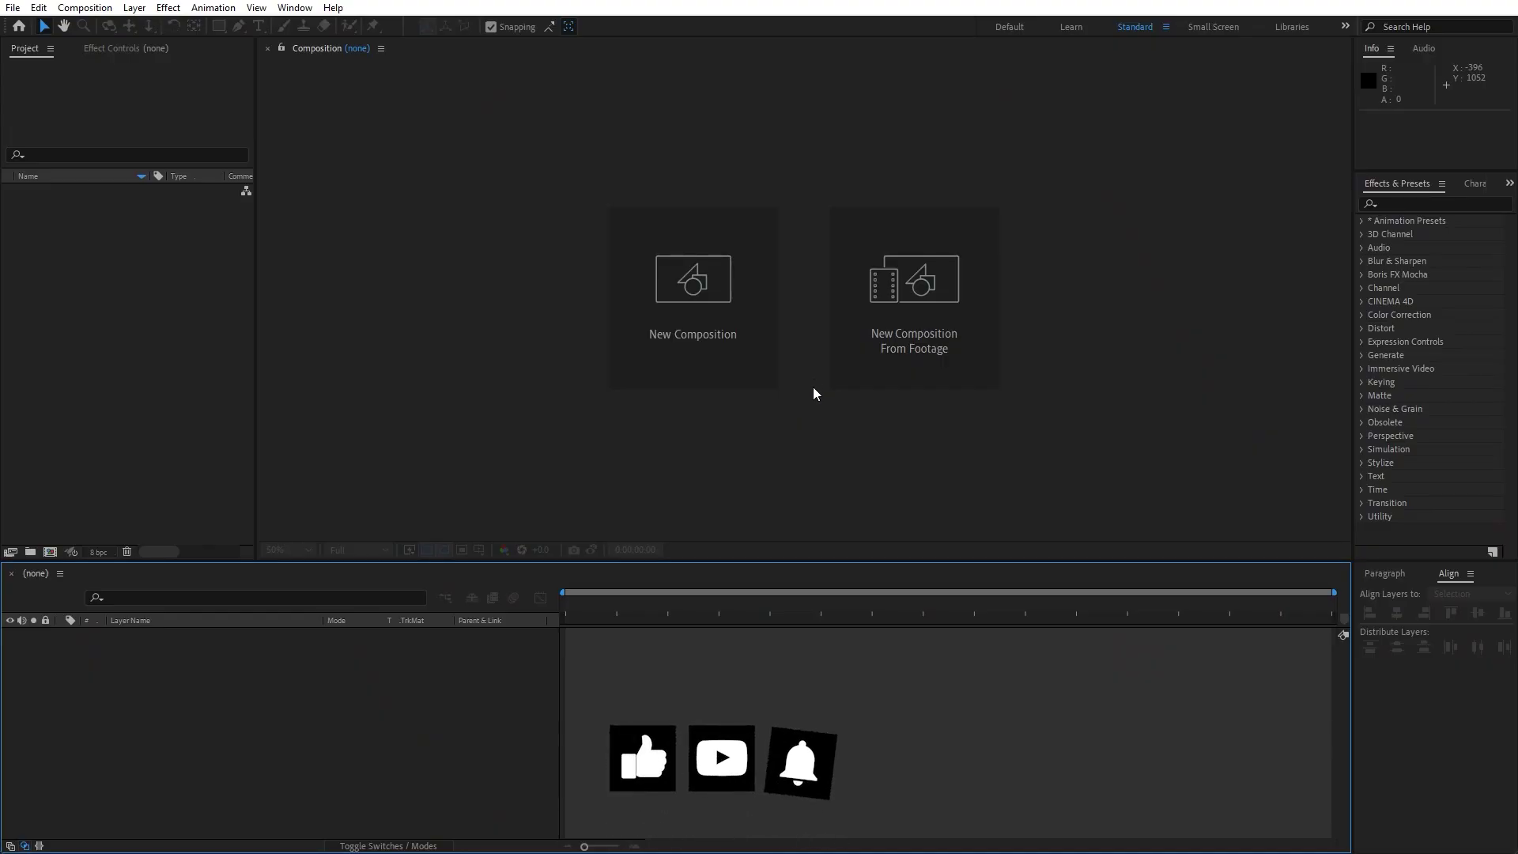
Step: Create a new composition named Final
click(49, 552)
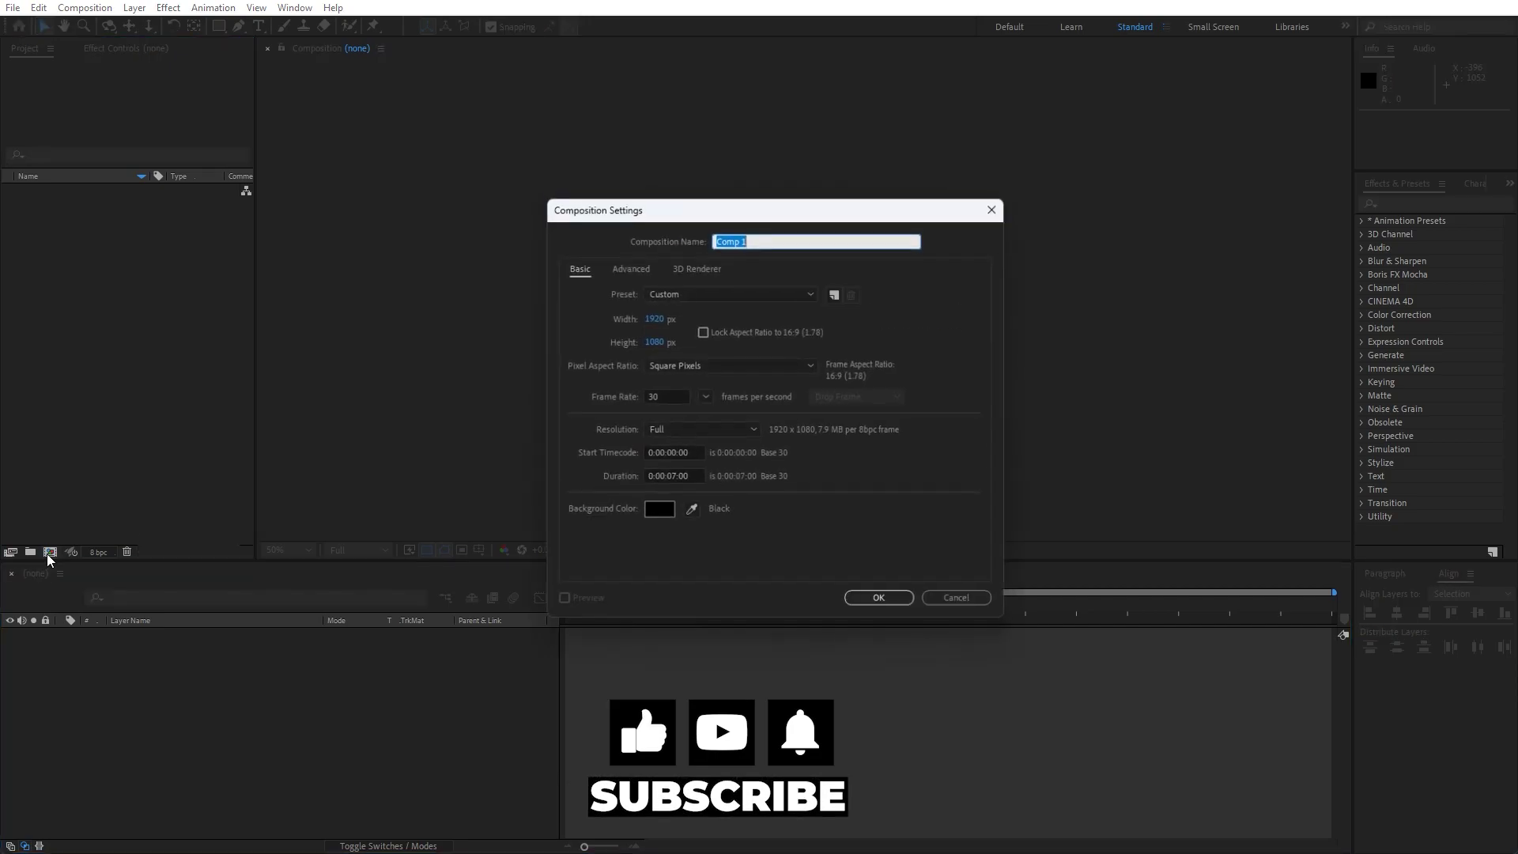
text(Final)
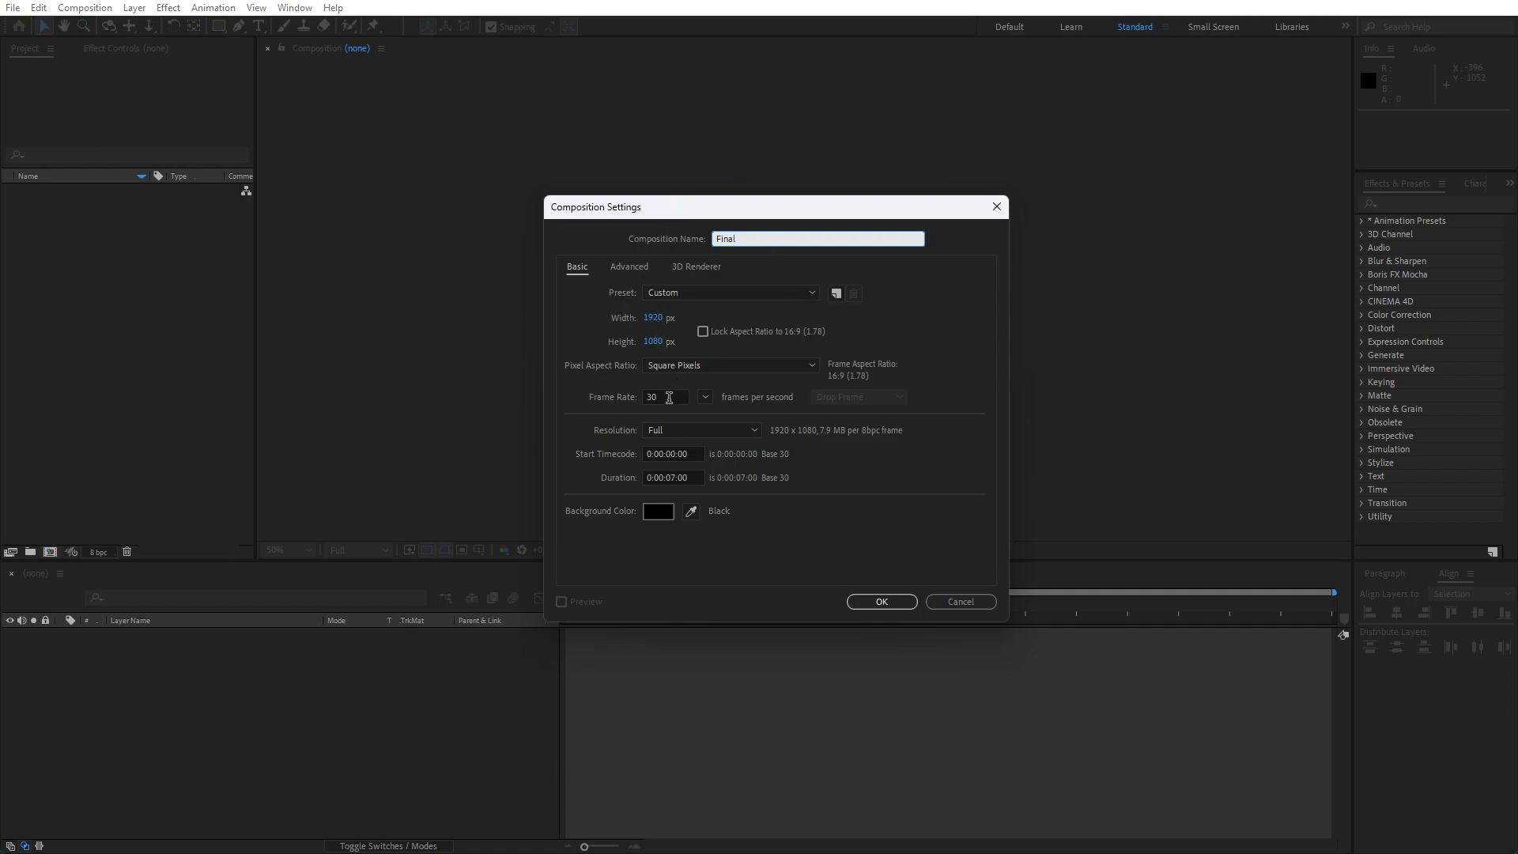
click(888, 603)
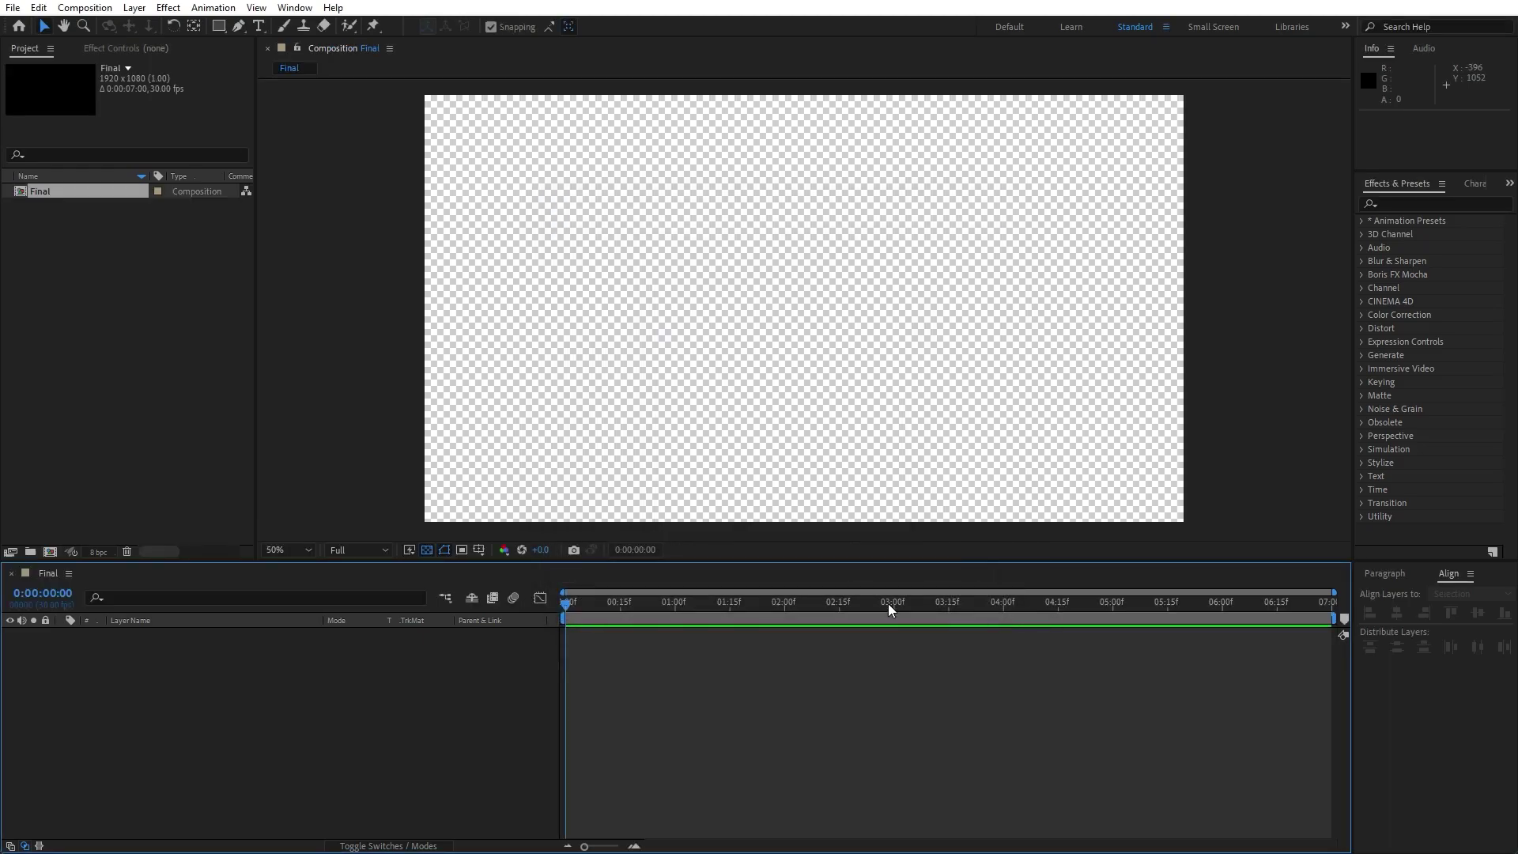
Step: Add a white solid layer named Background to the timeline
right_click(338, 709)
mouse_move(395, 514)
click(600, 557)
text(Background)
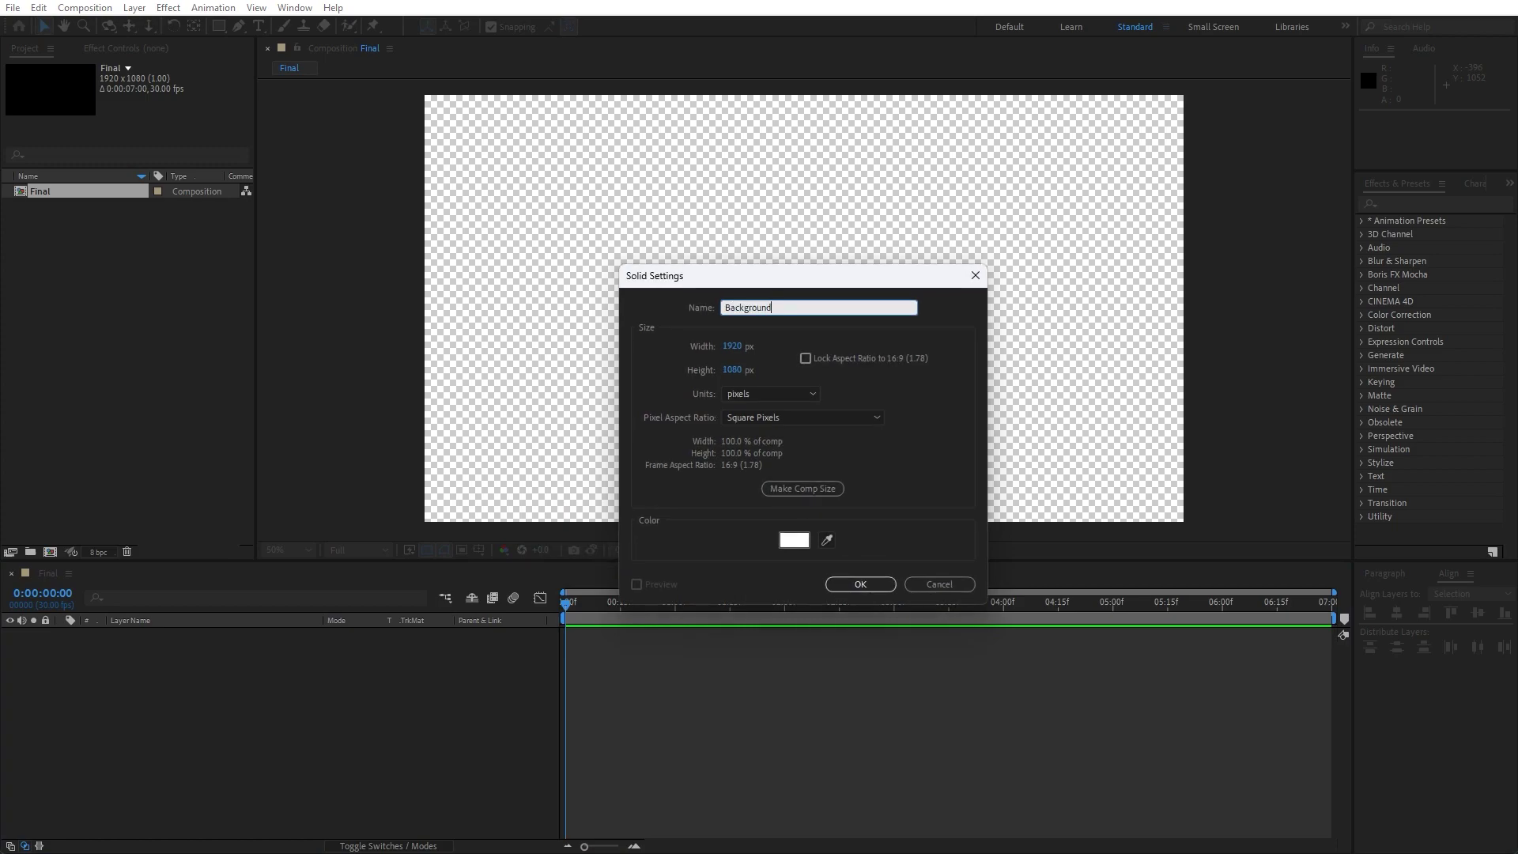
click(878, 584)
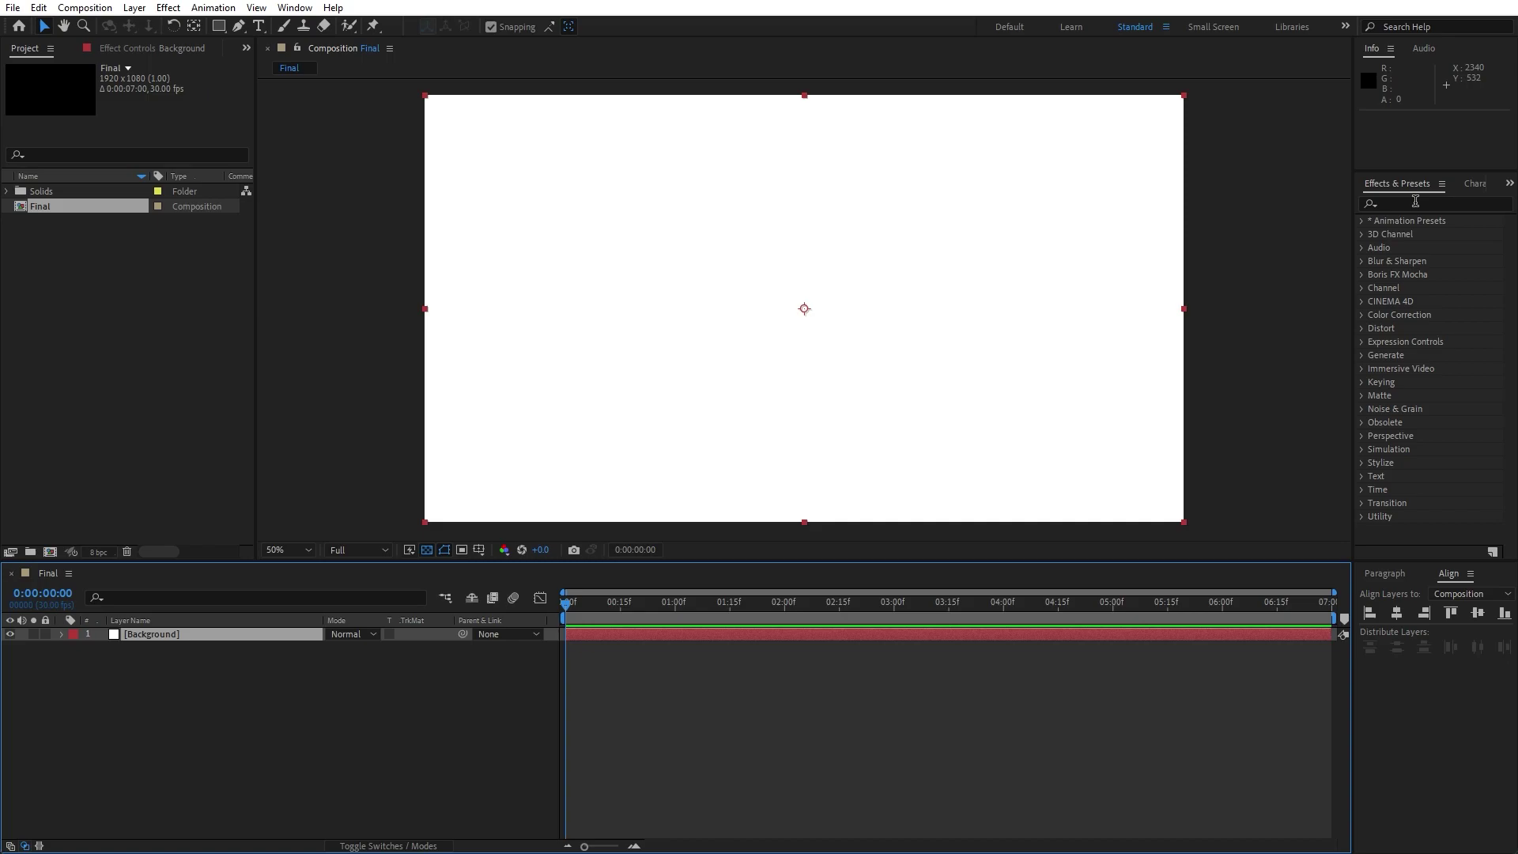
Step: Show the Effects & Presets panel and apply Fractal Noise to the Background layer
click(294, 7)
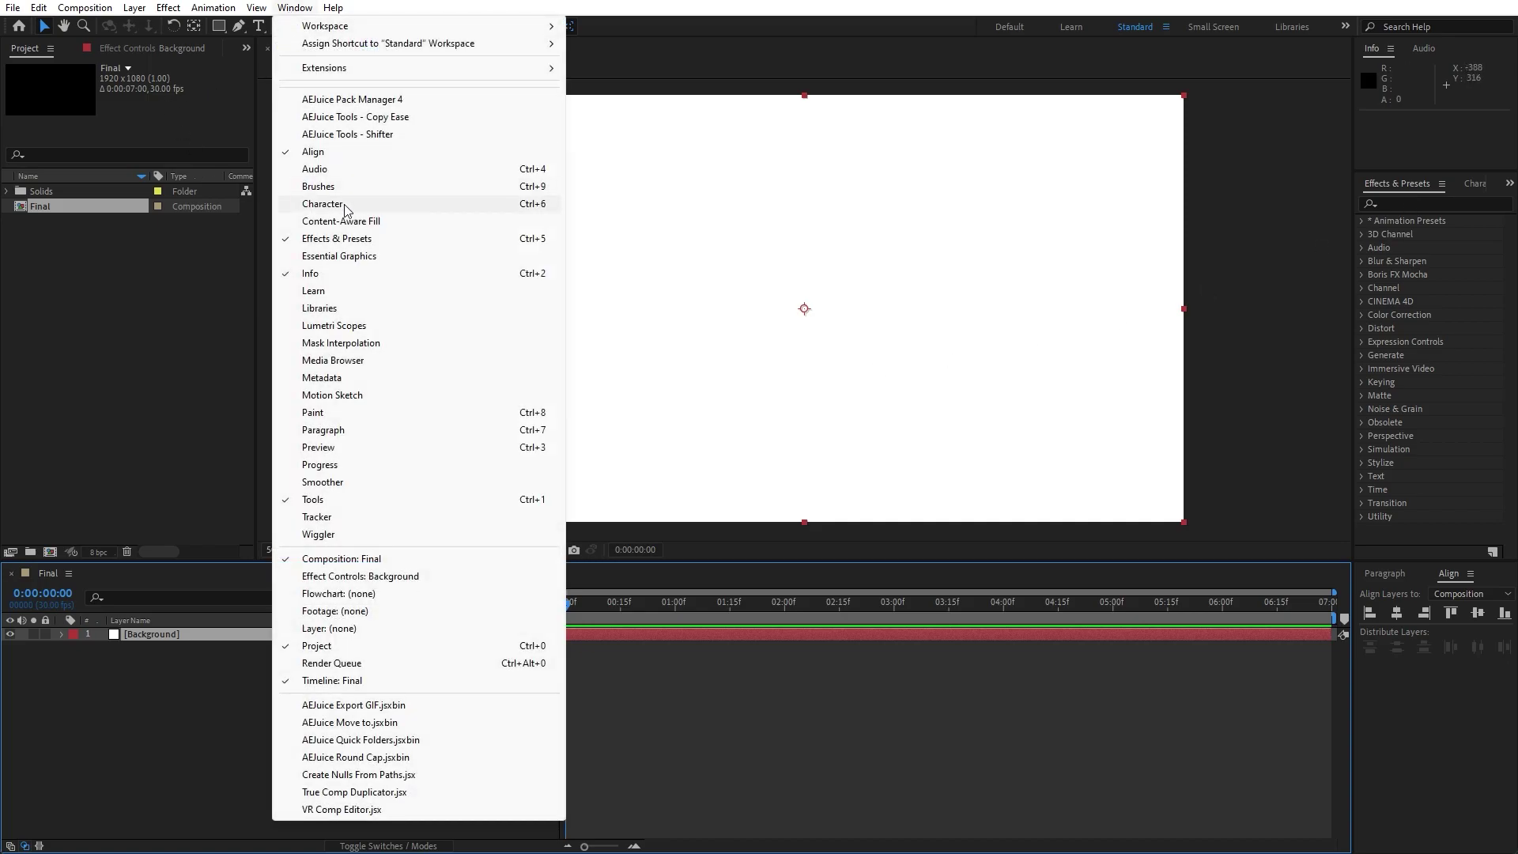
click(310, 240)
text(fr)
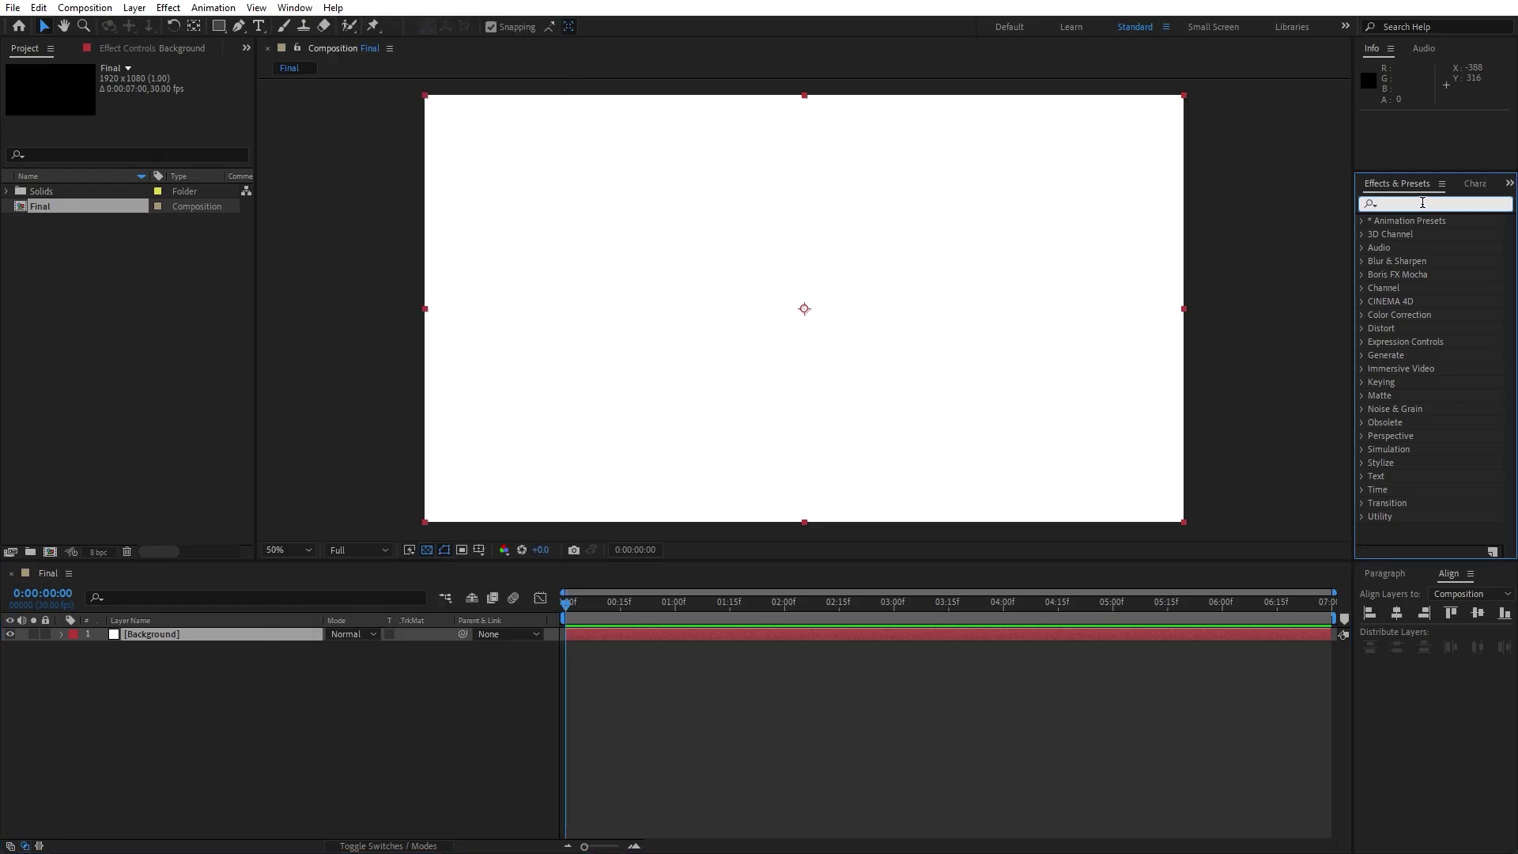
text(act)
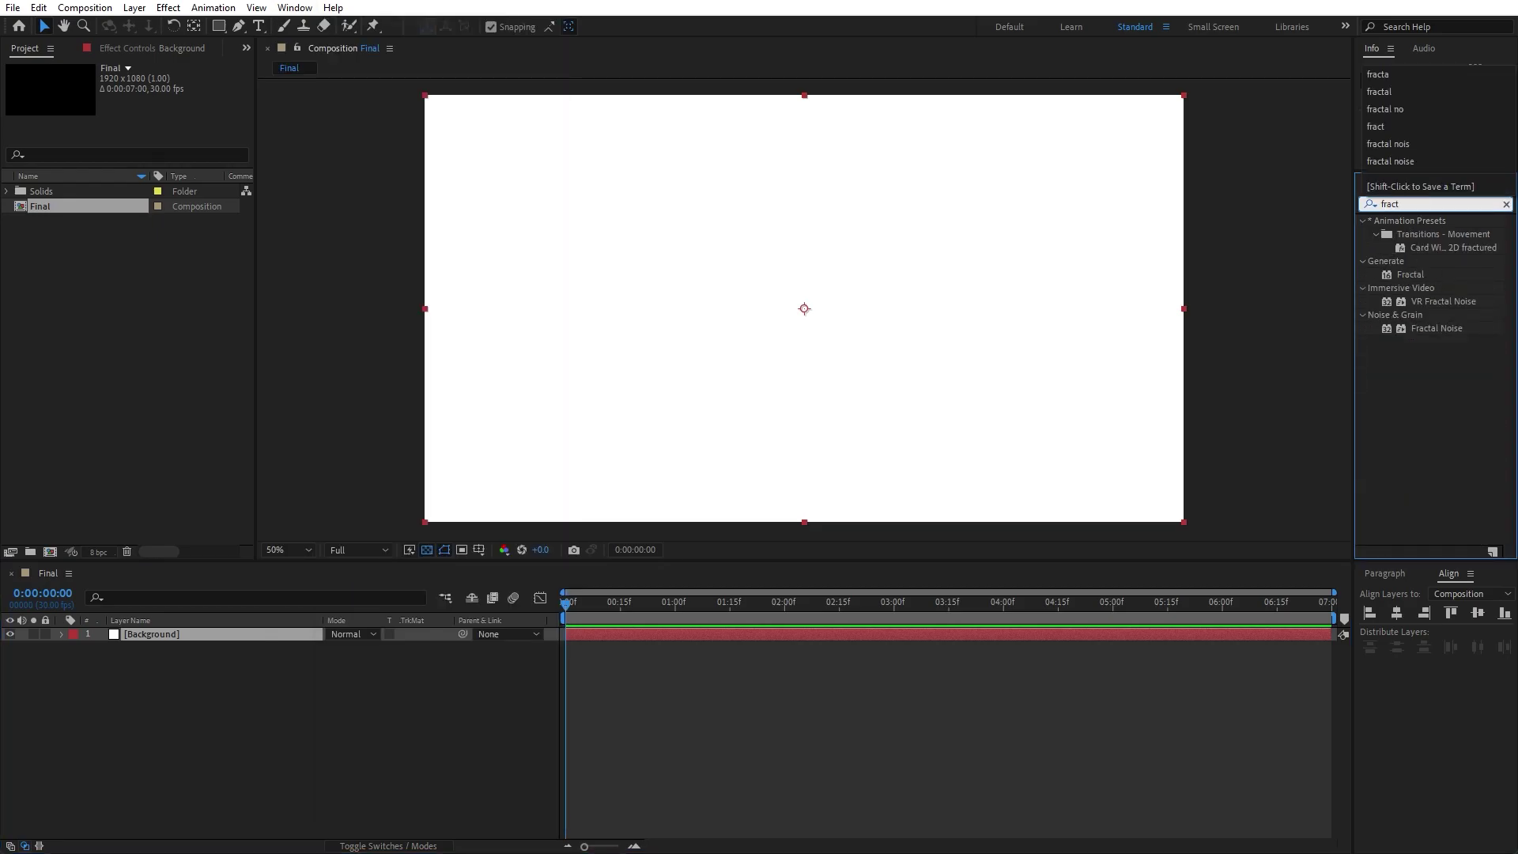
drag(1445, 329, 206, 637)
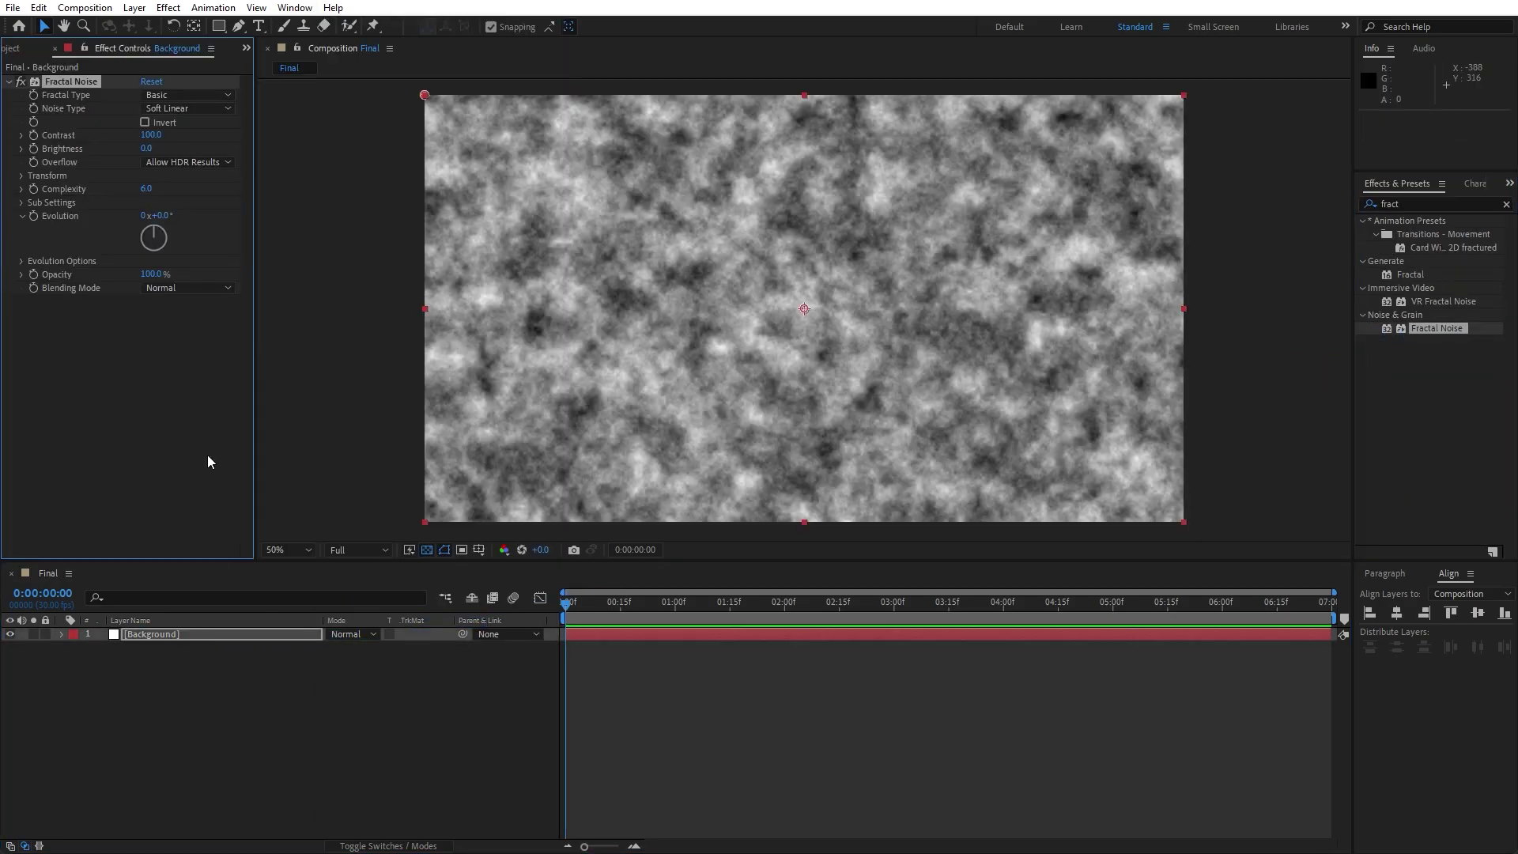
Step: Set the Fractal Noise contrast to 105, brightness to 35 and complexity to 5.5
click(150, 135)
text(105)
key(Tab)
text(35)
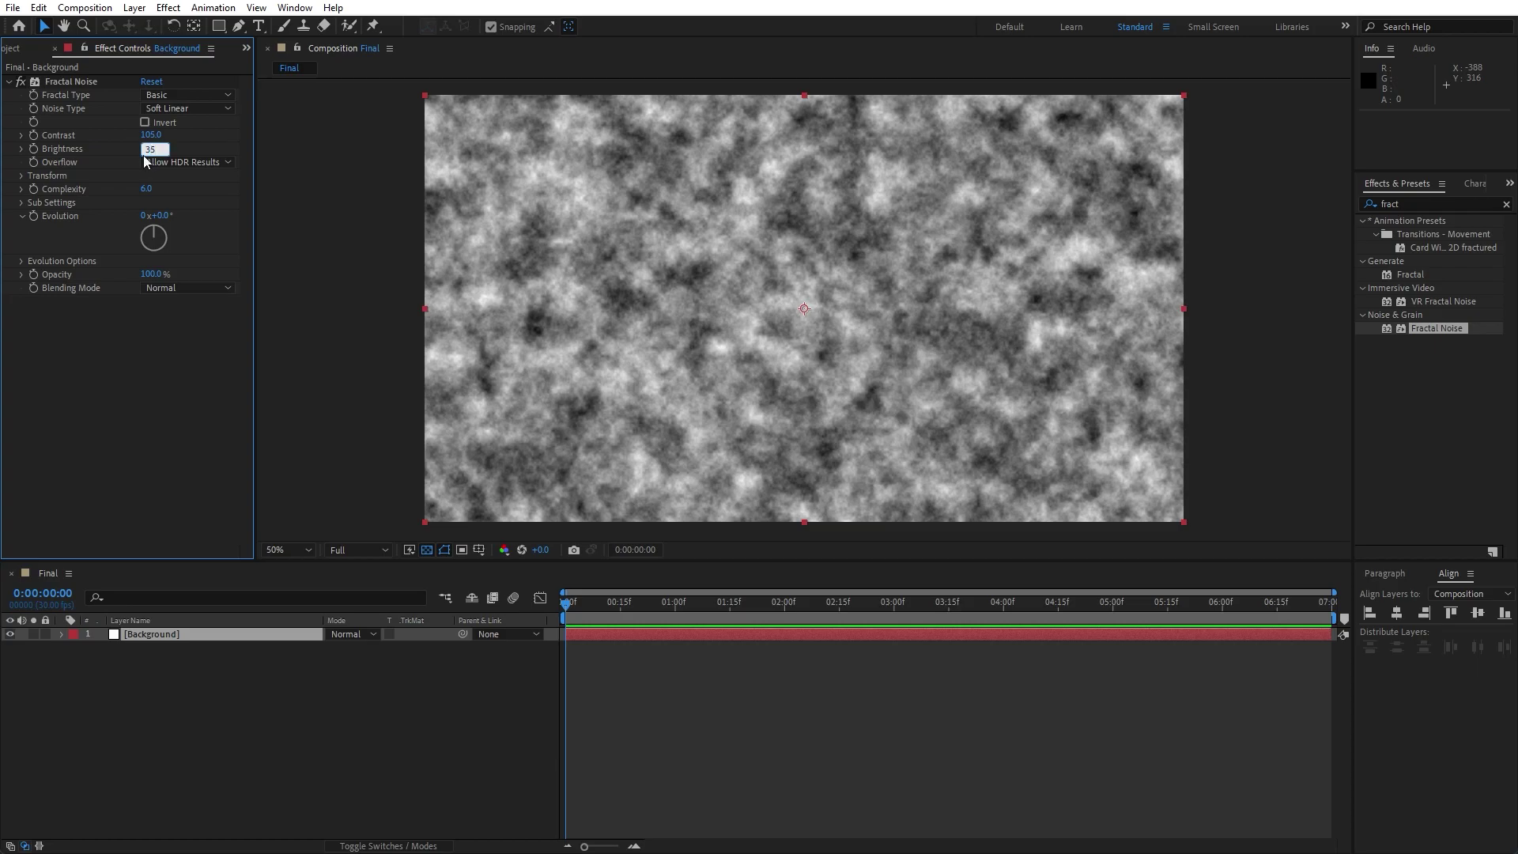
key(Return)
click(146, 191)
text(5.5)
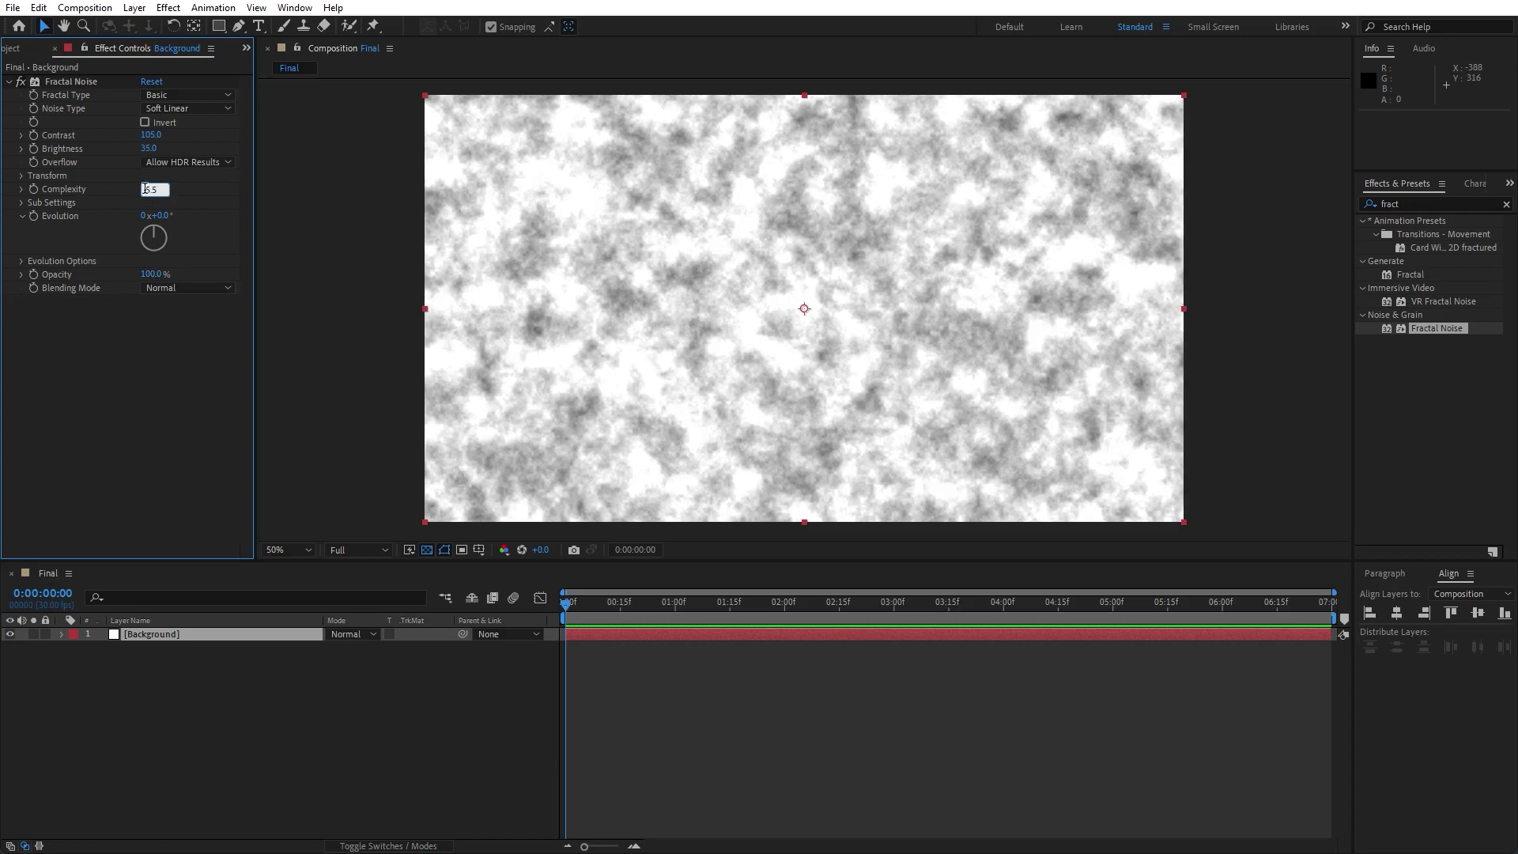
click(114, 367)
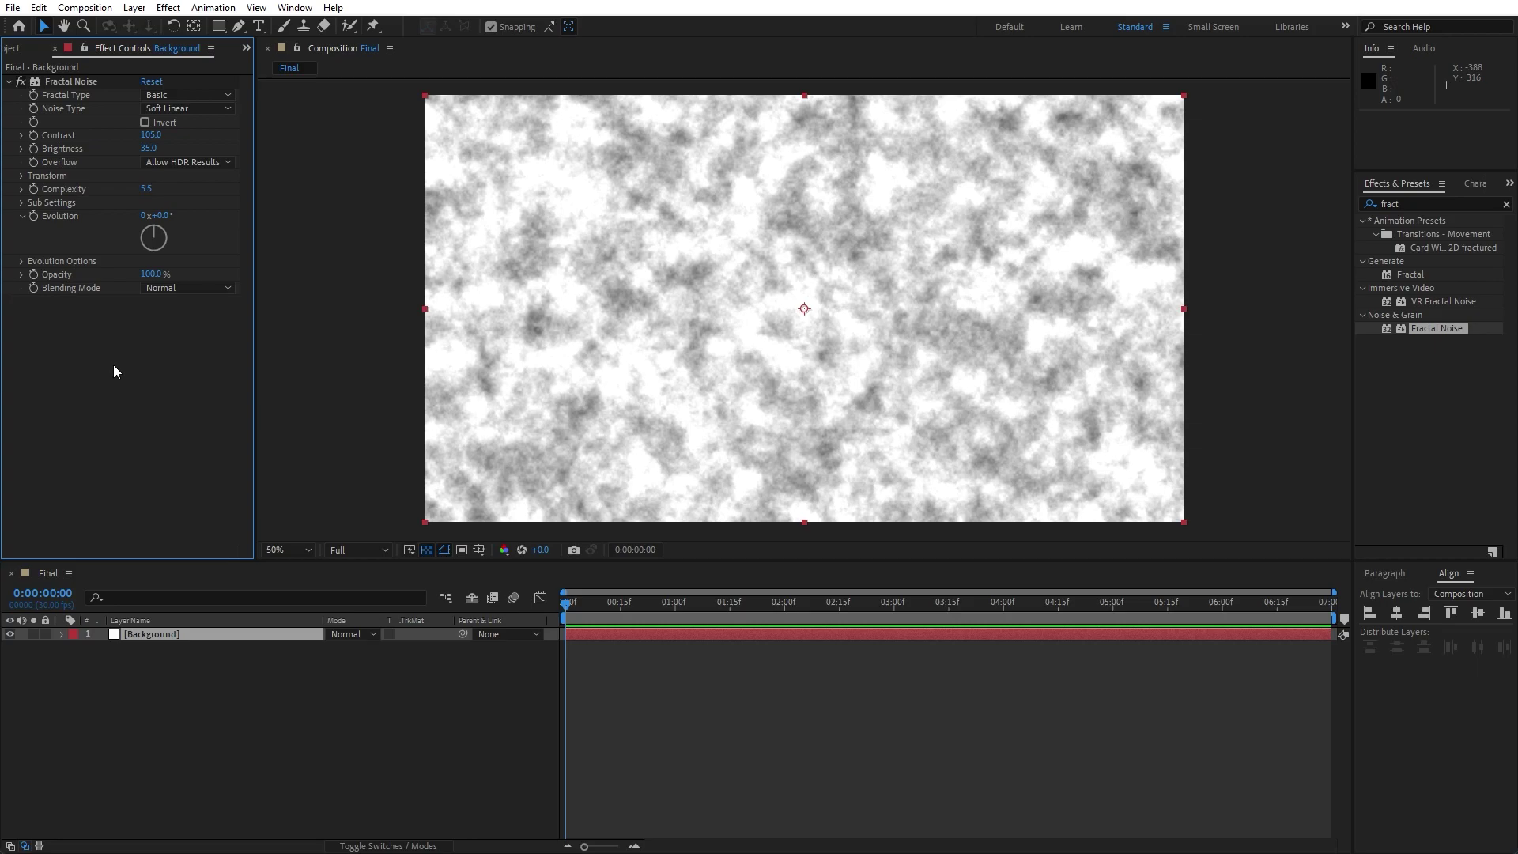
Step: Set the Fractal Noise transform scale to 200 and briefly toggle the effect off and on
click(22, 175)
click(150, 216)
text(22)
text(00)
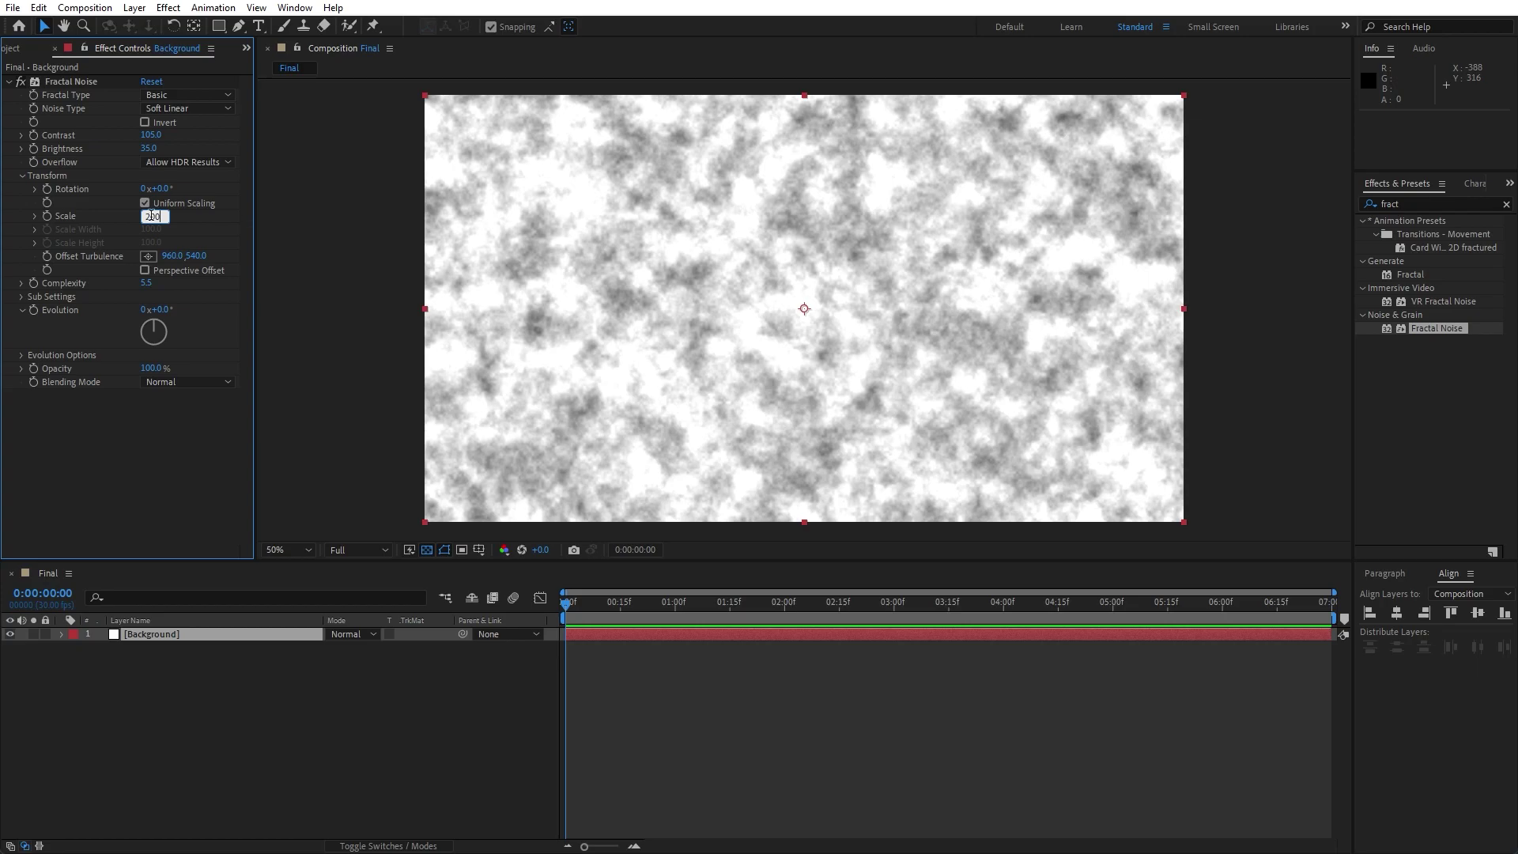
key(Return)
click(10, 82)
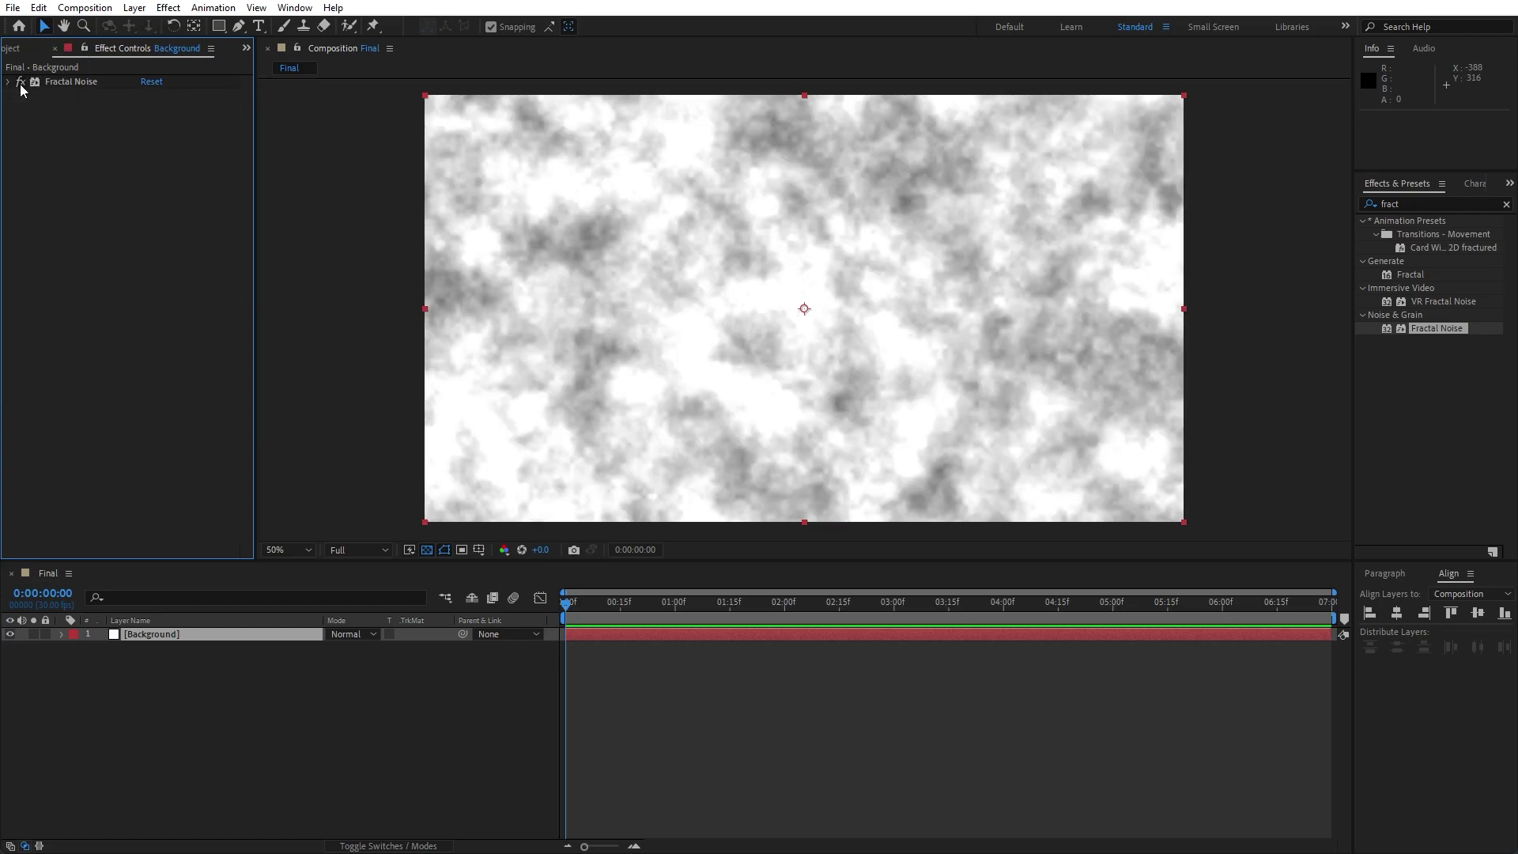
click(20, 84)
click(20, 83)
click(1432, 204)
Step: Apply Emboss to the Background layer with direction 90° and relief 5
text(emboss)
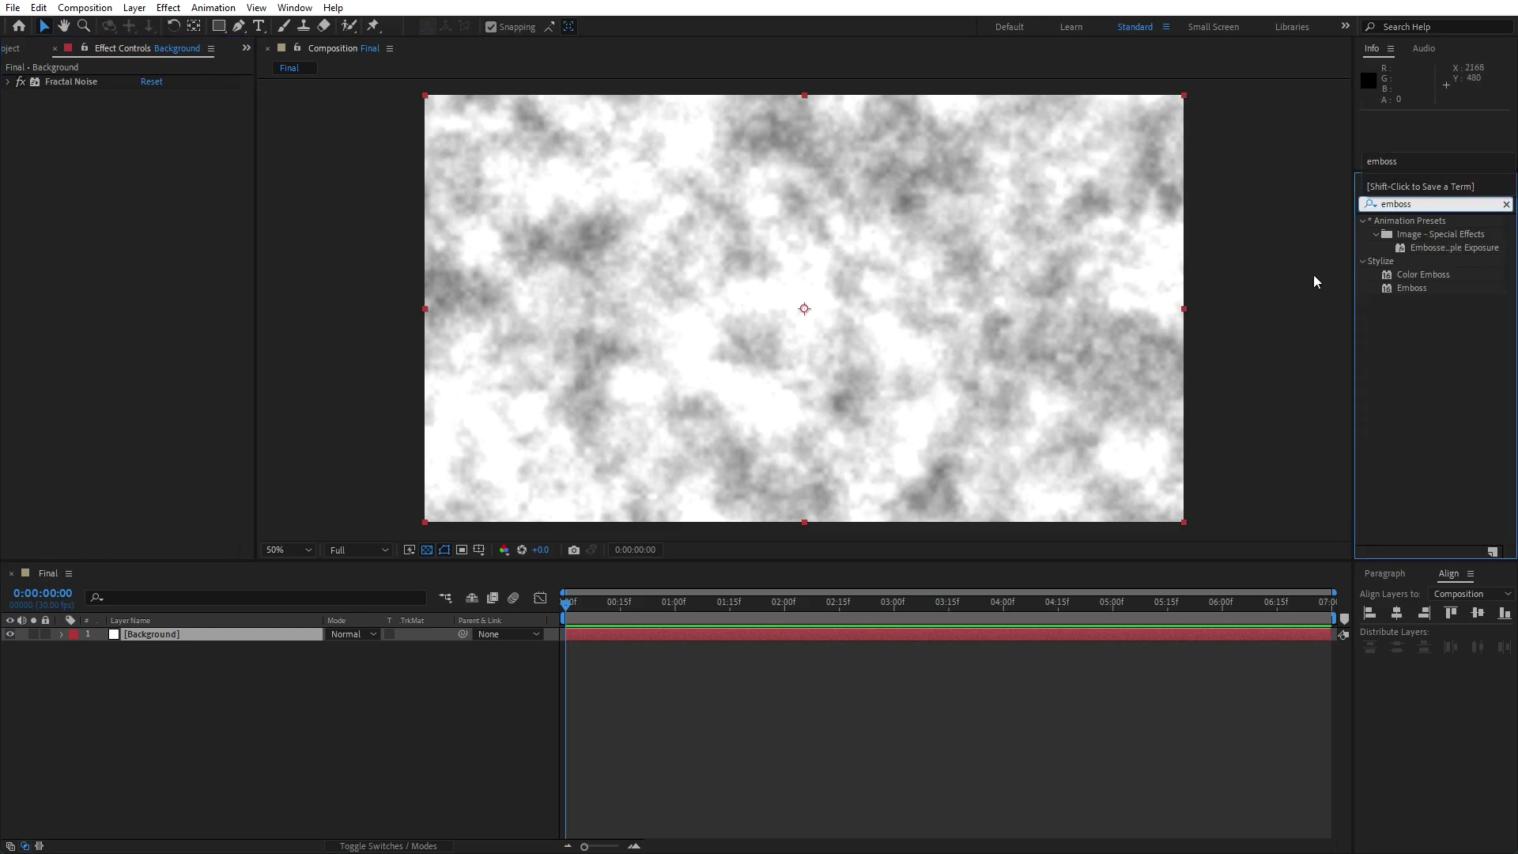
drag(1412, 288, 157, 634)
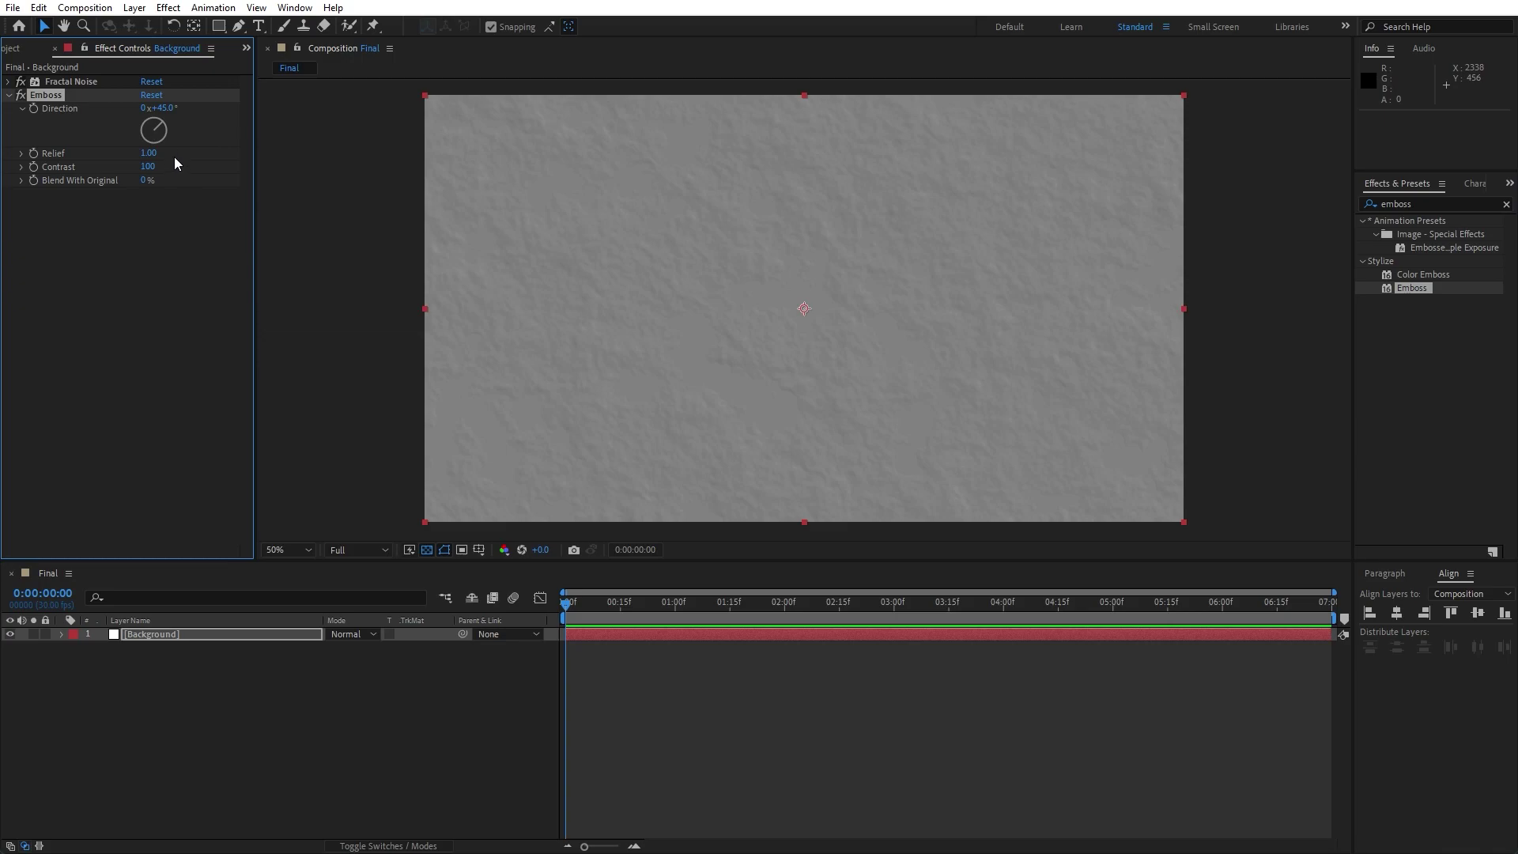
click(164, 107)
text(90)
click(122, 284)
click(148, 154)
text(5)
click(107, 397)
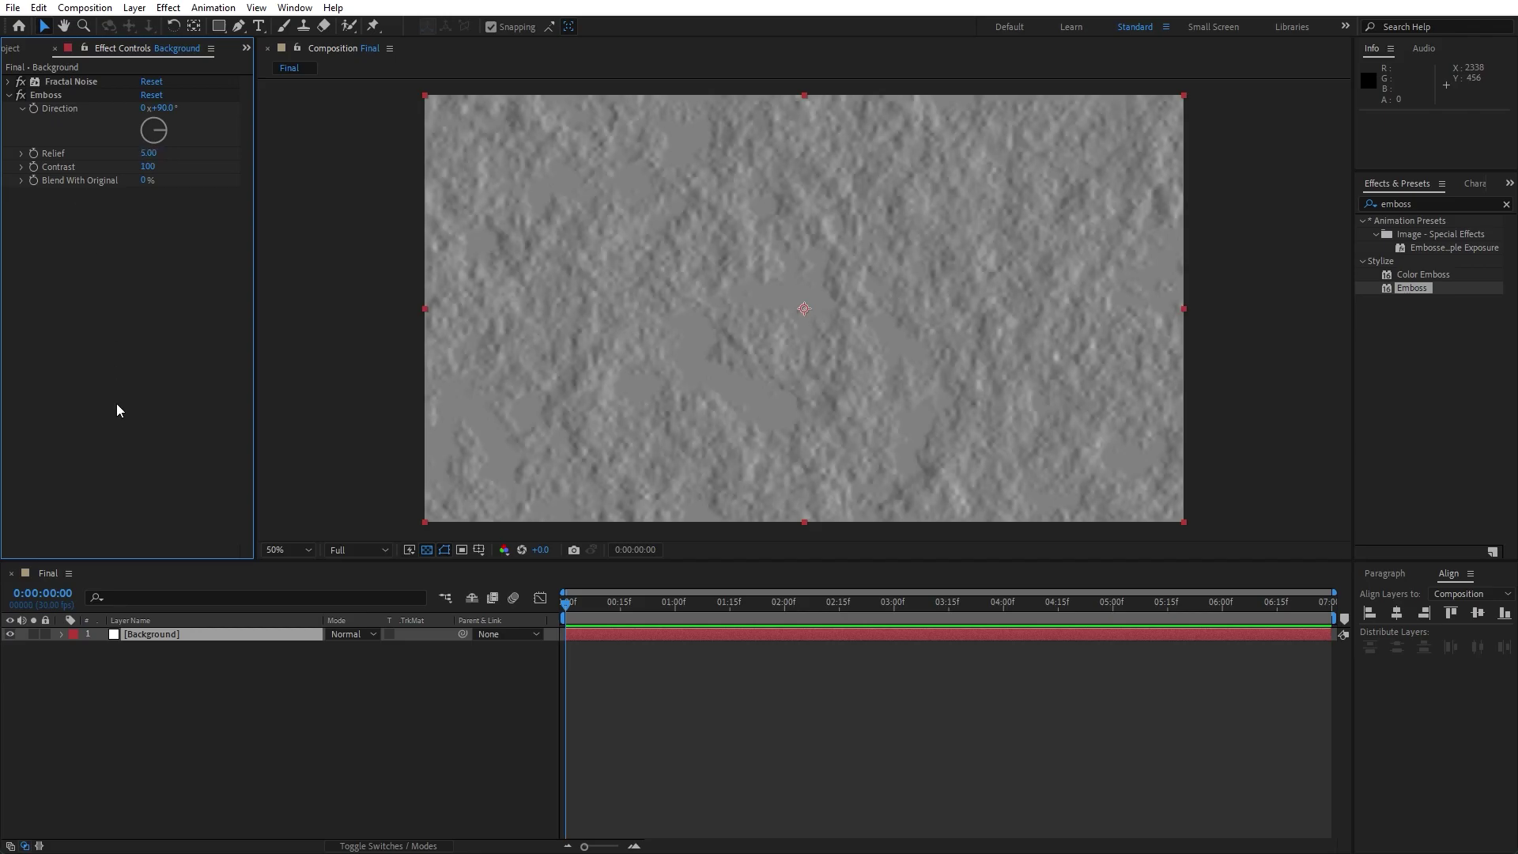
Step: Add the Tritone effect to the Background layer for a brown tint
click(1438, 203)
text(trito)
drag(1424, 234, 131, 633)
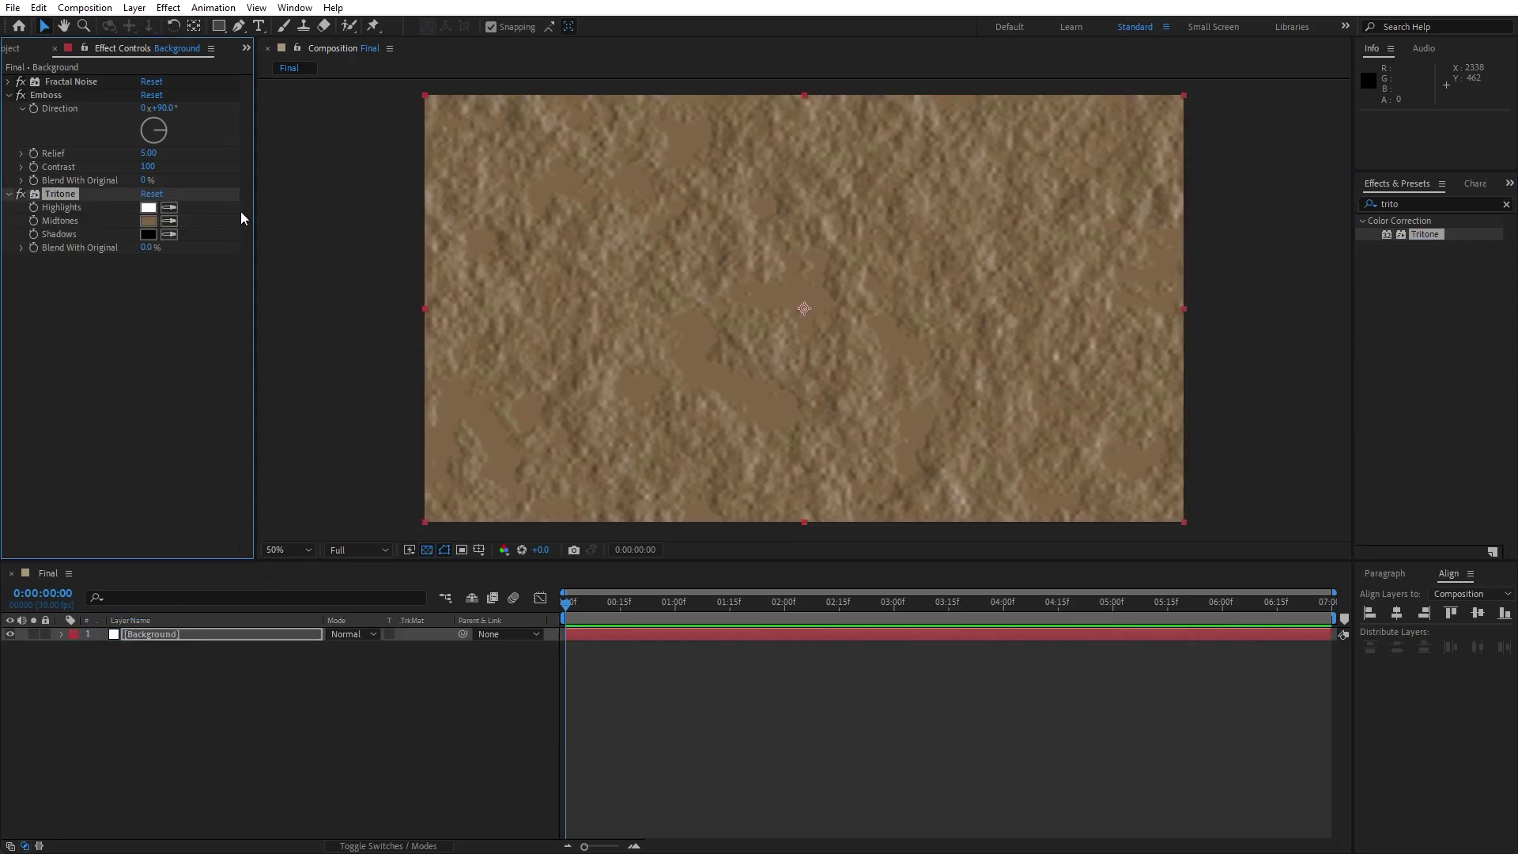
Step: Set the Tritone highlights colour to cyan 00C6FF
click(145, 210)
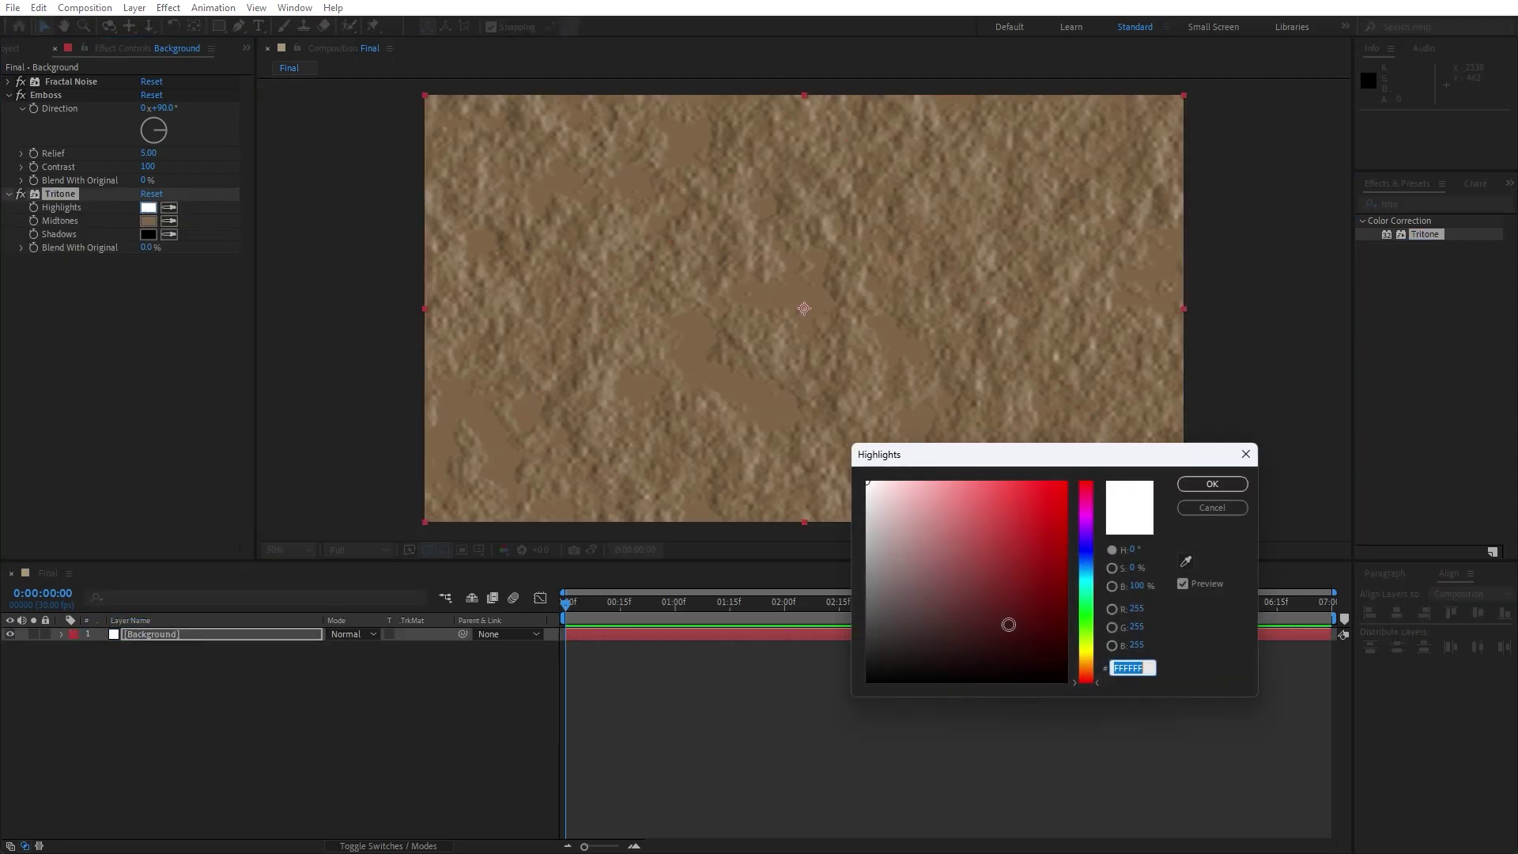
click(1089, 576)
drag(1058, 578, 1097, 441)
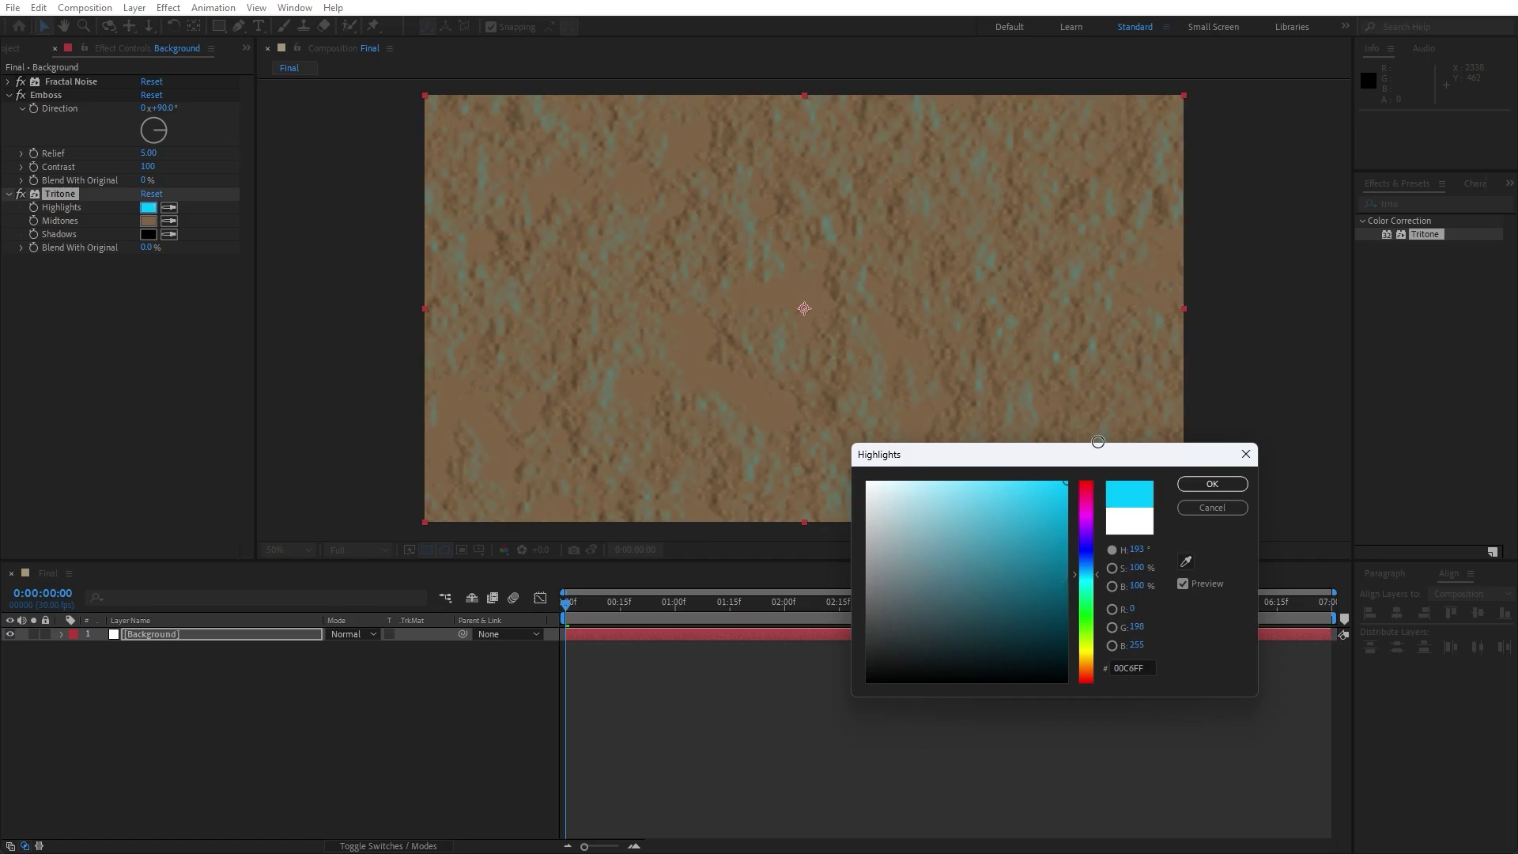
click(1213, 484)
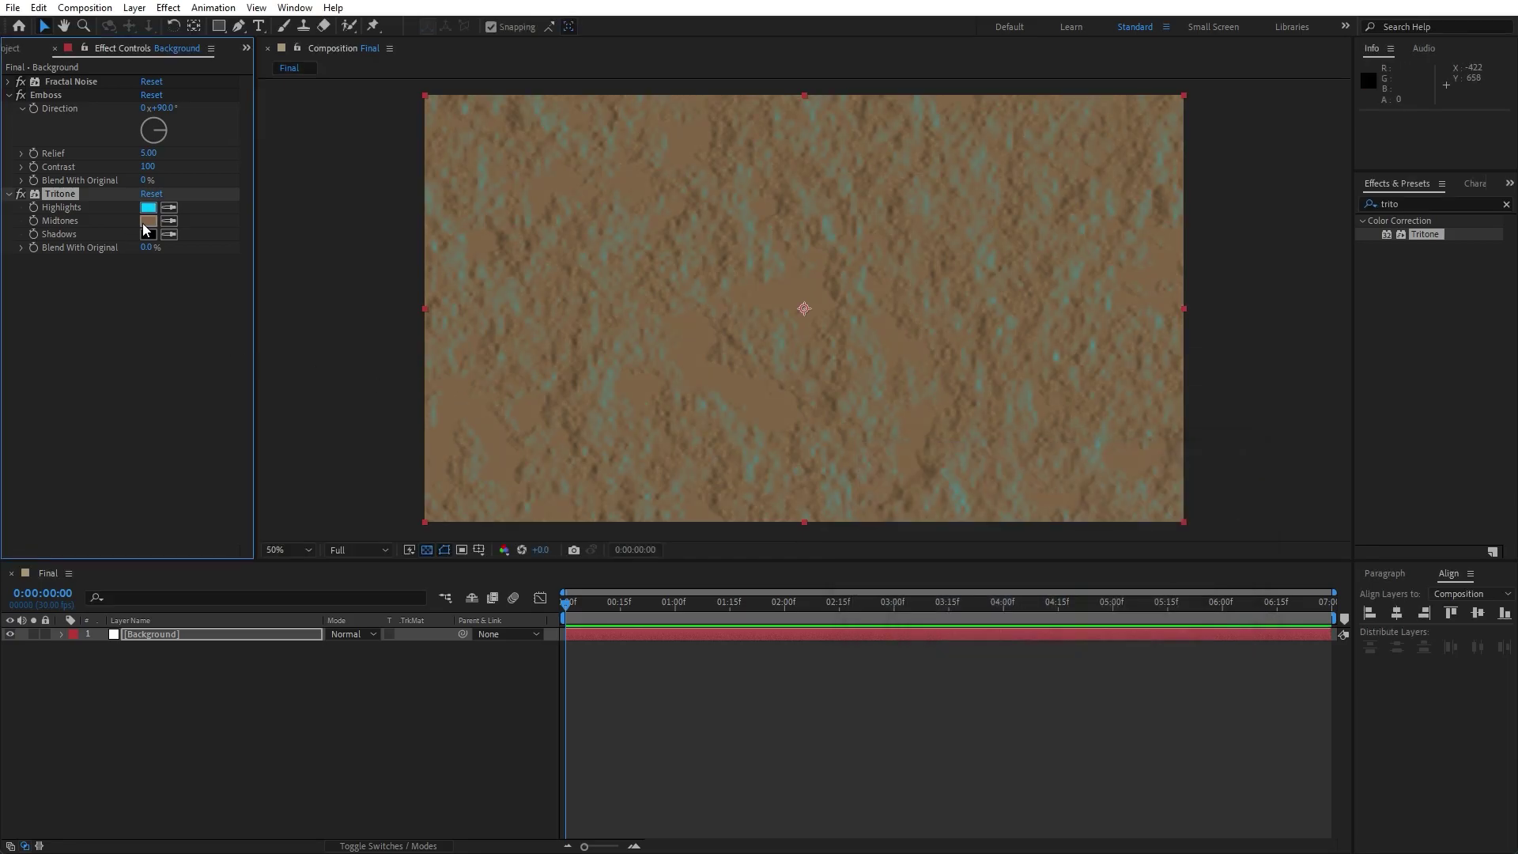
Step: Set the Tritone midtones colour to deep blue 00118F
click(147, 222)
click(1087, 551)
mouse_move(1039, 566)
mouse_down()
mouse_move(1067, 589)
mouse_move(1067, 570)
mouse_up()
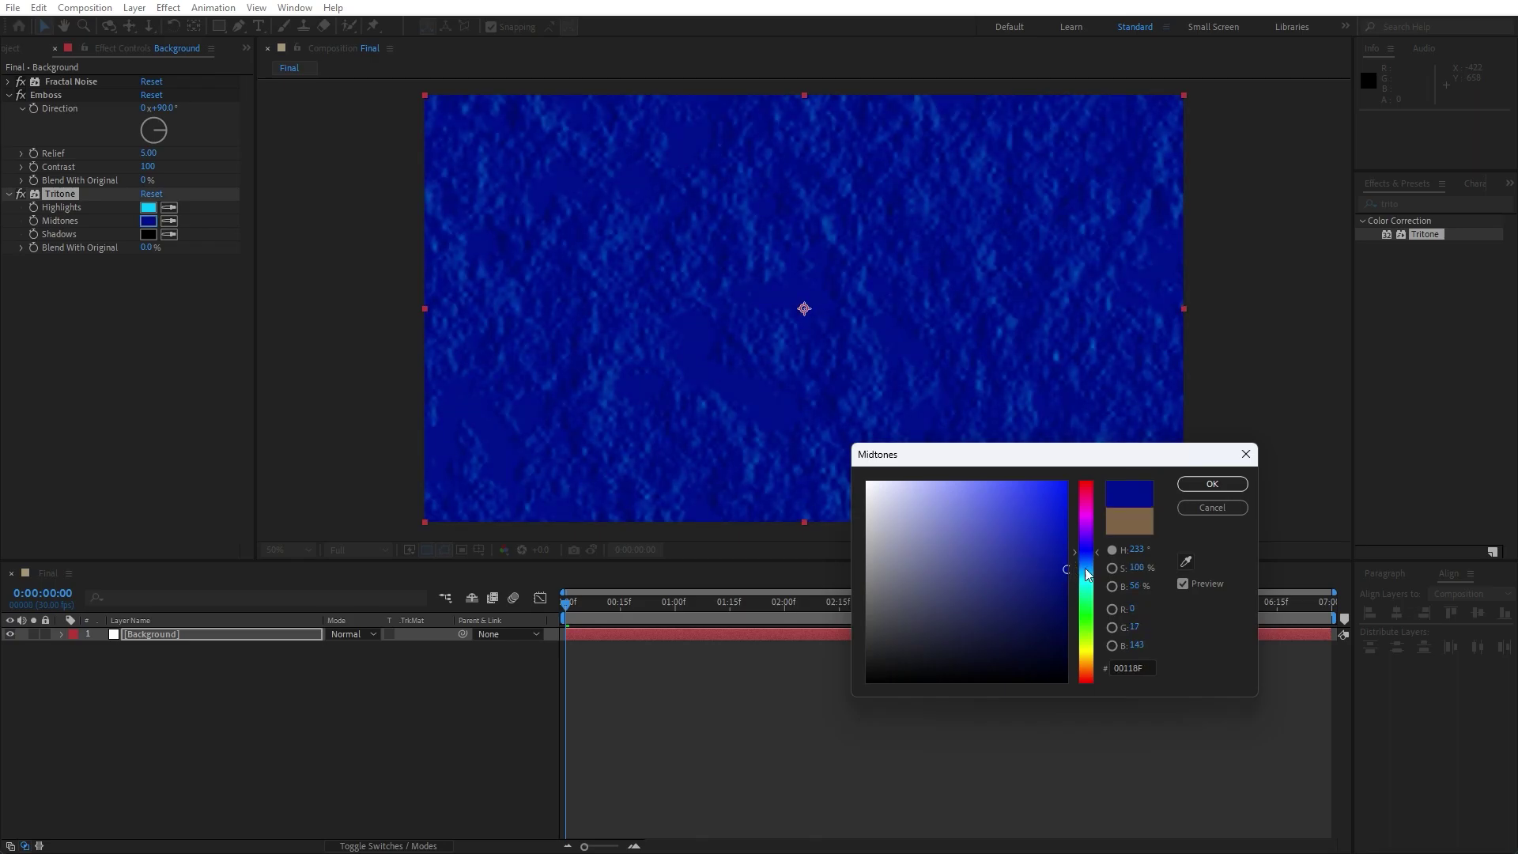
click(1212, 483)
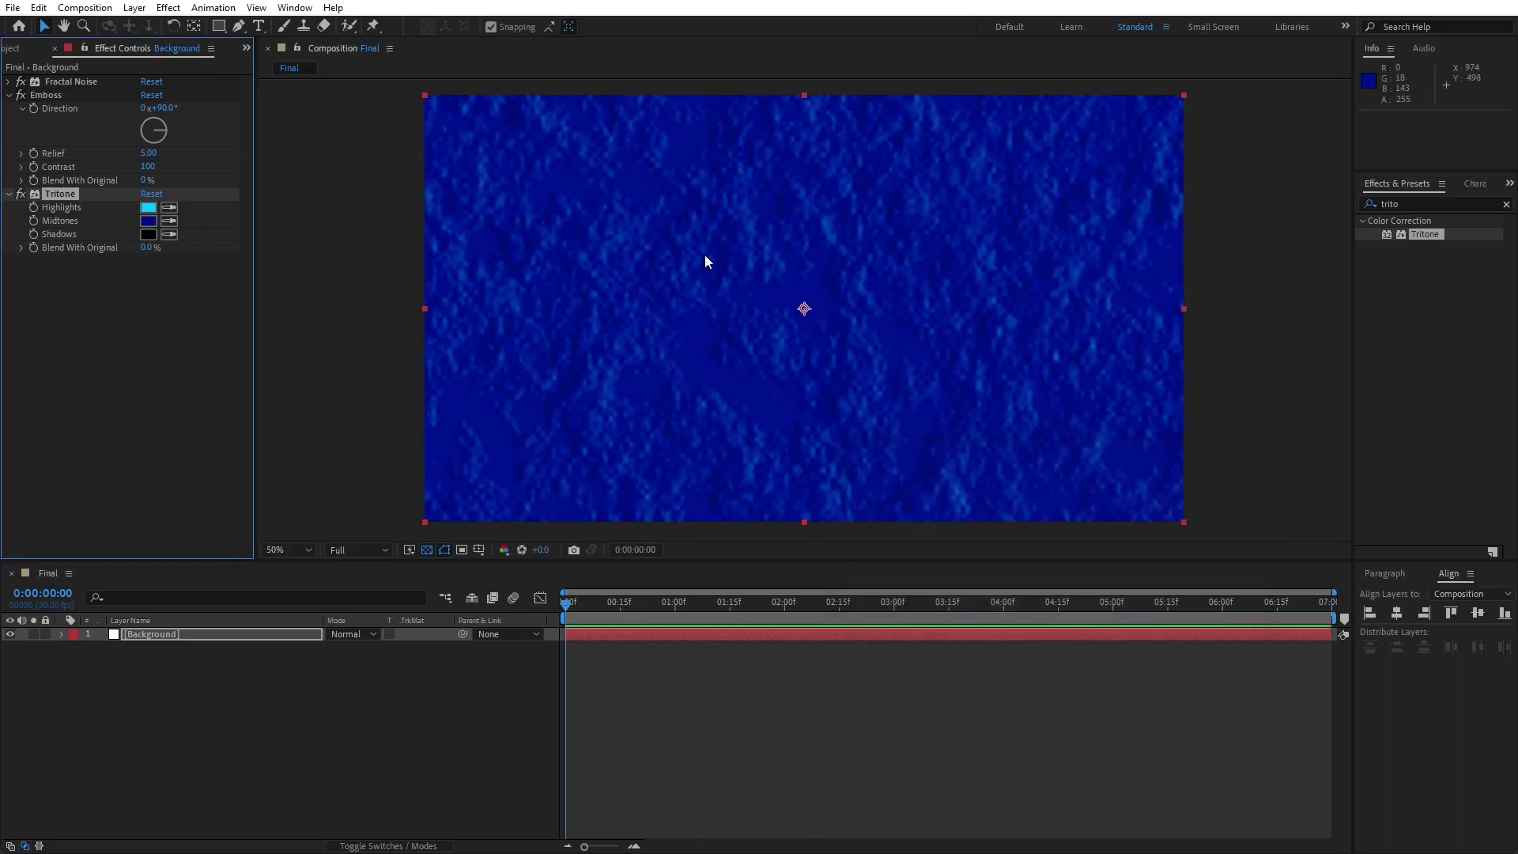
click(9, 95)
click(9, 109)
Step: Duplicate the Background layer and remove Emboss from the copy
click(56, 49)
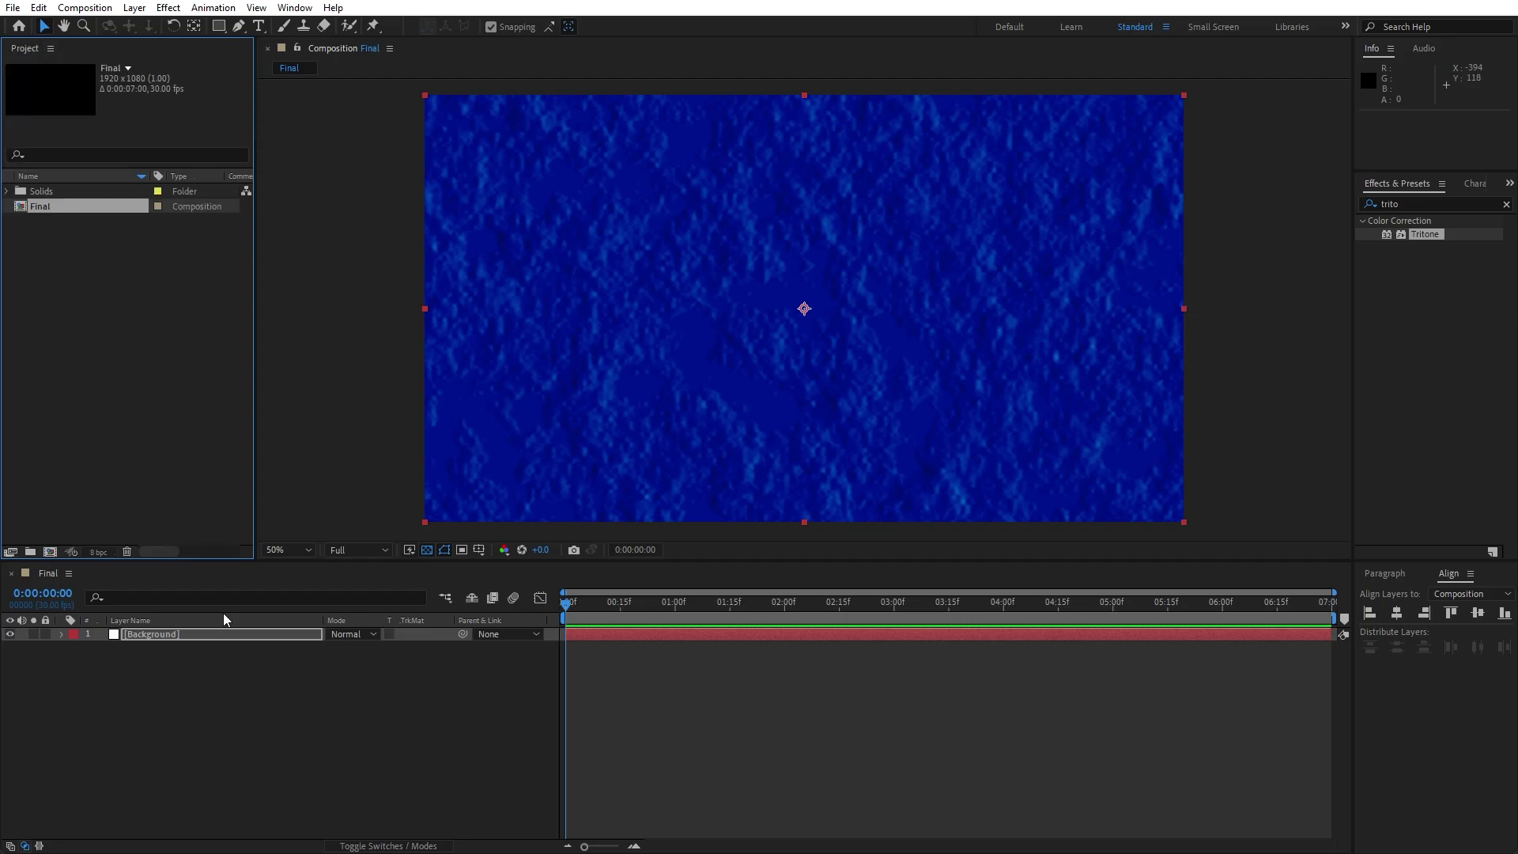
click(192, 634)
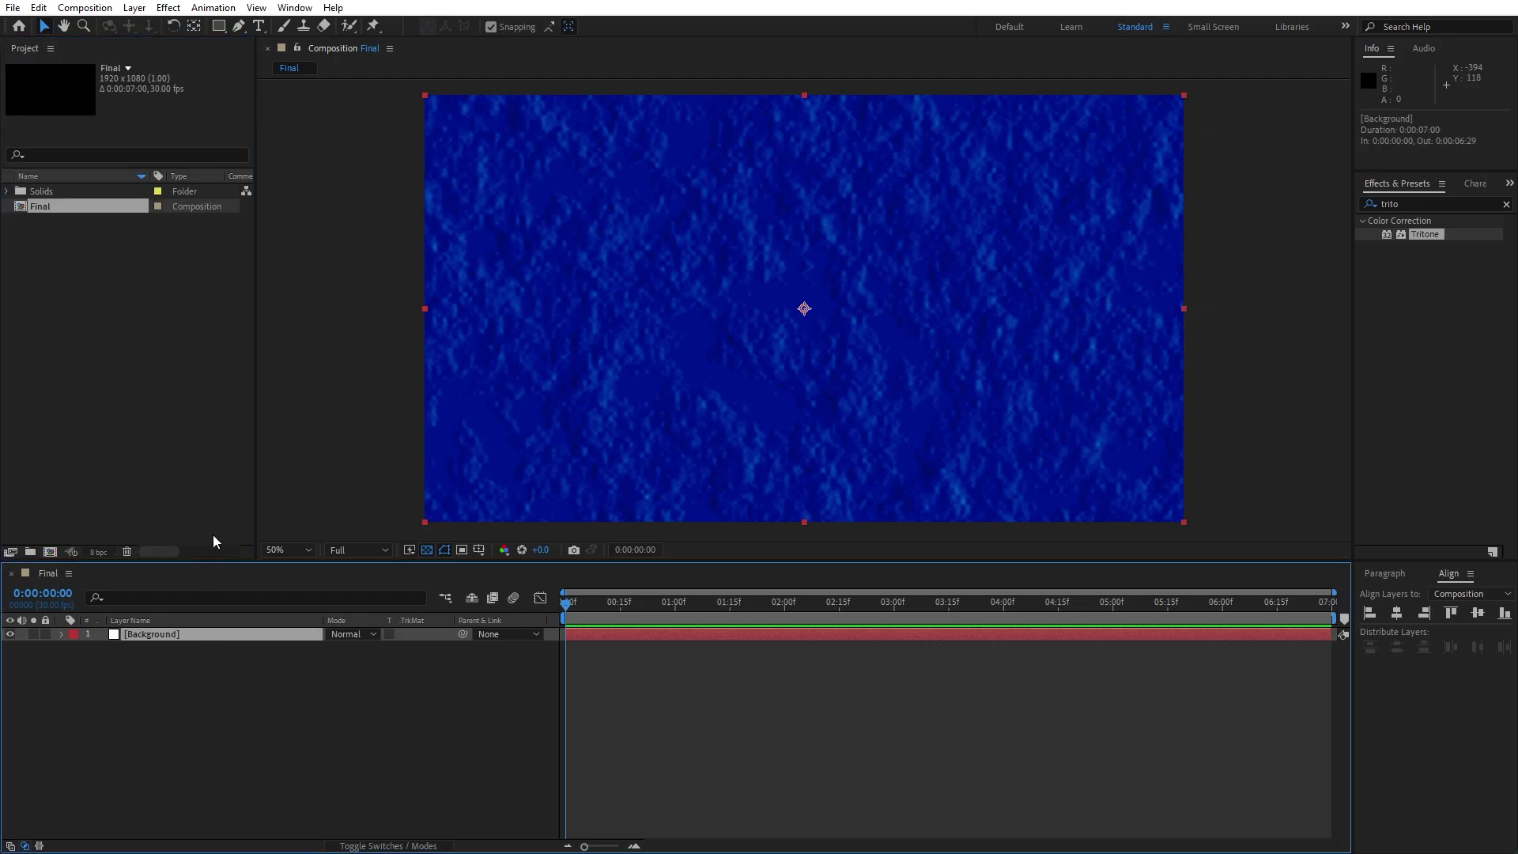
click(38, 7)
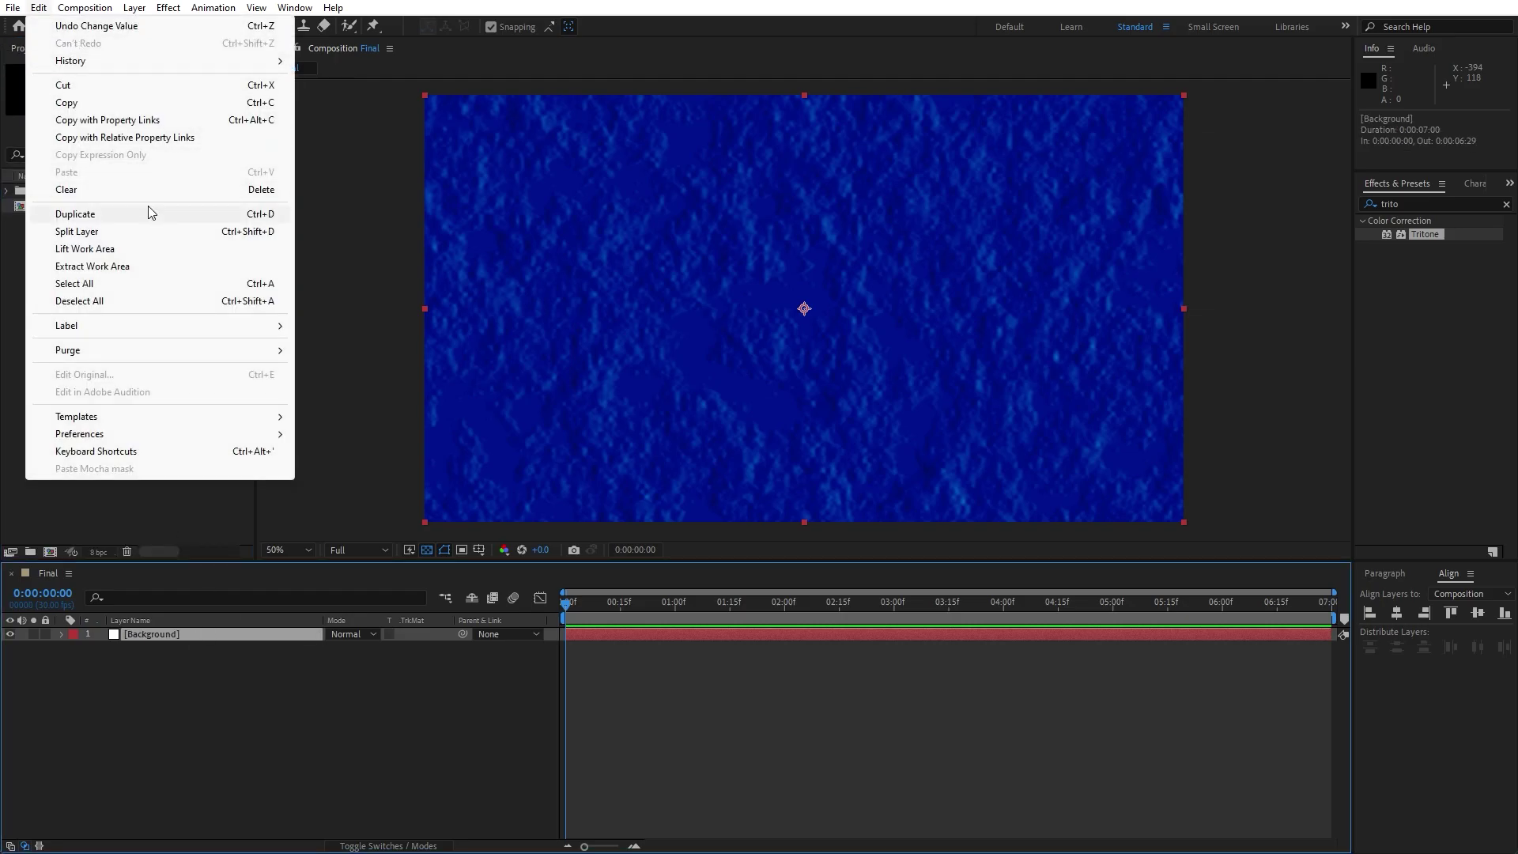
click(75, 215)
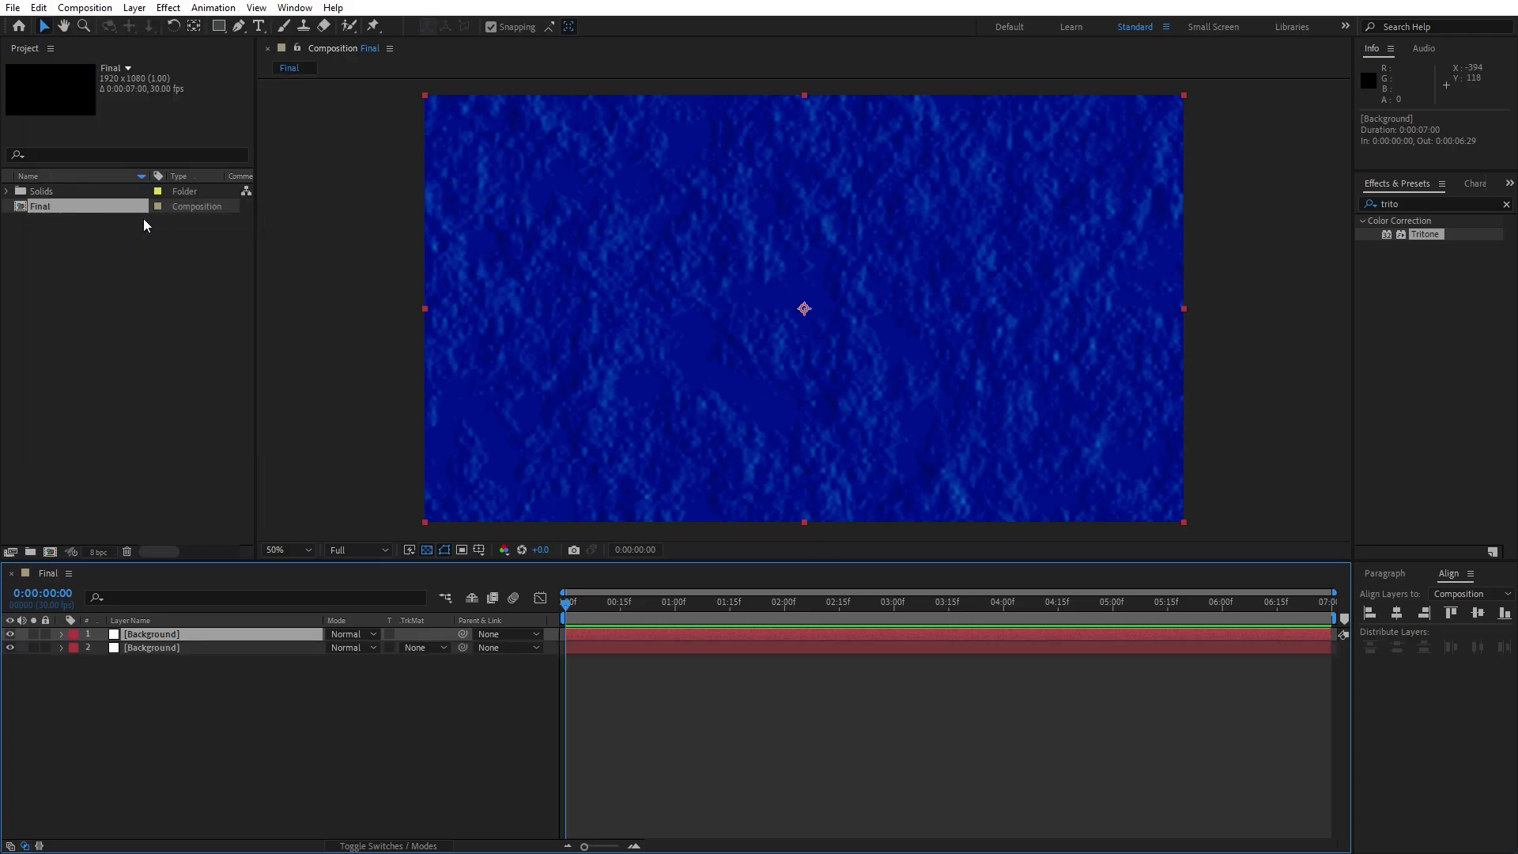
key(F3)
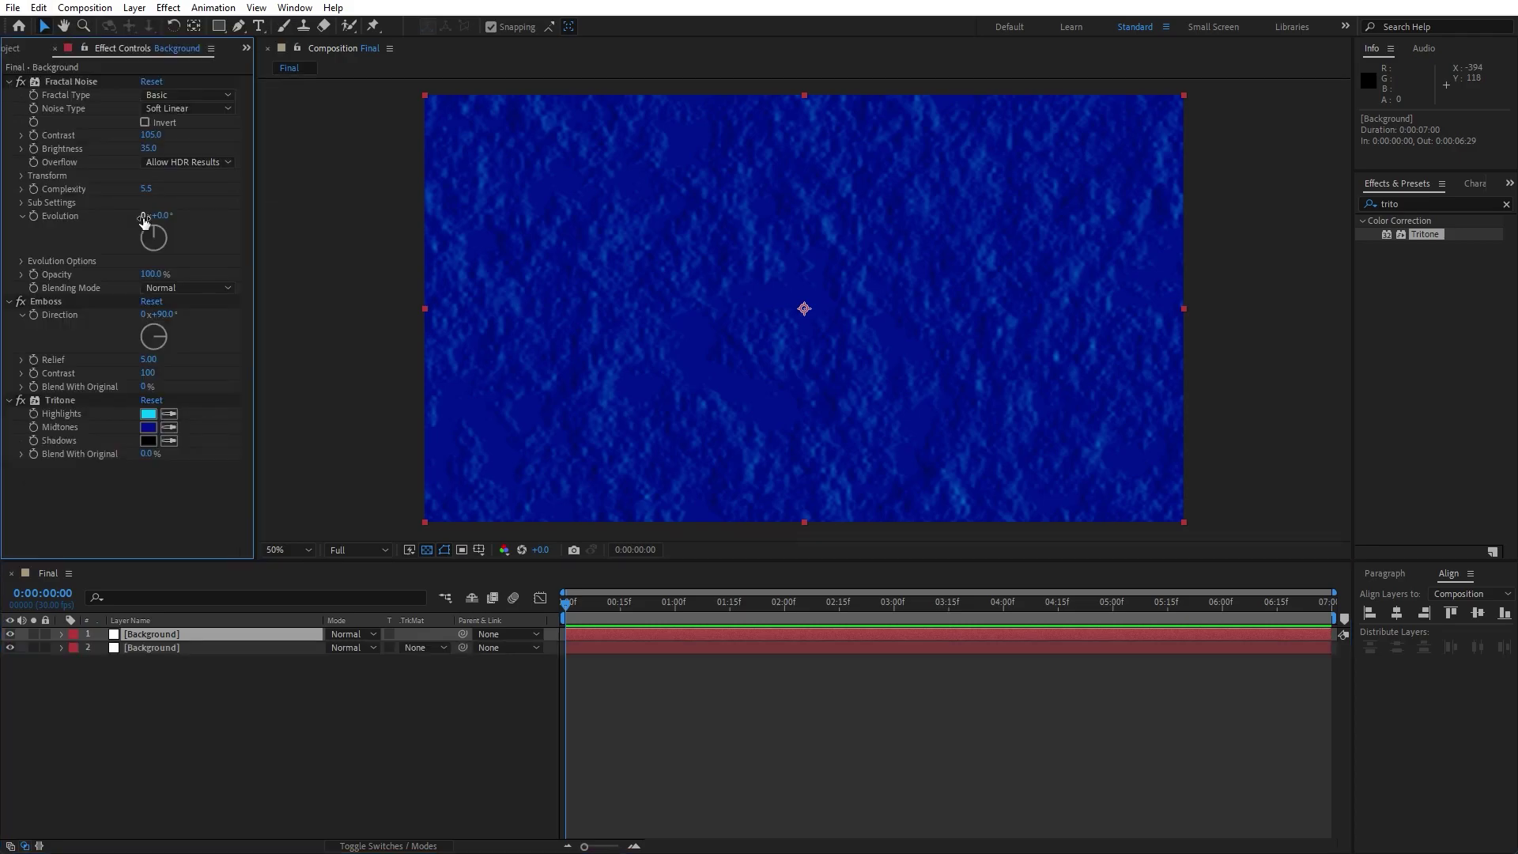
click(59, 302)
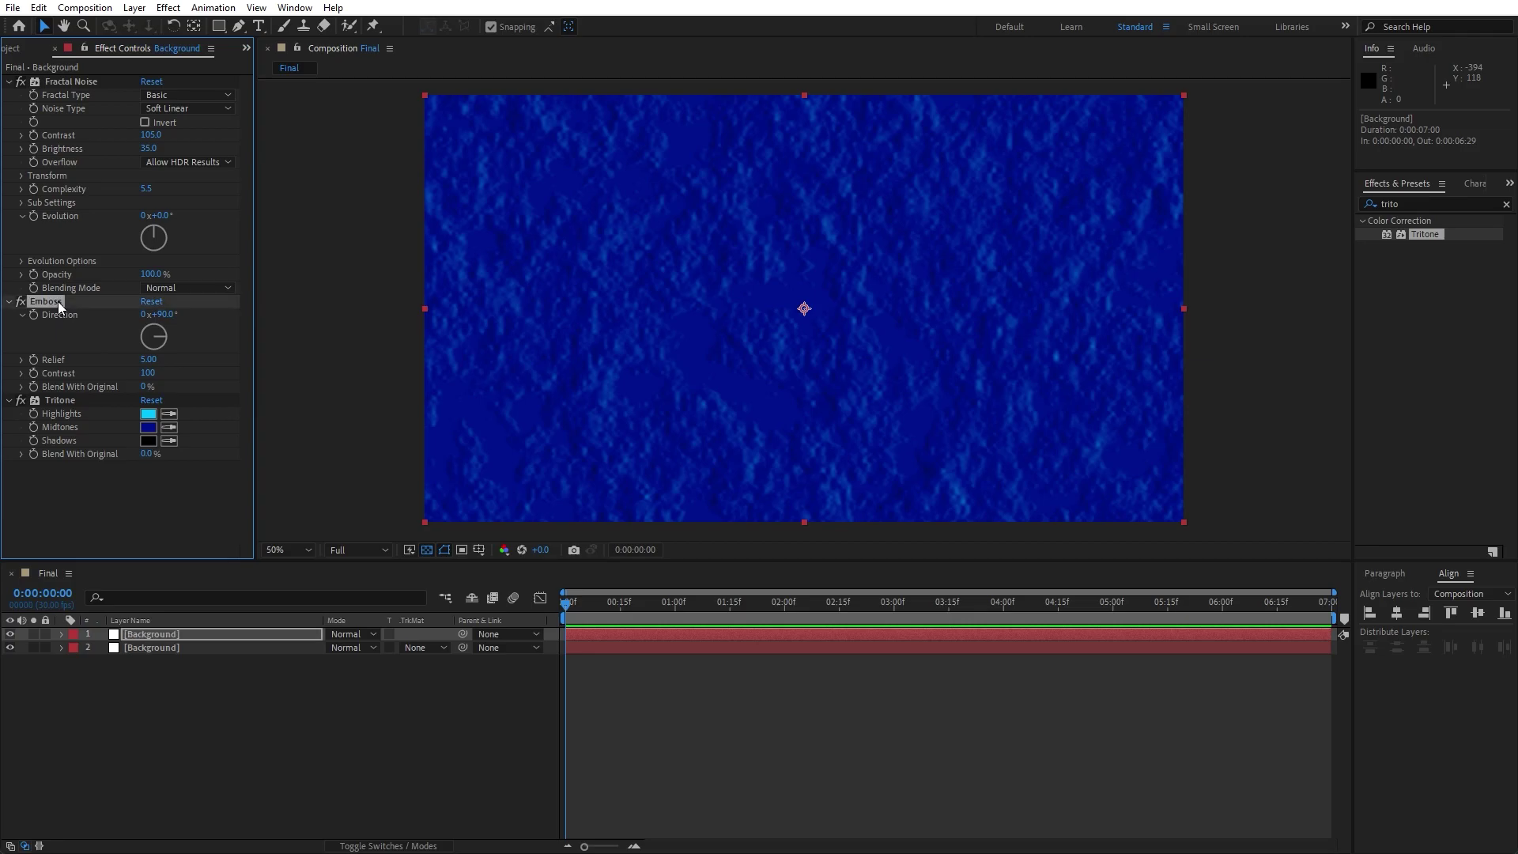
key(Delete)
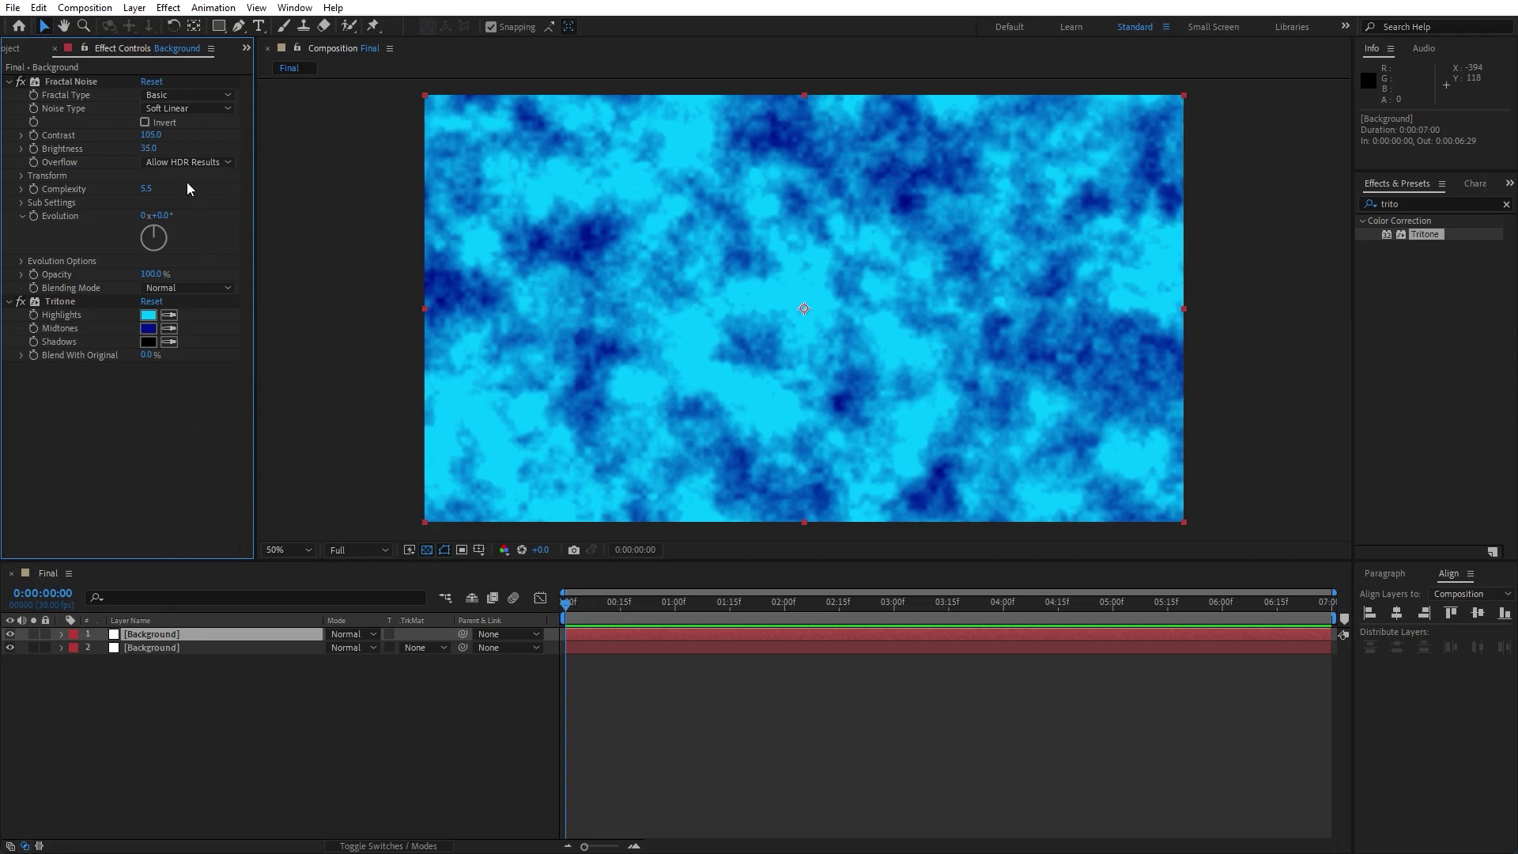
Step: Set the copy's Fractal Noise contrast to 950, brightness to -100 and complexity to 2
click(150, 135)
text(950)
key(Return)
click(150, 148)
text(-100)
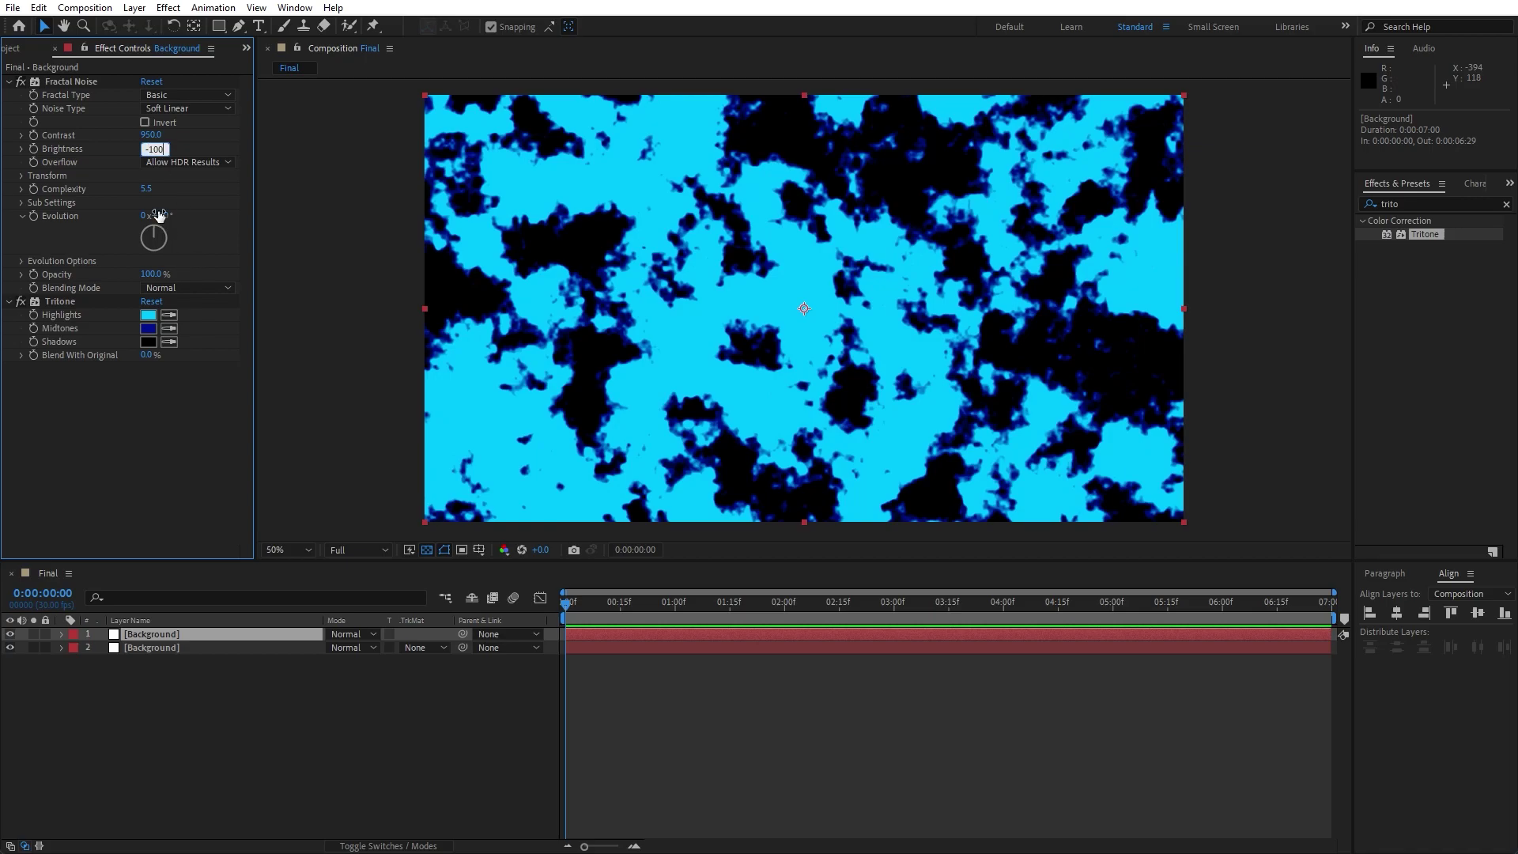
click(147, 189)
text(2)
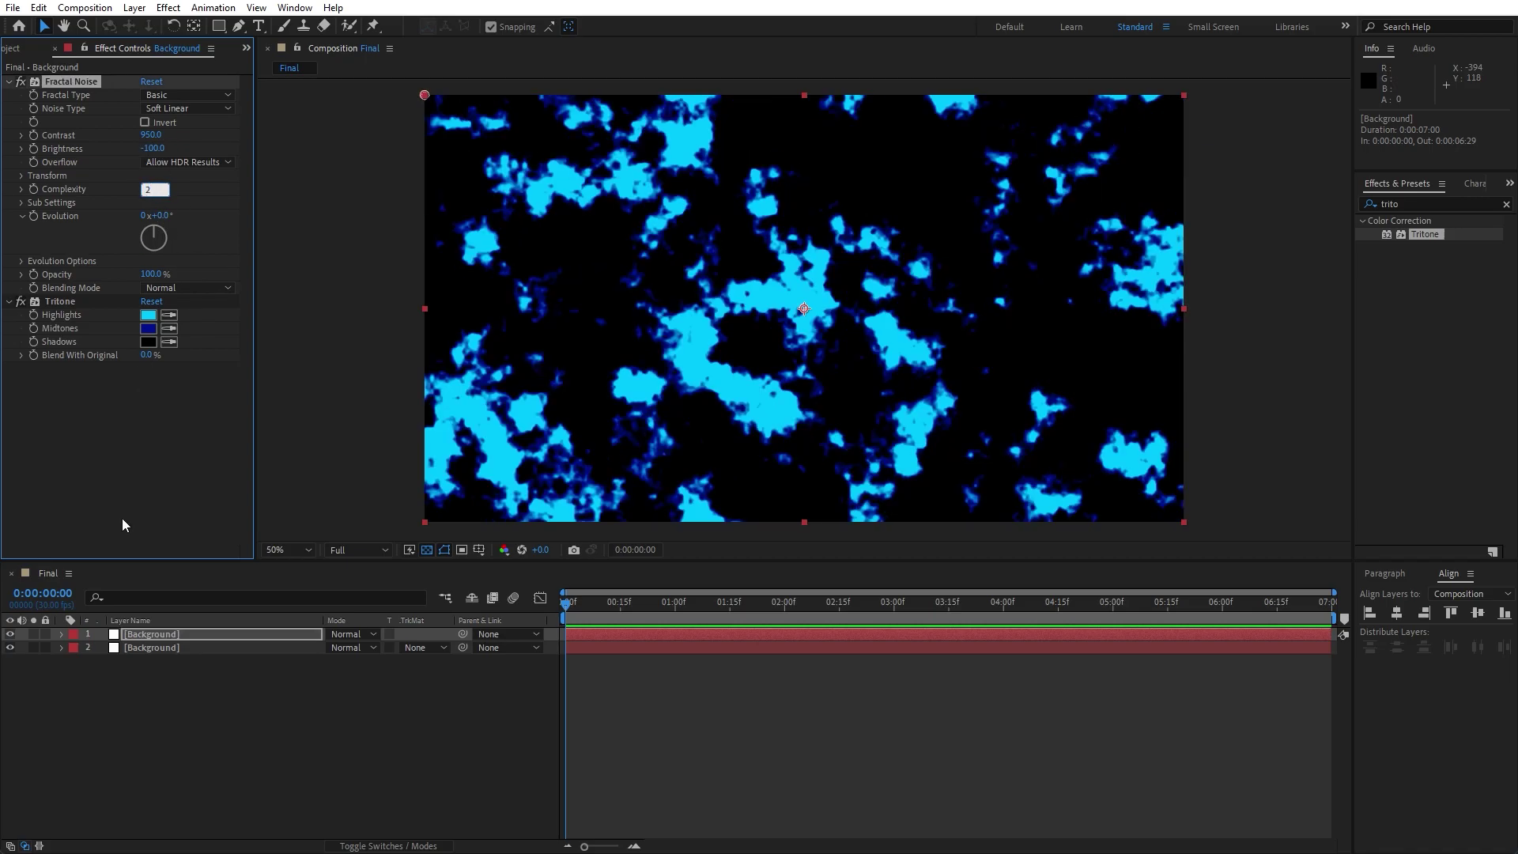
key(Return)
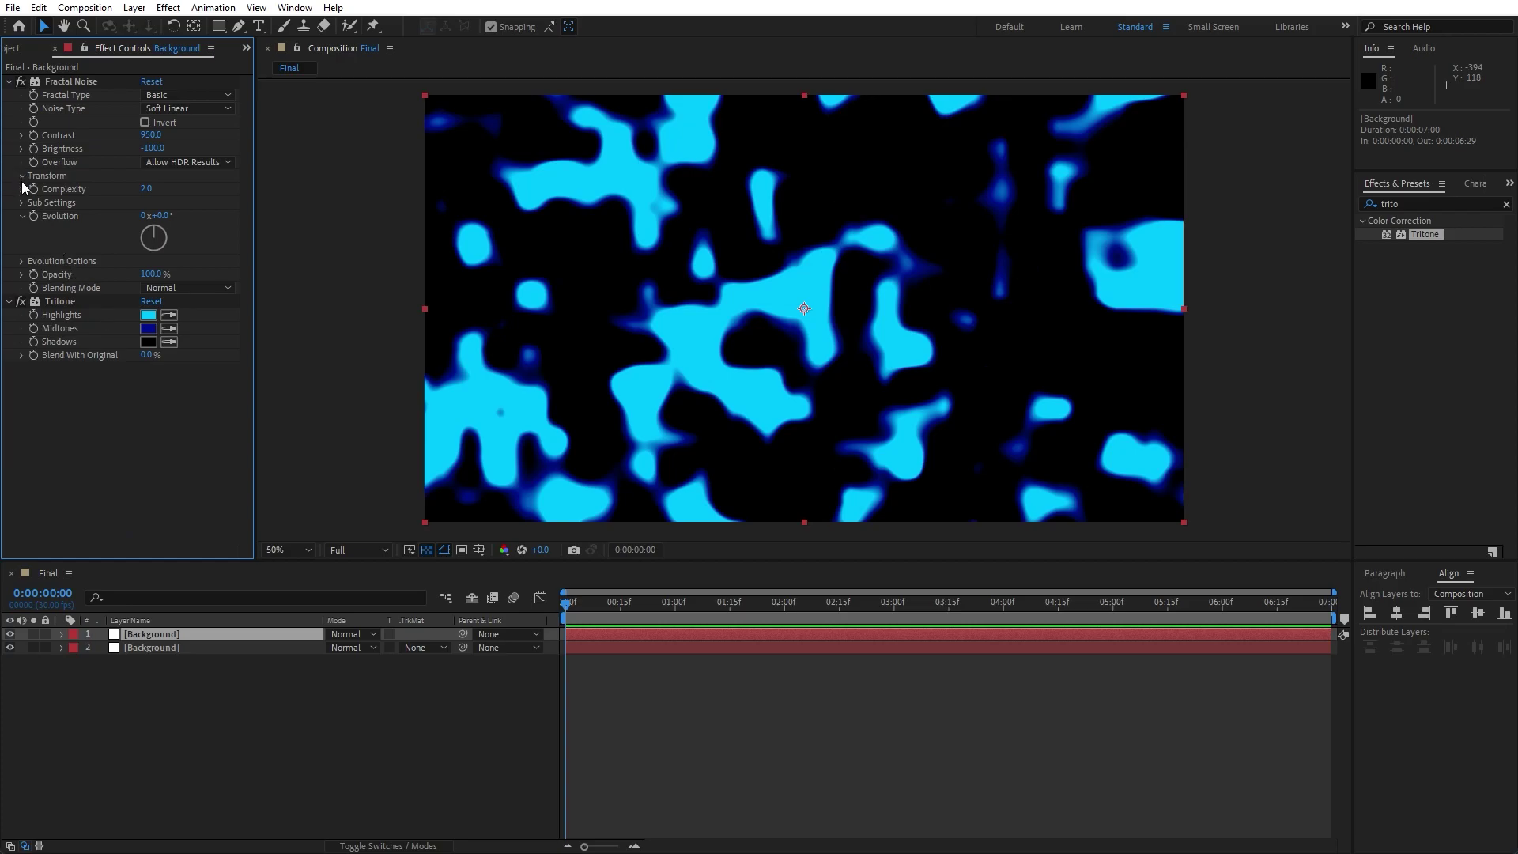
Step: Set the copy's noise transform scale to 40
click(22, 176)
click(159, 215)
text(40)
key(Return)
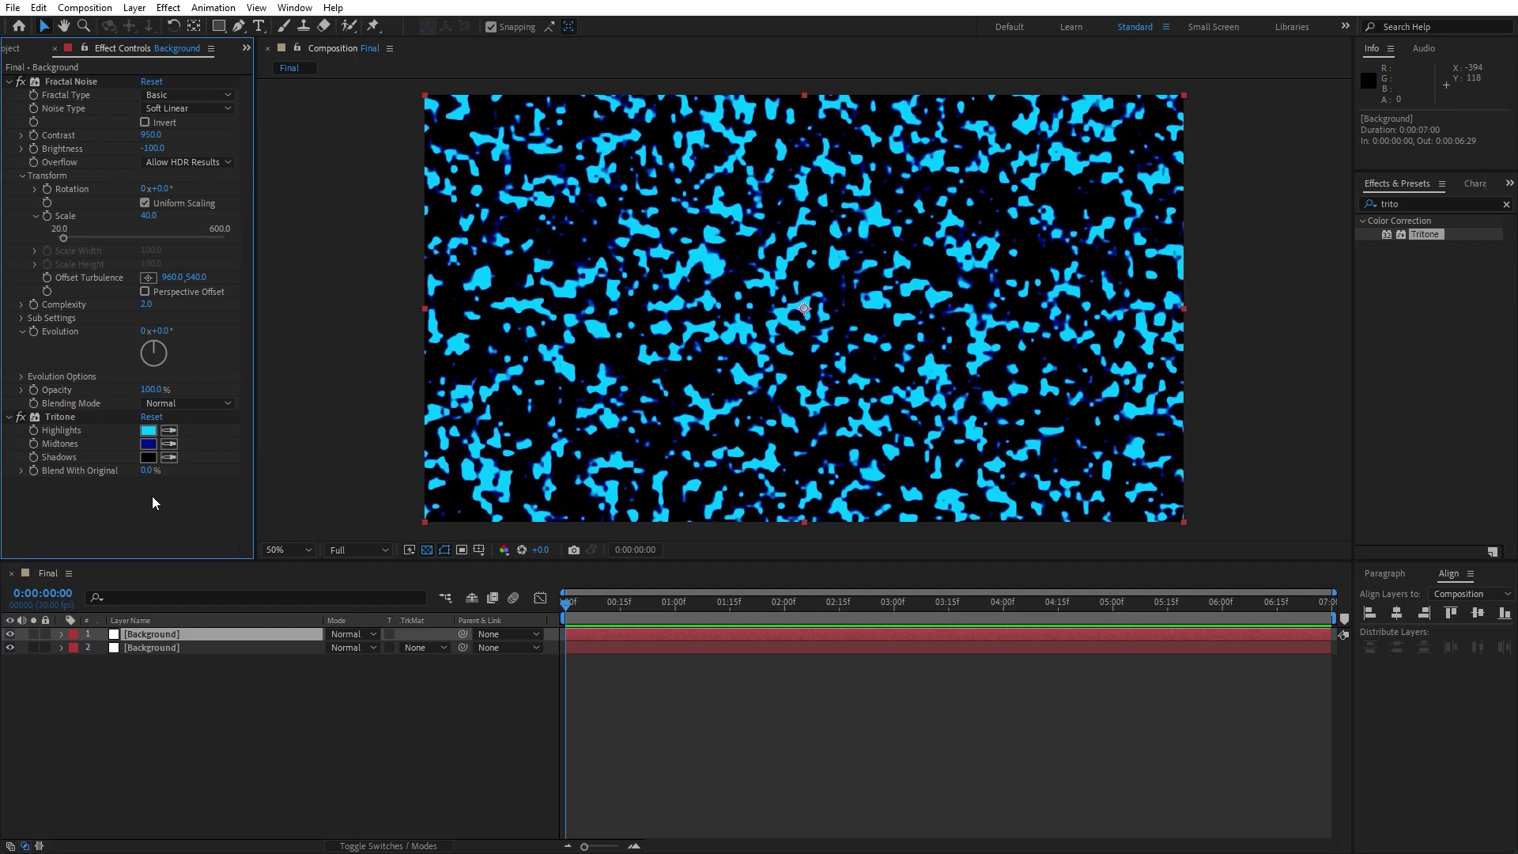
Step: Make Tritone midtones match the cyan highlights, then set highlights to dark blue 1D296D
click(9, 82)
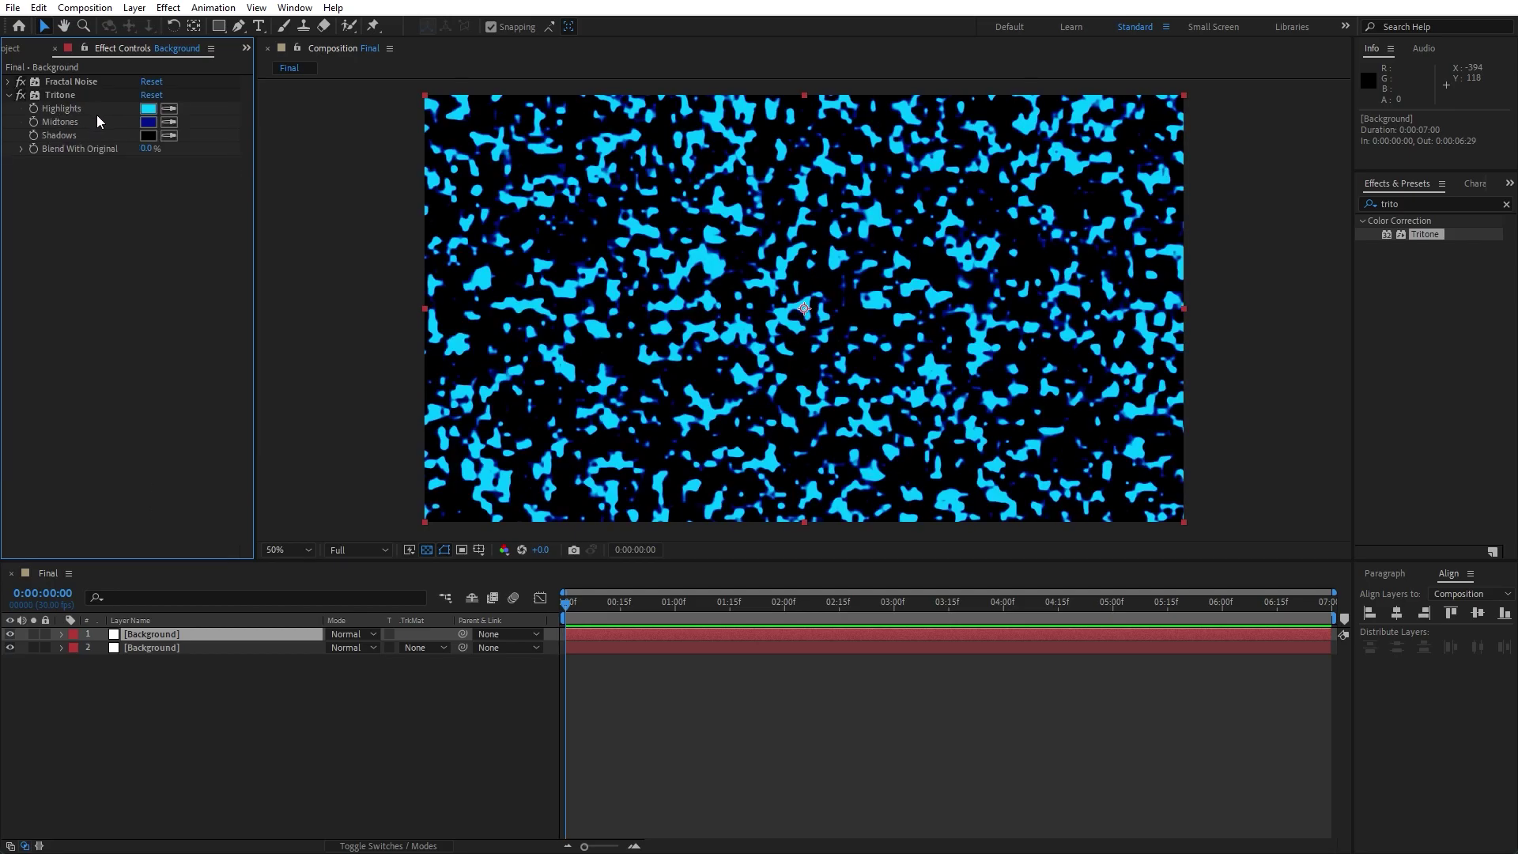
click(65, 95)
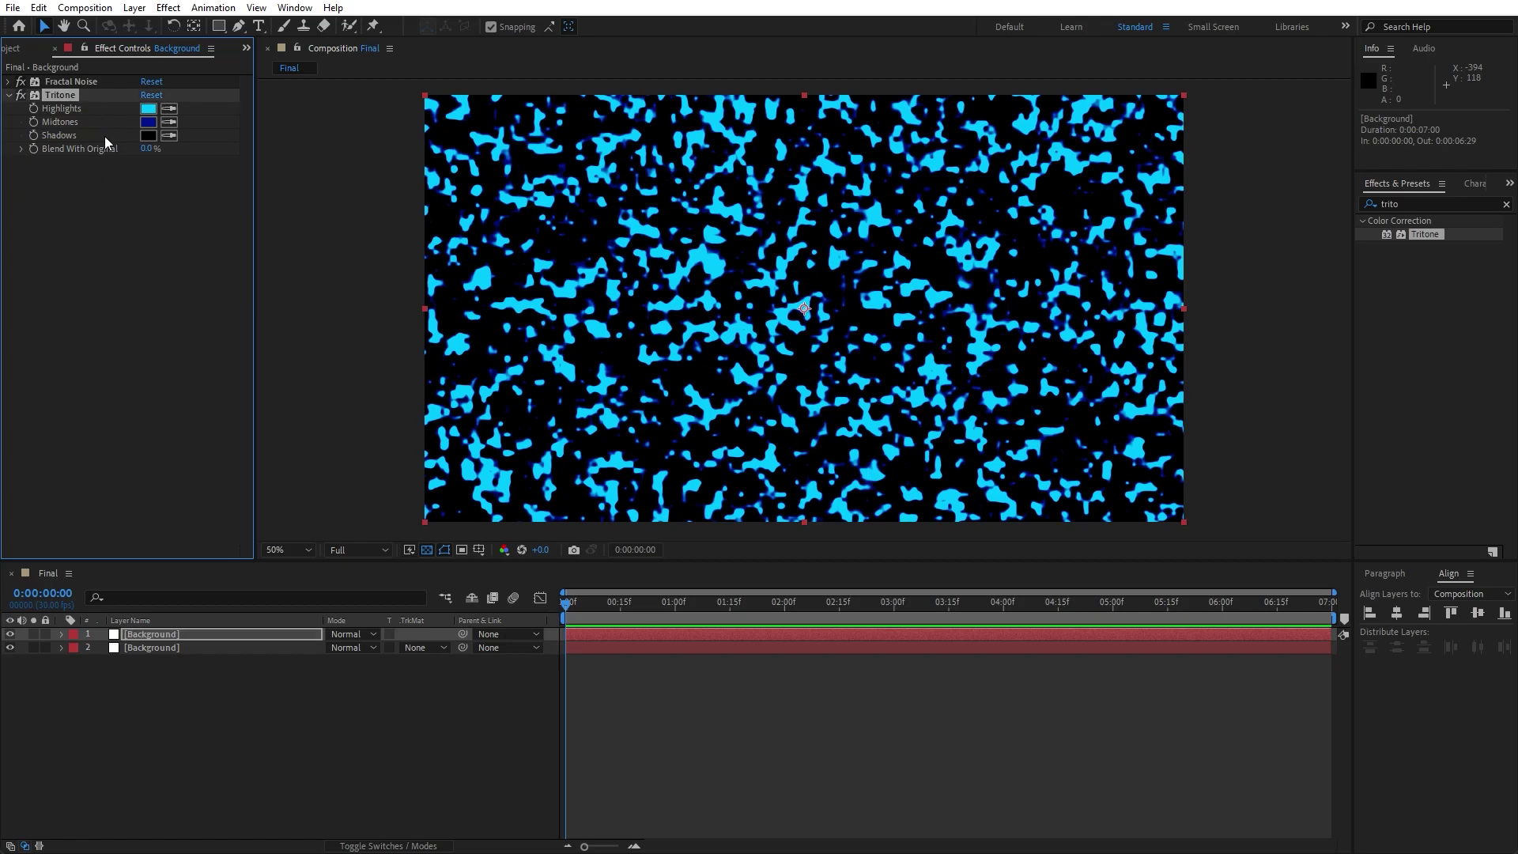
click(170, 125)
click(149, 110)
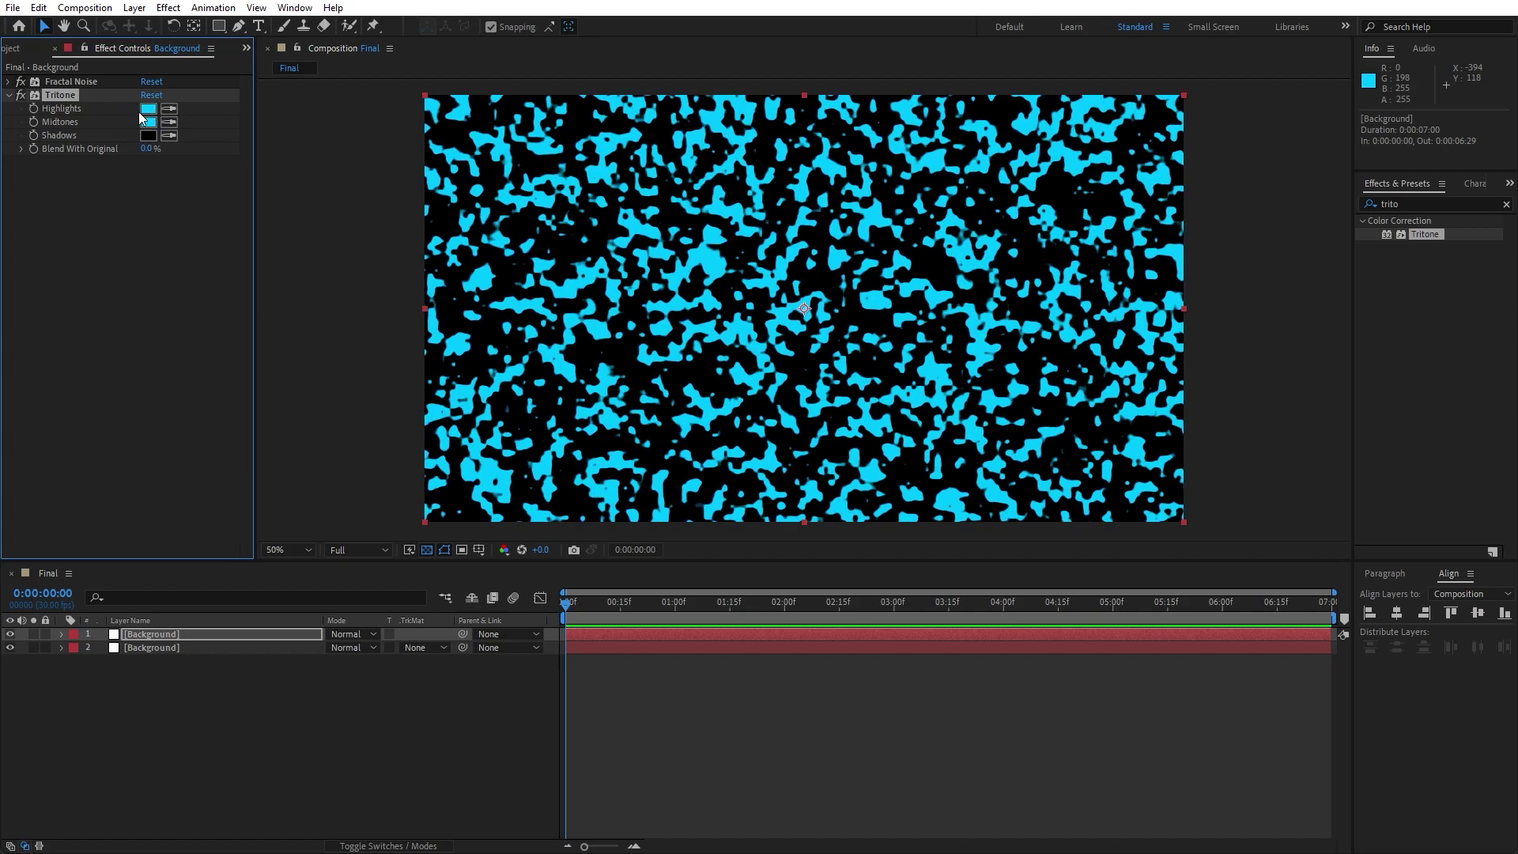
click(149, 110)
drag(1086, 567, 1086, 551)
mouse_move(1058, 537)
mouse_down()
mouse_move(1047, 596)
mouse_move(1014, 596)
mouse_up()
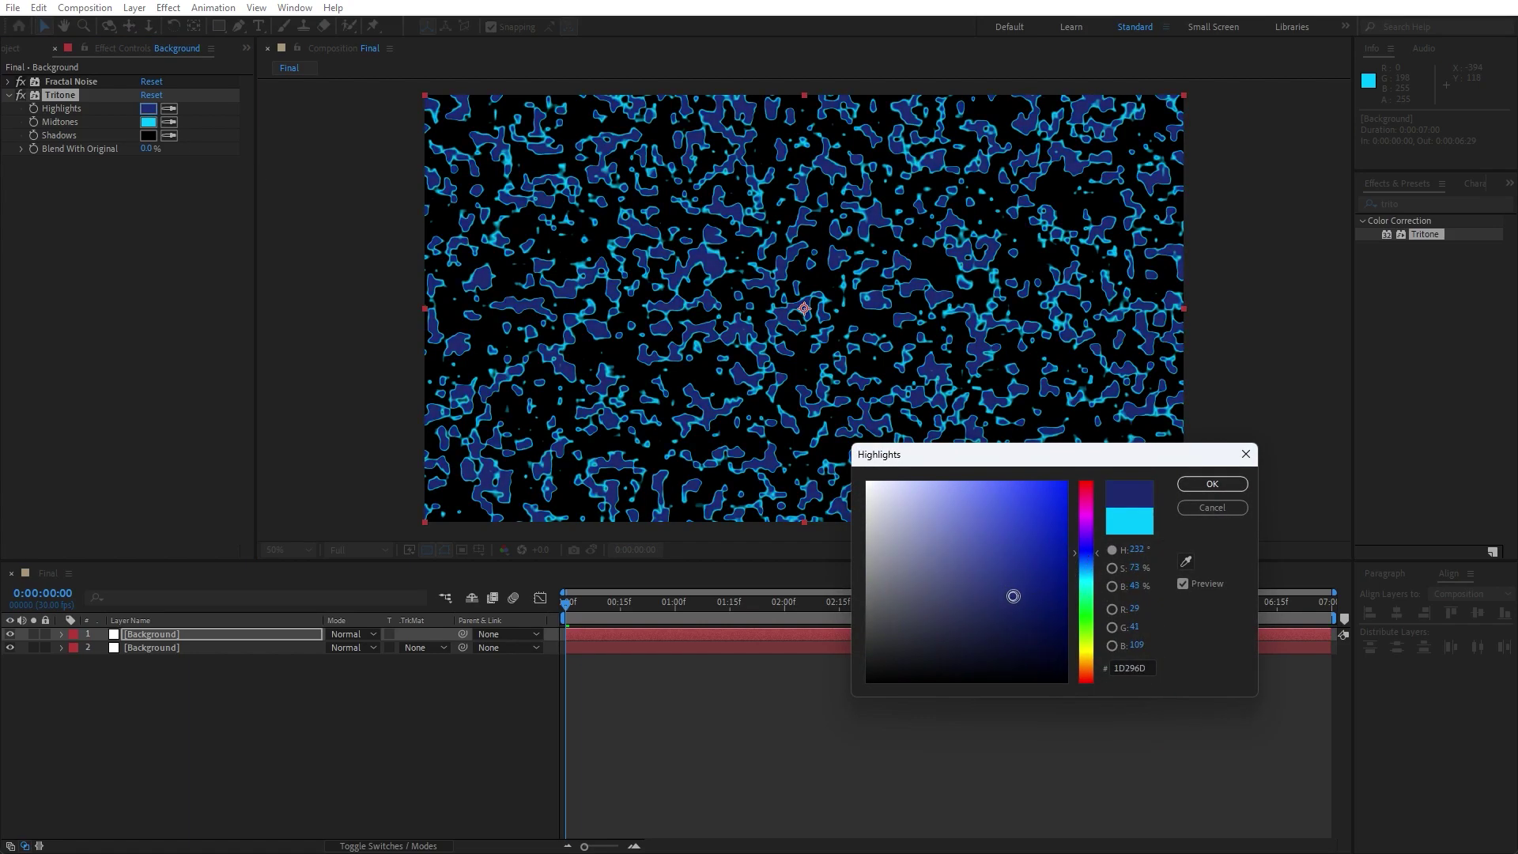
click(1210, 485)
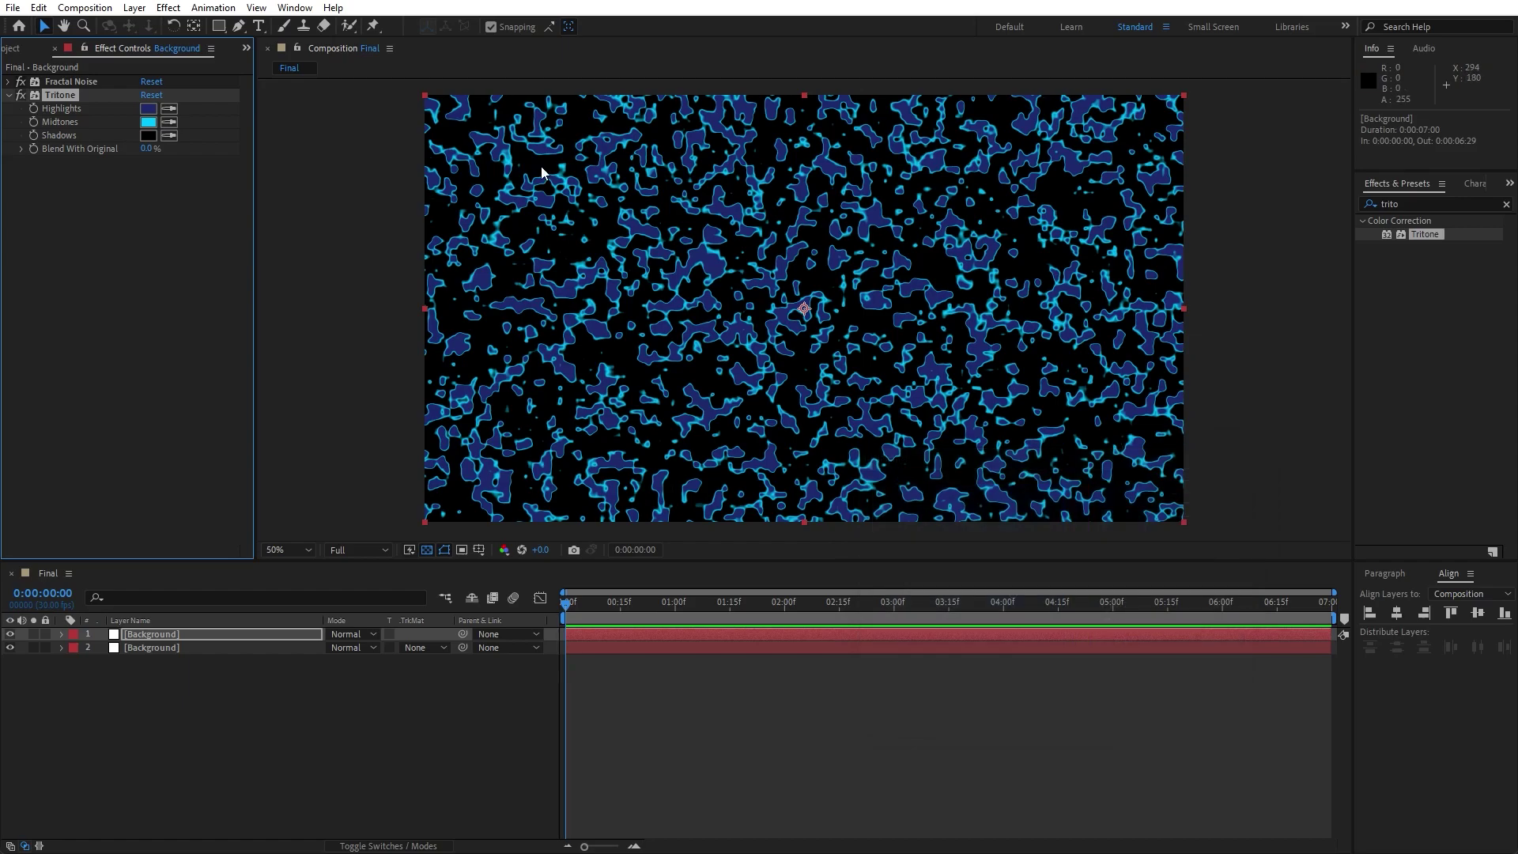
Step: Search the effects list for Gaussian Blur
double_click(1409, 201)
key(BackSpace)
text(gau)
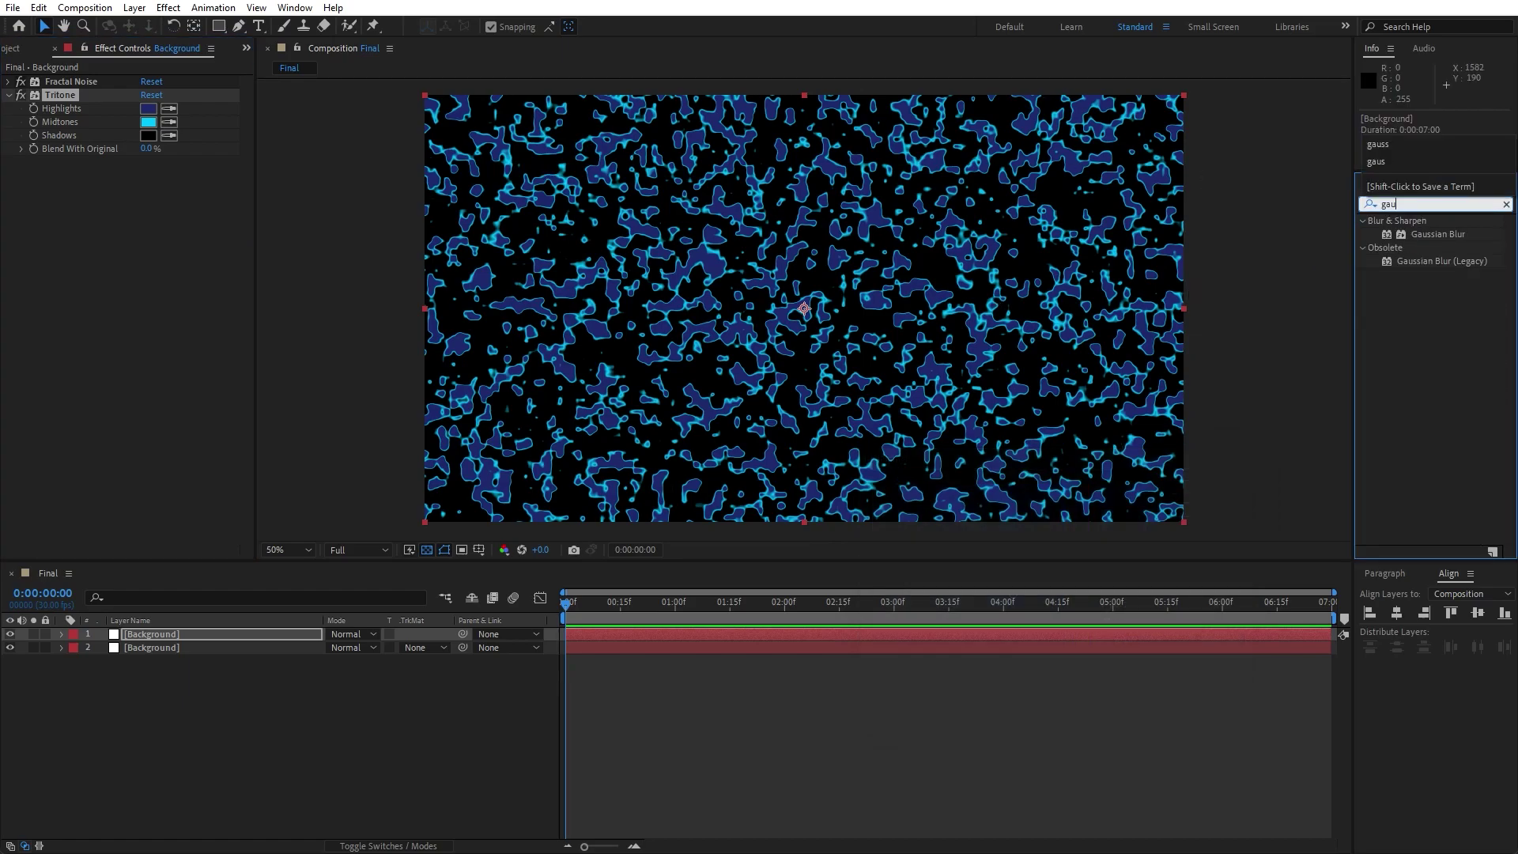
Step: Apply Gaussian Blur with blurriness 10 to the top Background layer
drag(1439, 234, 834, 457)
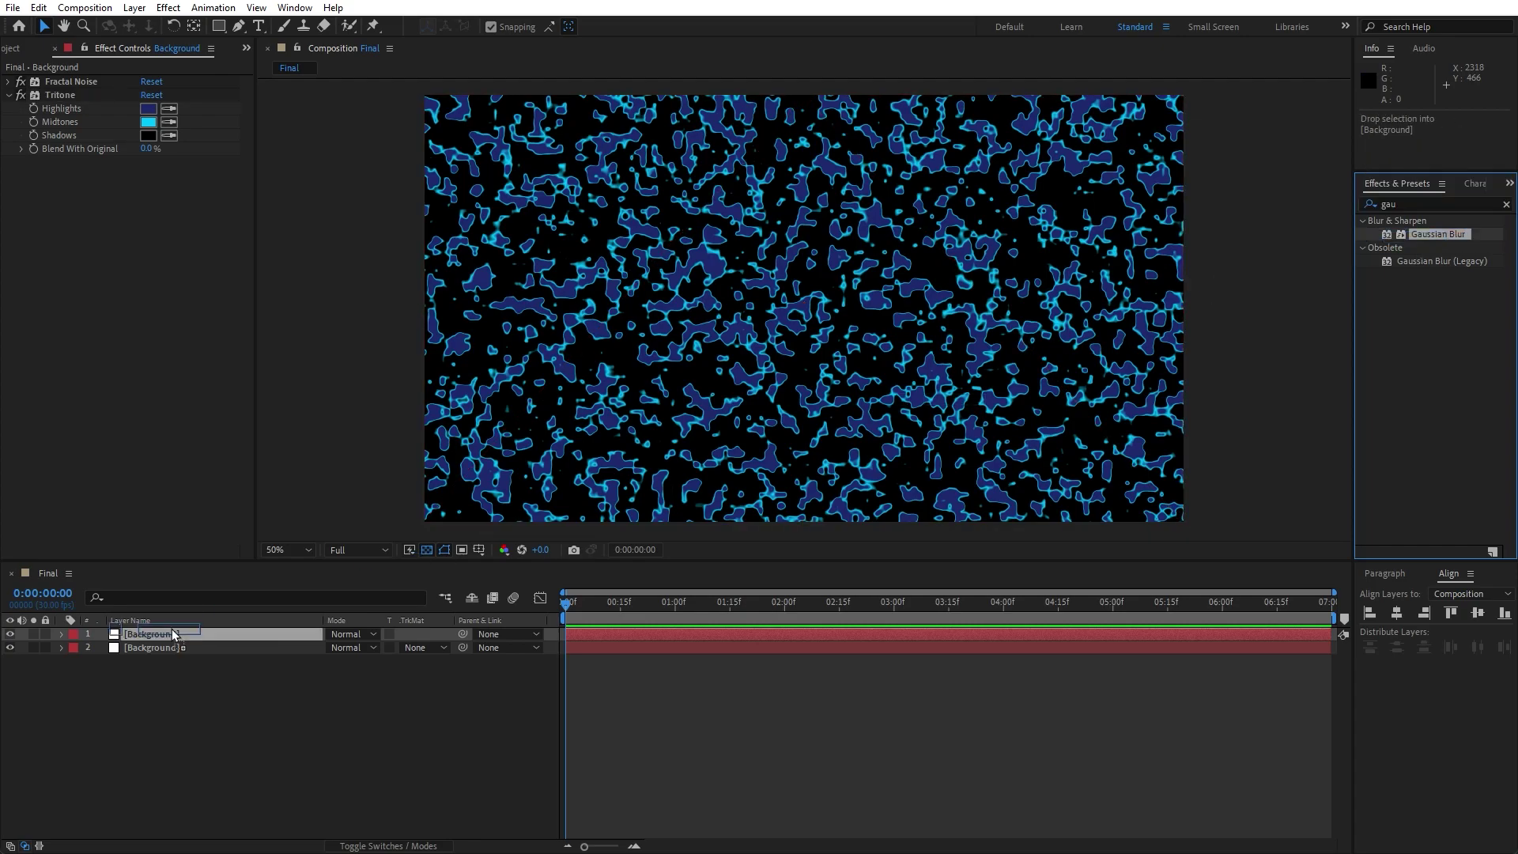
click(151, 176)
text(10)
key(Return)
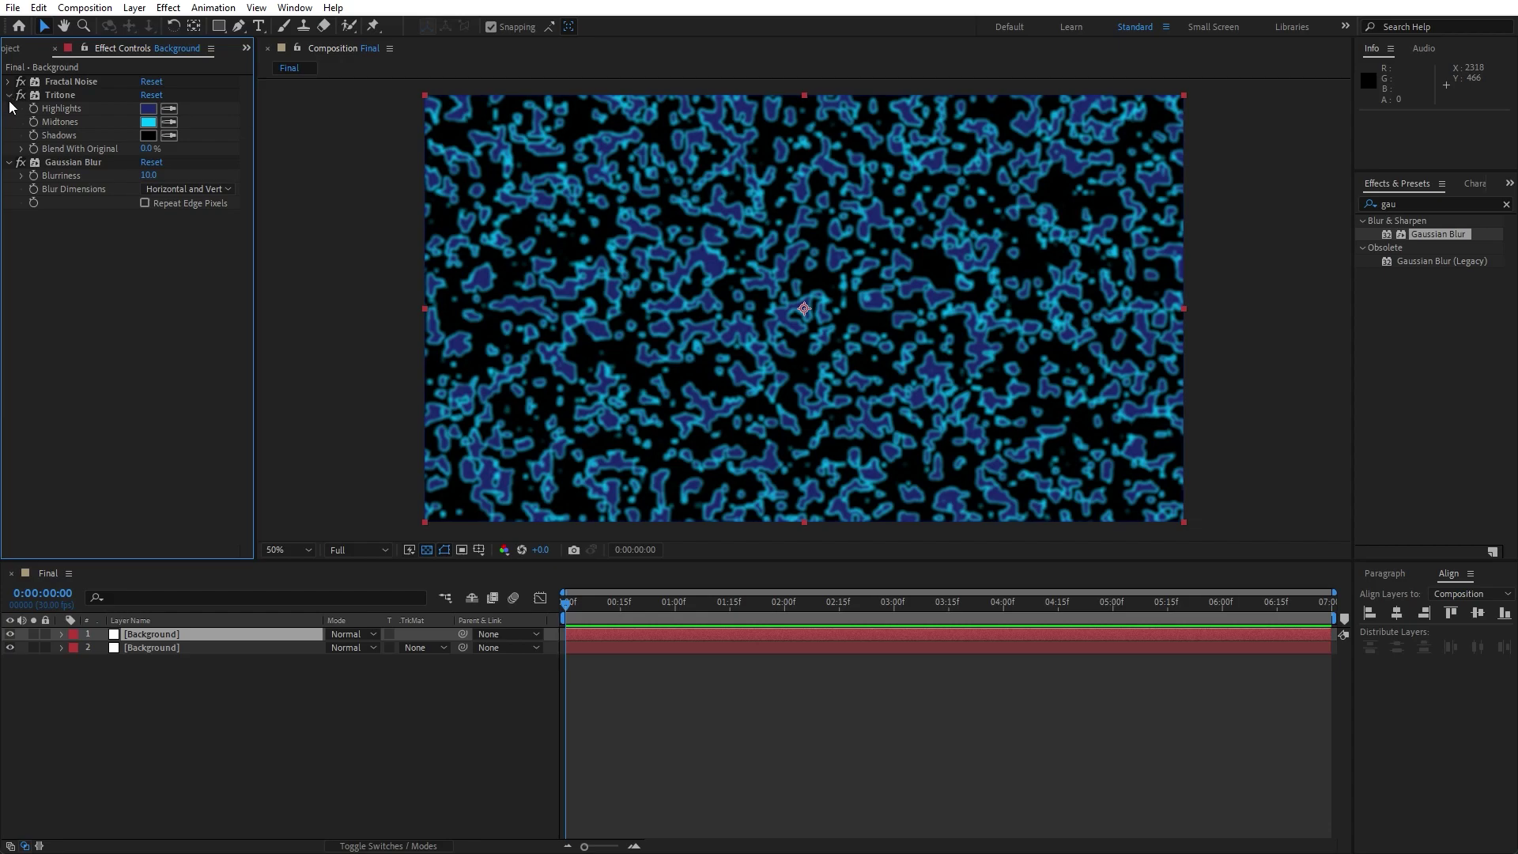
click(8, 95)
click(8, 109)
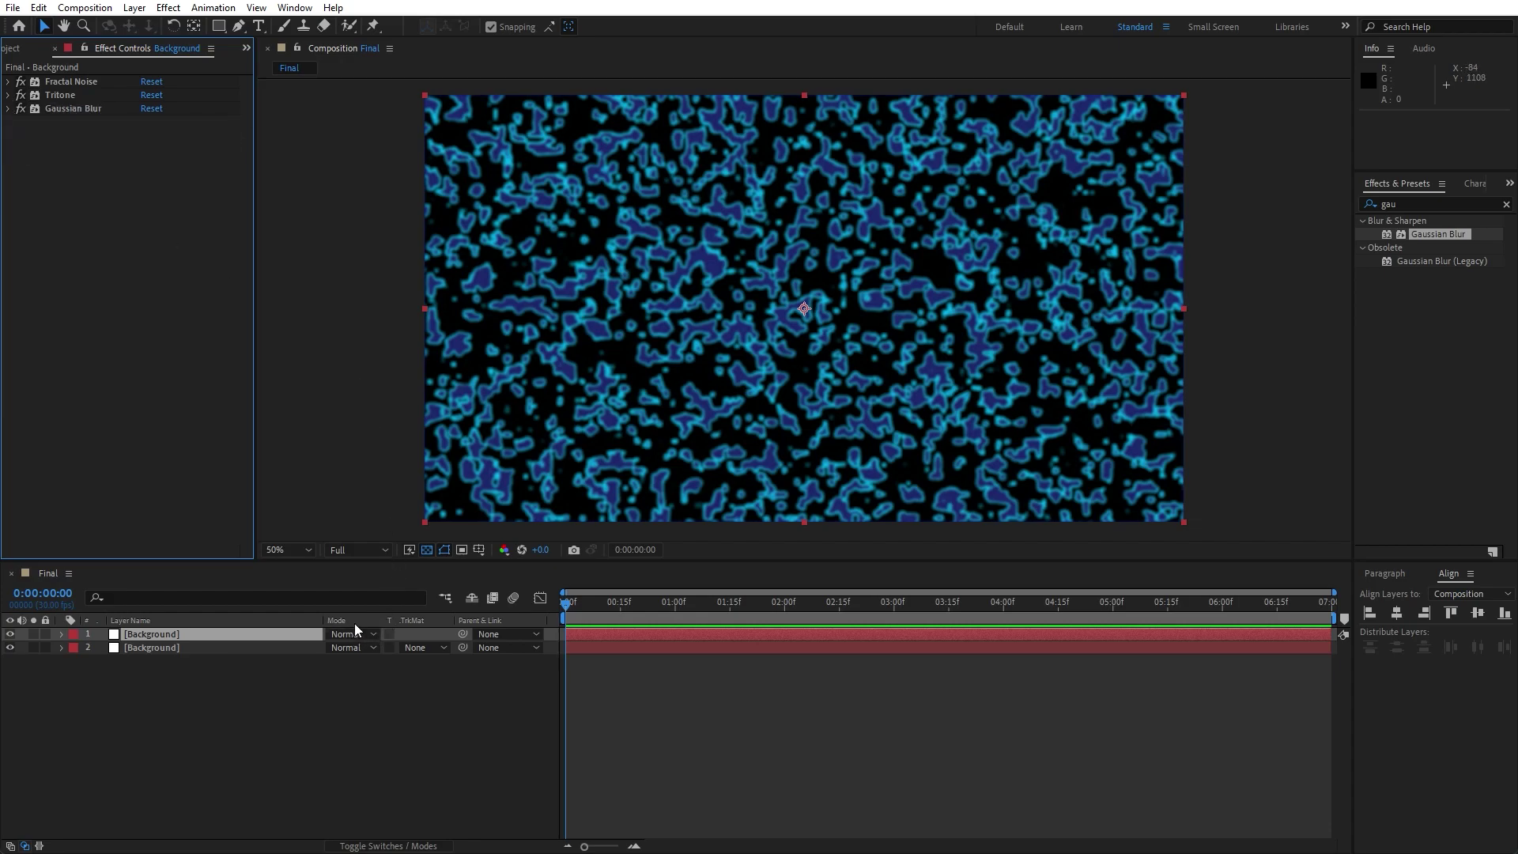
Step: Set the top layer's blend mode to Add and move the time indicator to 0:00:01:01
click(381, 846)
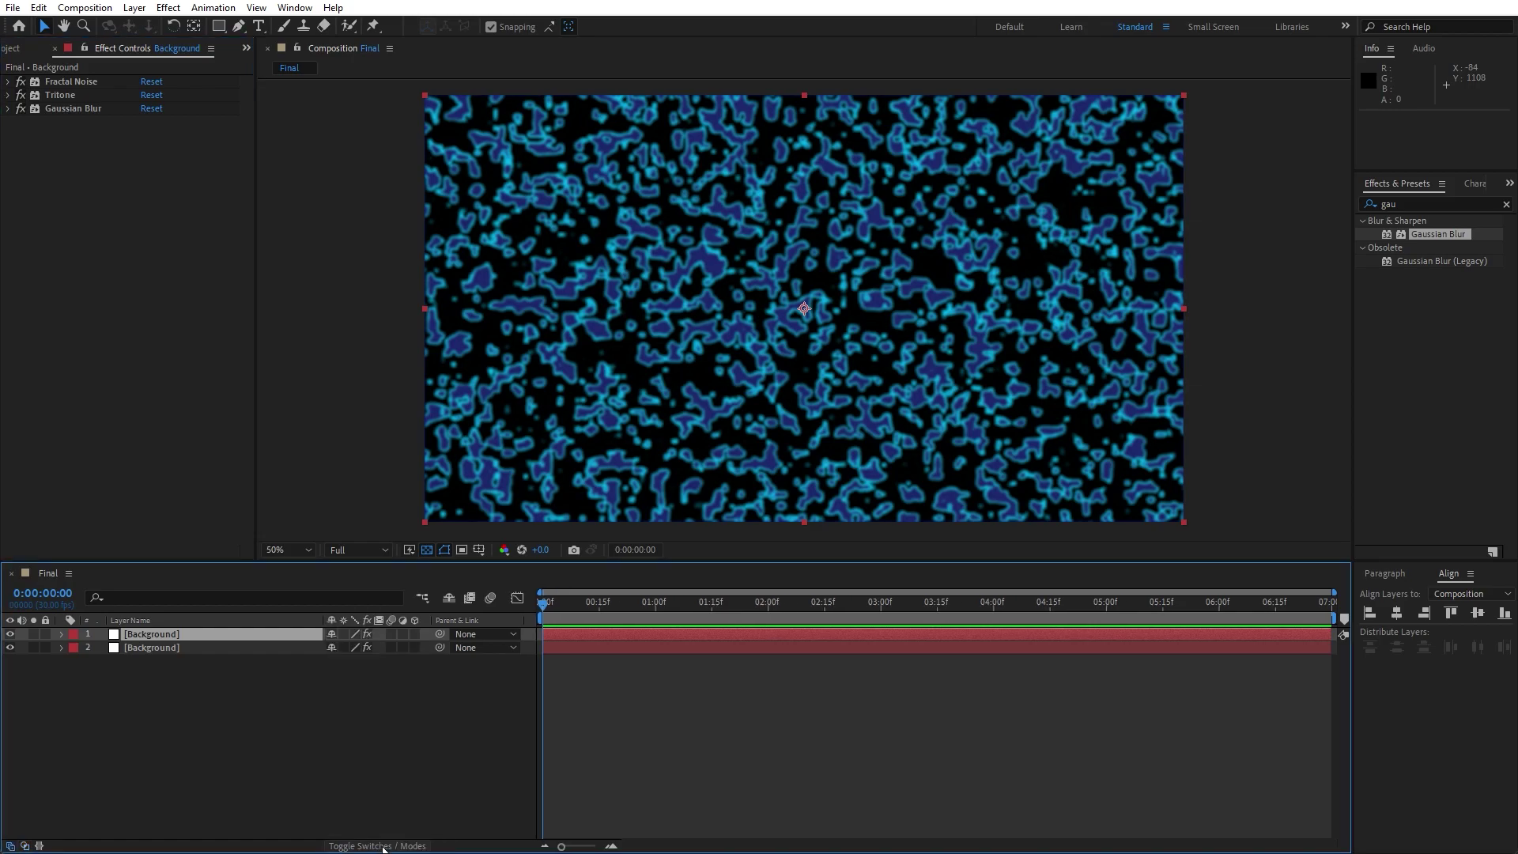
click(383, 846)
click(362, 634)
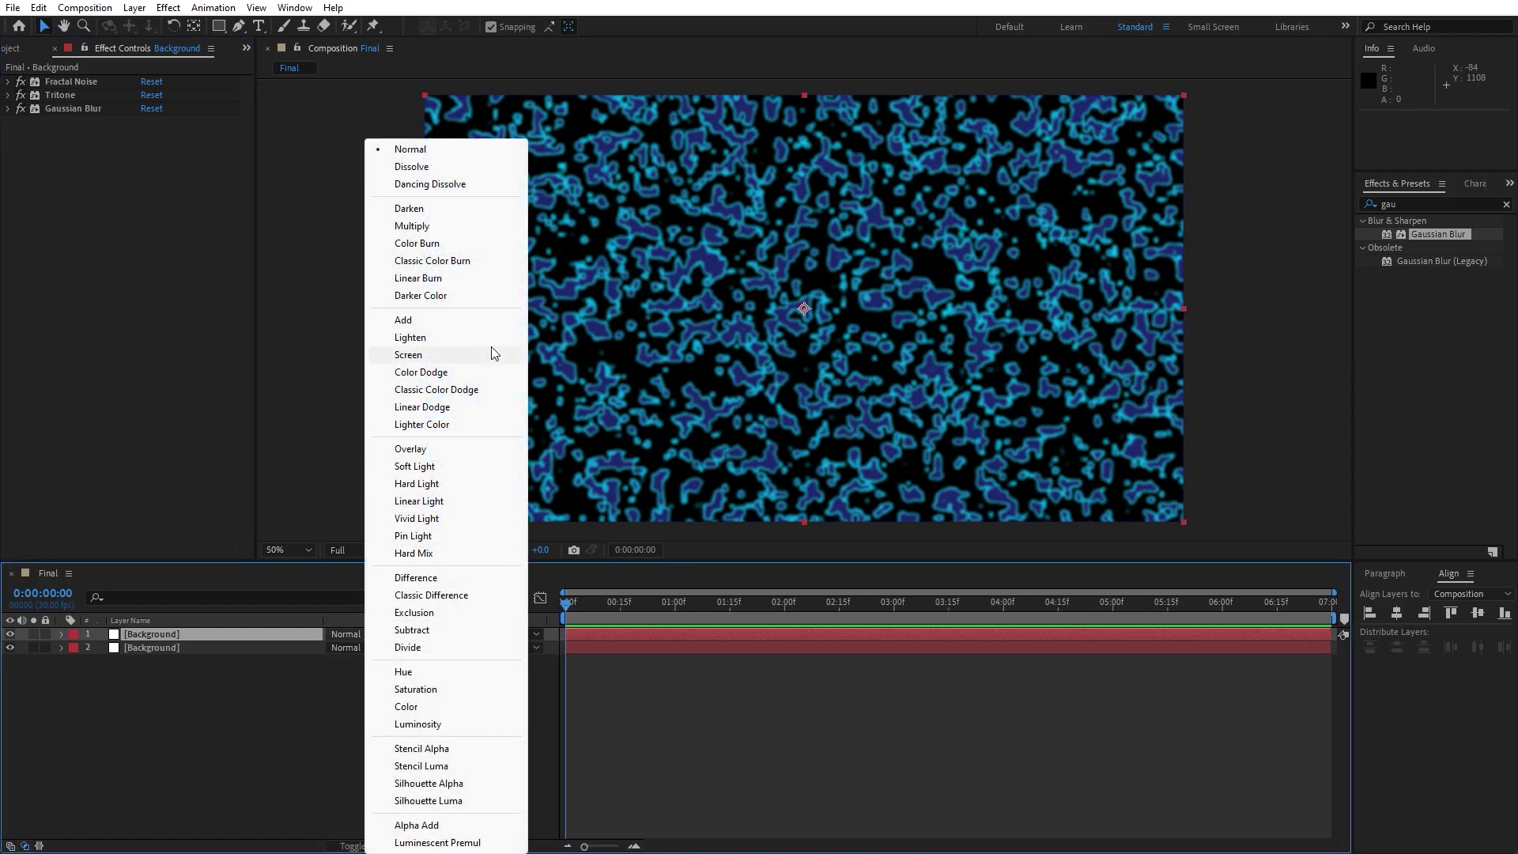
click(468, 320)
click(678, 604)
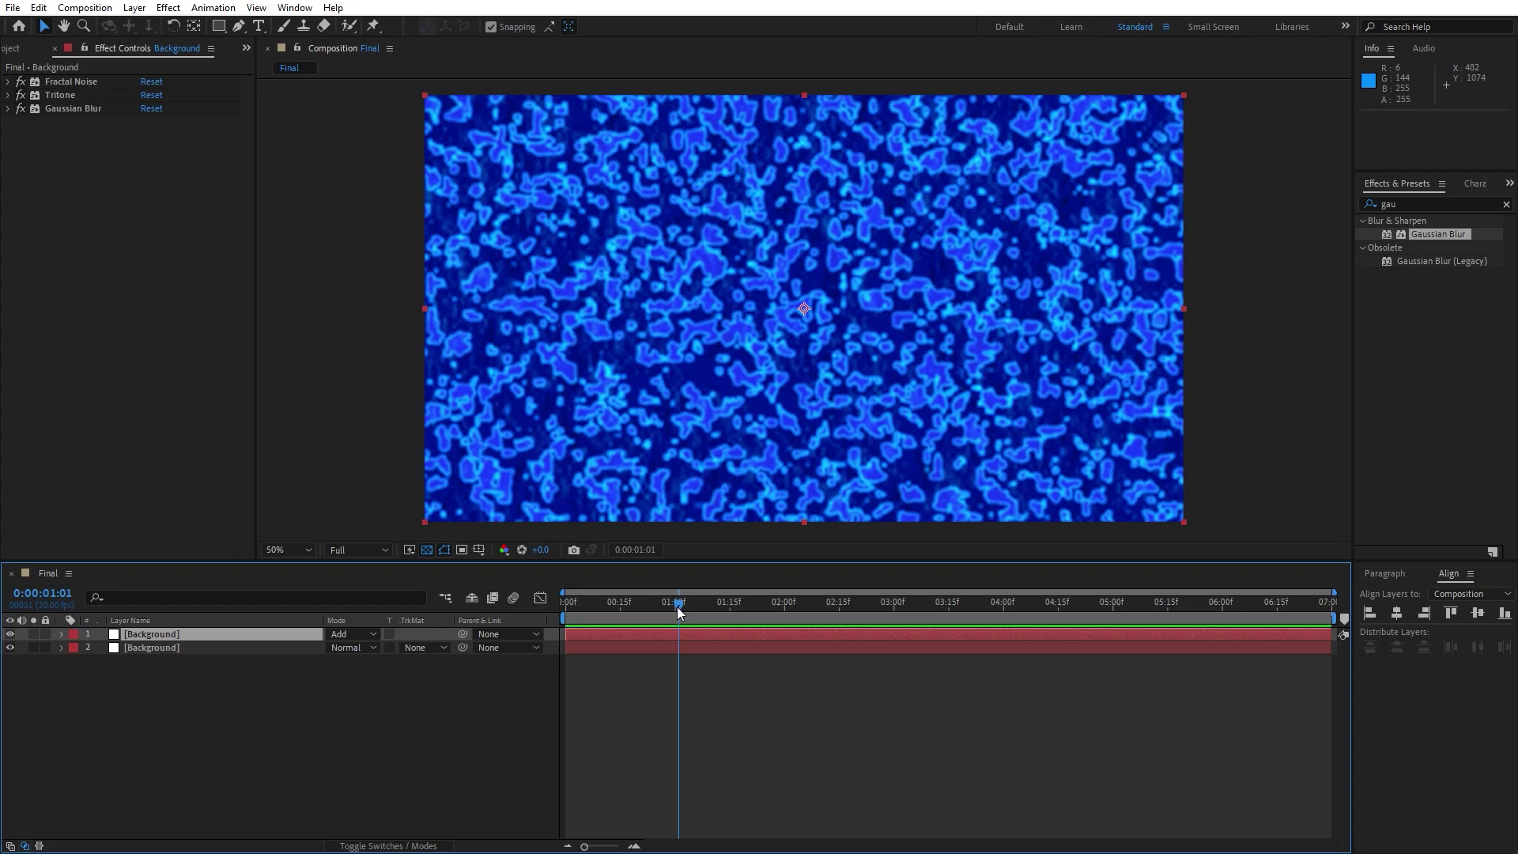
click(208, 648)
Step: Duplicate the lower Background layer, move the copy to the top, and rename it Animation BG
key(ctrl+d)
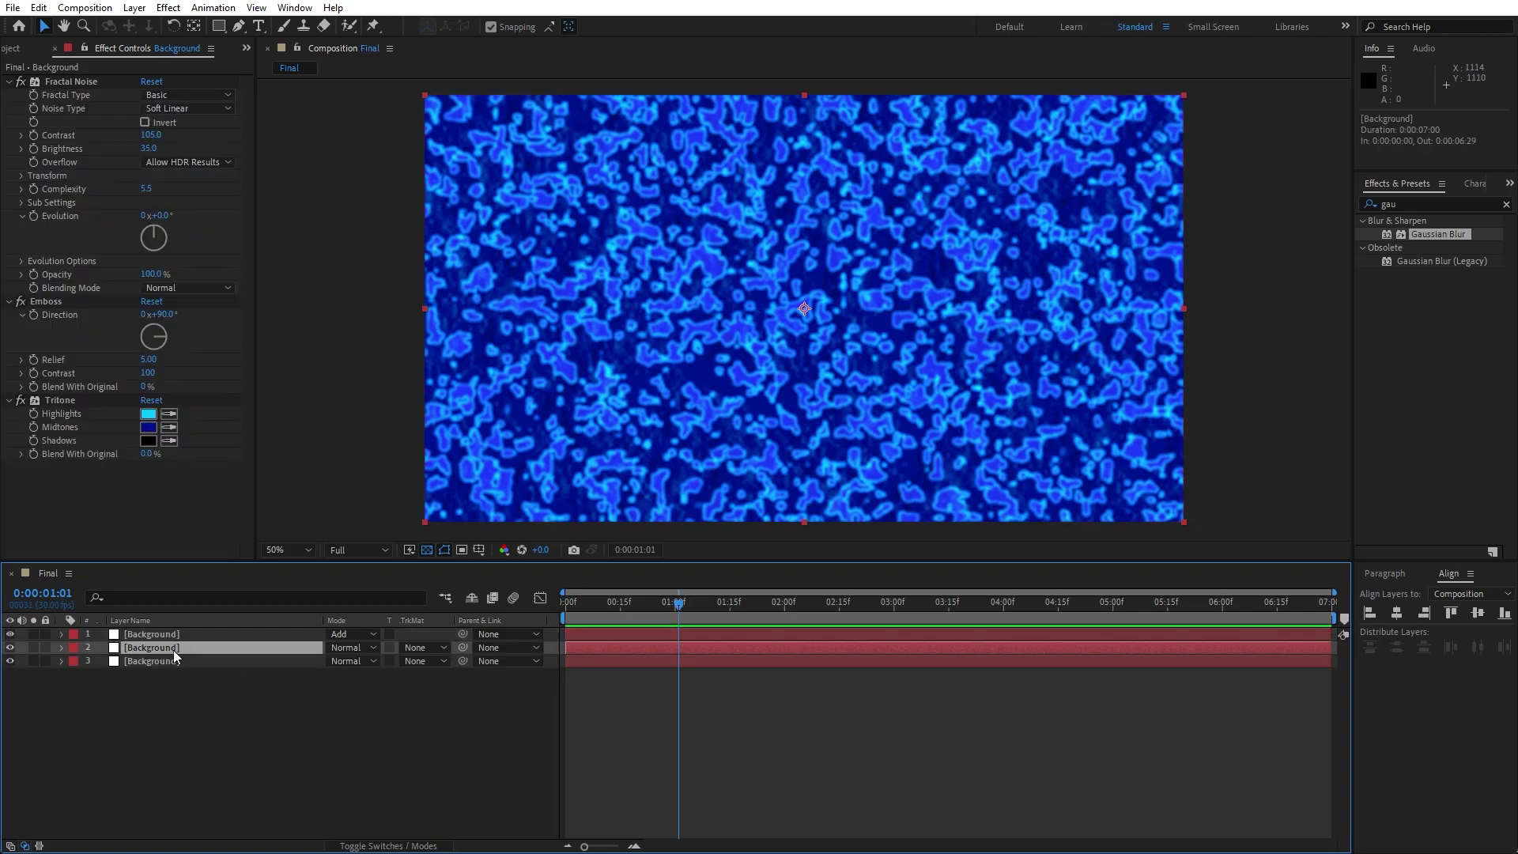
drag(172, 648, 177, 631)
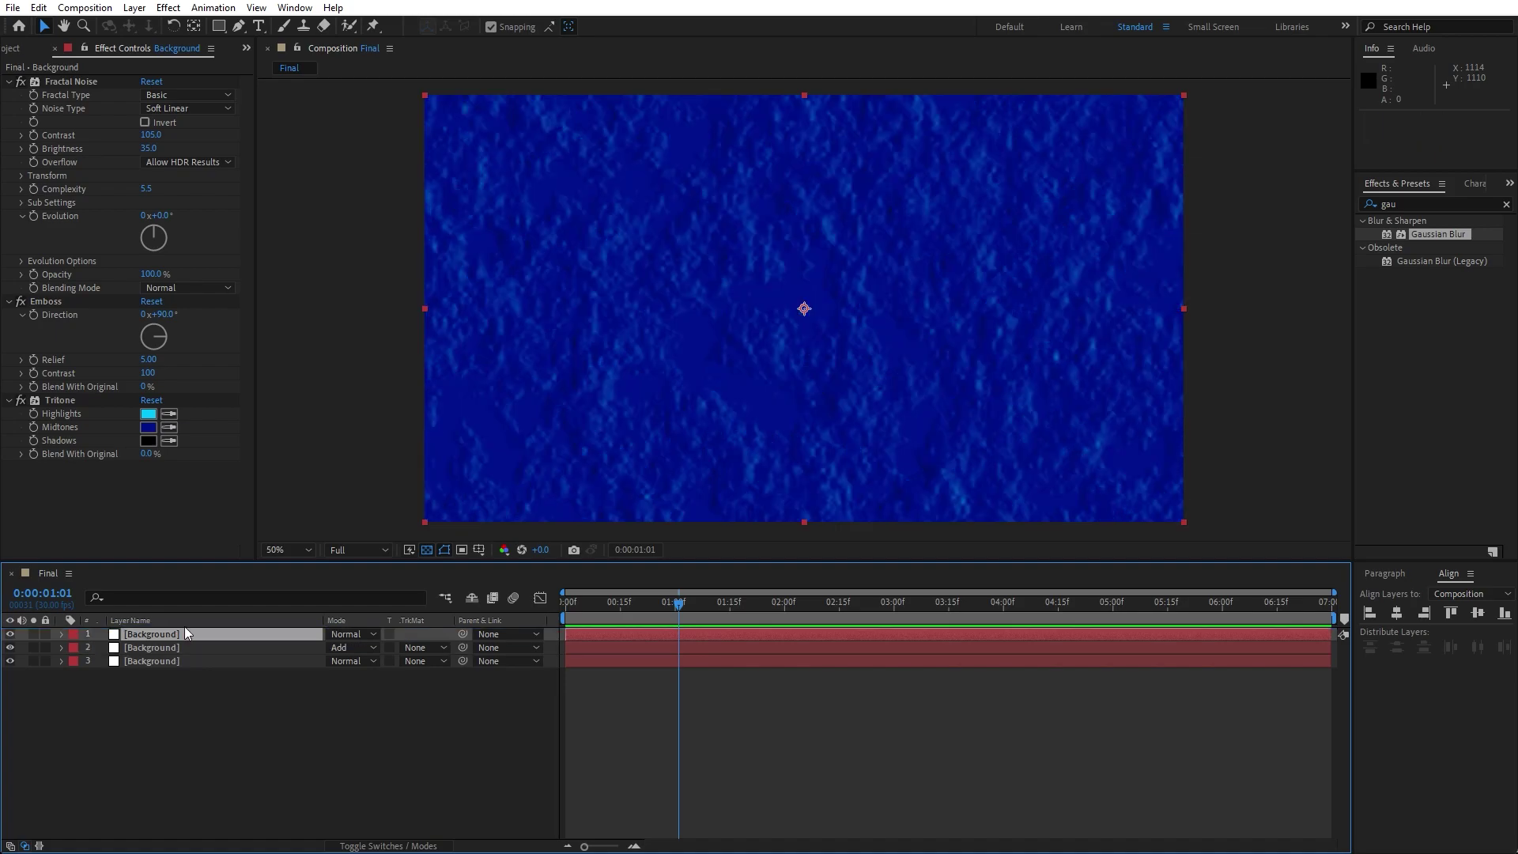
key(Return)
text(Animation BG)
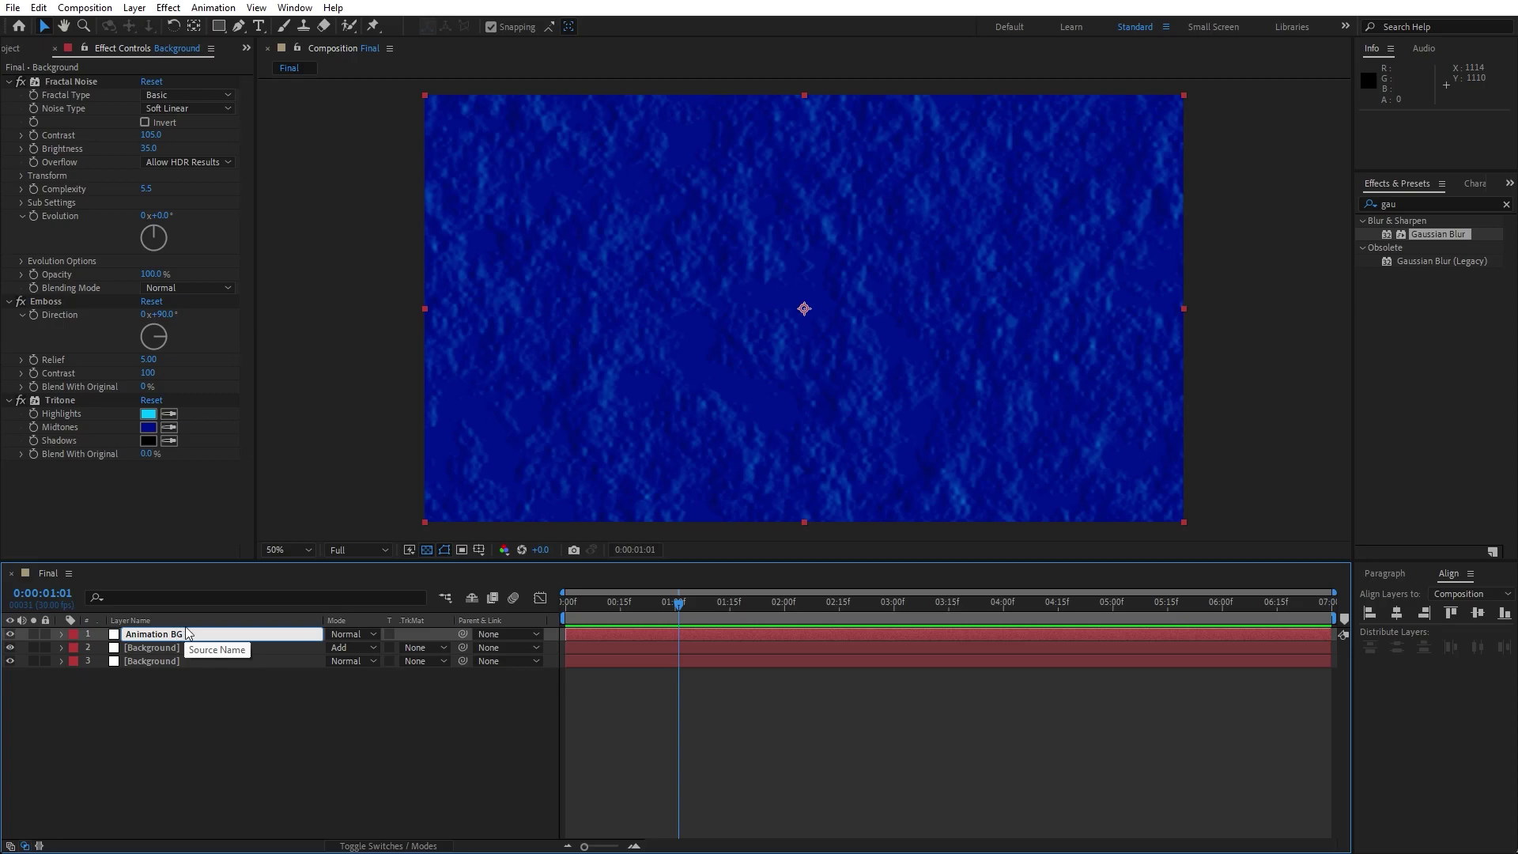
key(Return)
click(273, 761)
click(289, 632)
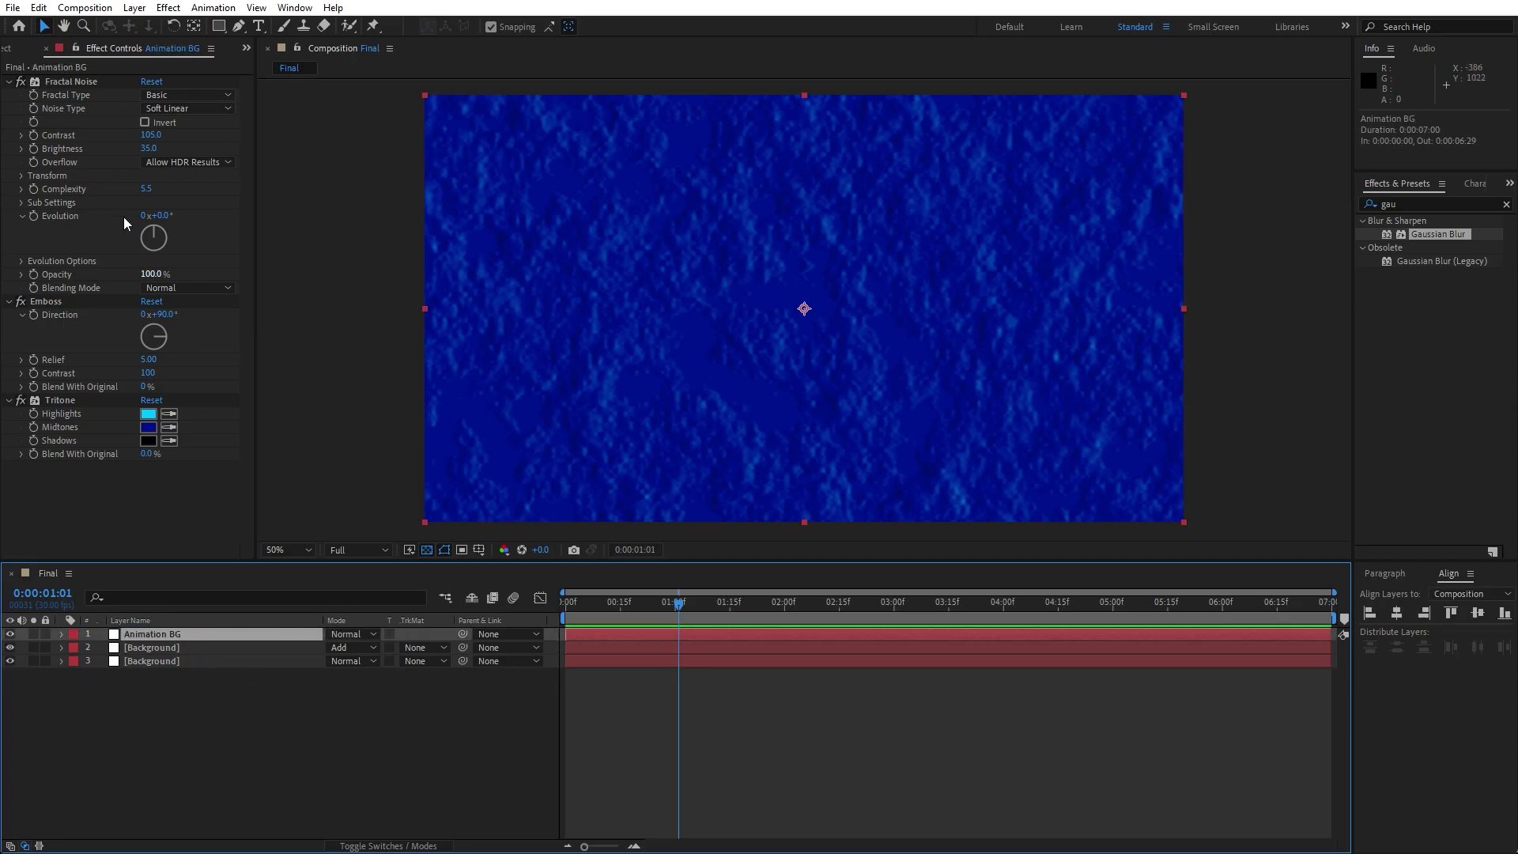
click(180, 188)
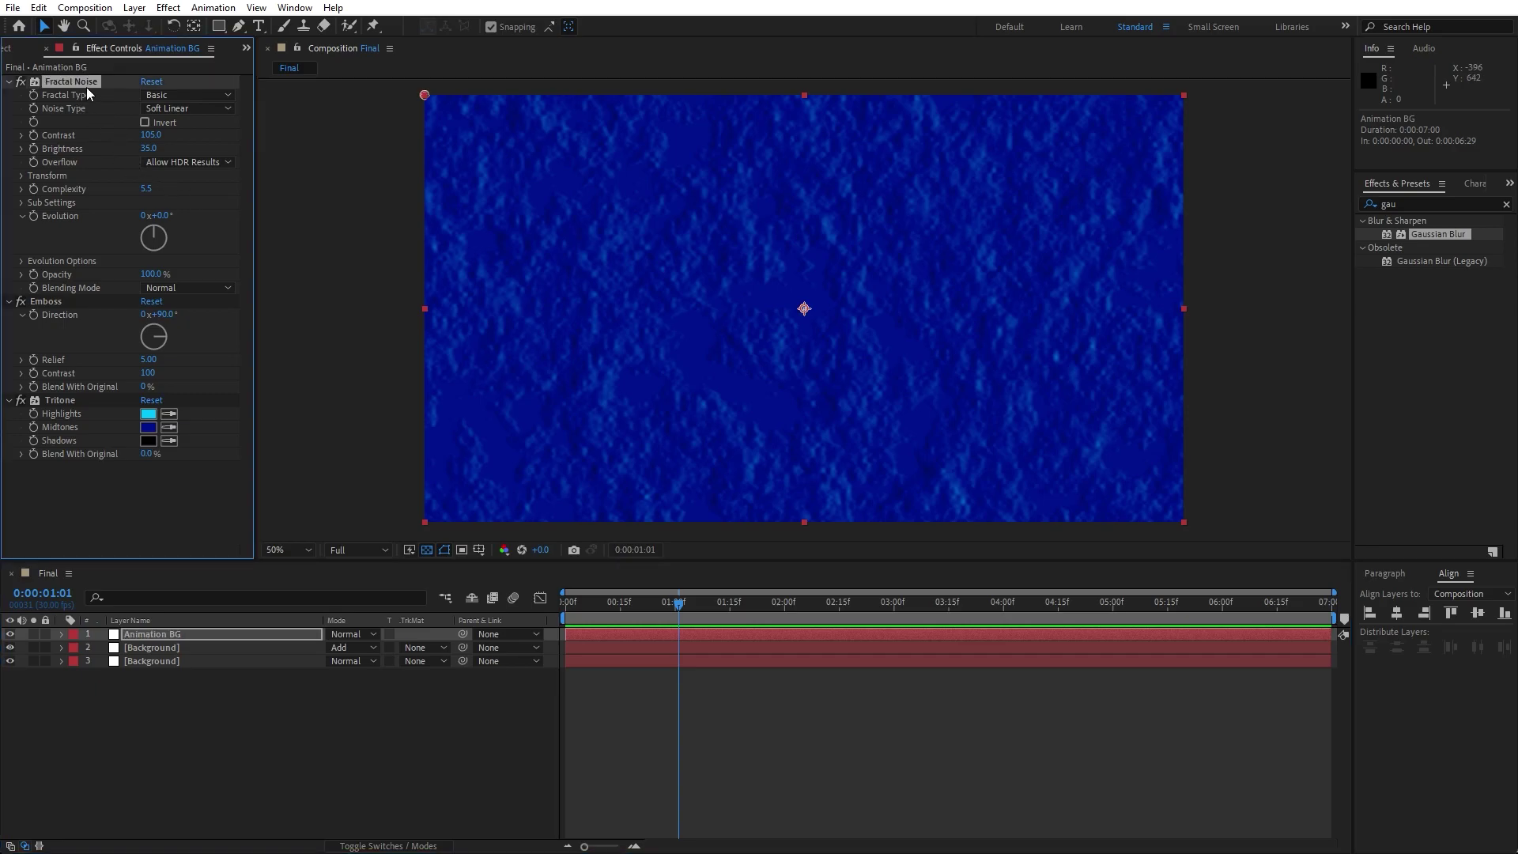
Step: Delete Emboss from Animation BG and set Fractal Noise to Dynamic type with Linear noise
click(61, 302)
key(Delete)
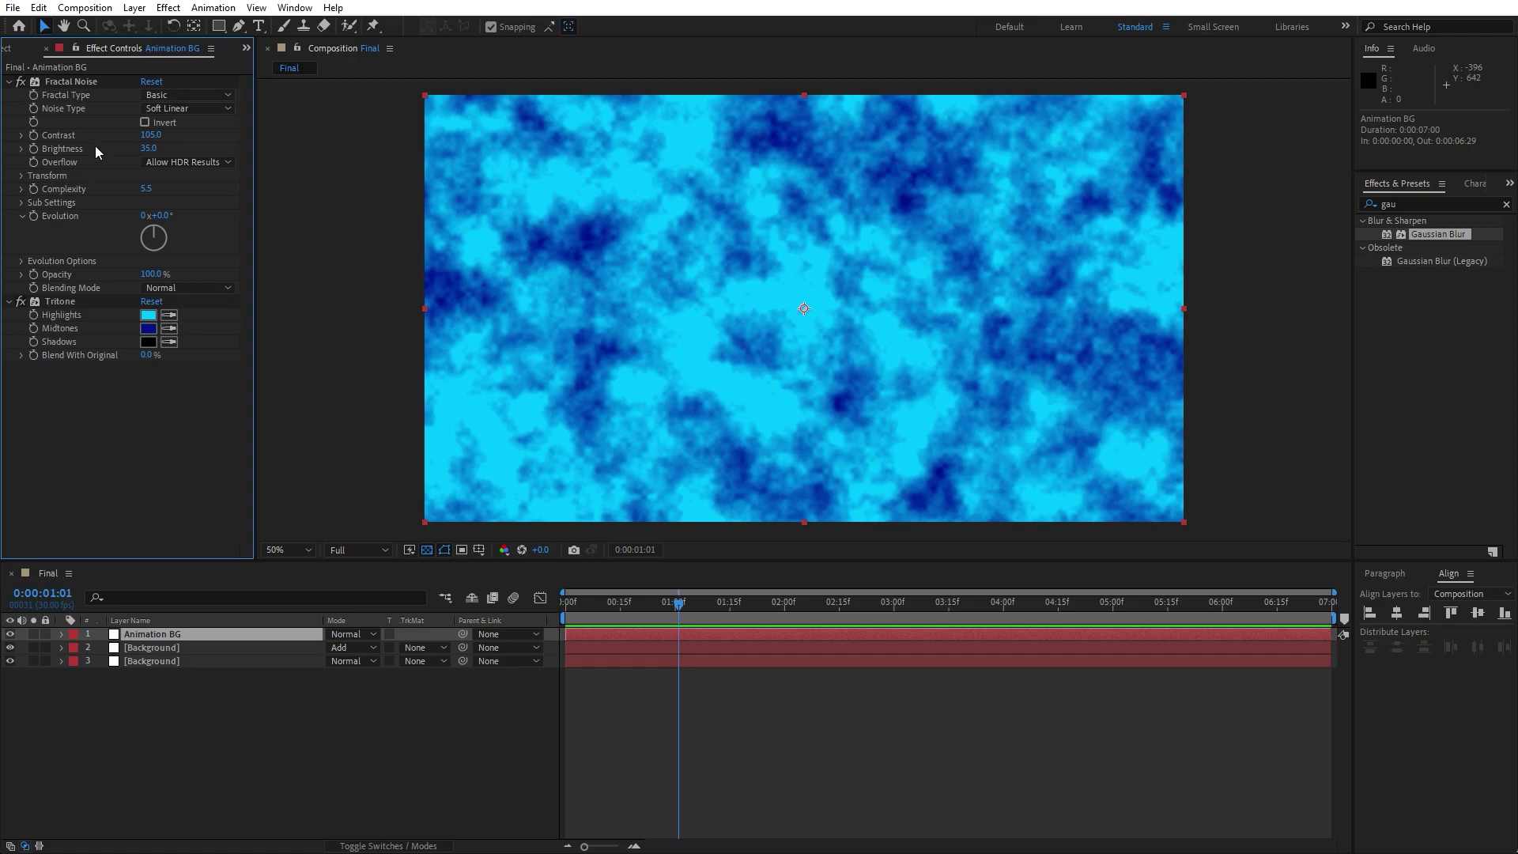
click(154, 96)
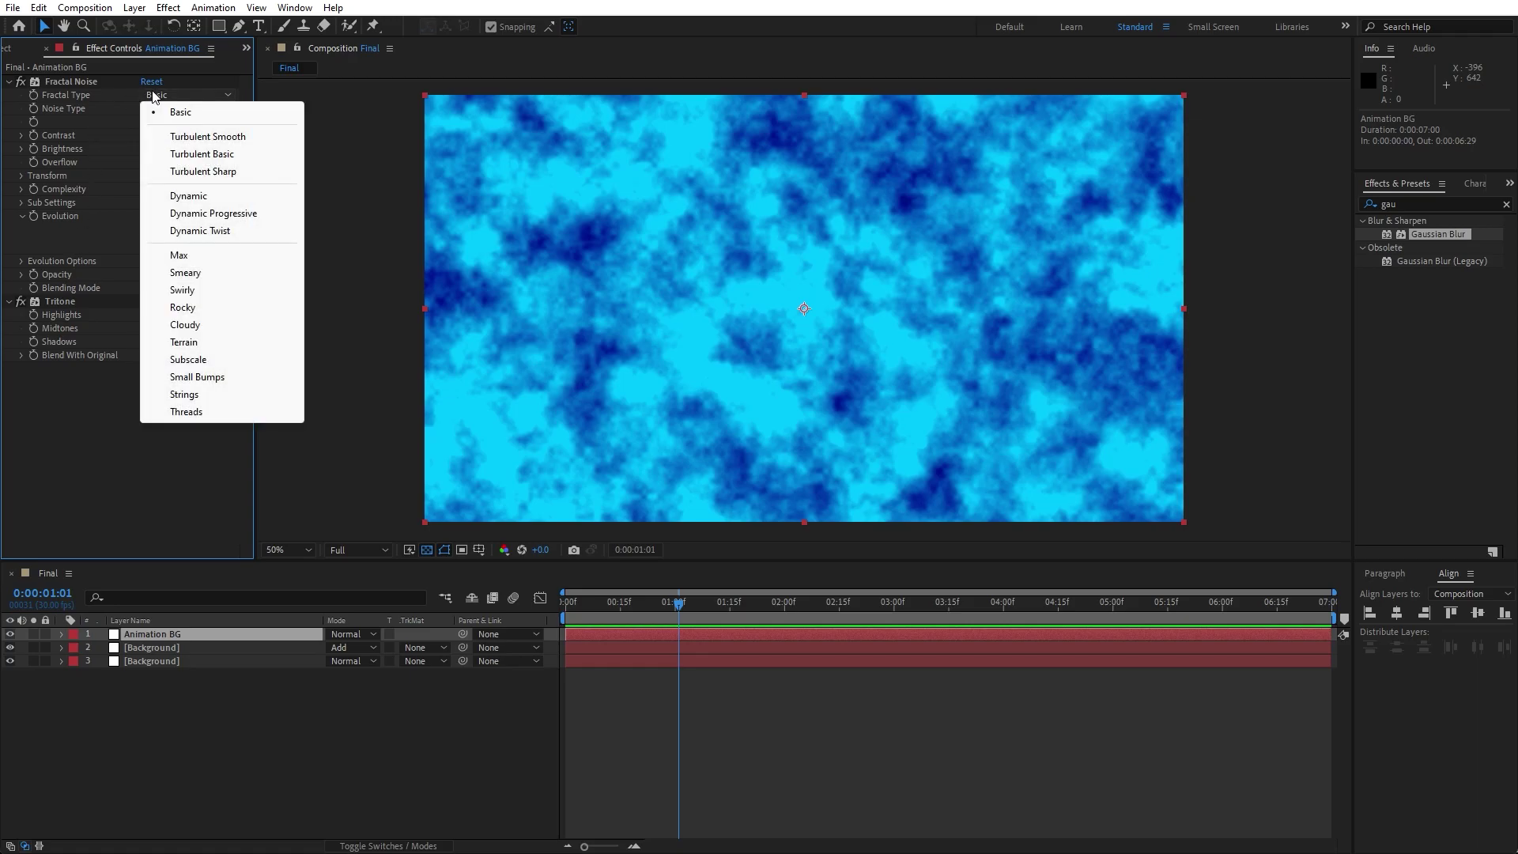
click(188, 195)
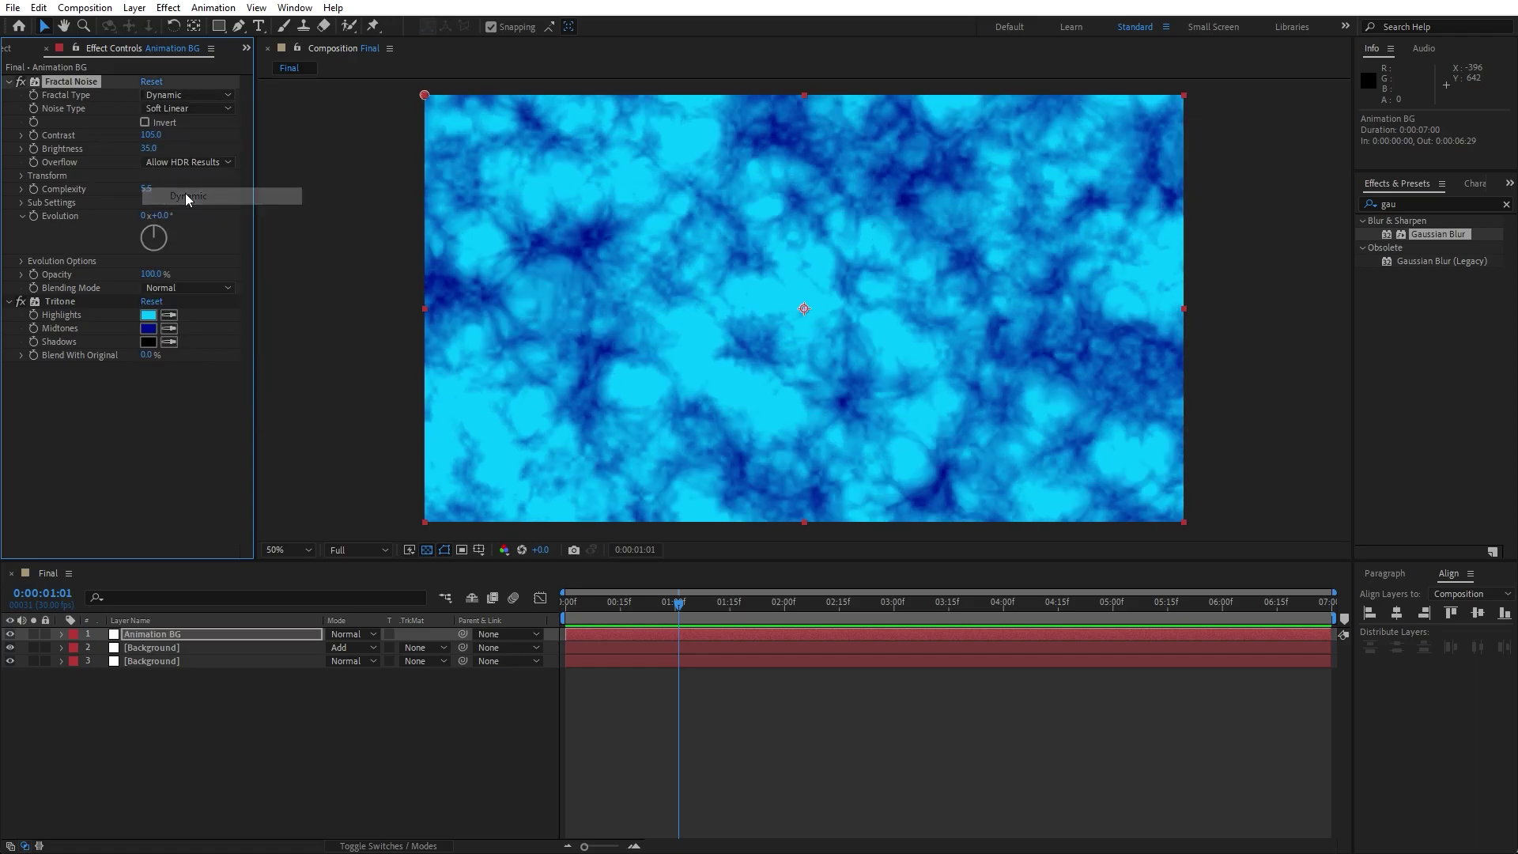
click(158, 108)
click(188, 142)
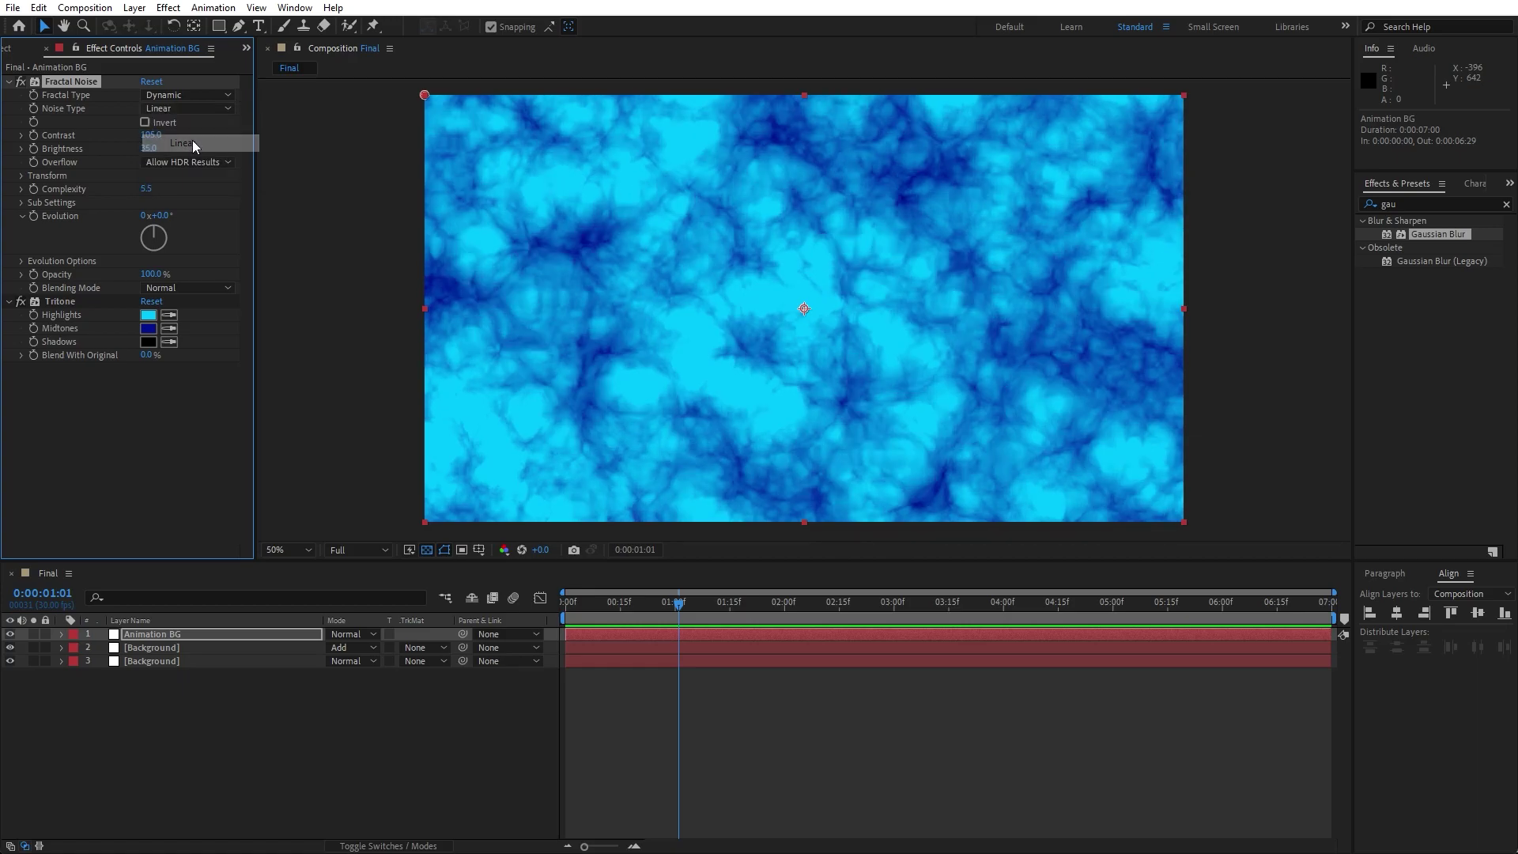
Step: Set the noise contrast to 800, brightness to -210 and complexity to 4
click(152, 134)
text(800)
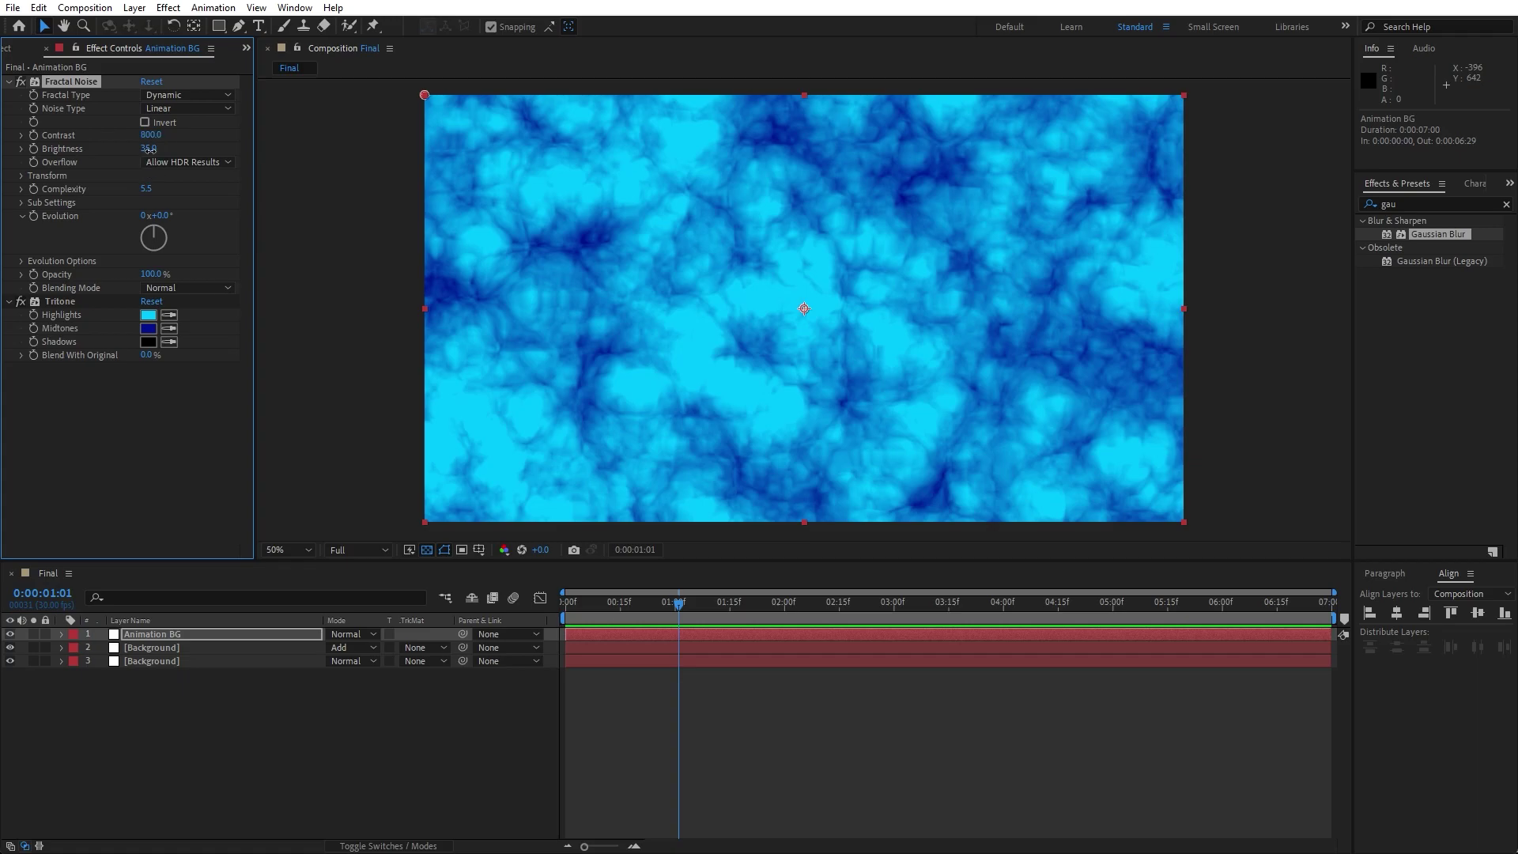
click(148, 149)
text(-210)
key(Tab)
text(4)
click(152, 474)
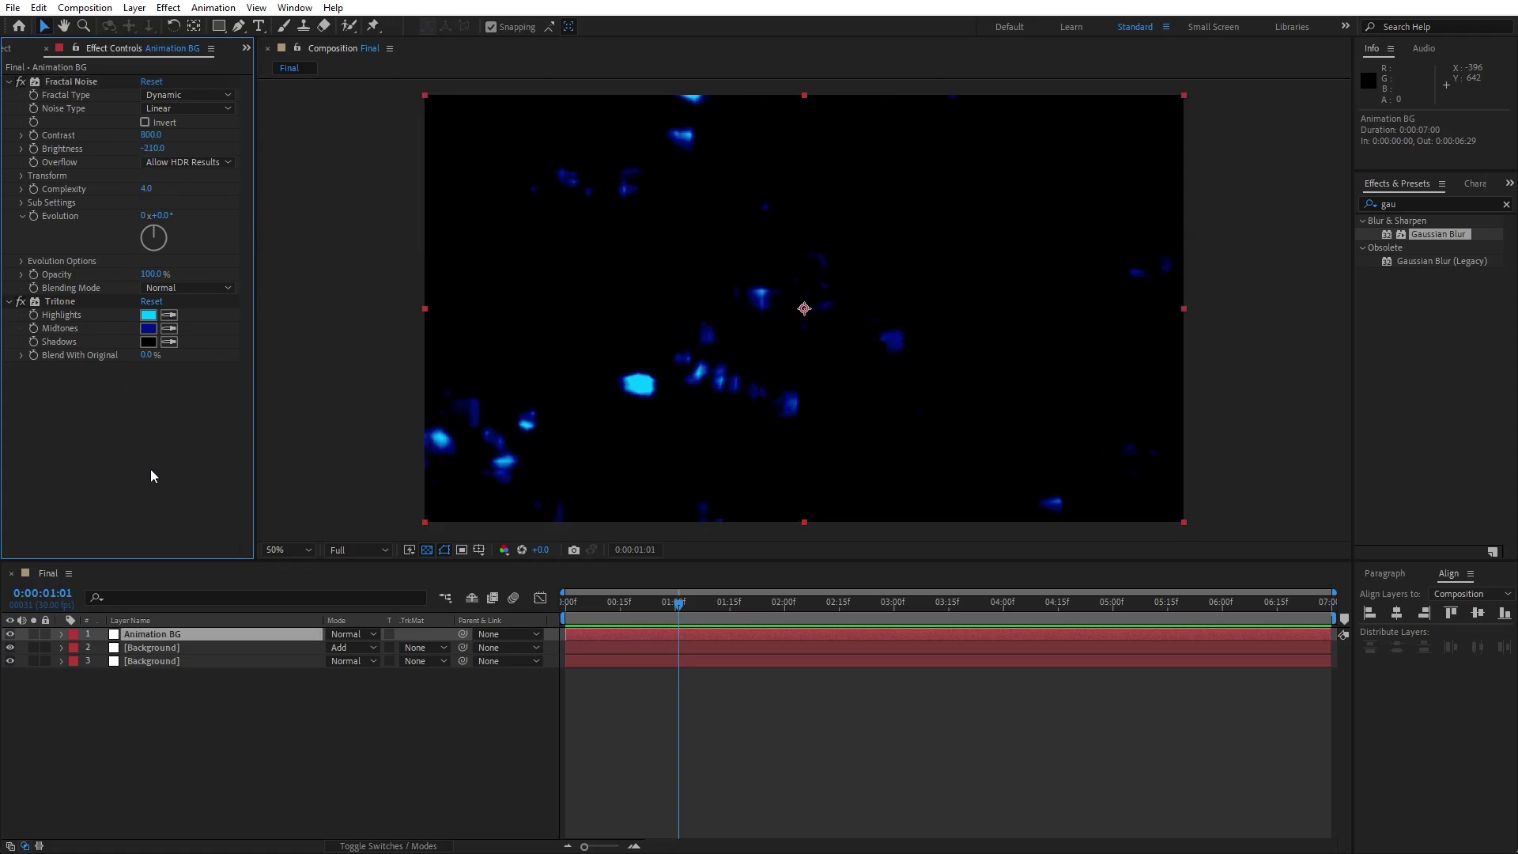
Step: Set the noise transform scale to 100
click(22, 175)
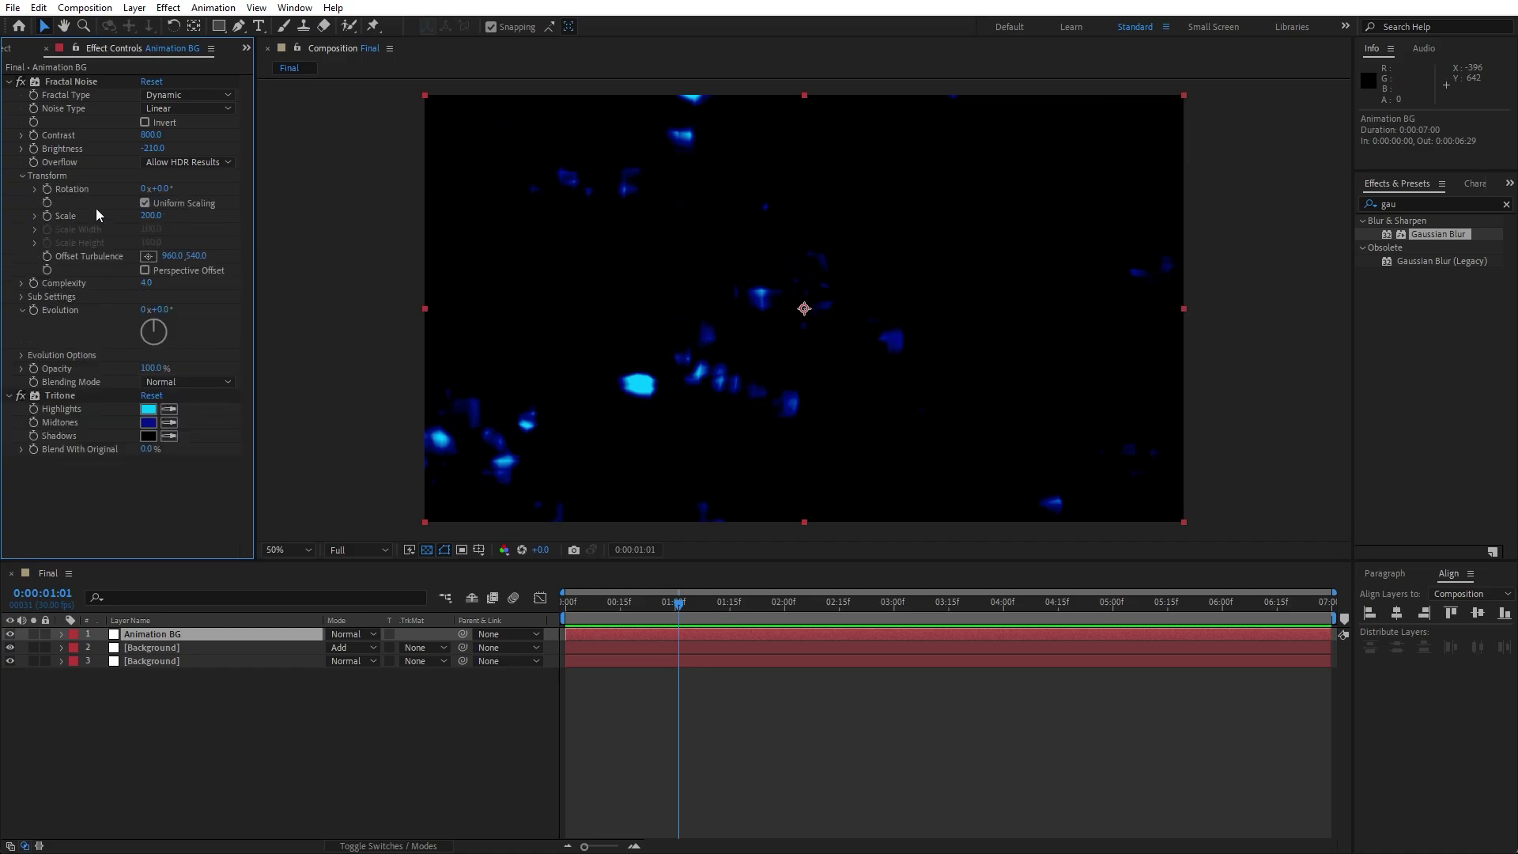
click(149, 216)
text(100)
click(35, 216)
click(9, 81)
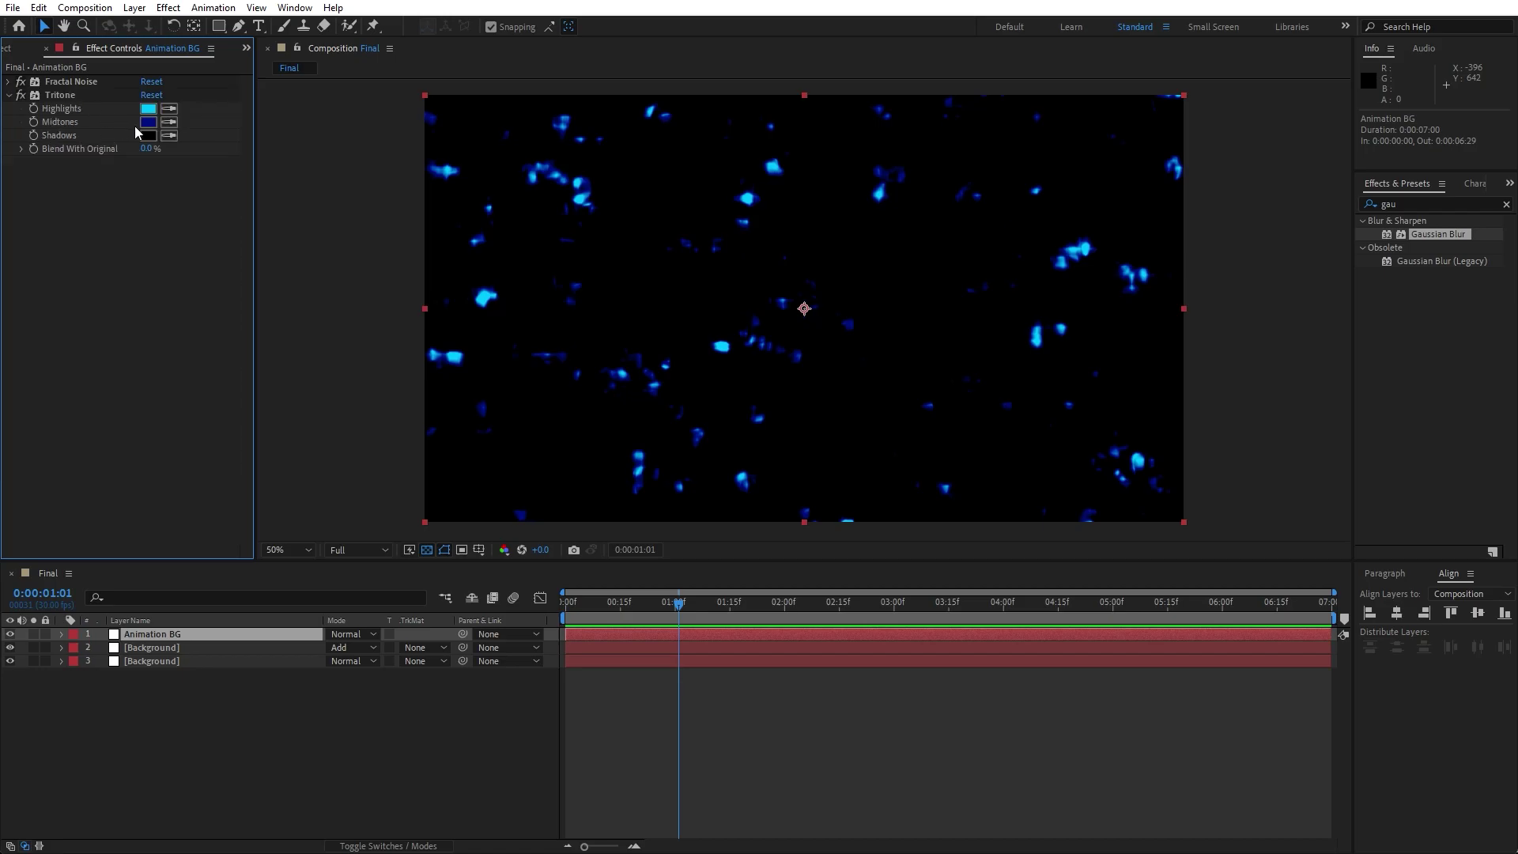
Step: Set Animation BG's Tritone highlights to aqua 00FFDE
click(149, 109)
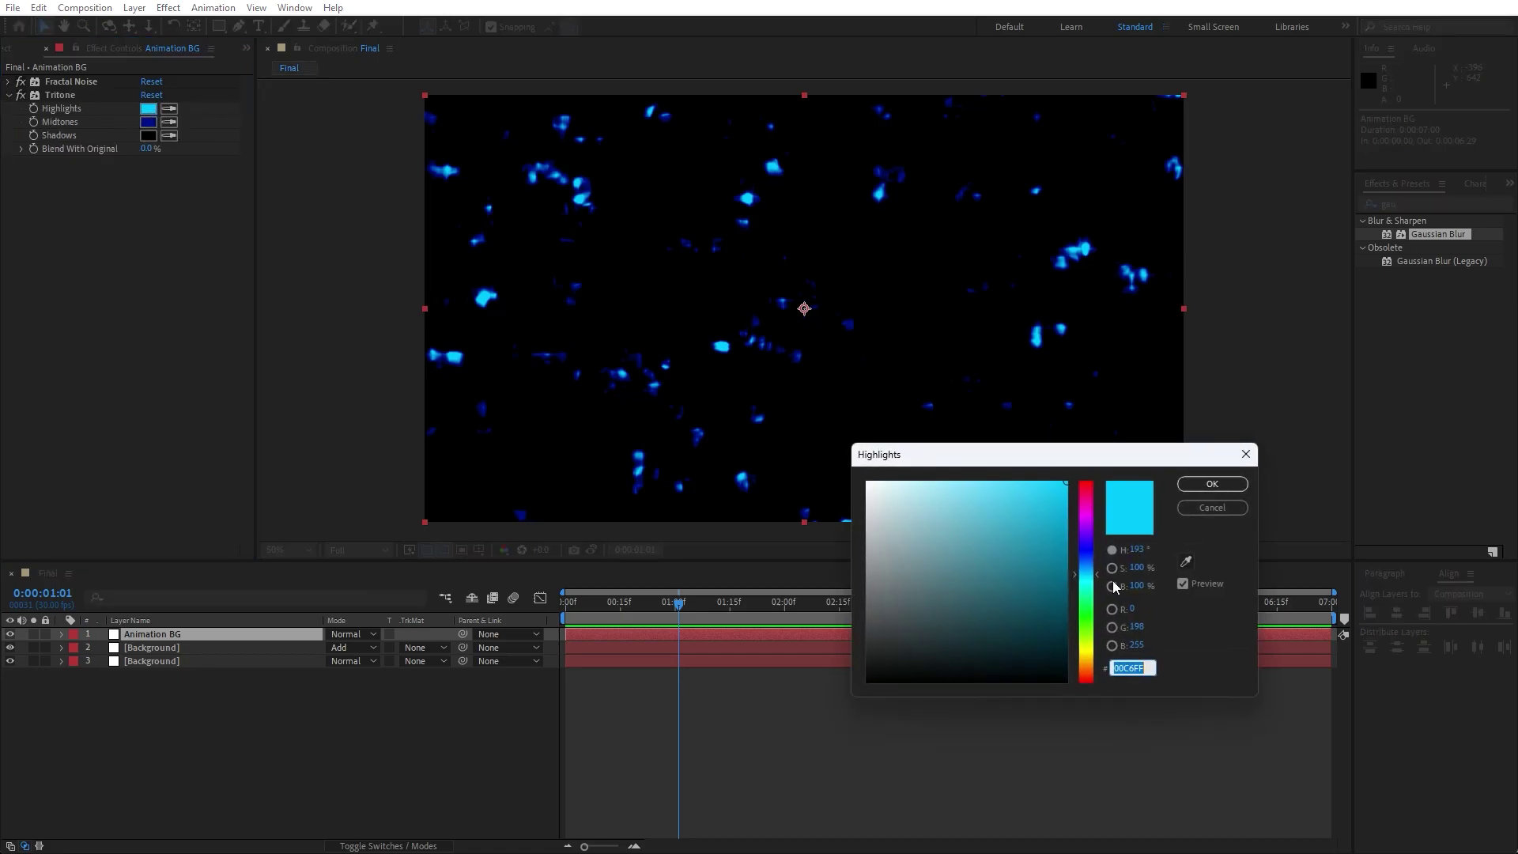
click(1087, 586)
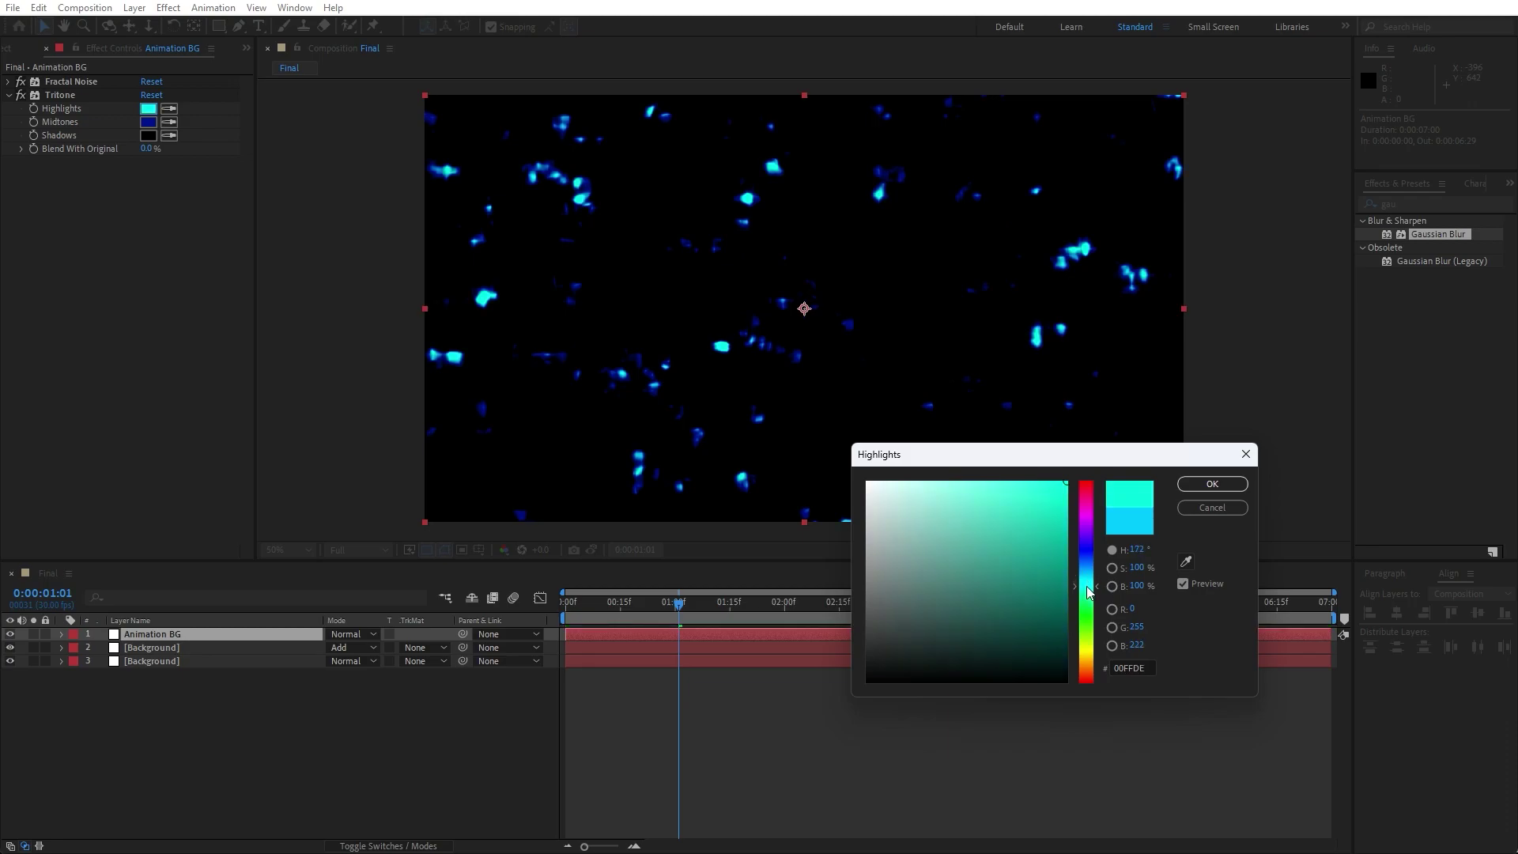
click(1212, 484)
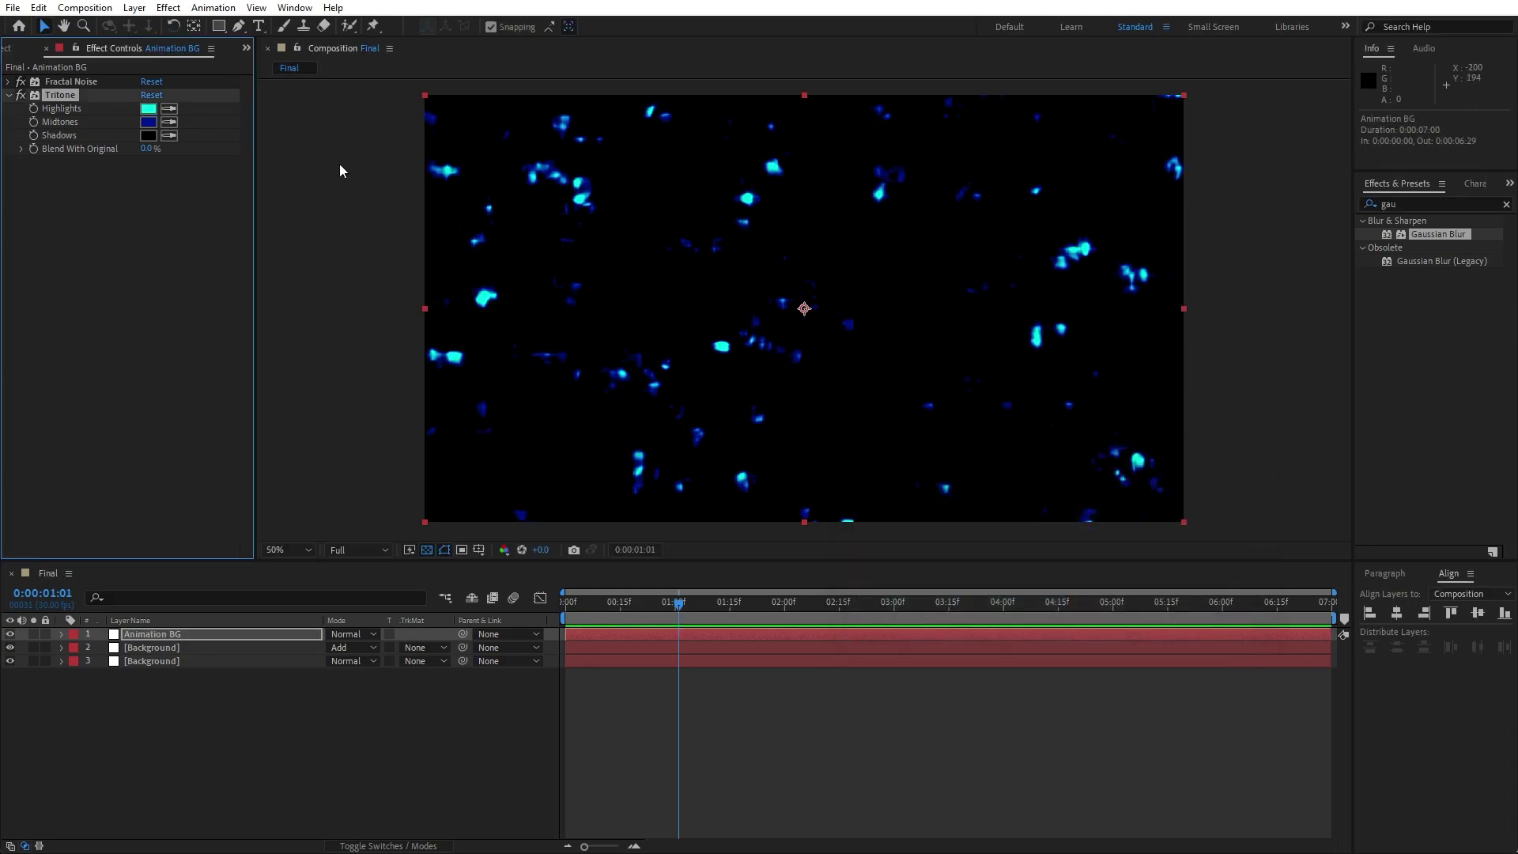
Step: Set the Tritone midtones to bright blue 0096FF
click(149, 122)
click(1089, 572)
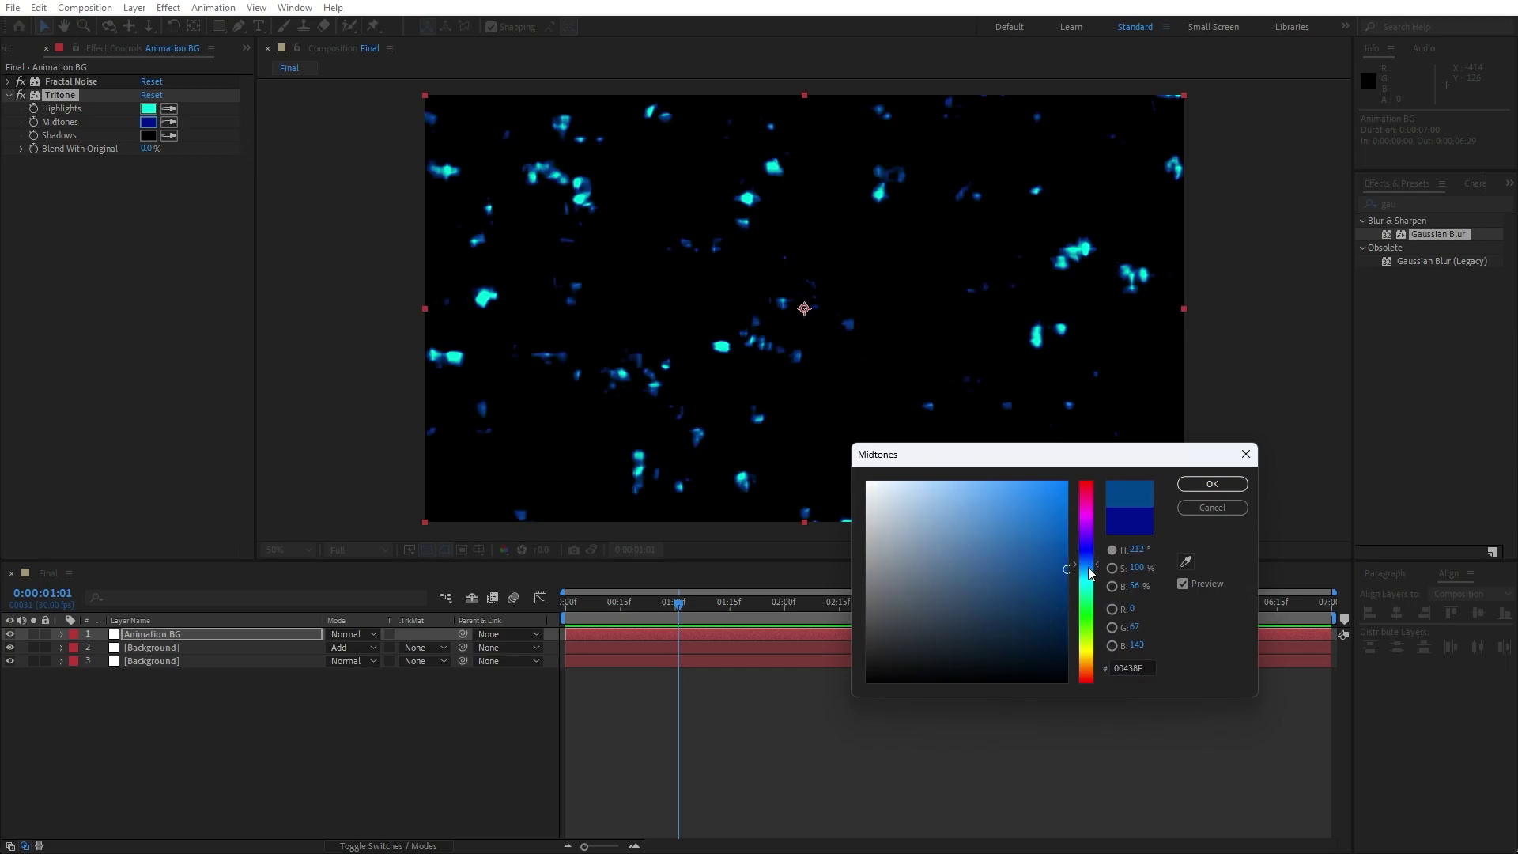
mouse_move(1088, 579)
mouse_down()
mouse_move(1088, 557)
mouse_move(1087, 575)
mouse_up()
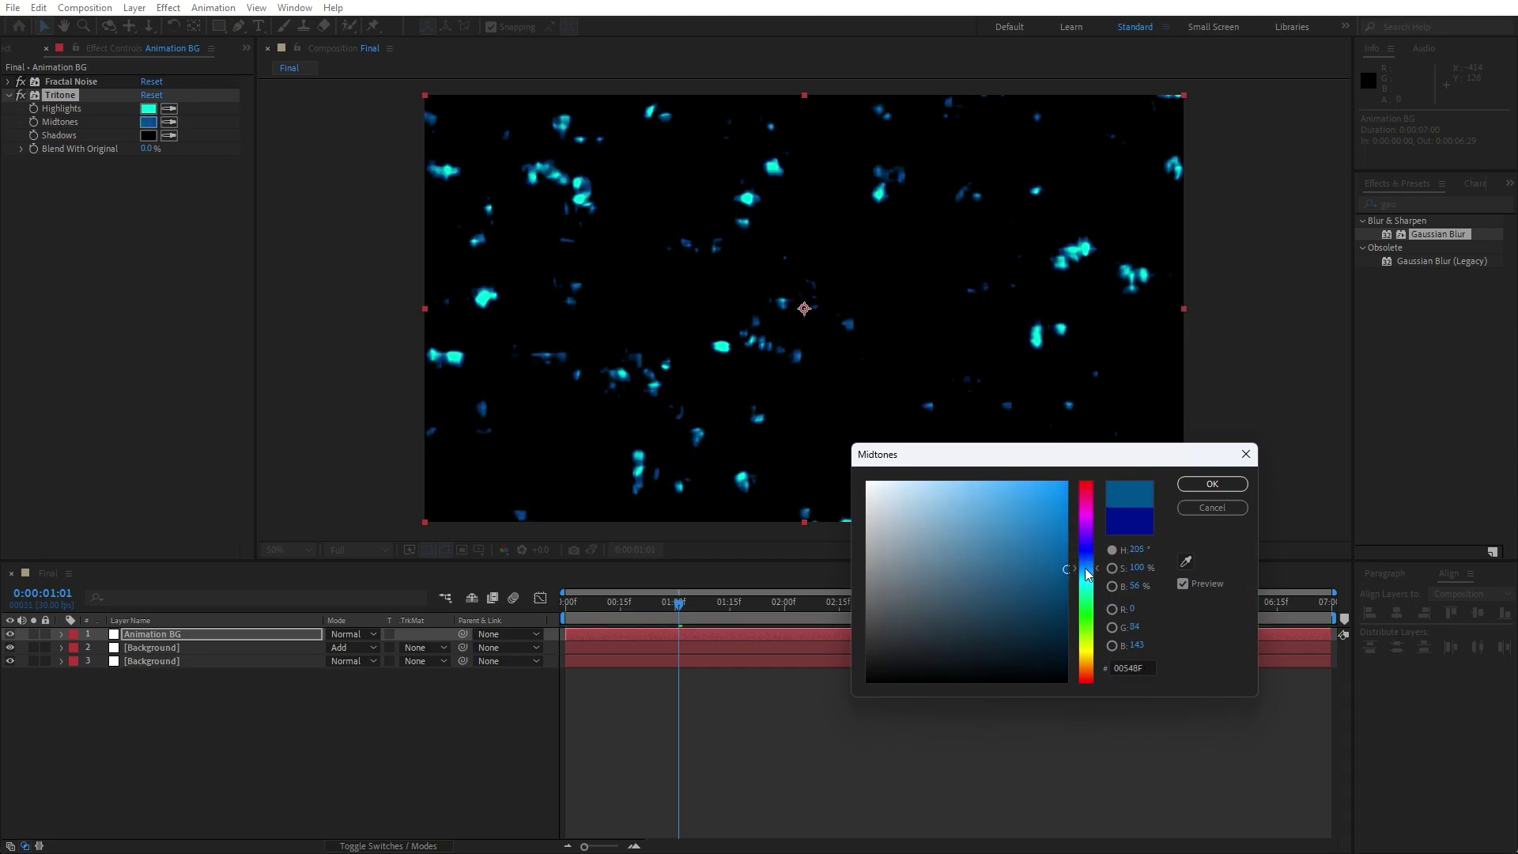
click(1218, 484)
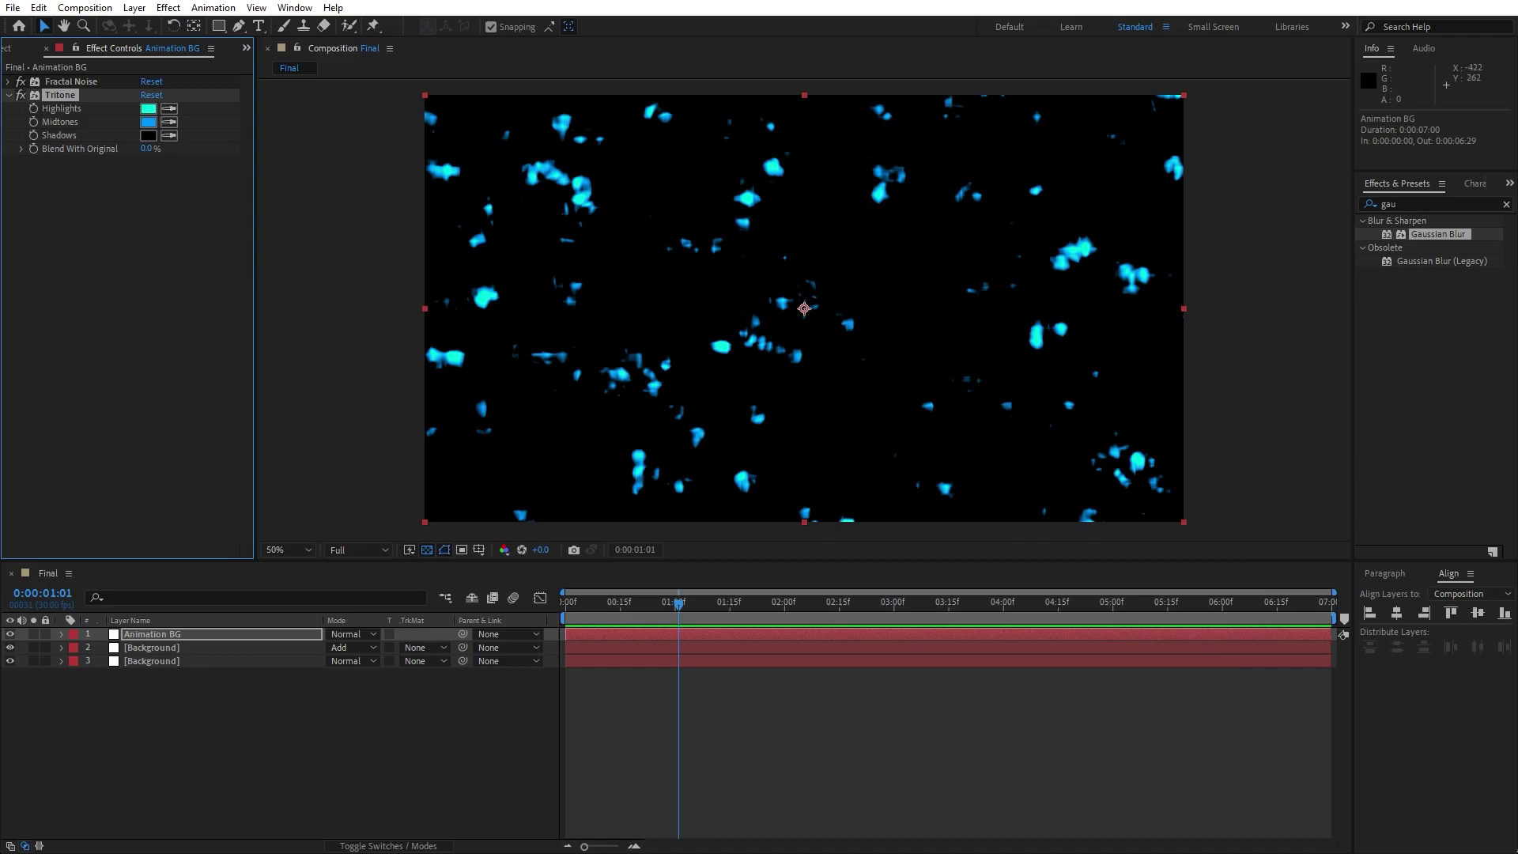
click(9, 96)
click(1444, 204)
Step: Apply Glow to Animation BG with a 75% threshold and 200 radius
text(glow)
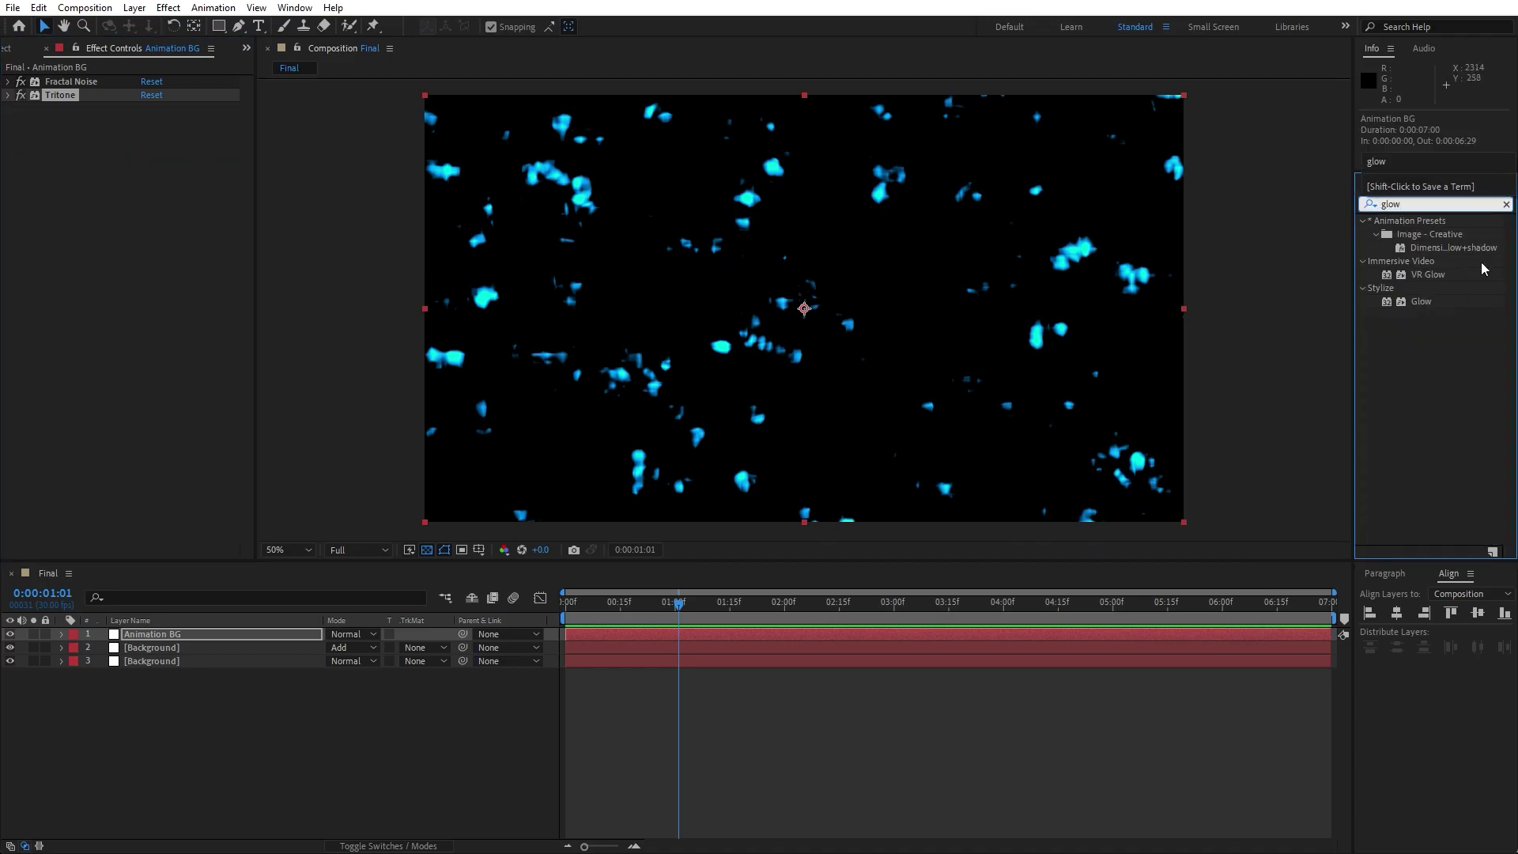
drag(1421, 301, 182, 634)
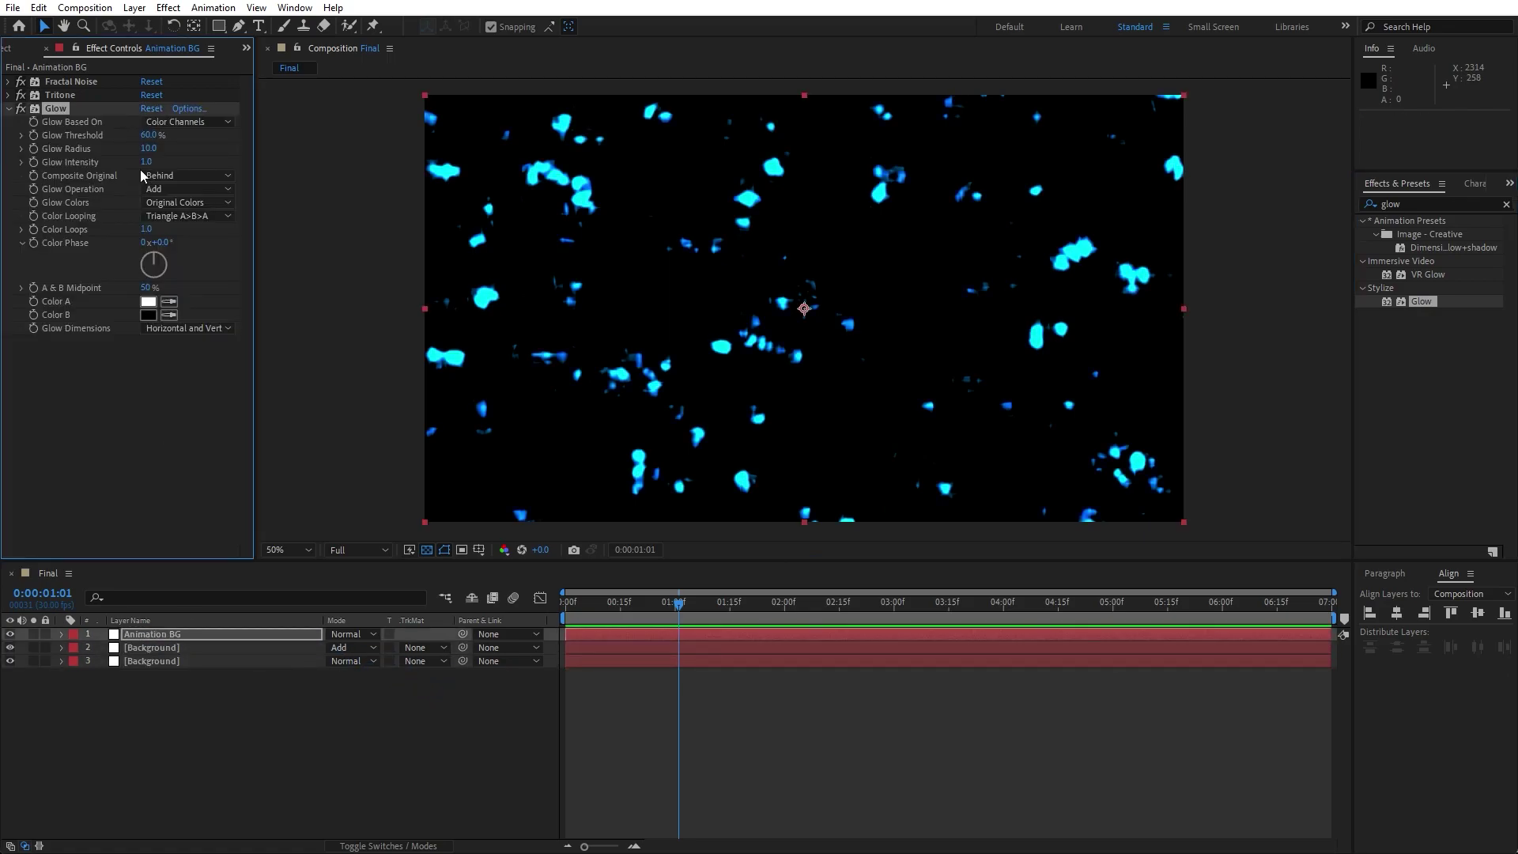
click(150, 136)
text(75)
key(Tab)
text(200)
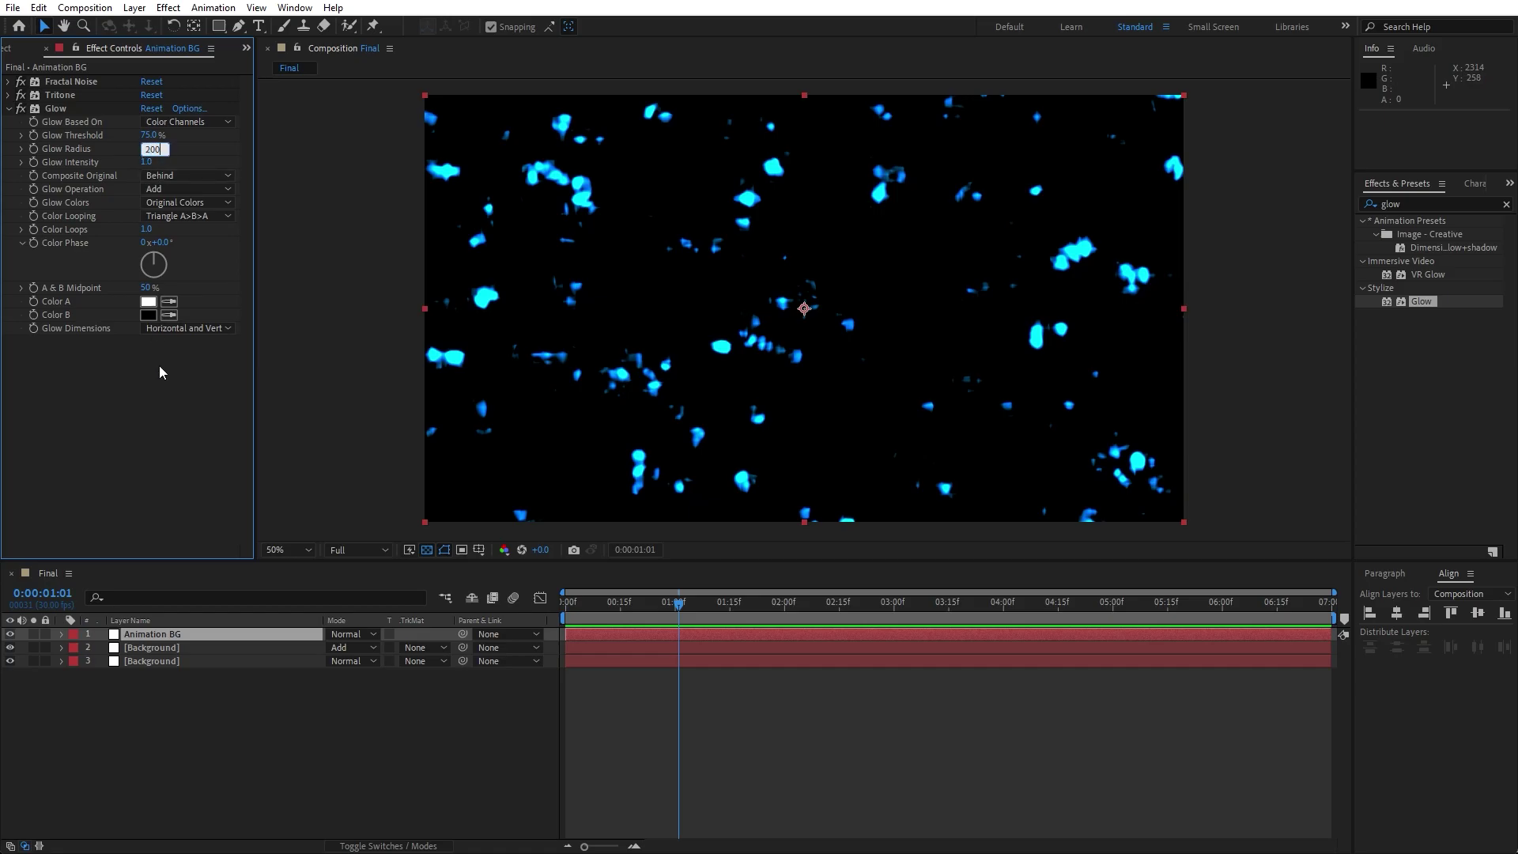
key(Return)
Step: Duplicate the Glow effect as Glow 2 and collapse both effects
click(54, 111)
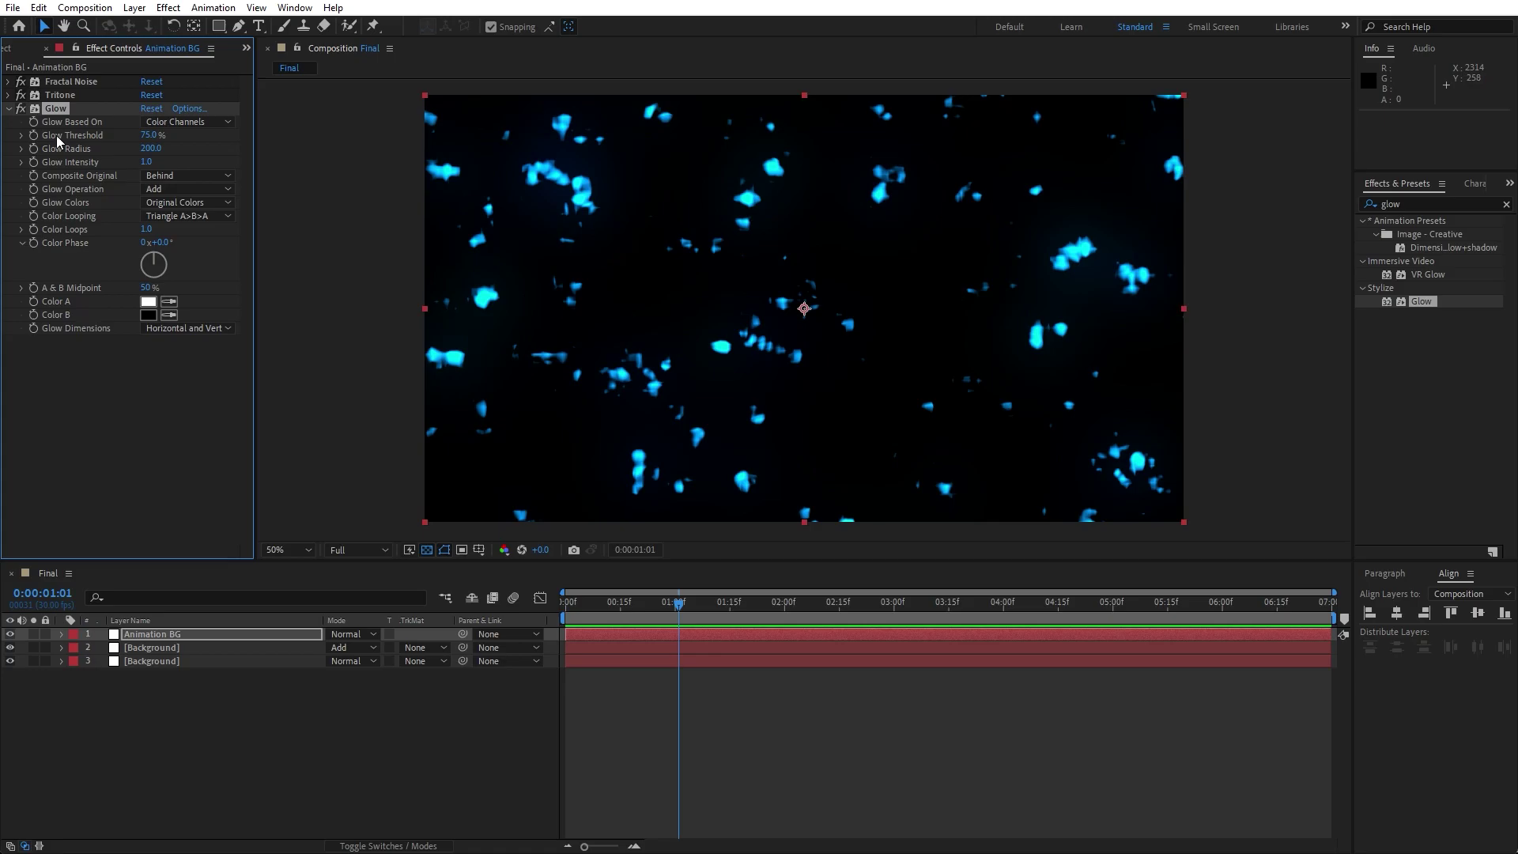
key(ctrl+d)
click(10, 111)
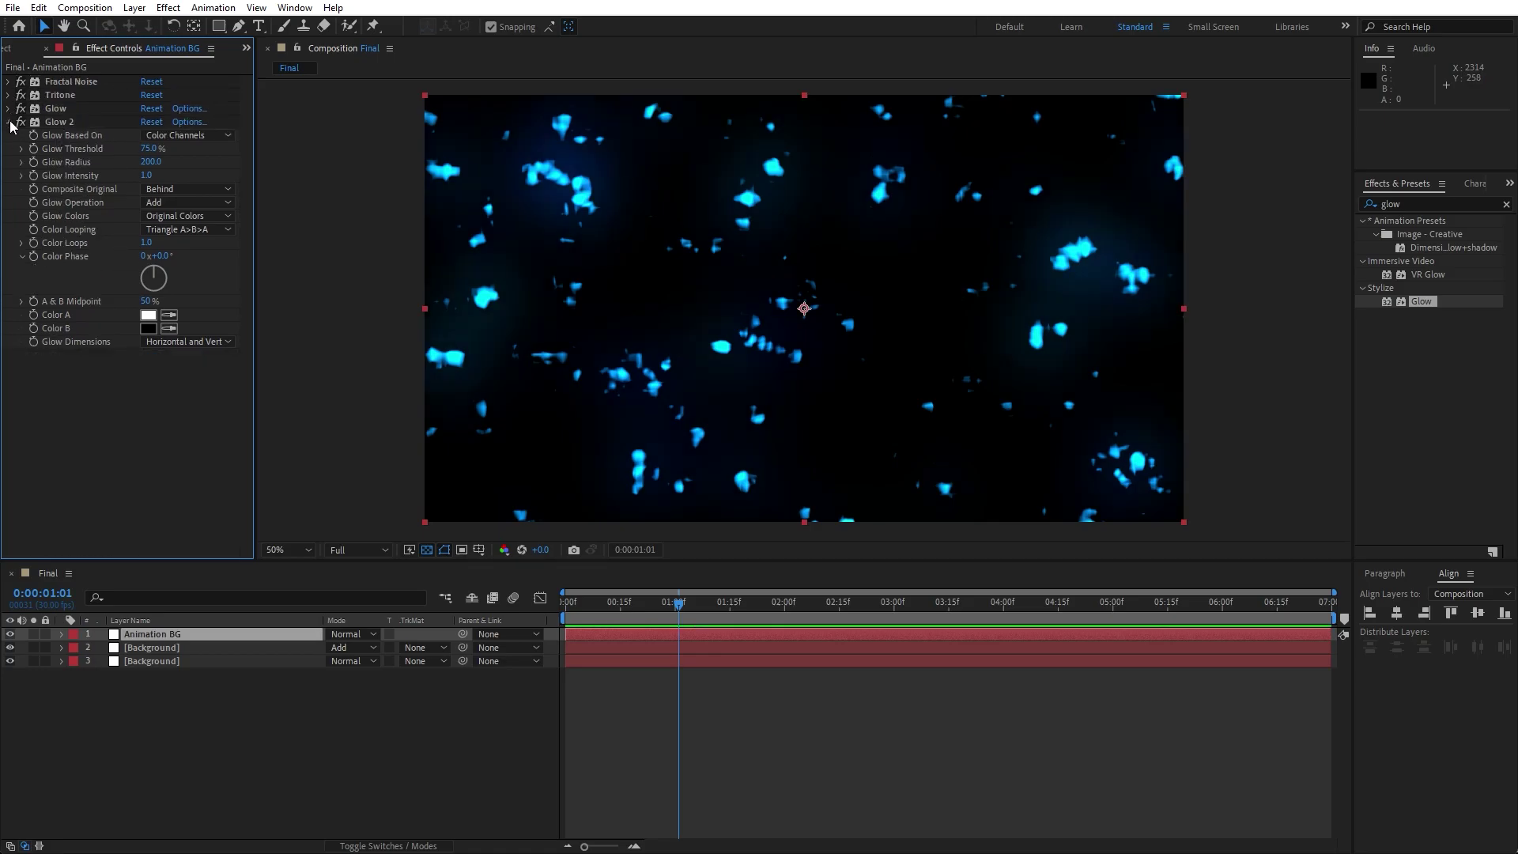
click(9, 122)
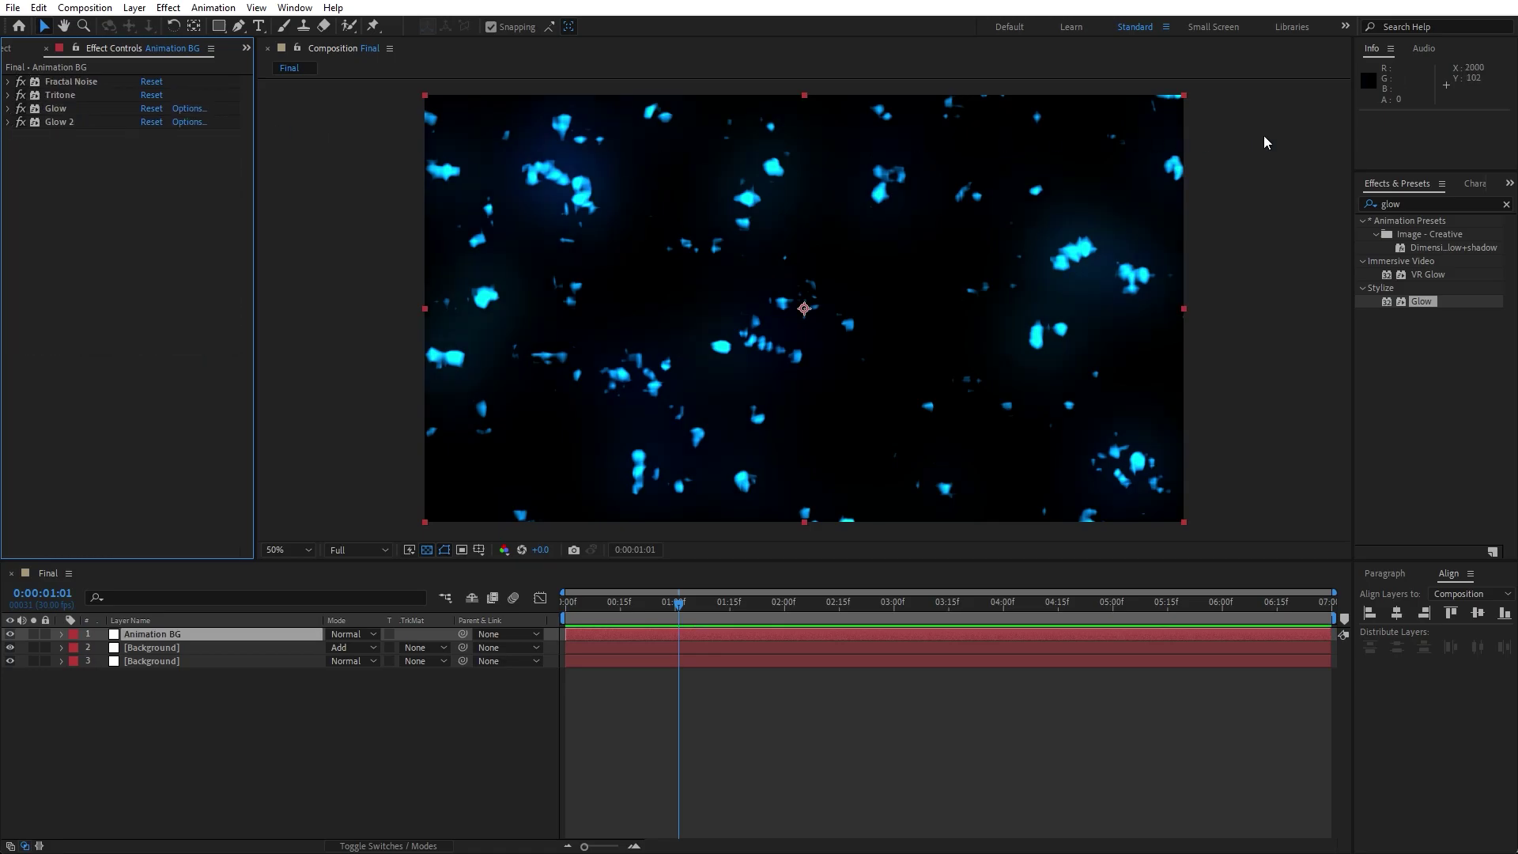
click(1415, 204)
Step: Apply CC Mr. Mercury to Animation BG with Radius X and Radius Y of 200
text(mr.)
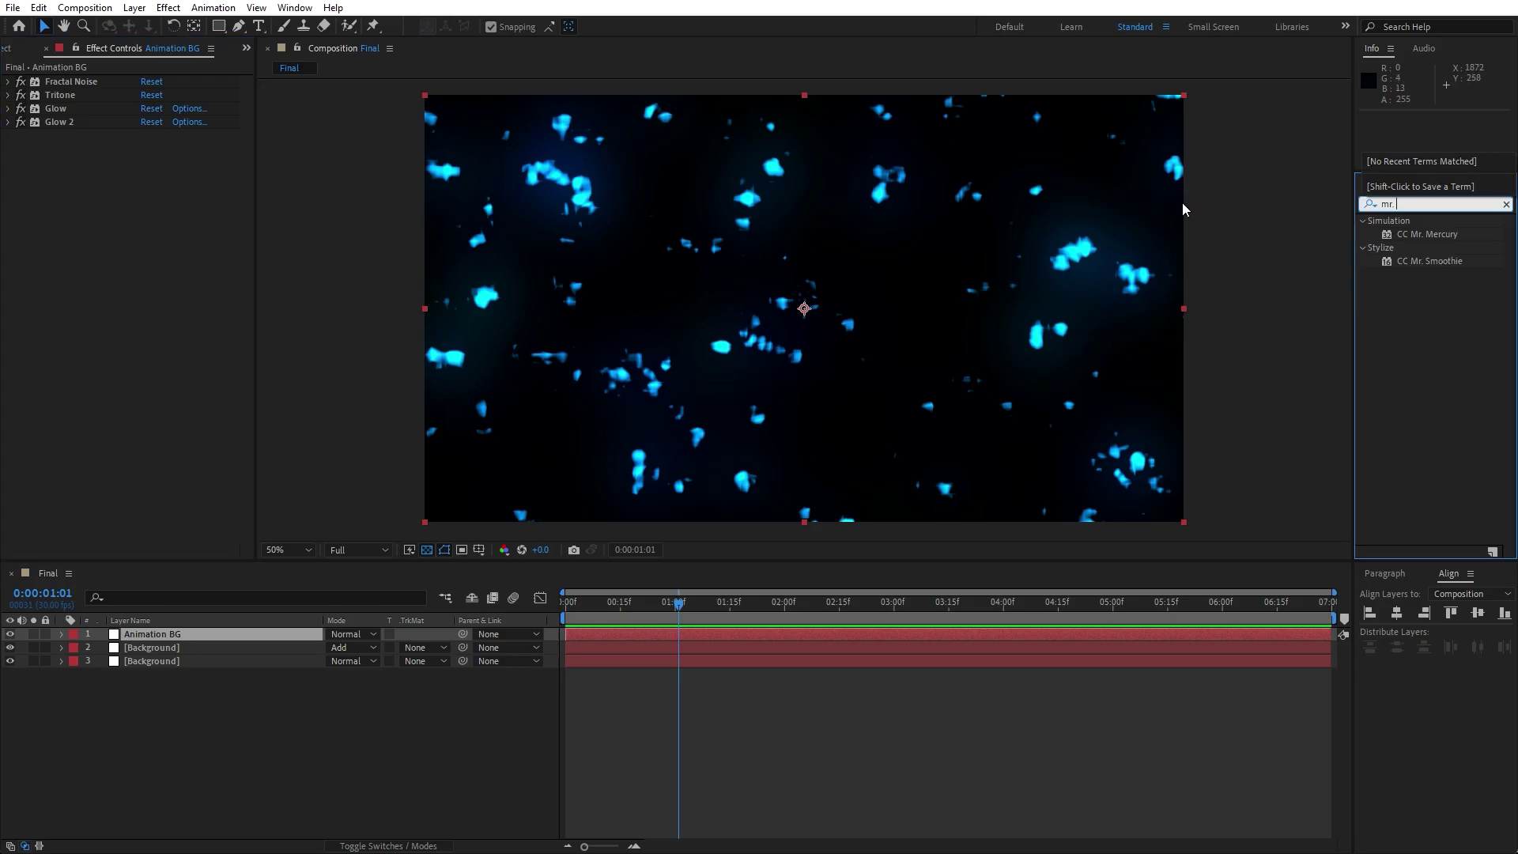
drag(1427, 234, 172, 639)
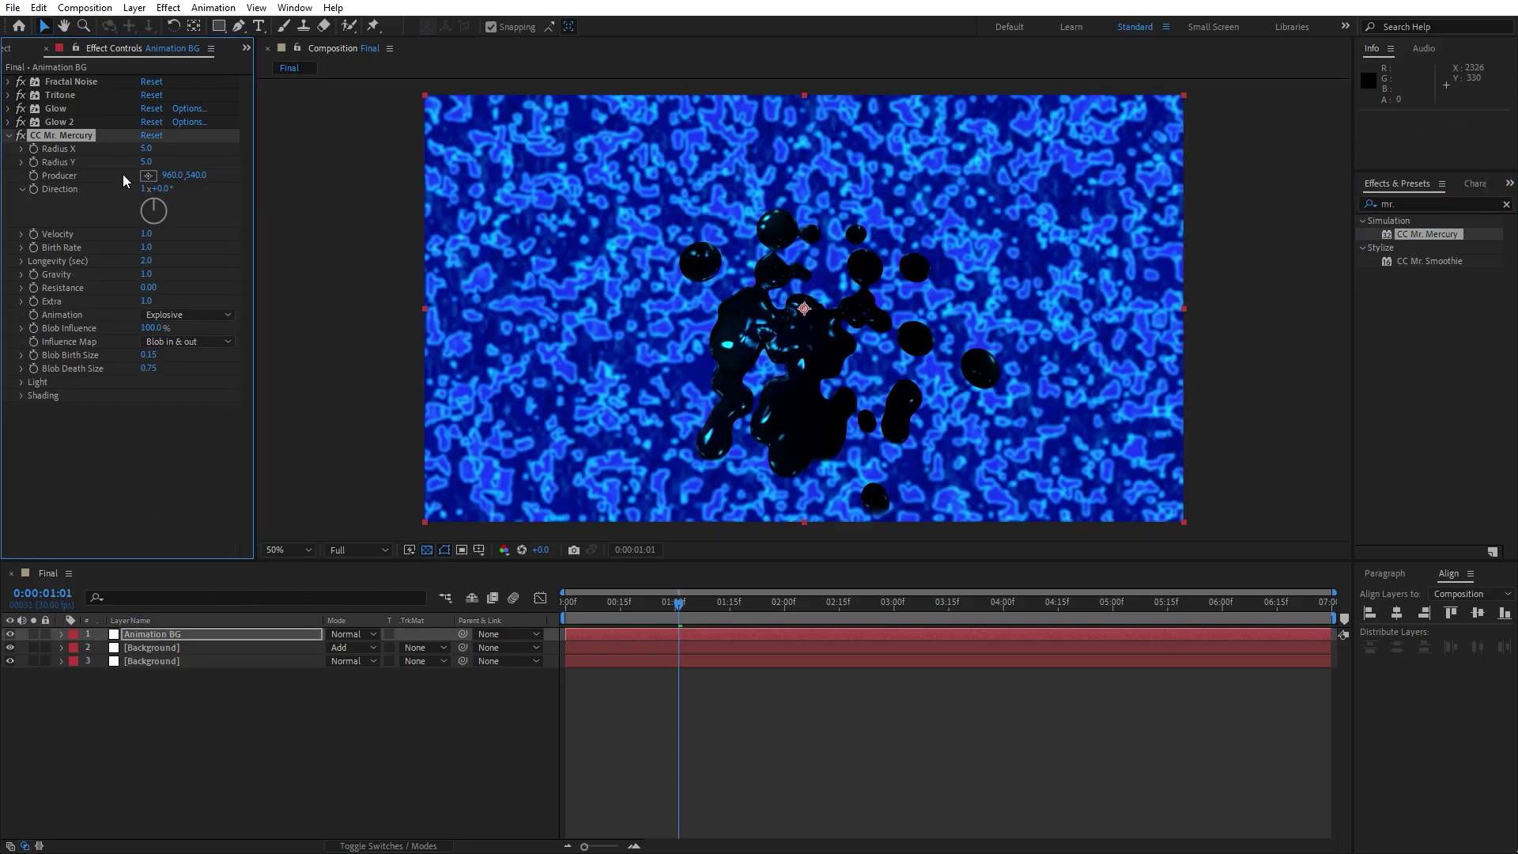
click(147, 148)
text(200)
key(Tab)
text(2)
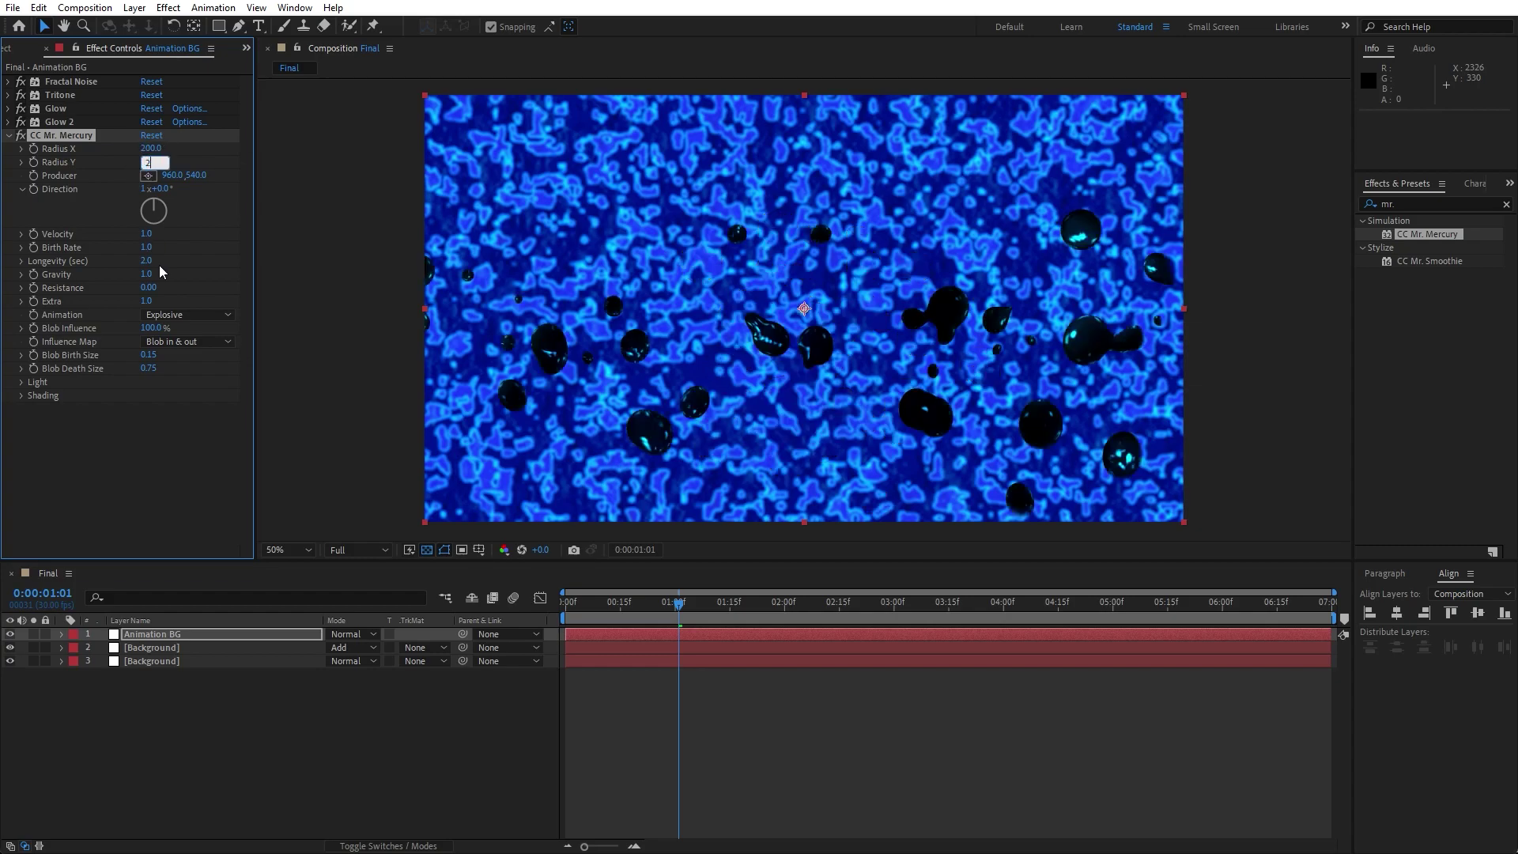
text(00)
click(163, 463)
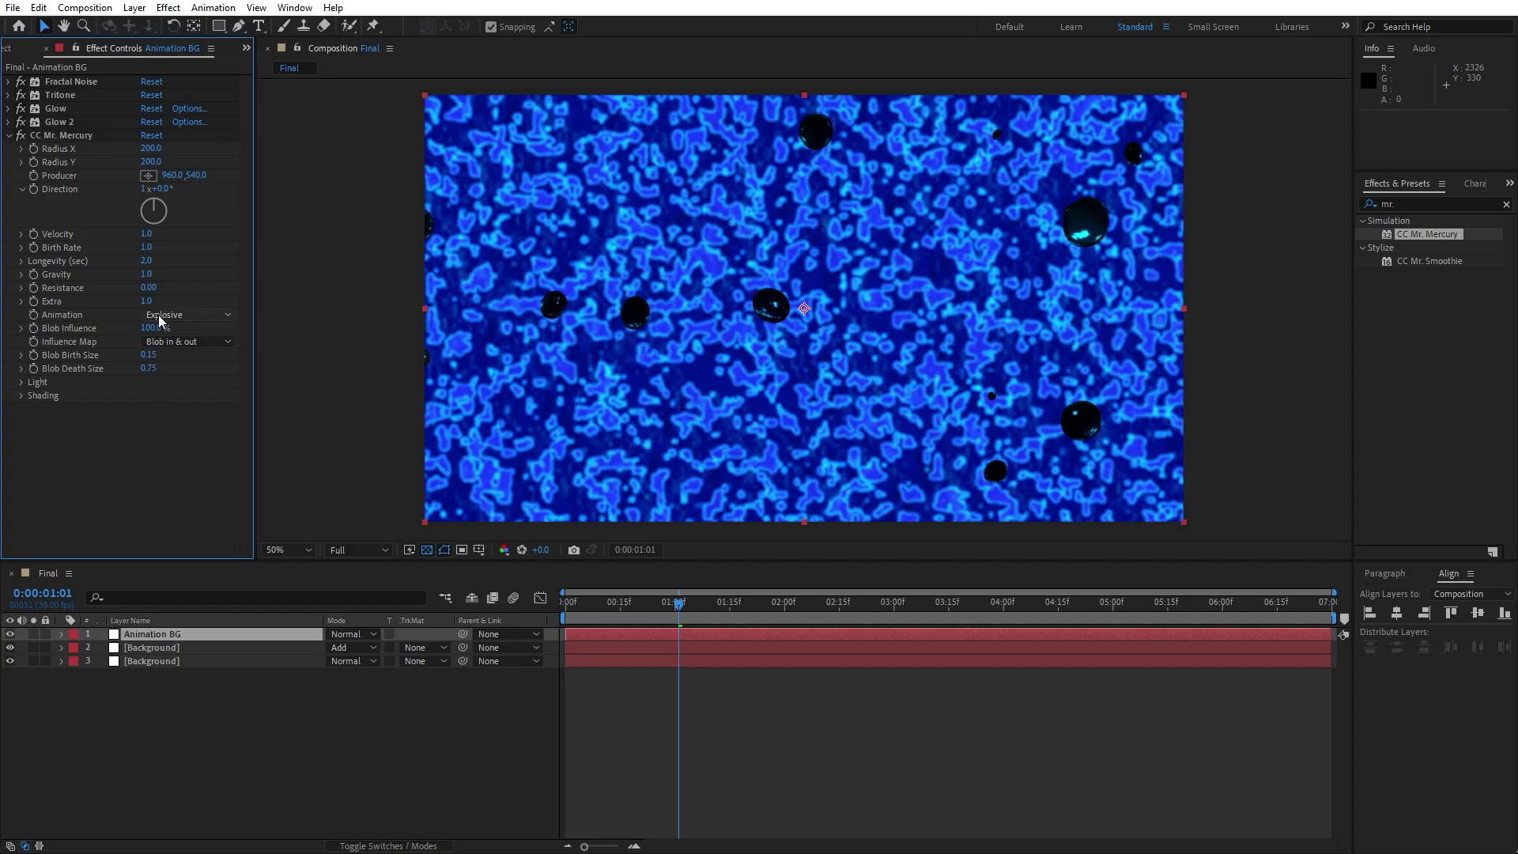
Step: Set the Mr. Mercury Birth Rate to 40 and preview from the start
click(145, 248)
text(40)
key(Return)
drag(642, 604, 865, 618)
key(space)
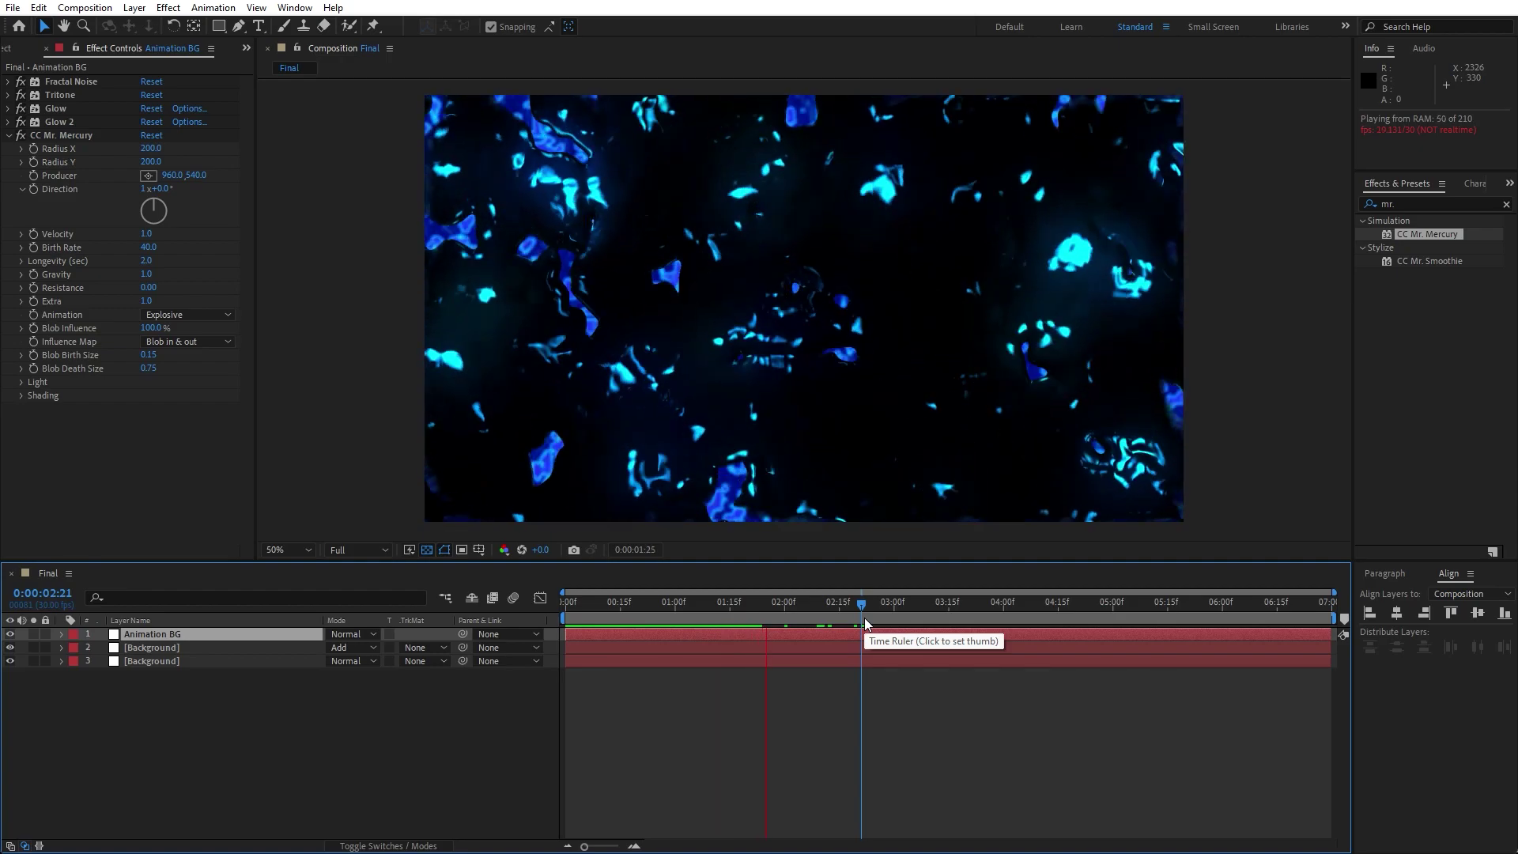
Step: Stop the preview and scale Animation BG to 102%
click(712, 615)
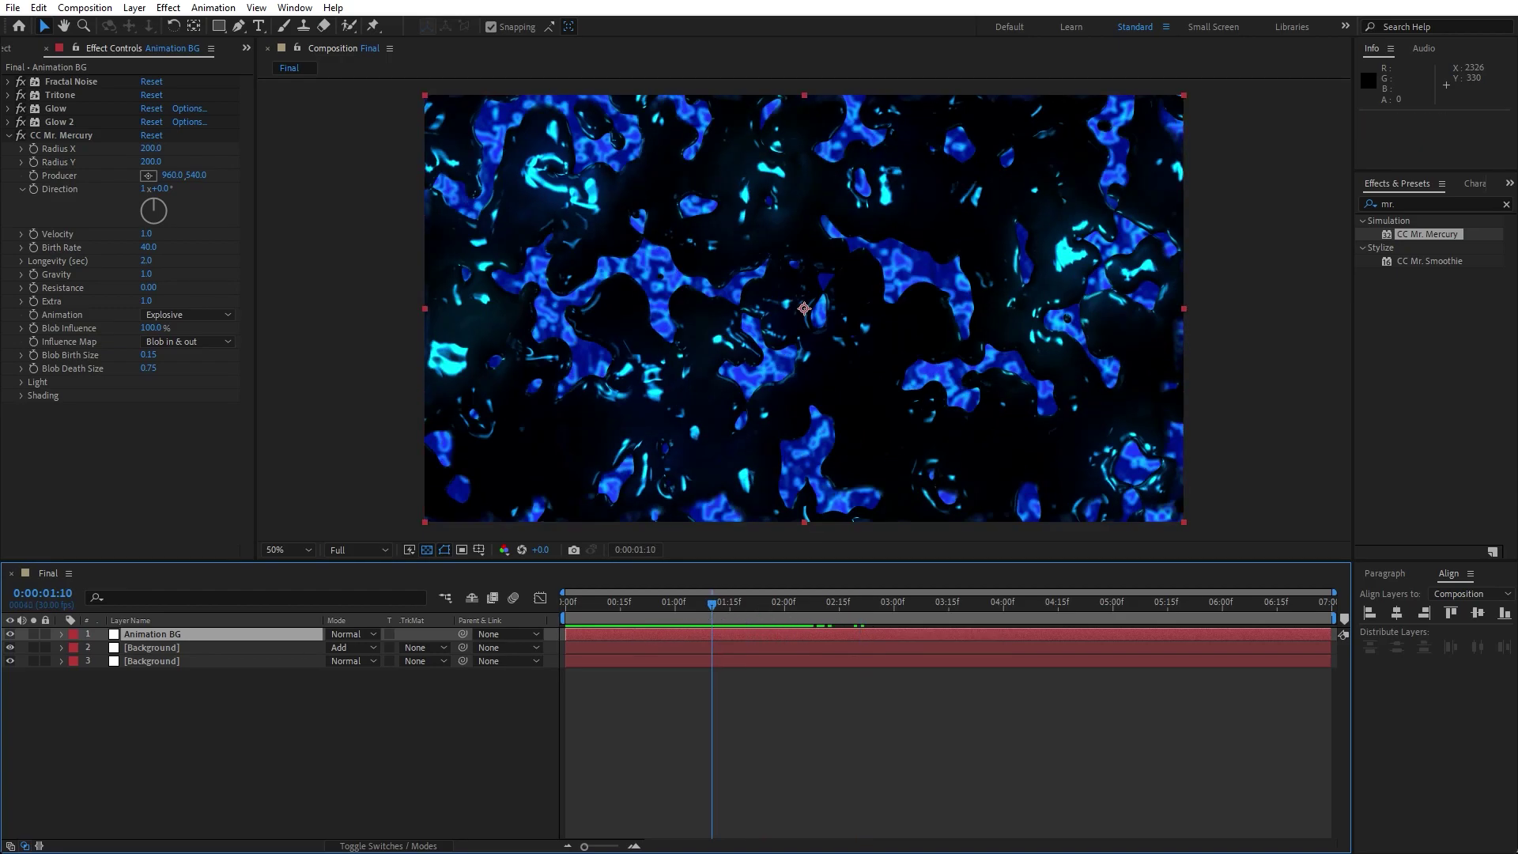
key(s)
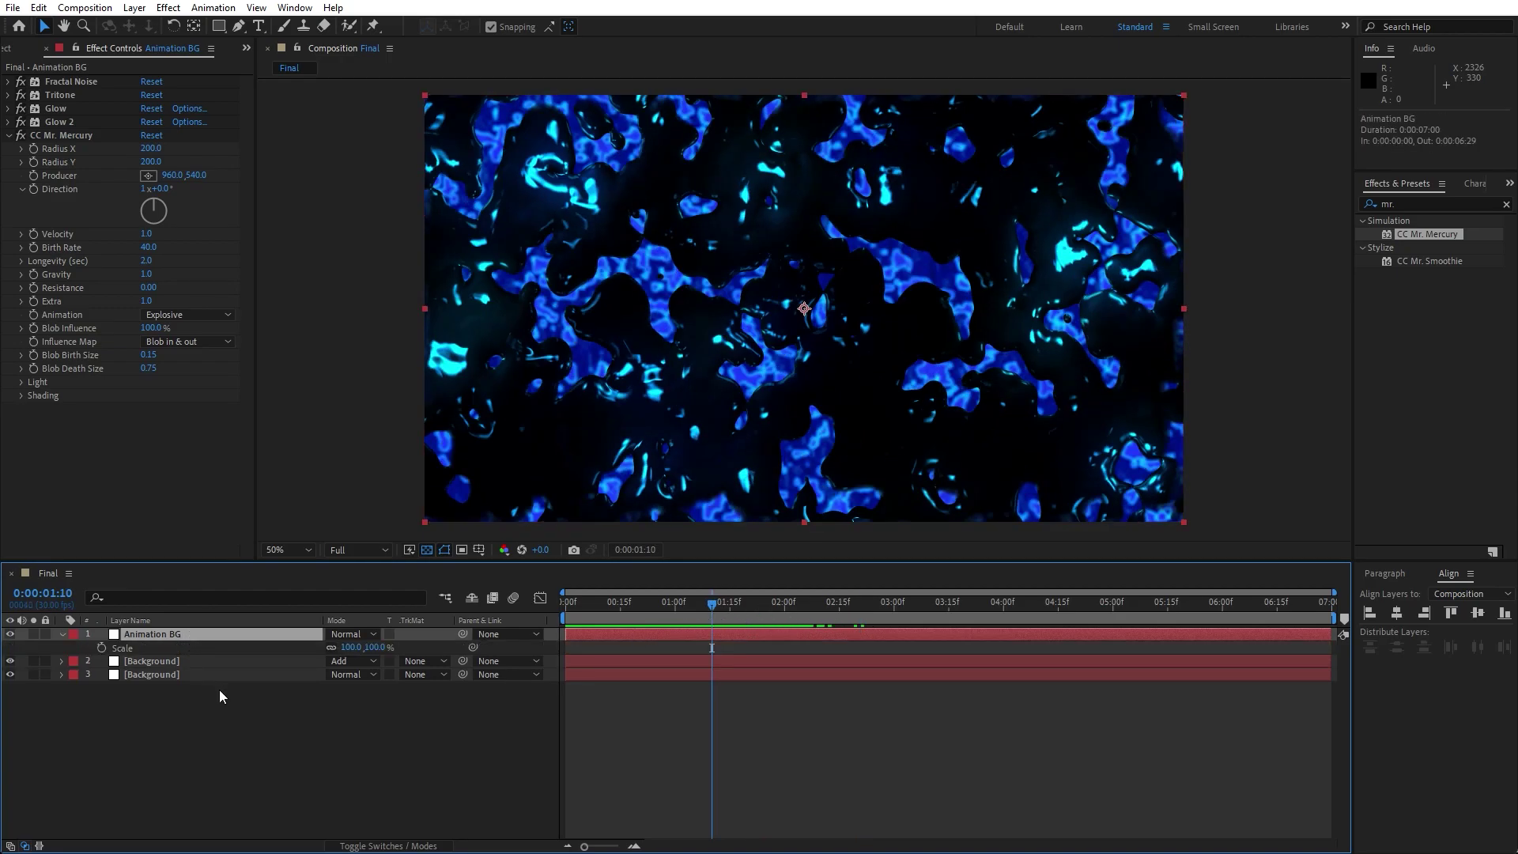
click(350, 647)
text(10)
click(354, 729)
click(62, 634)
Step: Extend Animation BG's out point to the composition end and preview the result
click(604, 600)
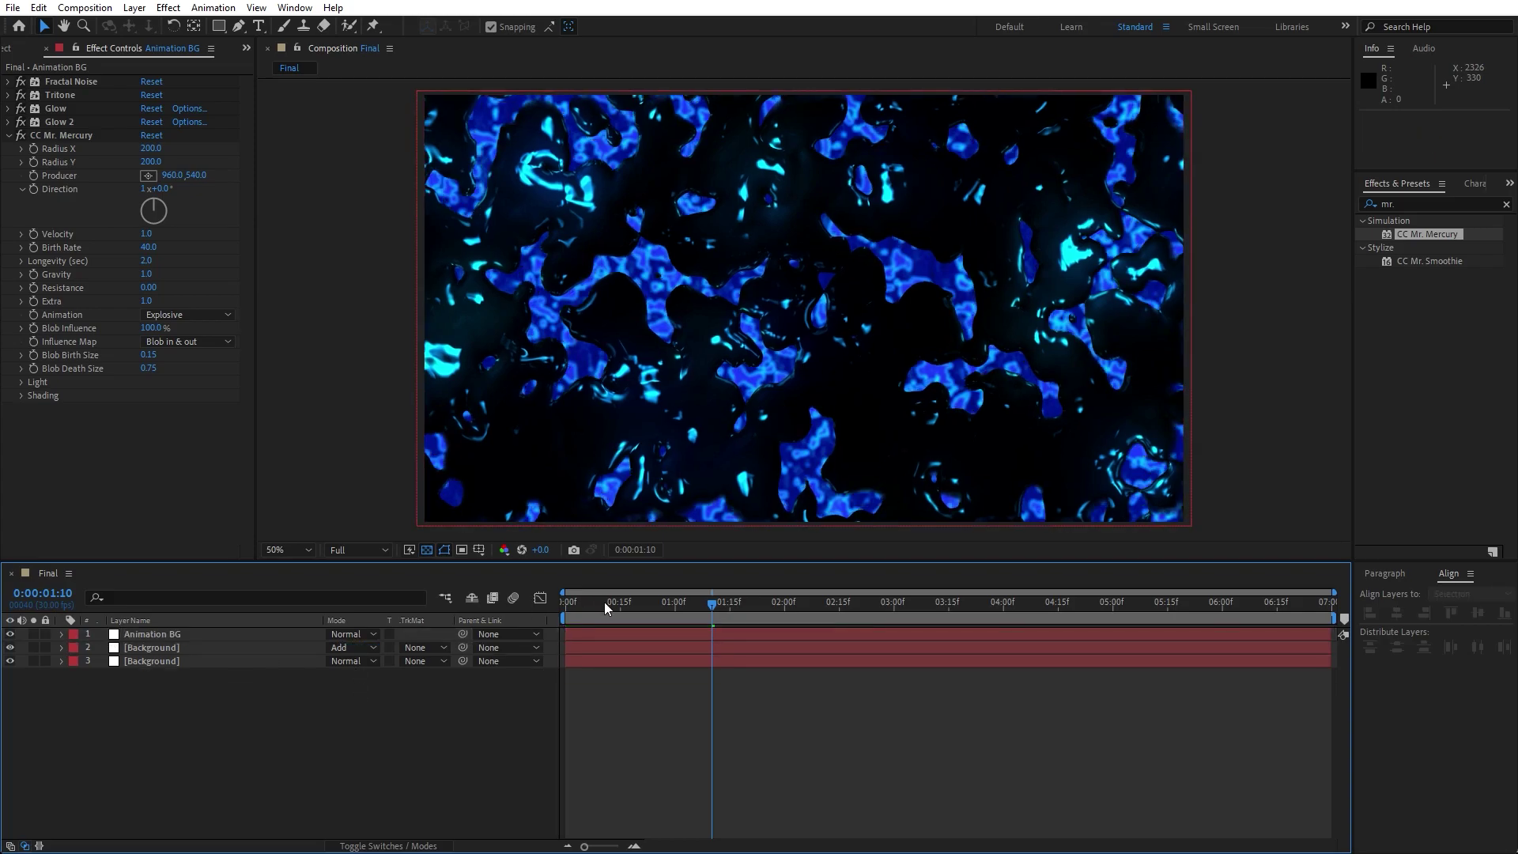
key(space)
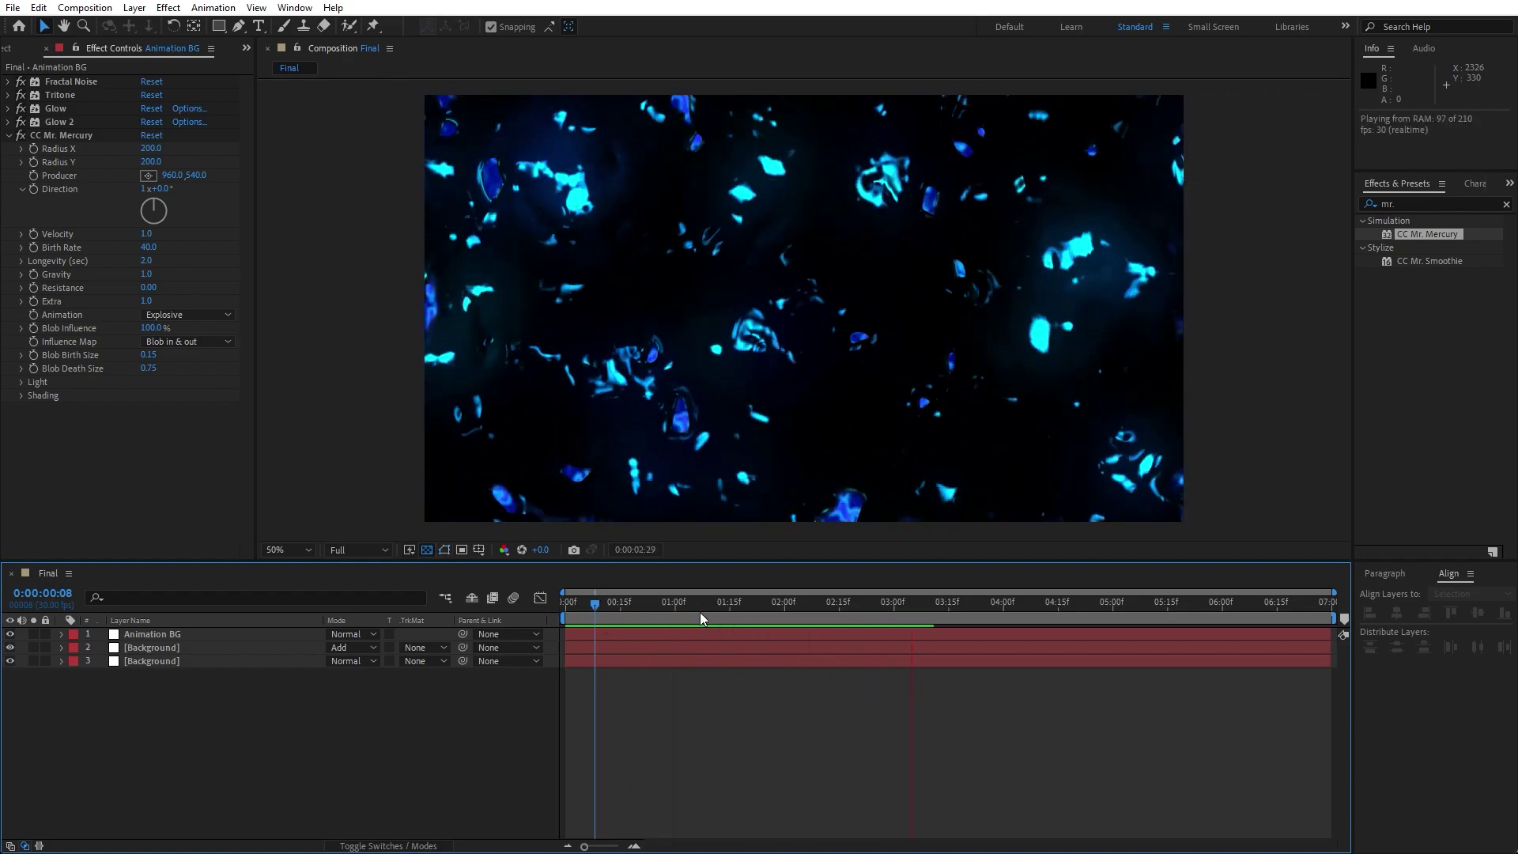
click(726, 605)
click(208, 636)
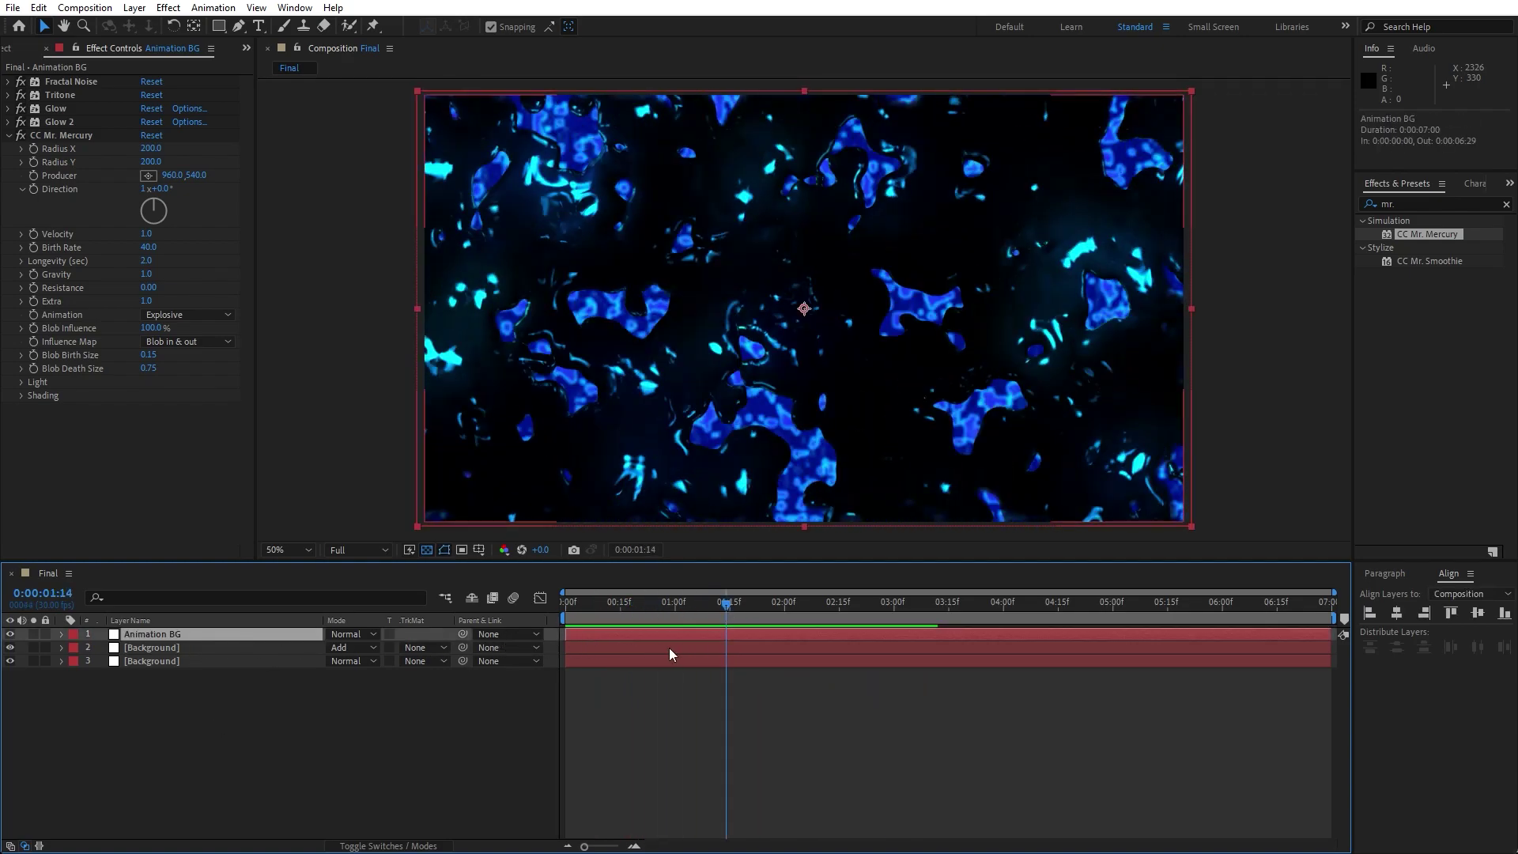
click(745, 606)
drag(744, 606, 558, 611)
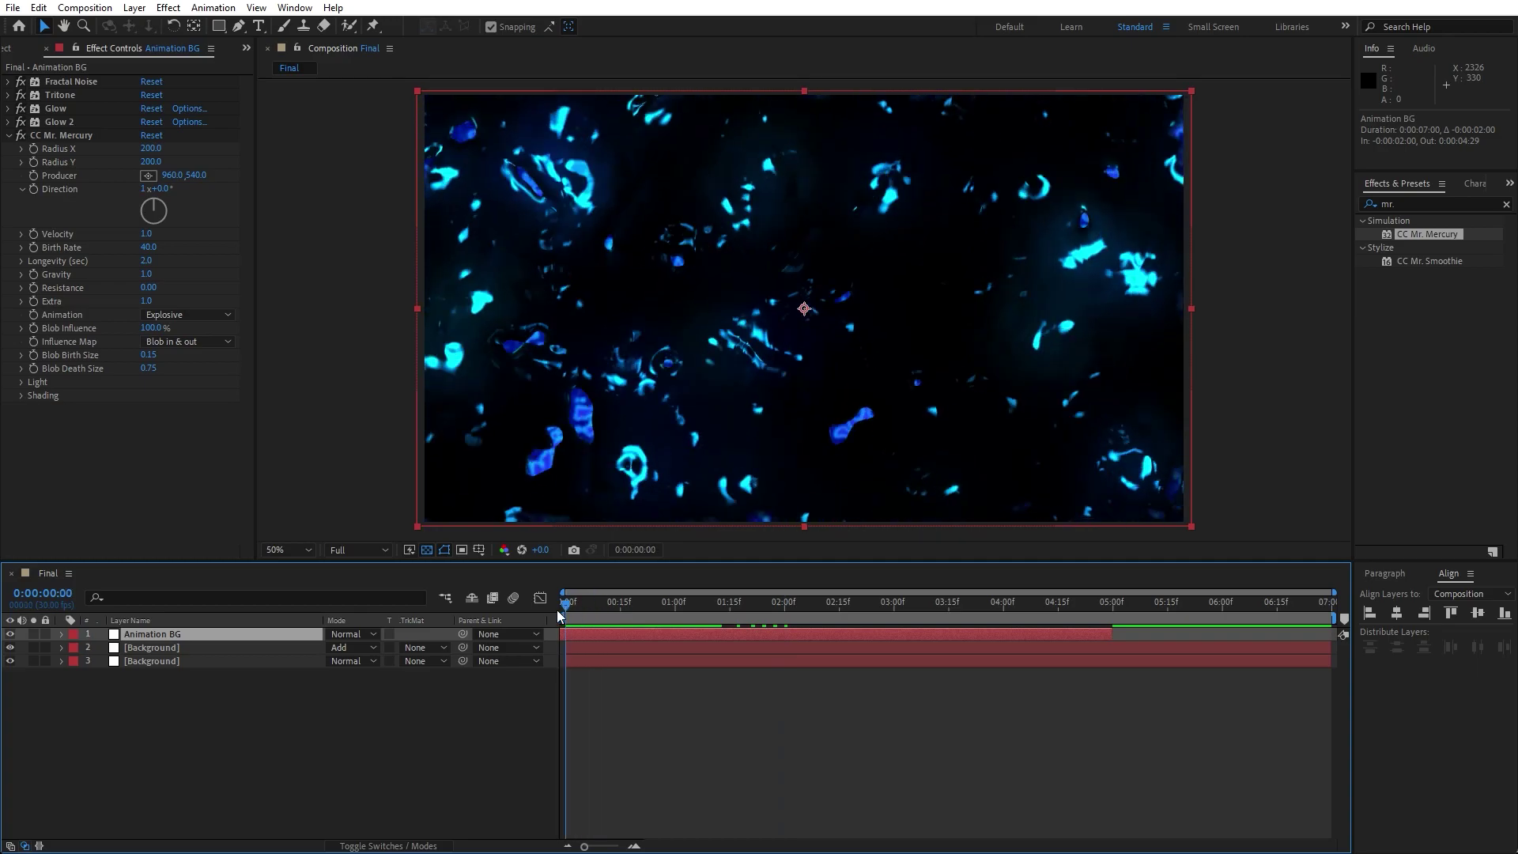
drag(1115, 635, 1327, 635)
key(space)
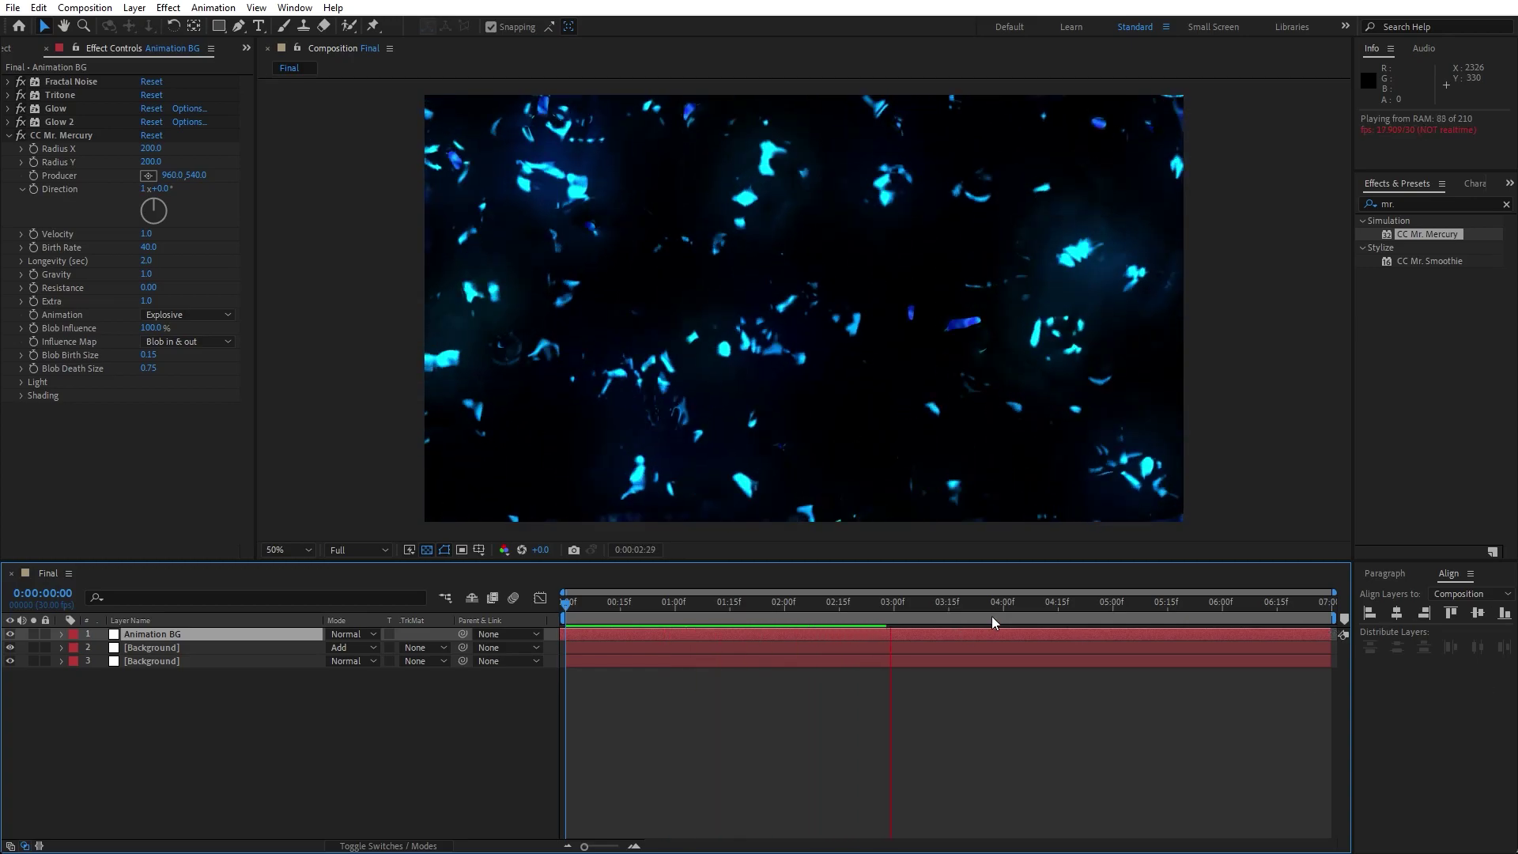
mouse_move(908, 602)
mouse_down()
mouse_move(838, 609)
mouse_move(894, 627)
mouse_up()
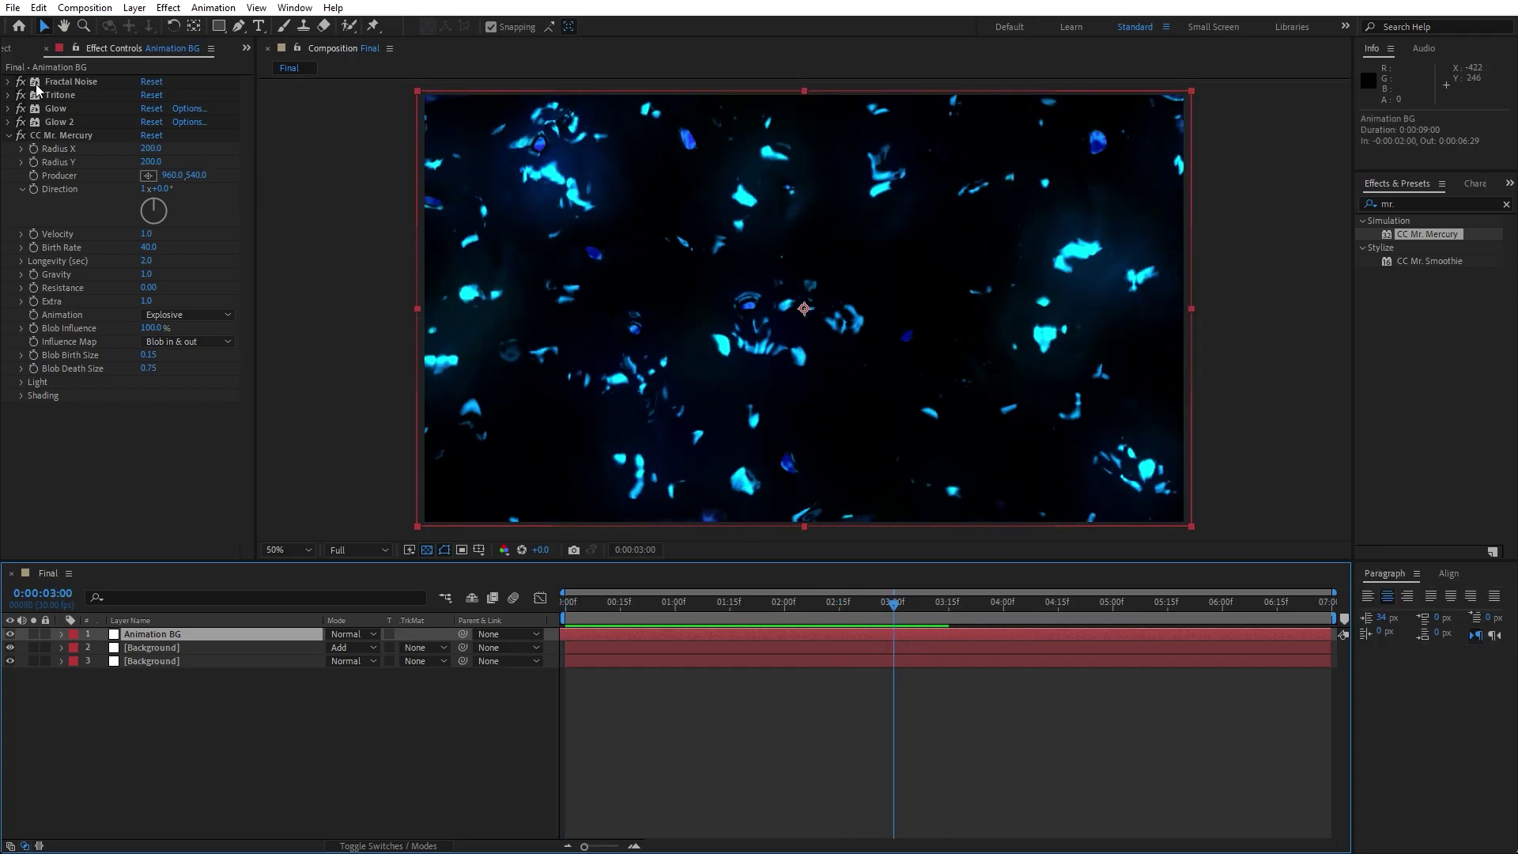
Step: Drive Fractal Noise Evolution with the expression time*100, then close Effect Controls
click(8, 82)
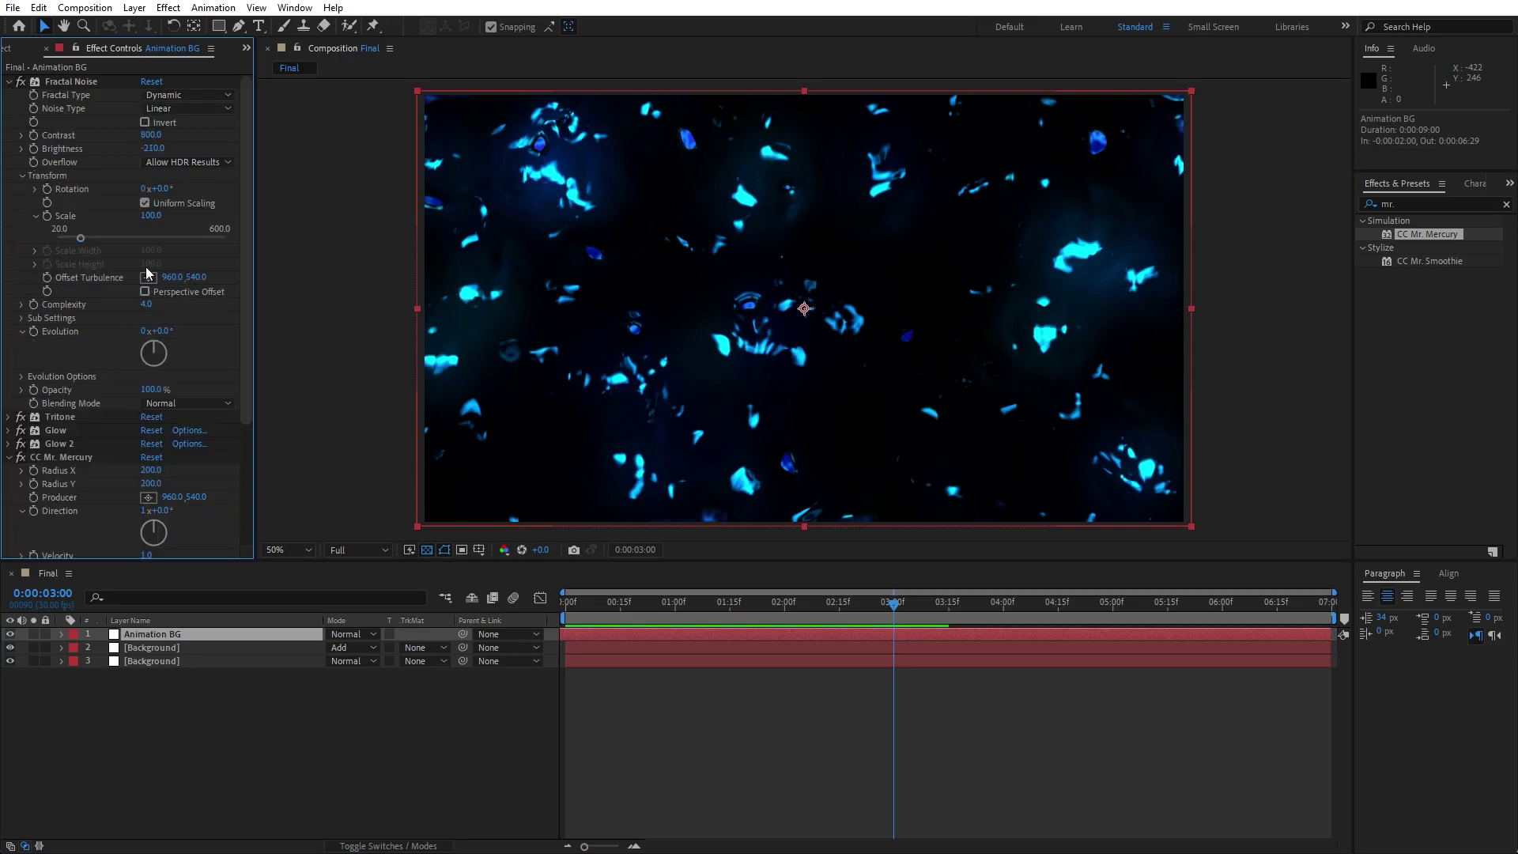
alt+click(33, 330)
text(time*)
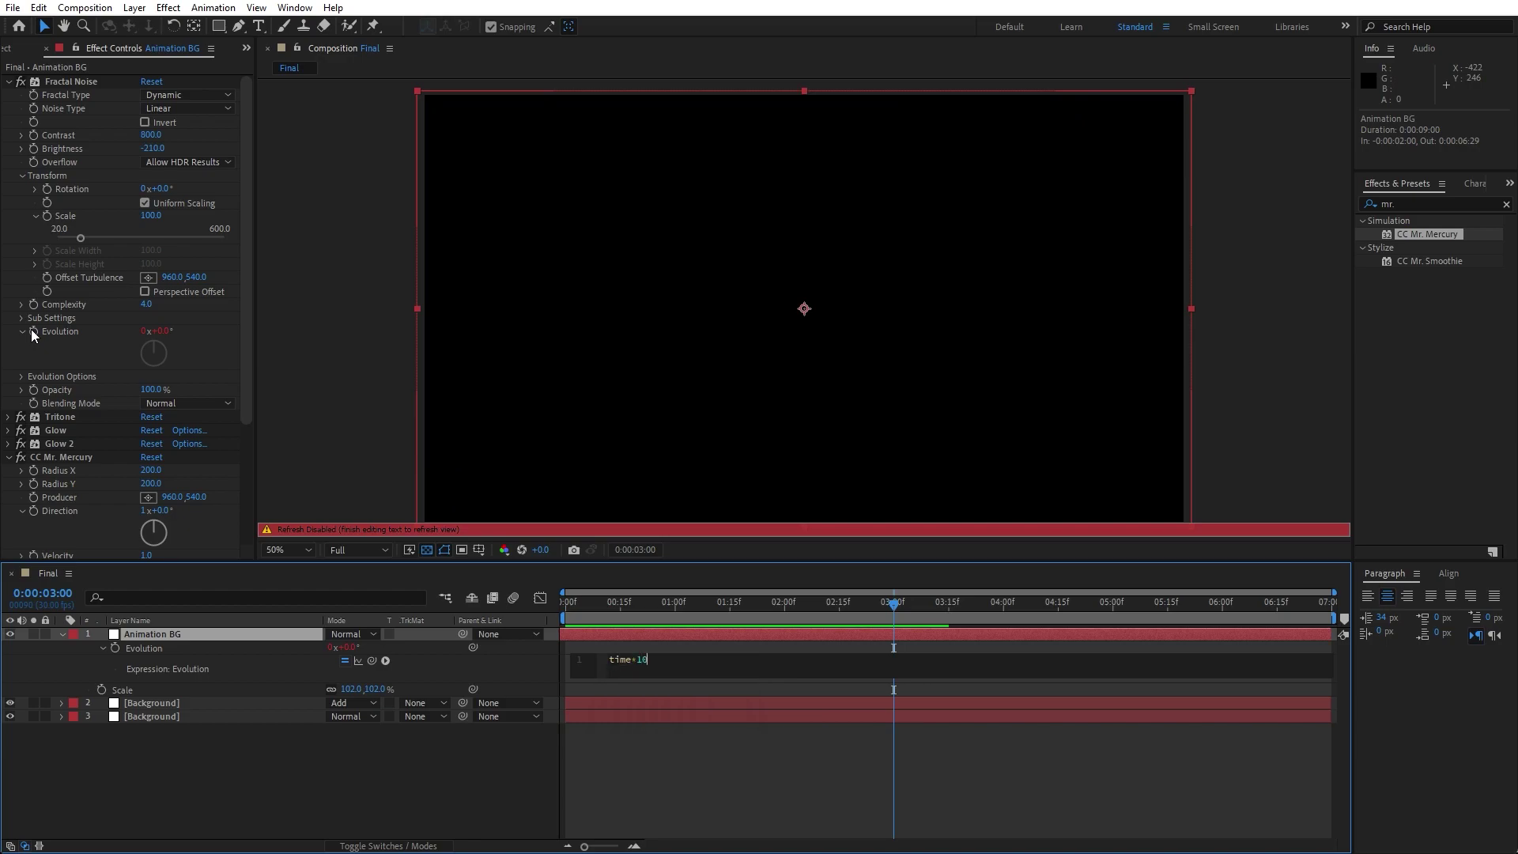
click(62, 565)
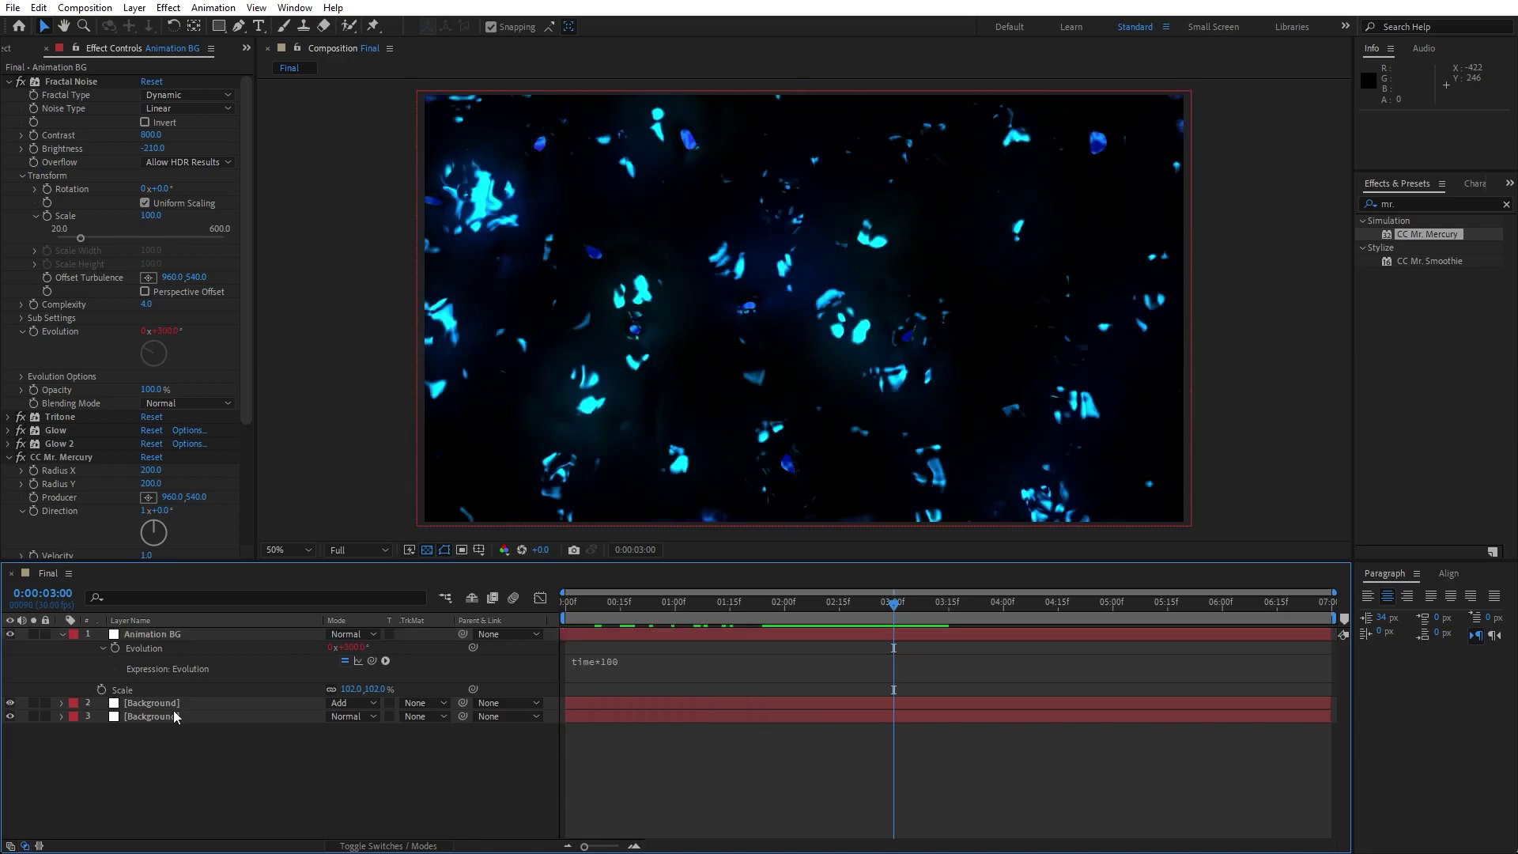
click(62, 635)
drag(607, 606, 833, 609)
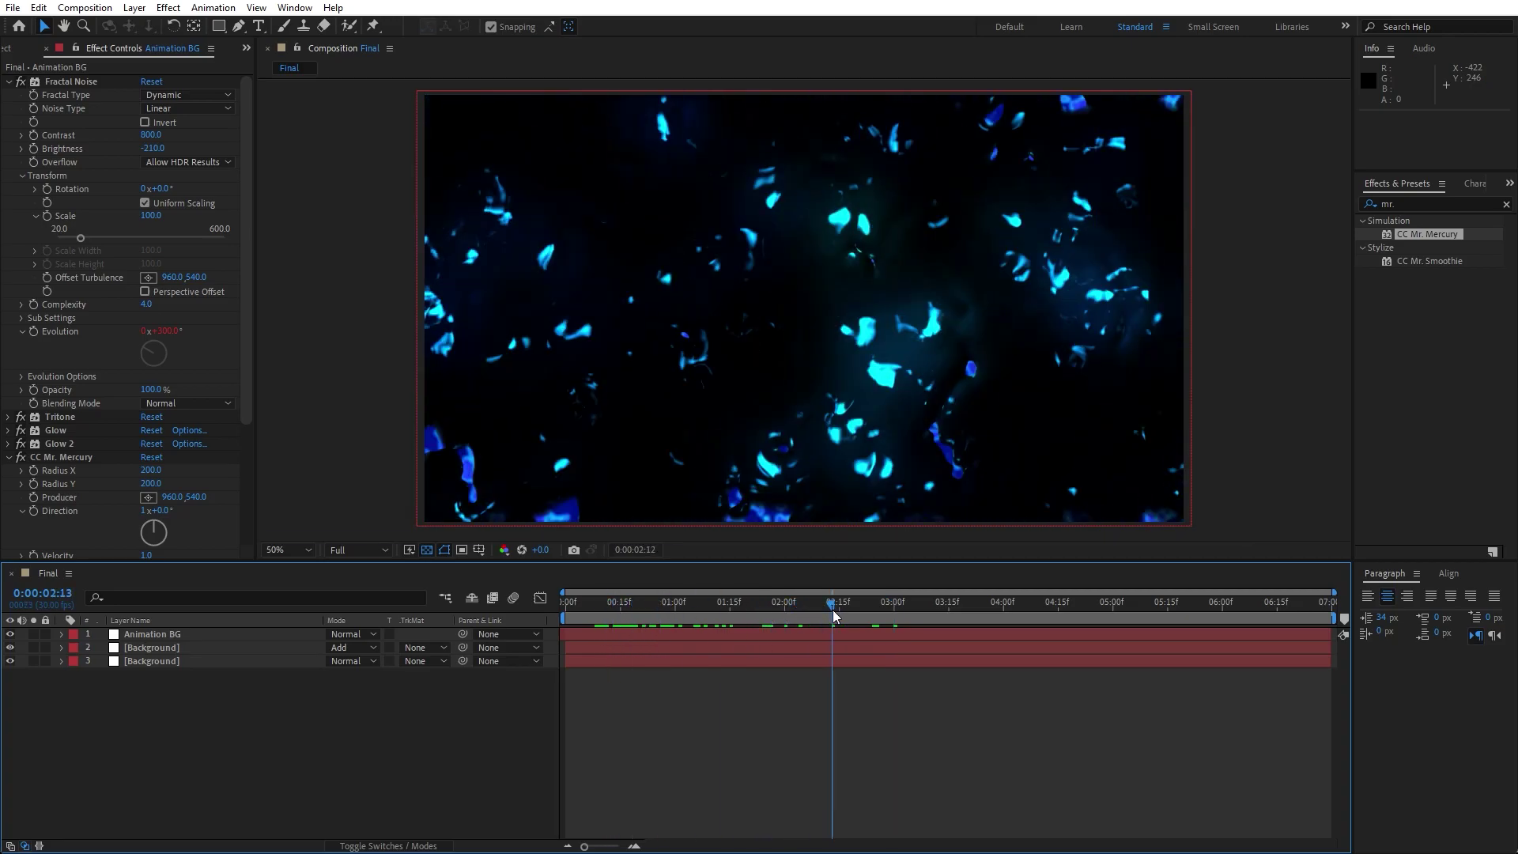
click(10, 82)
click(46, 49)
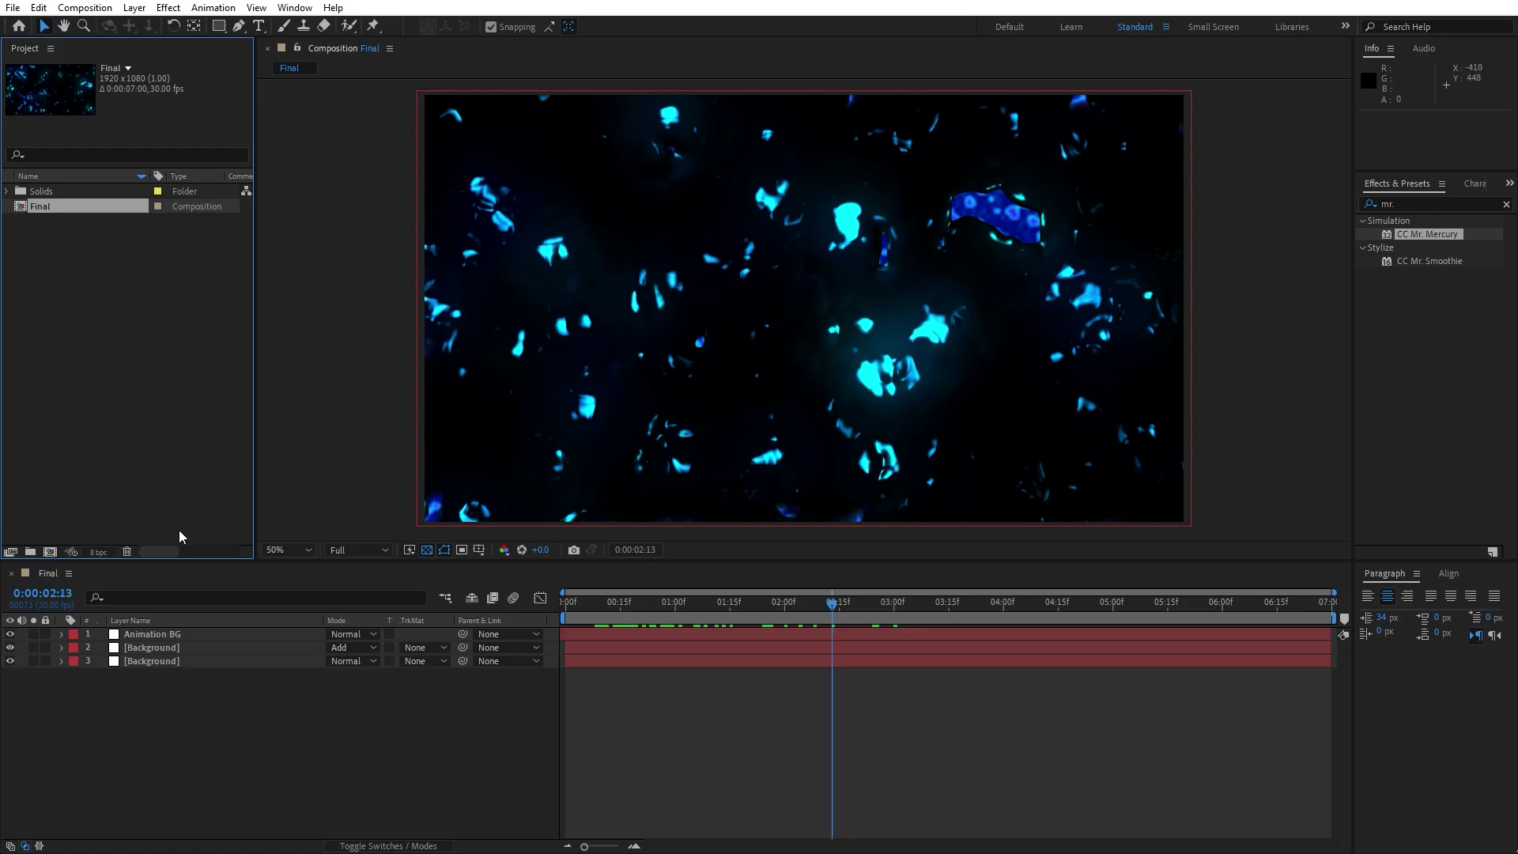
Step: Create an empty composition named Text + Elements
click(50, 551)
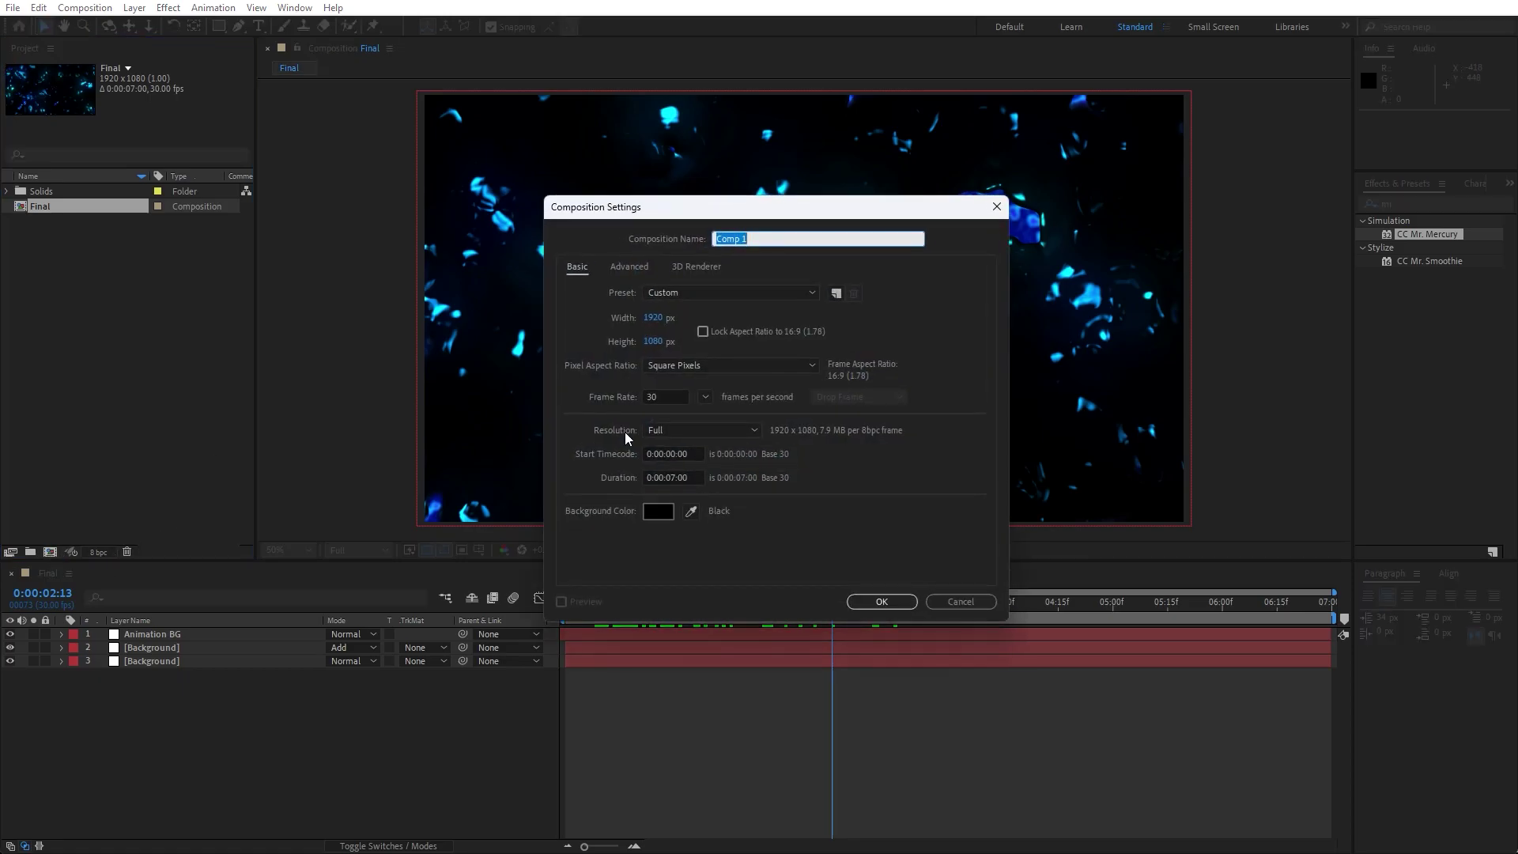
text(Text + Elements)
click(884, 602)
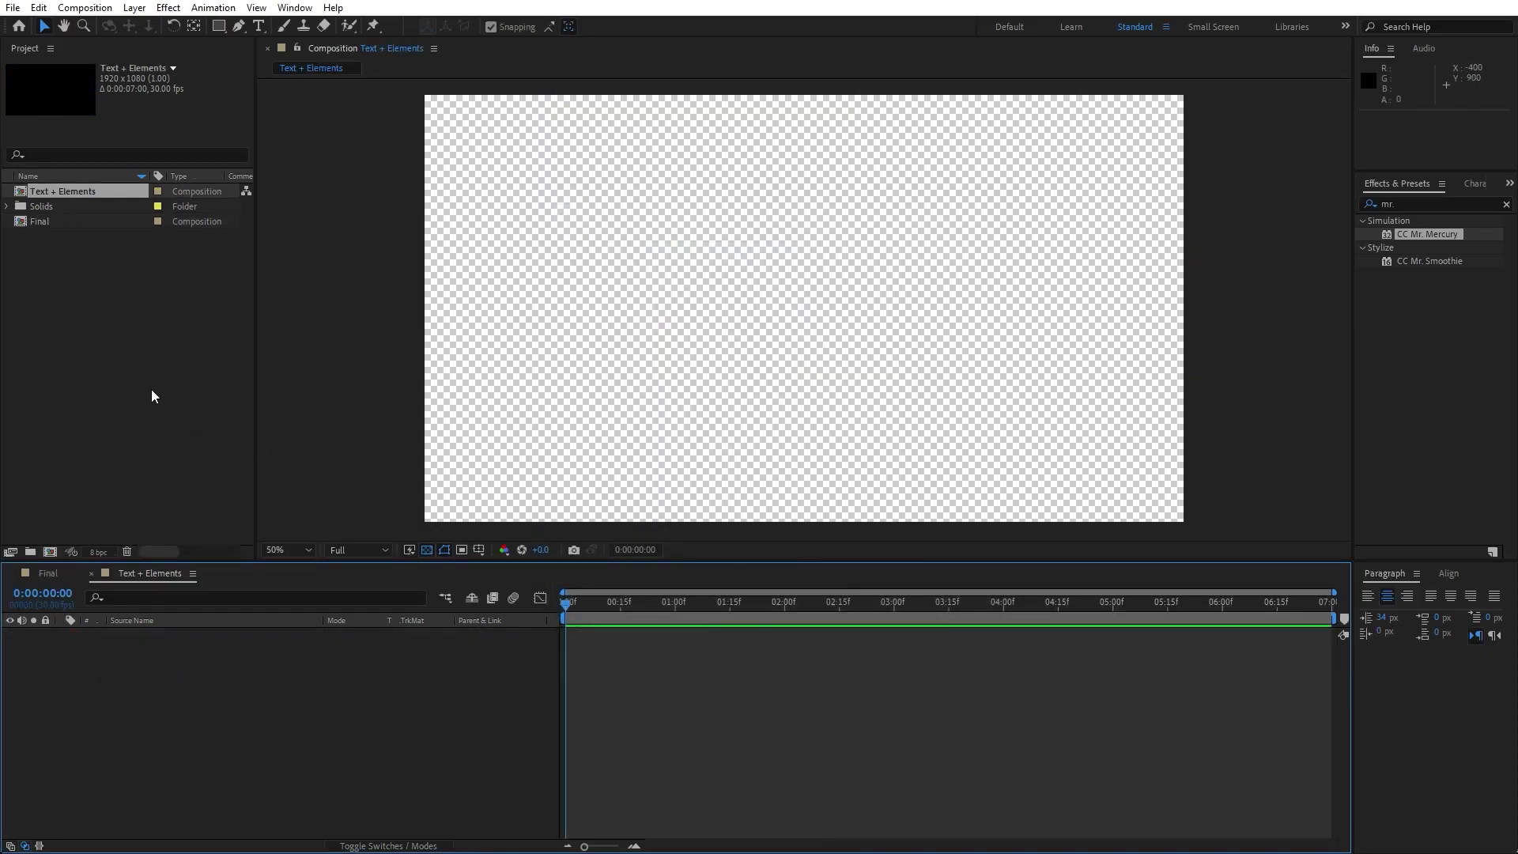
Step: Create a 1920 x 300 composition named Text
click(49, 551)
text(Text)
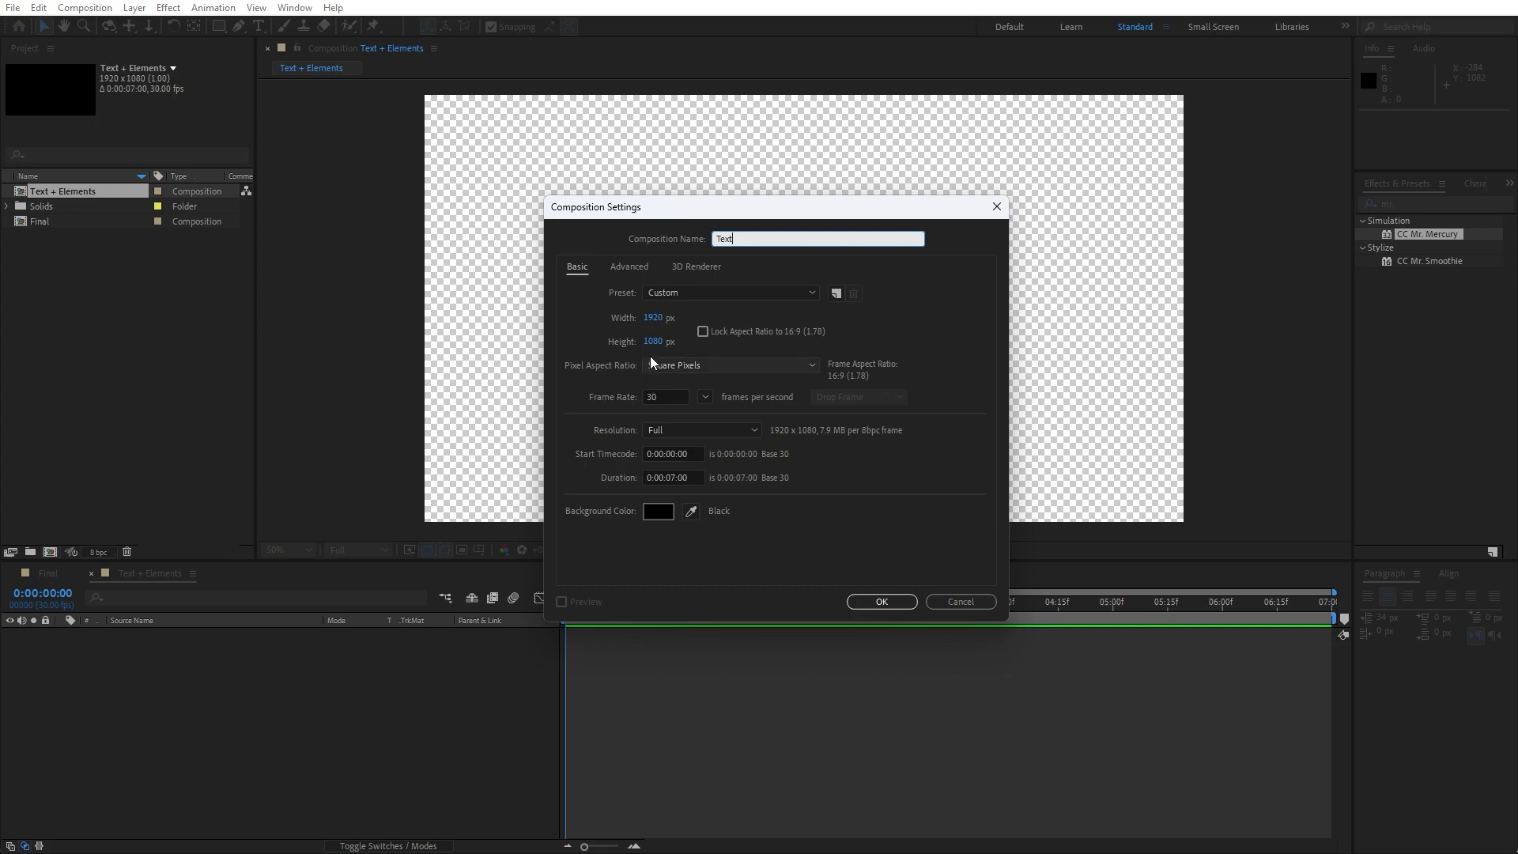
click(647, 335)
text(300)
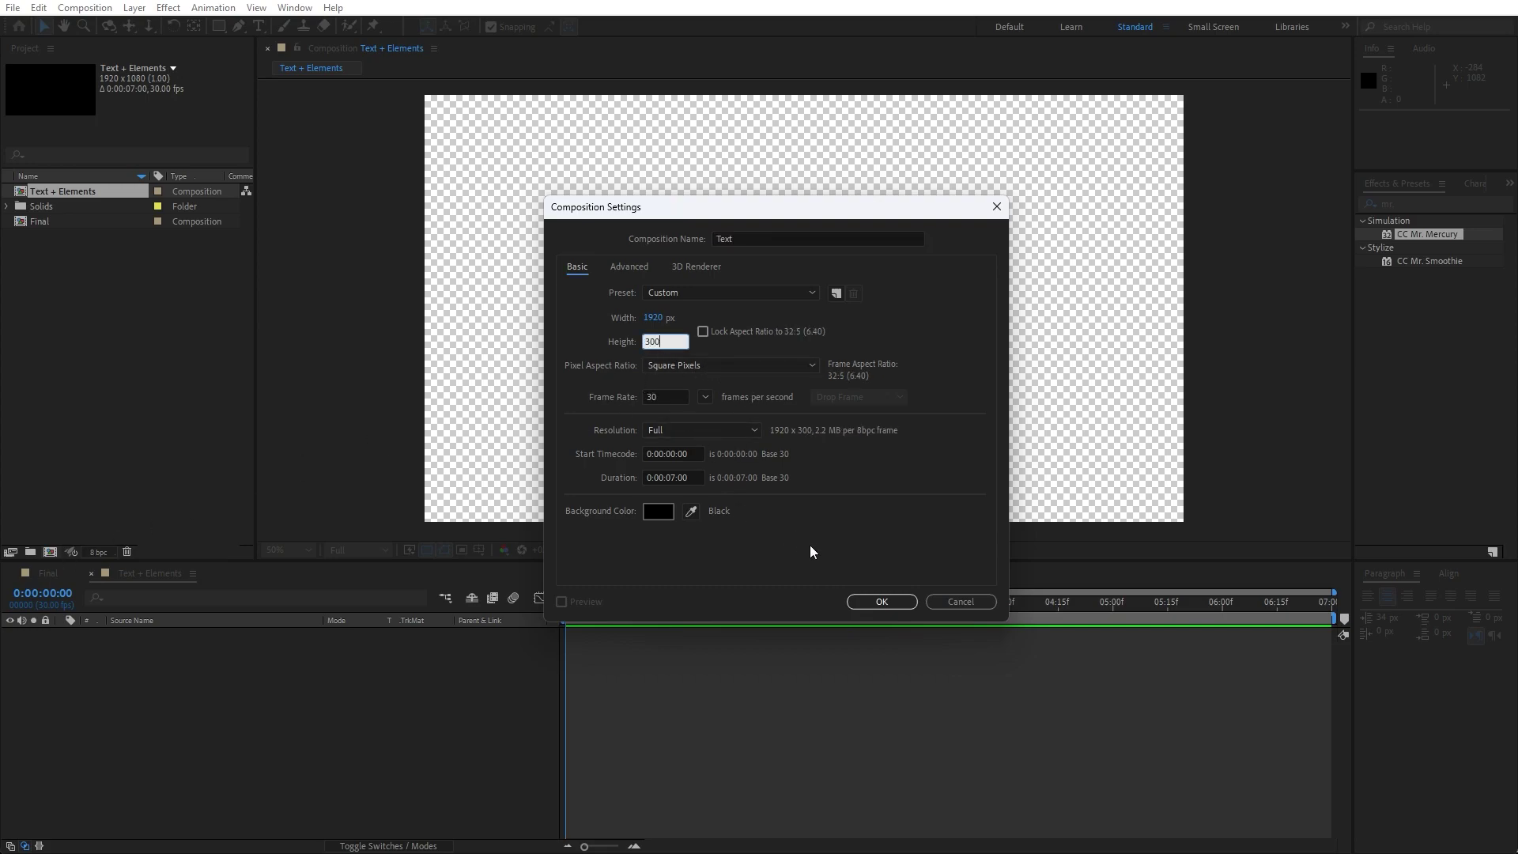
click(871, 603)
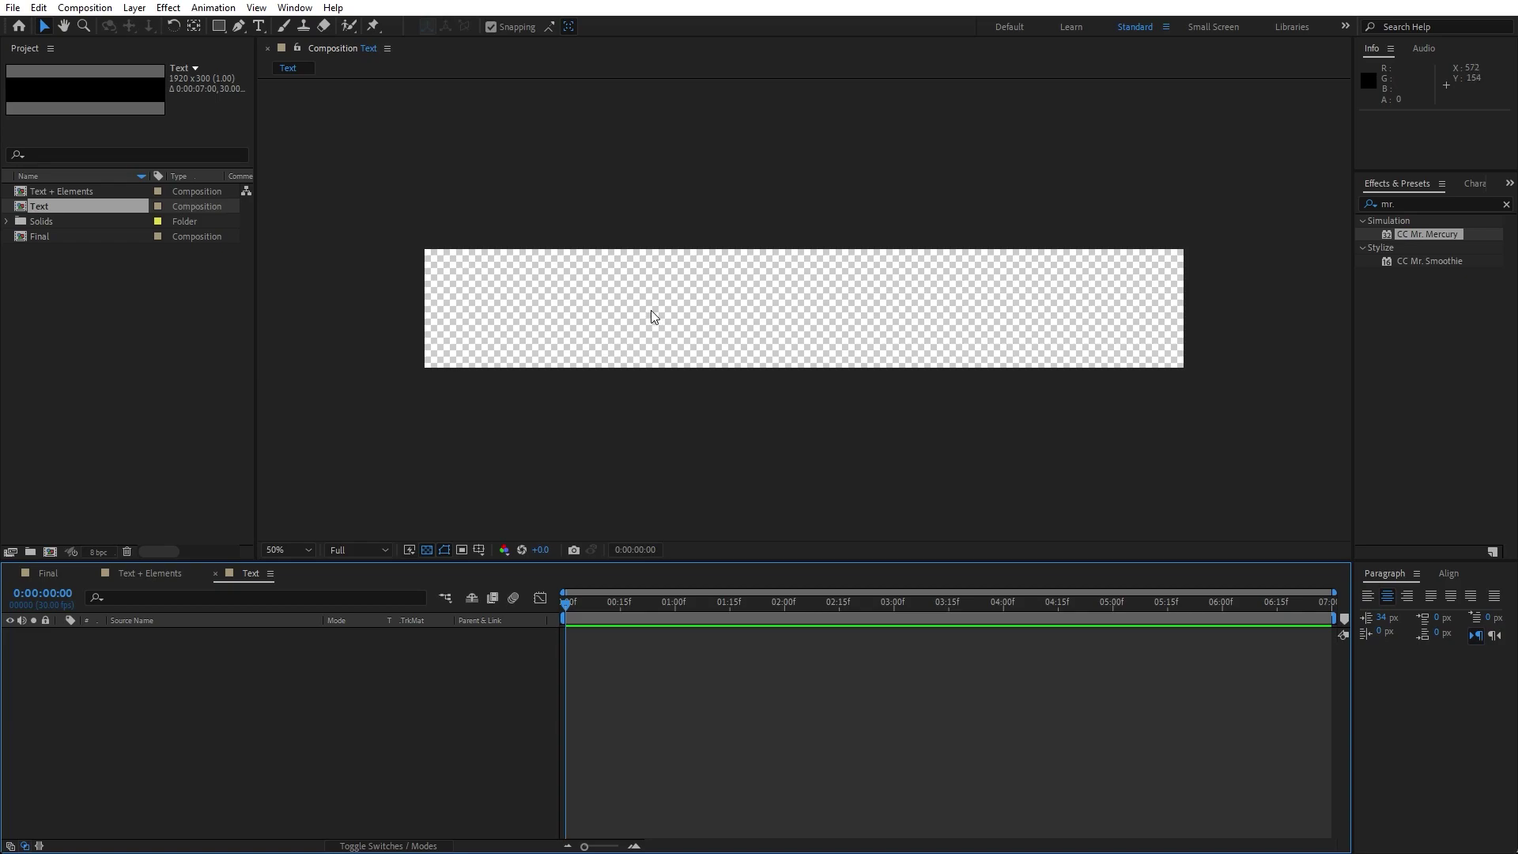
key(ctrl+t)
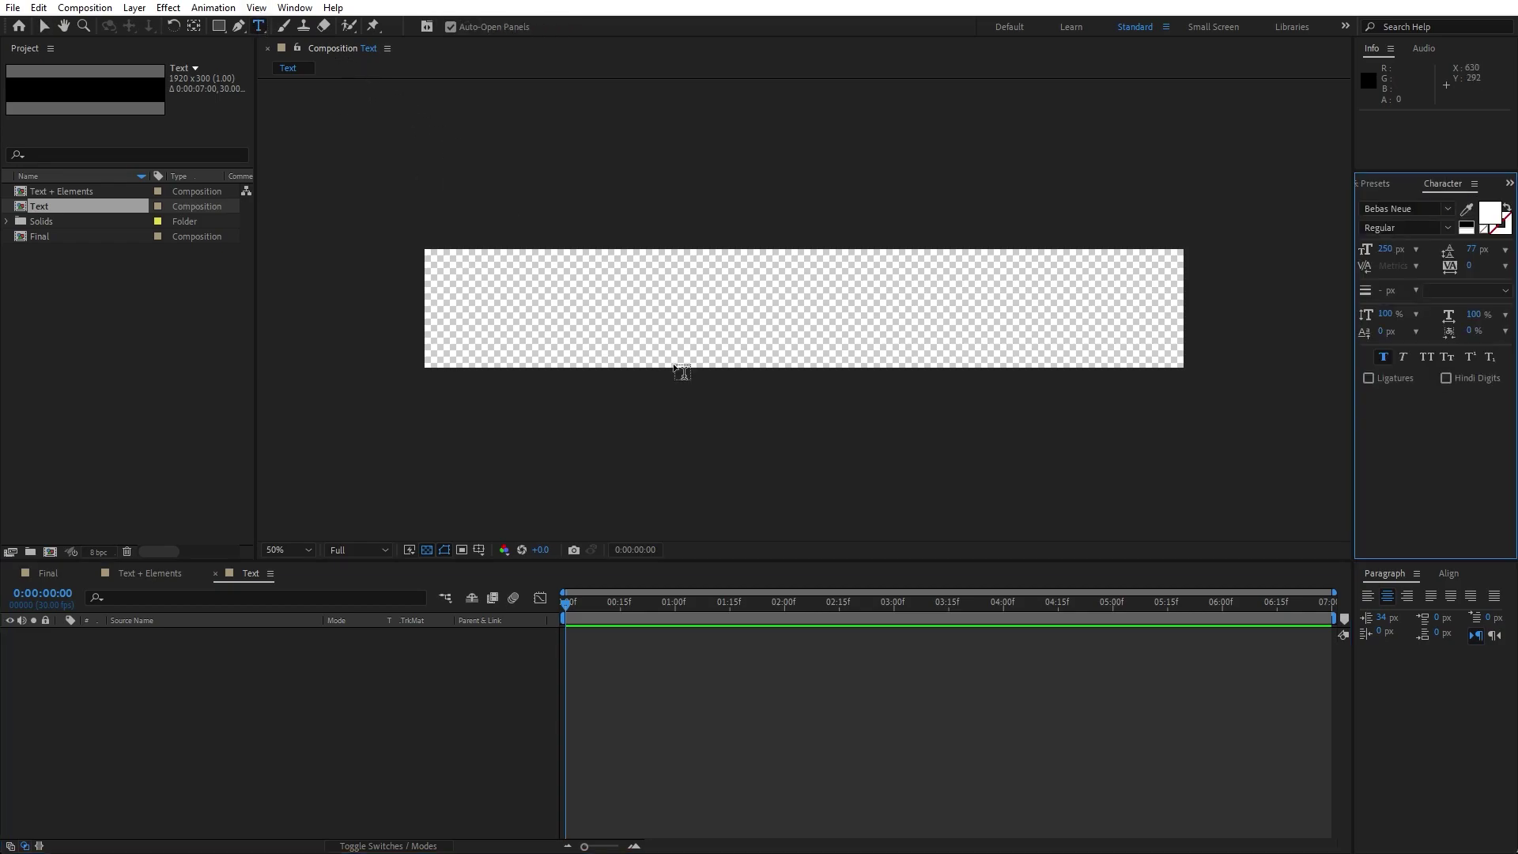
Step: Type a LIQUID text layer in the Text composition over a black background
click(681, 322)
text(LIQUID)
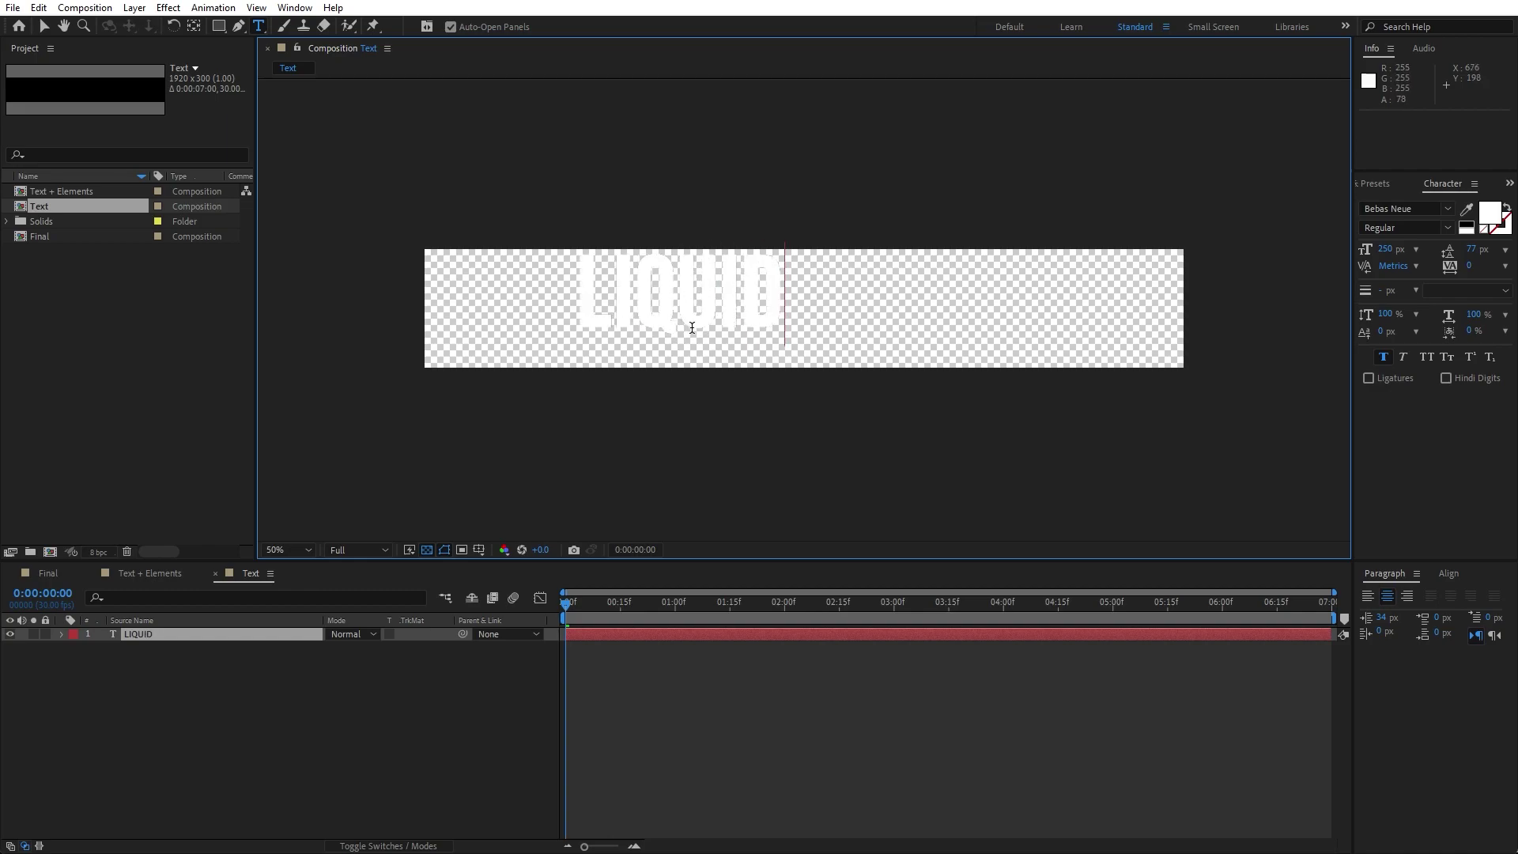
click(427, 549)
click(280, 634)
double_click(280, 633)
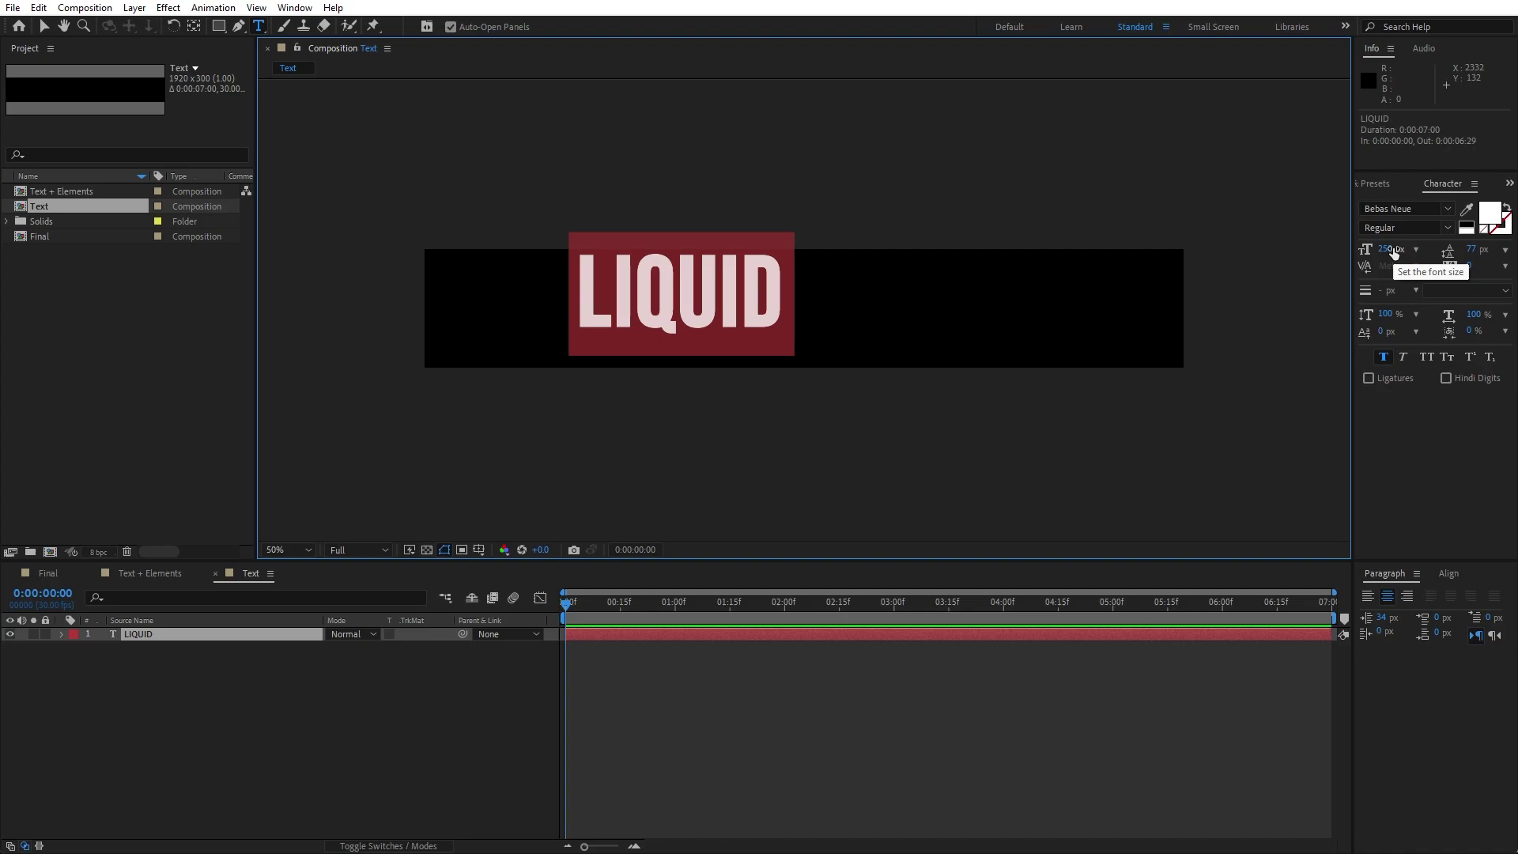
click(141, 717)
click(159, 634)
Step: Centre LIQUID horizontally and vertically and centre-align its paragraph
click(1448, 573)
click(1397, 612)
click(1477, 613)
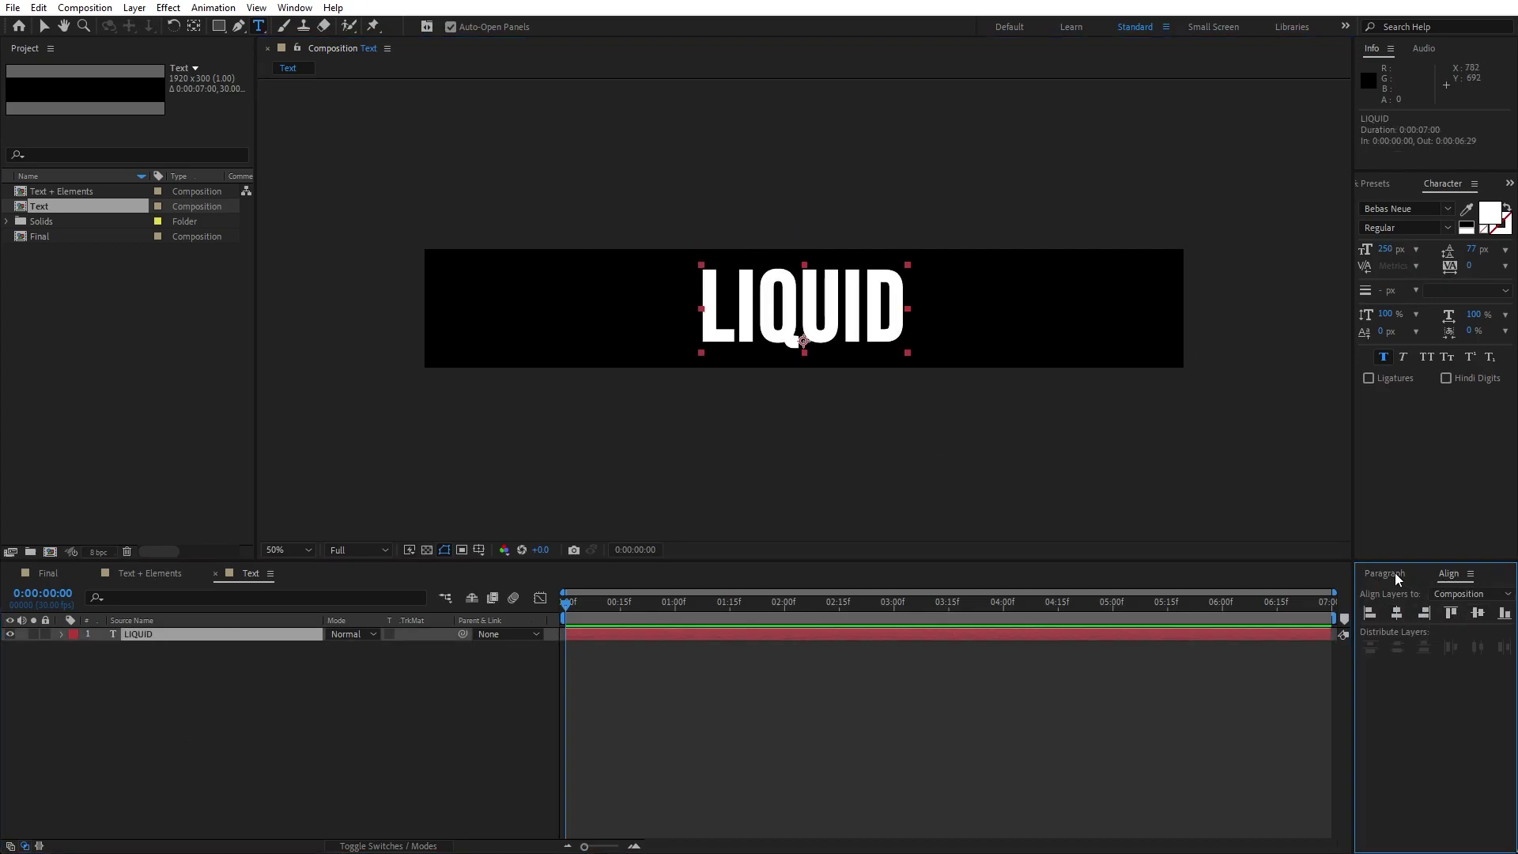
click(1389, 573)
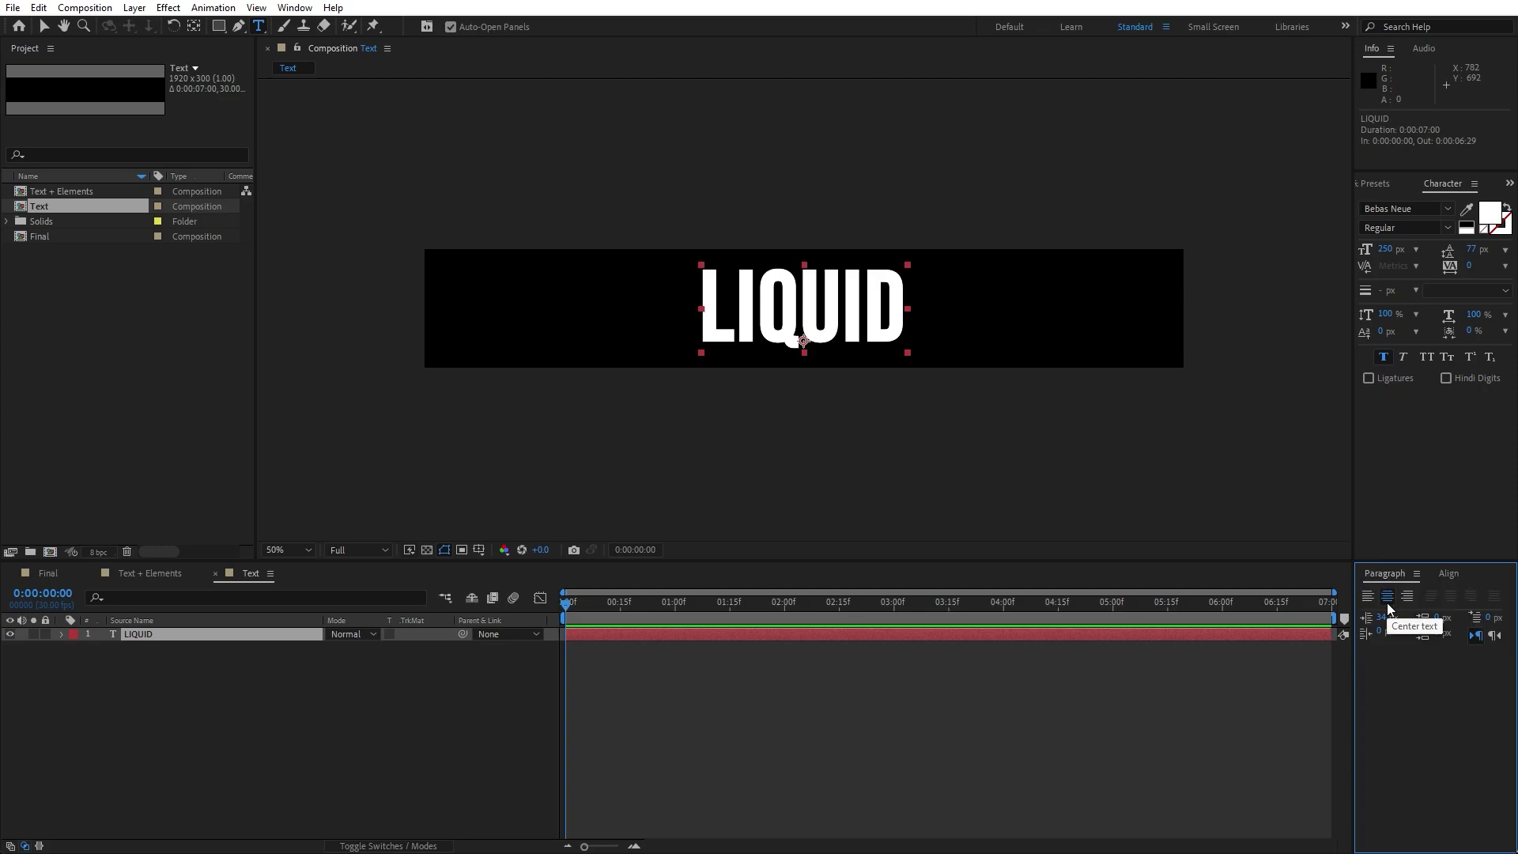
click(1387, 602)
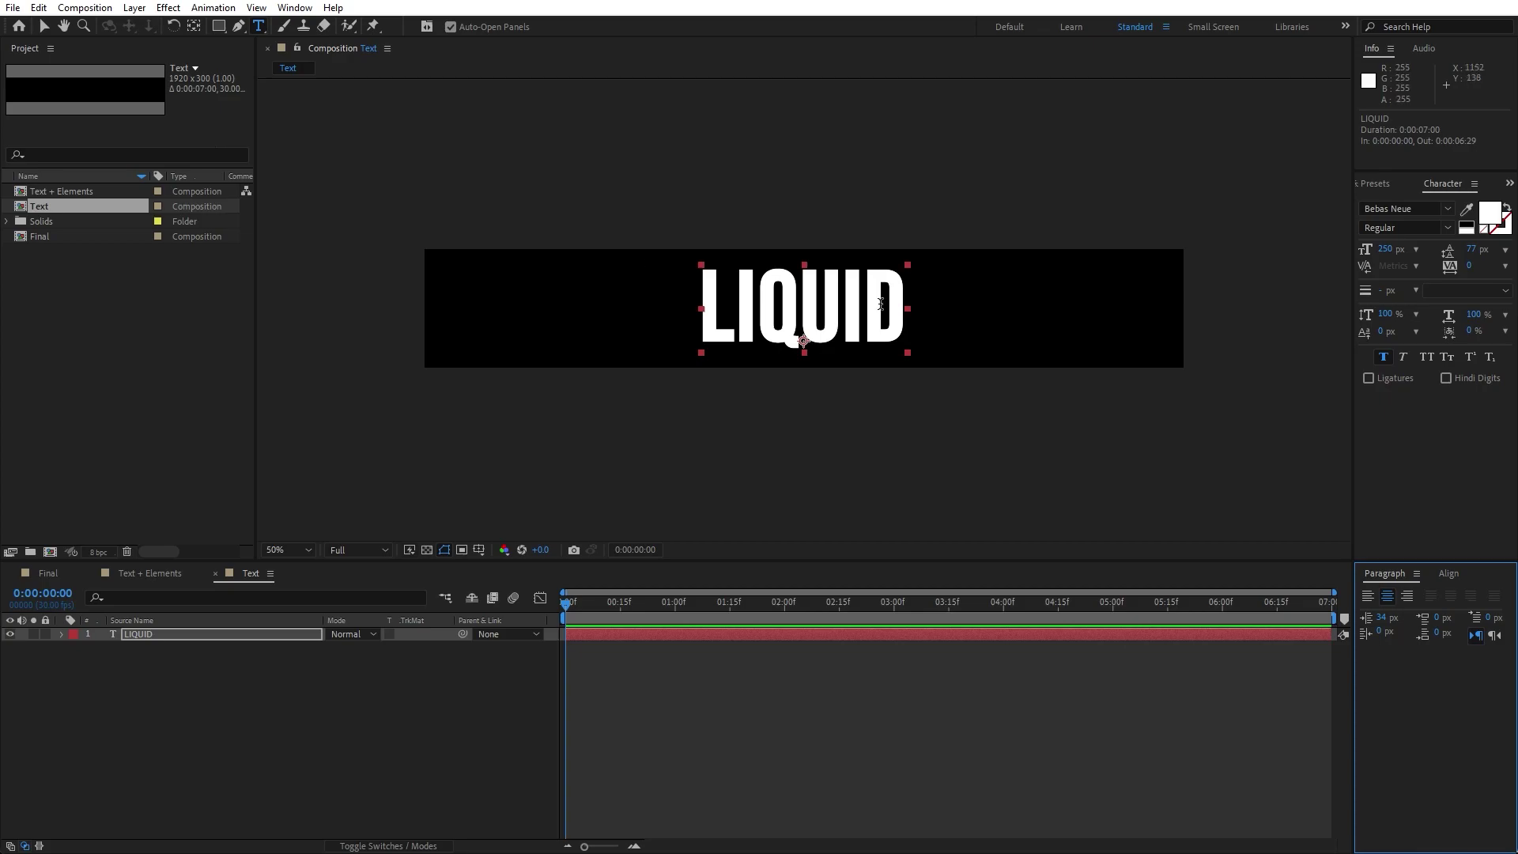
click(301, 10)
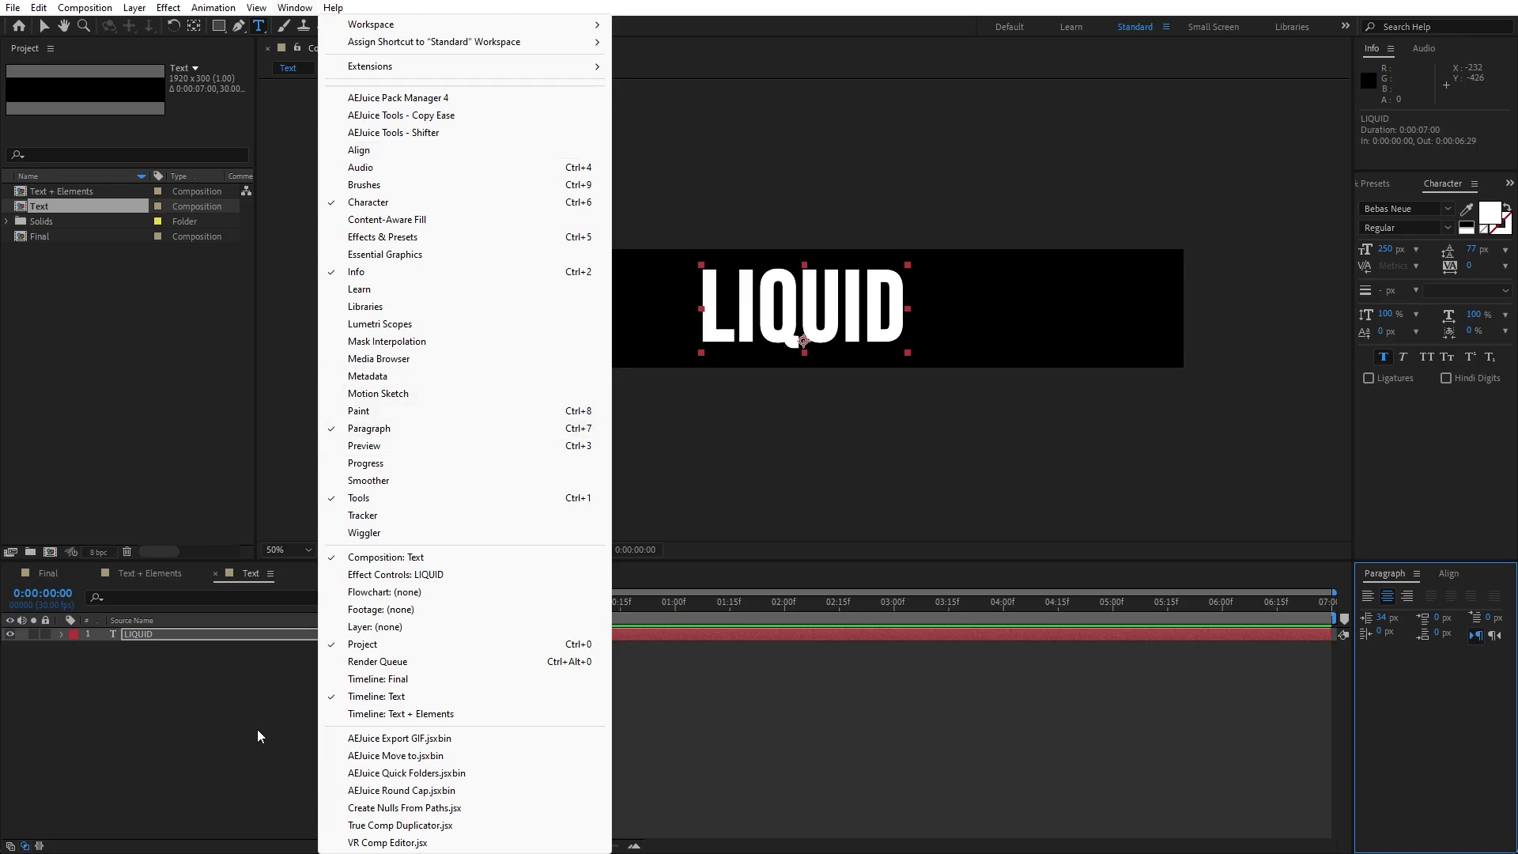
Step: Add a Tracking animator to LIQUID with Tracking Amount 100
click(197, 654)
click(184, 633)
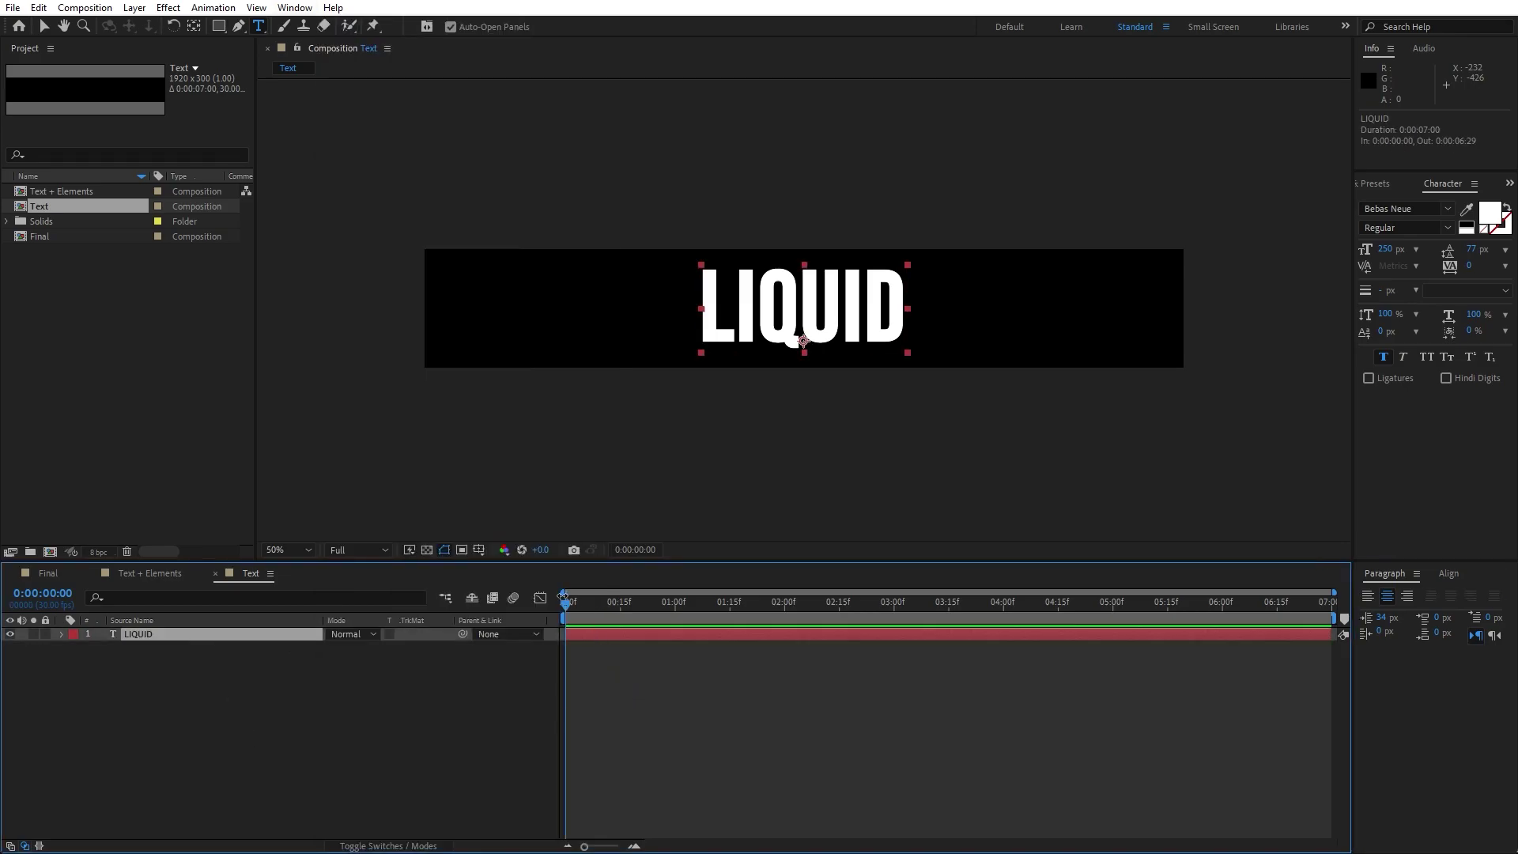
click(60, 633)
click(445, 649)
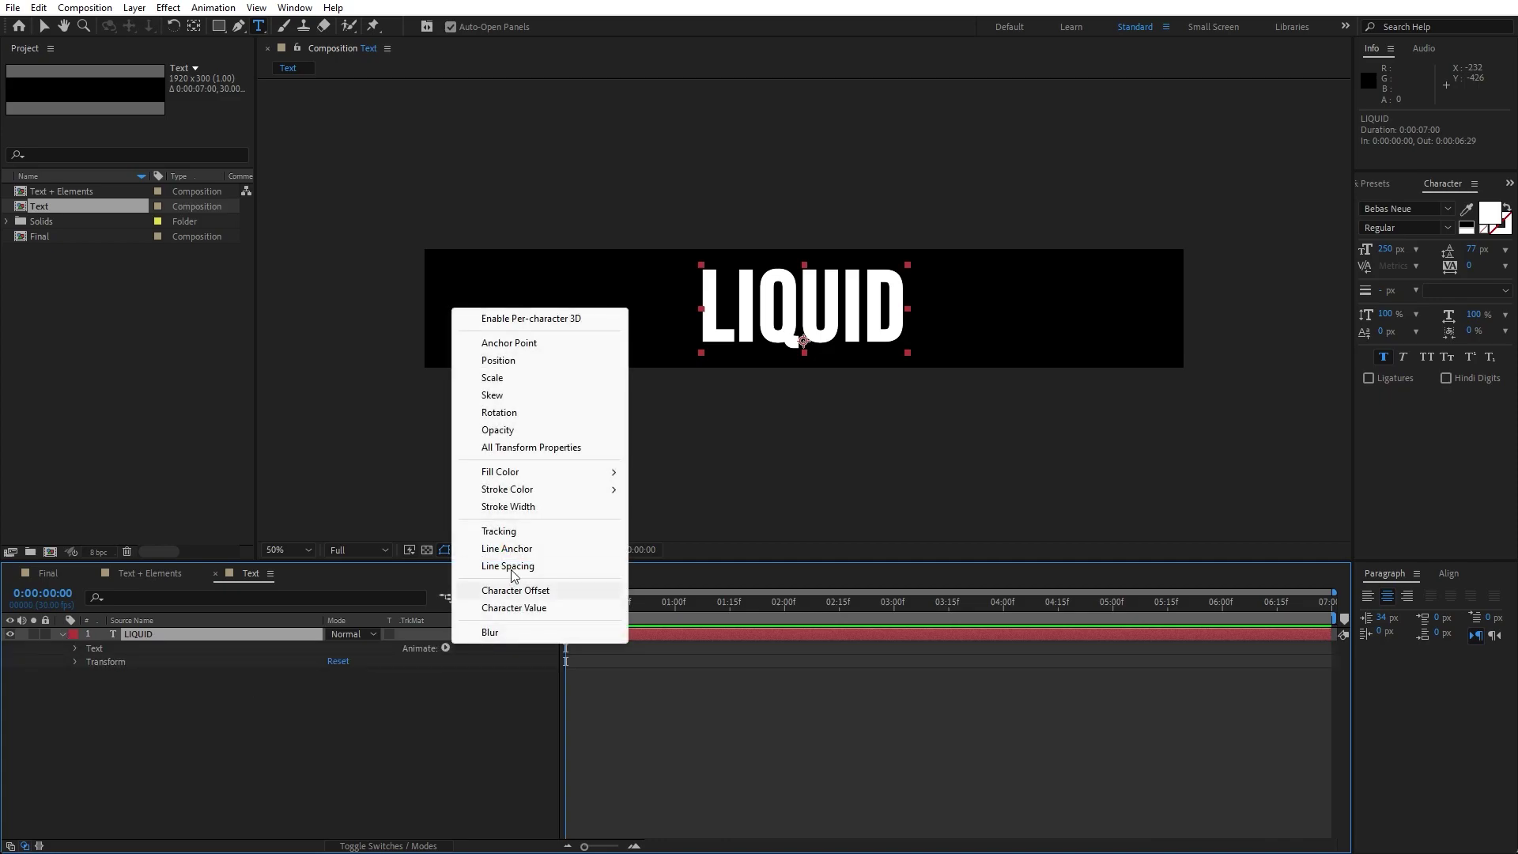
click(499, 531)
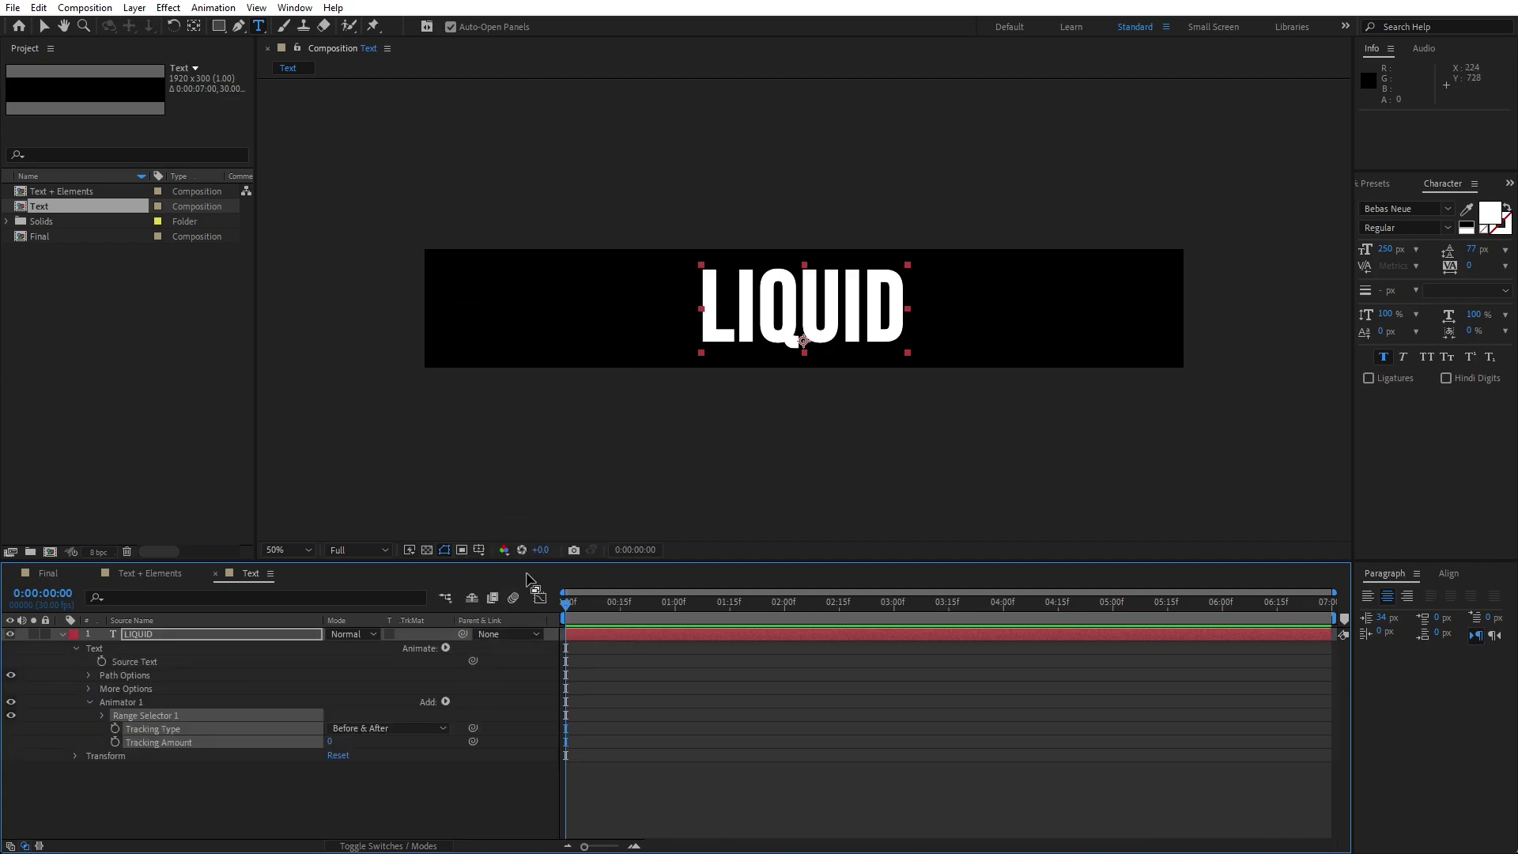
click(330, 790)
click(330, 740)
text(100)
key(Return)
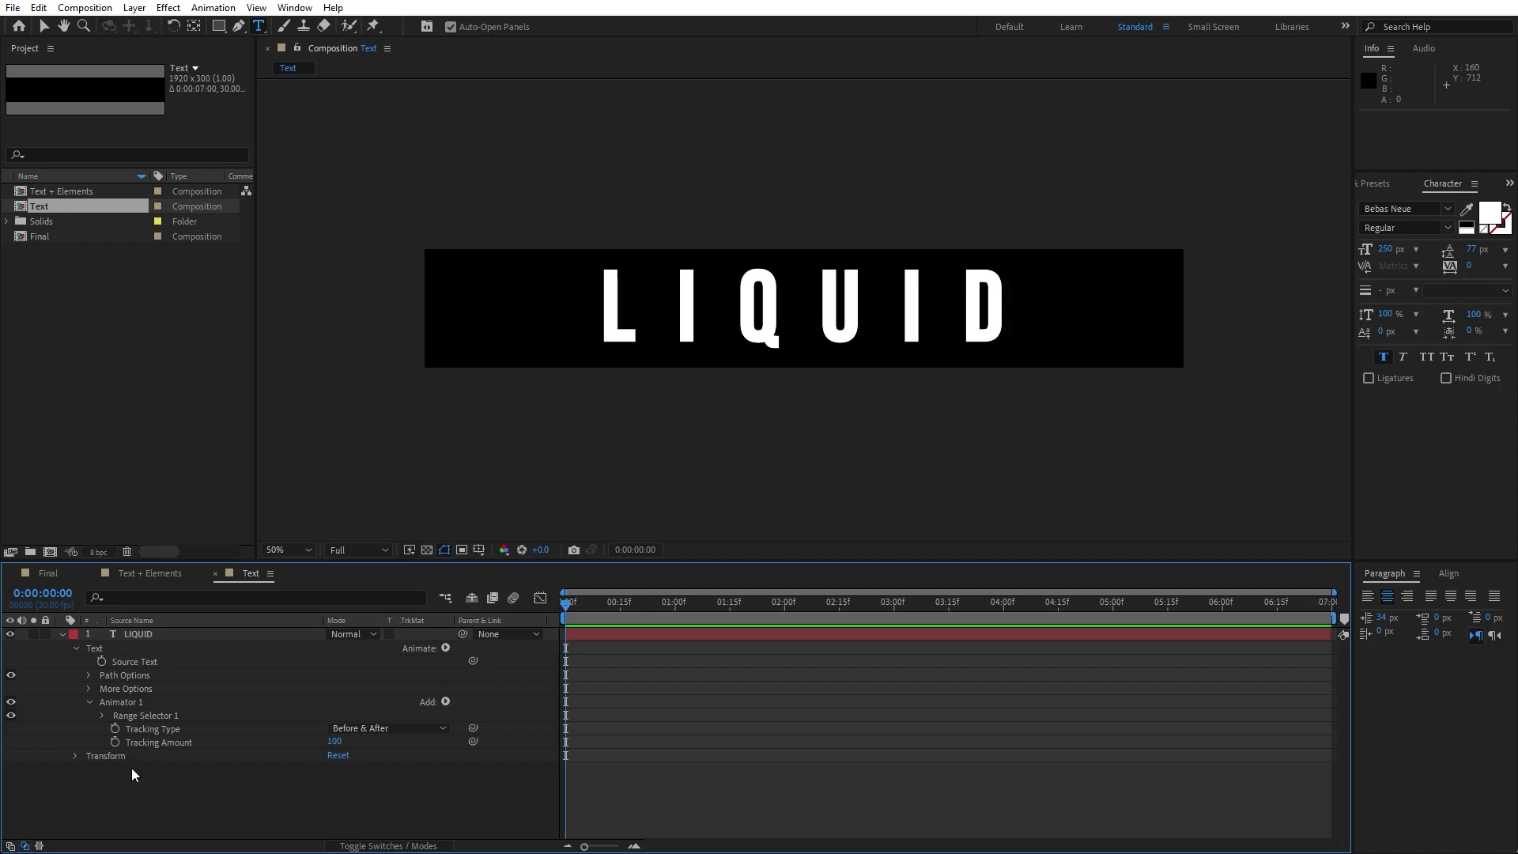
Step: Keyframe Tracking Amount from 100 at the start to 0 at the end, then preview
click(115, 742)
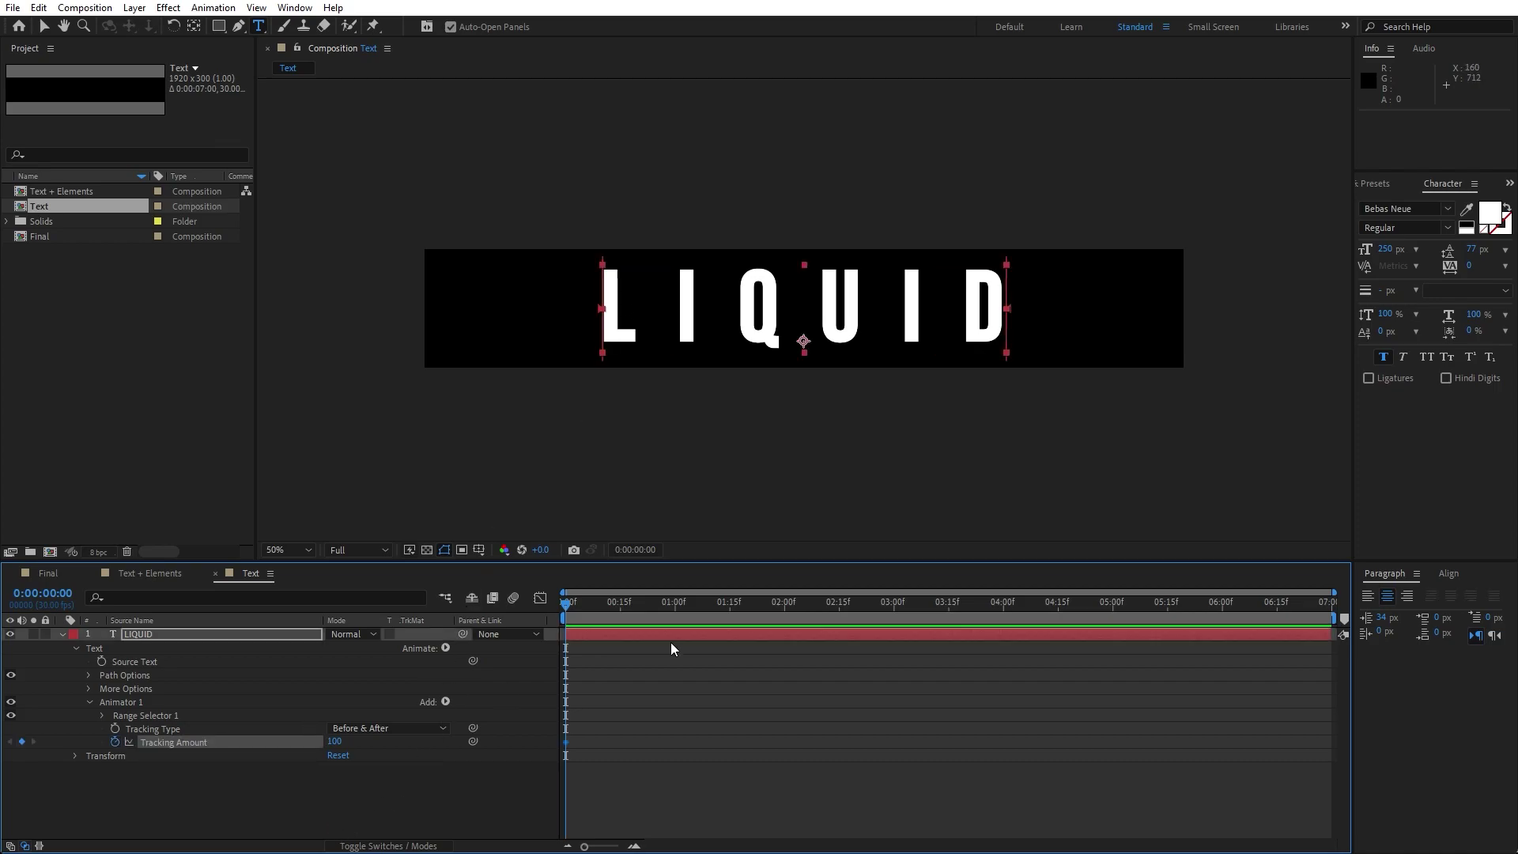
key(End)
click(335, 741)
text(0)
key(Return)
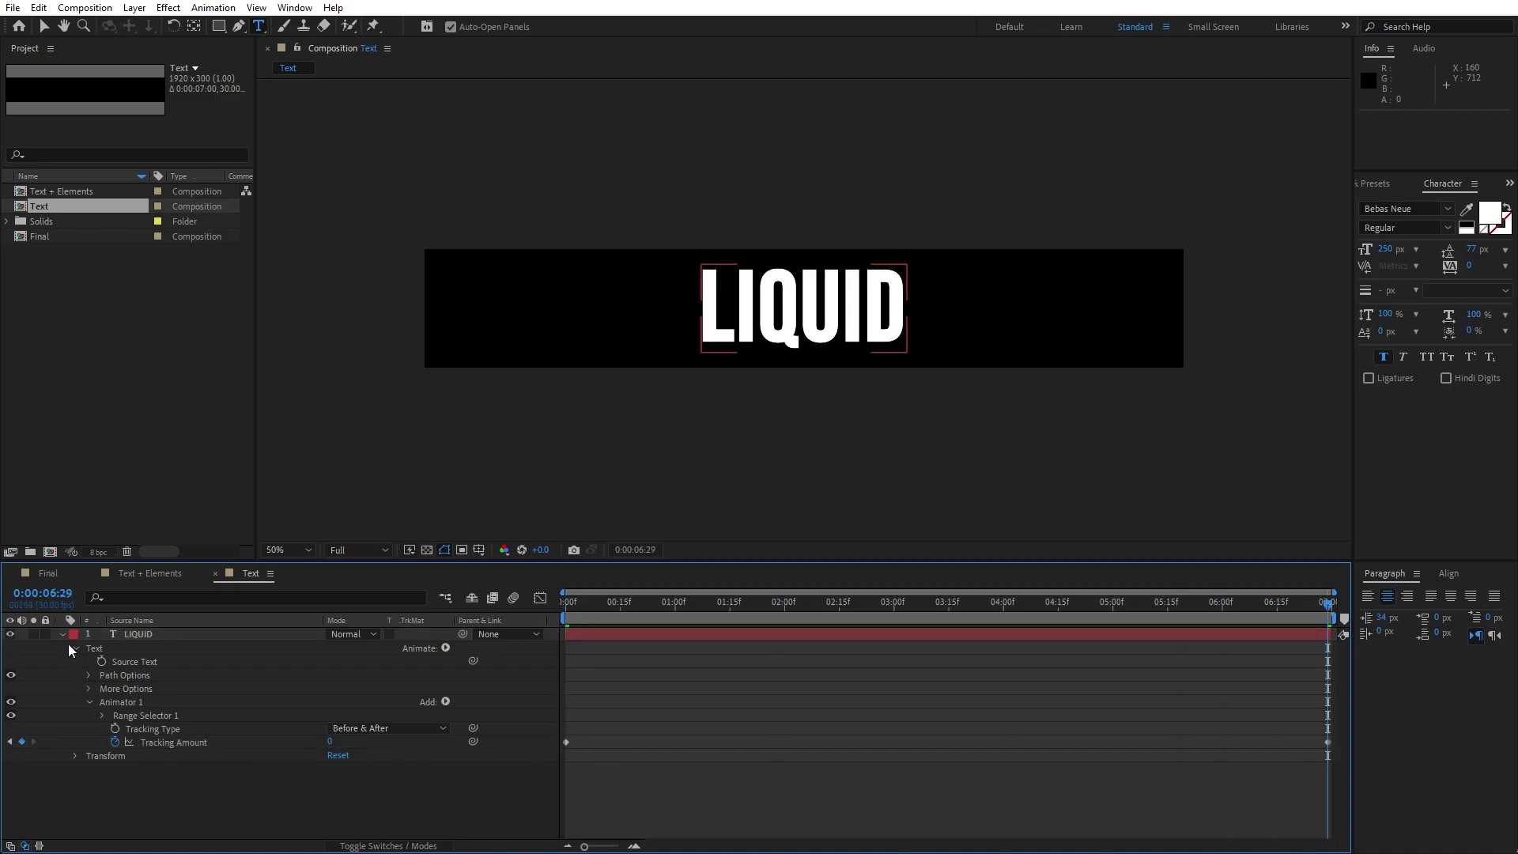
click(62, 634)
key(space)
click(632, 607)
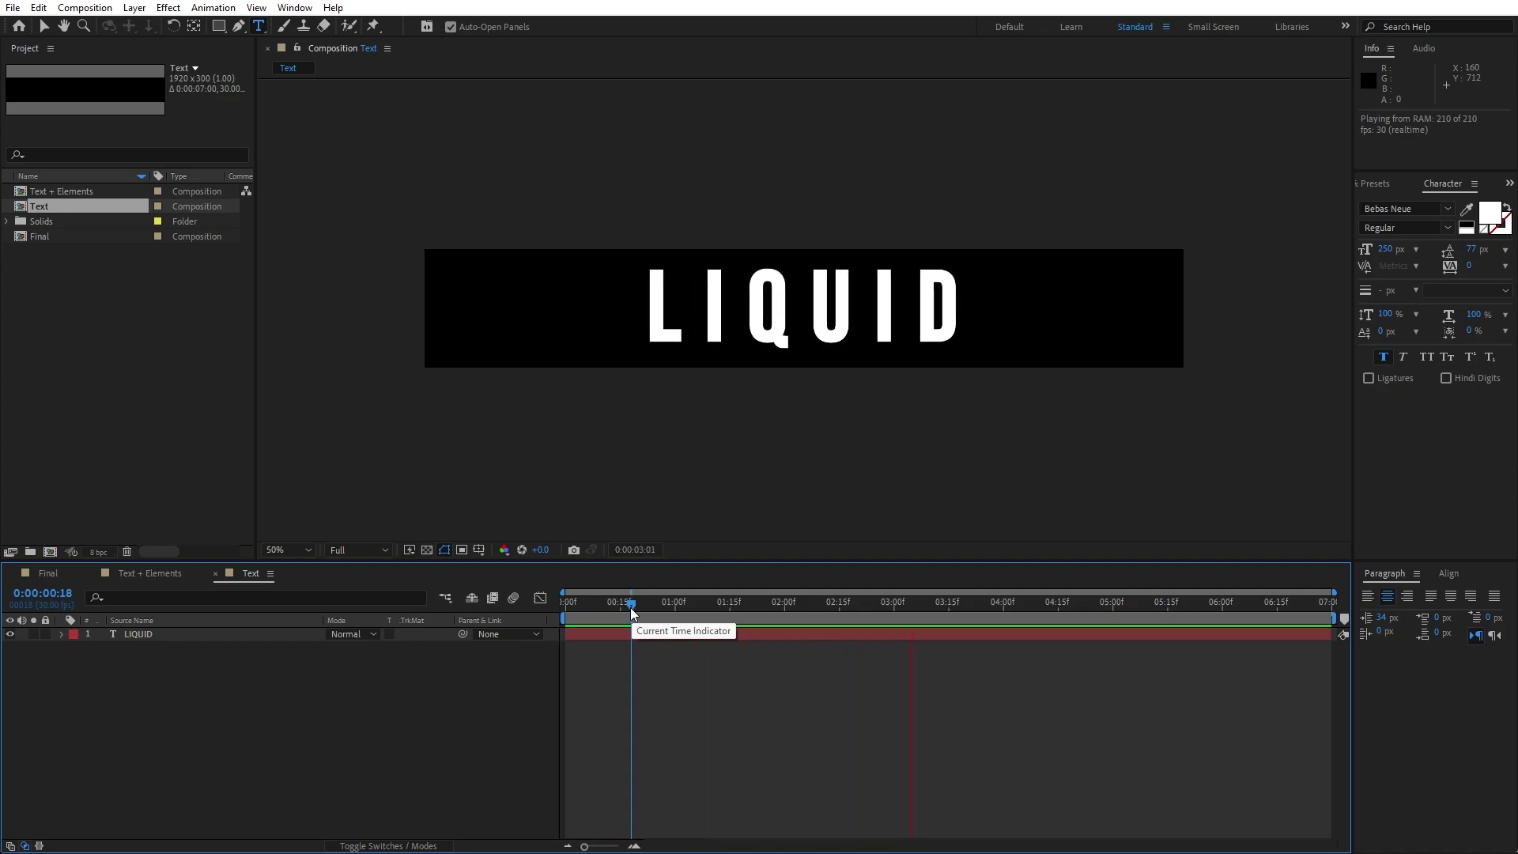
key(space)
Step: Apply Easy Ease to both Tracking Amount keyframes
click(213, 640)
key(u)
key(u)
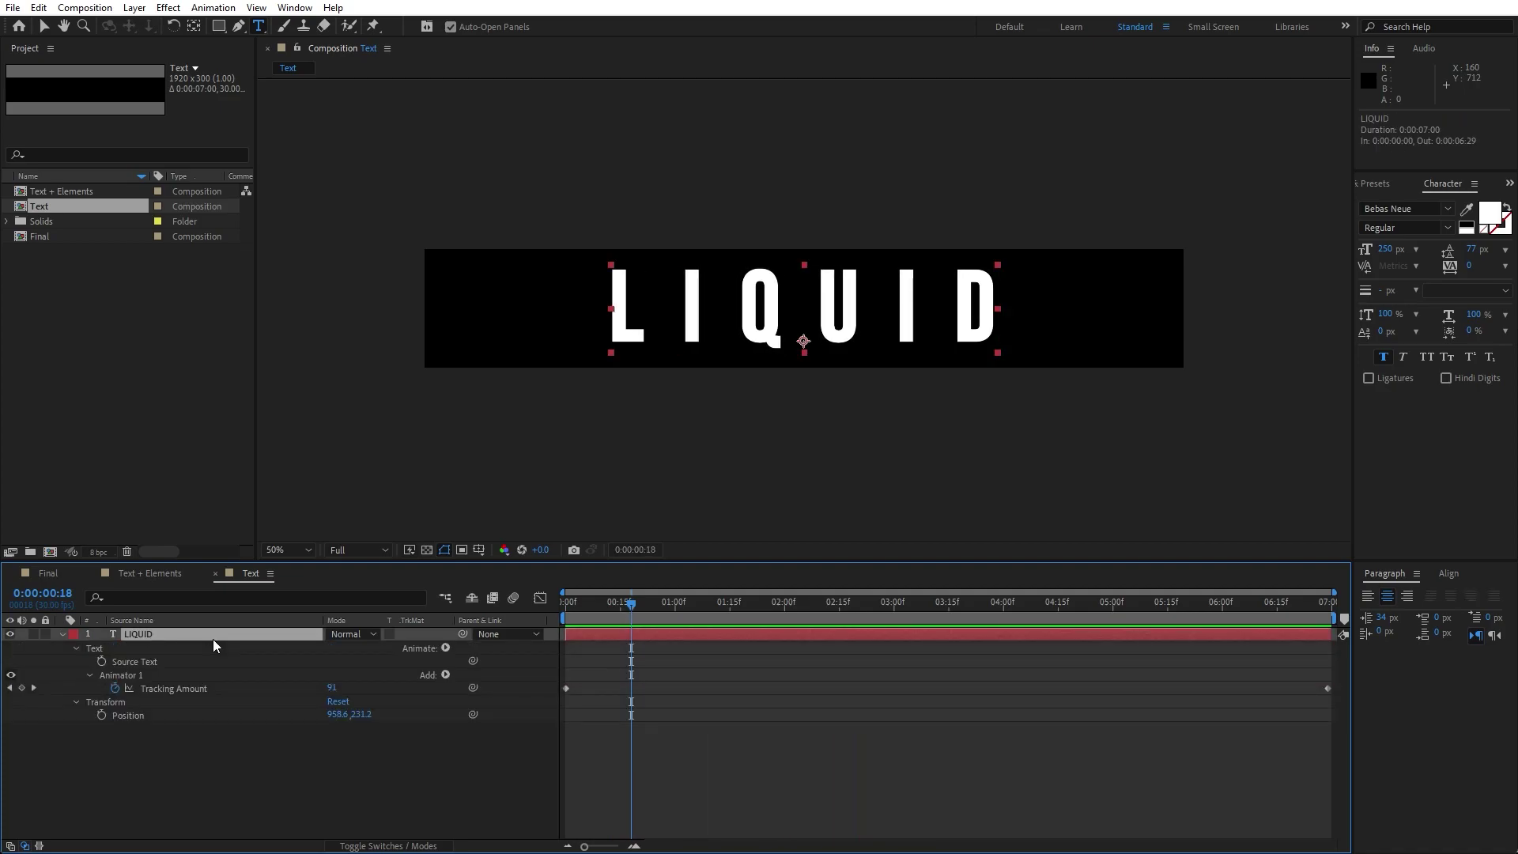
drag(559, 715, 1340, 648)
key(F9)
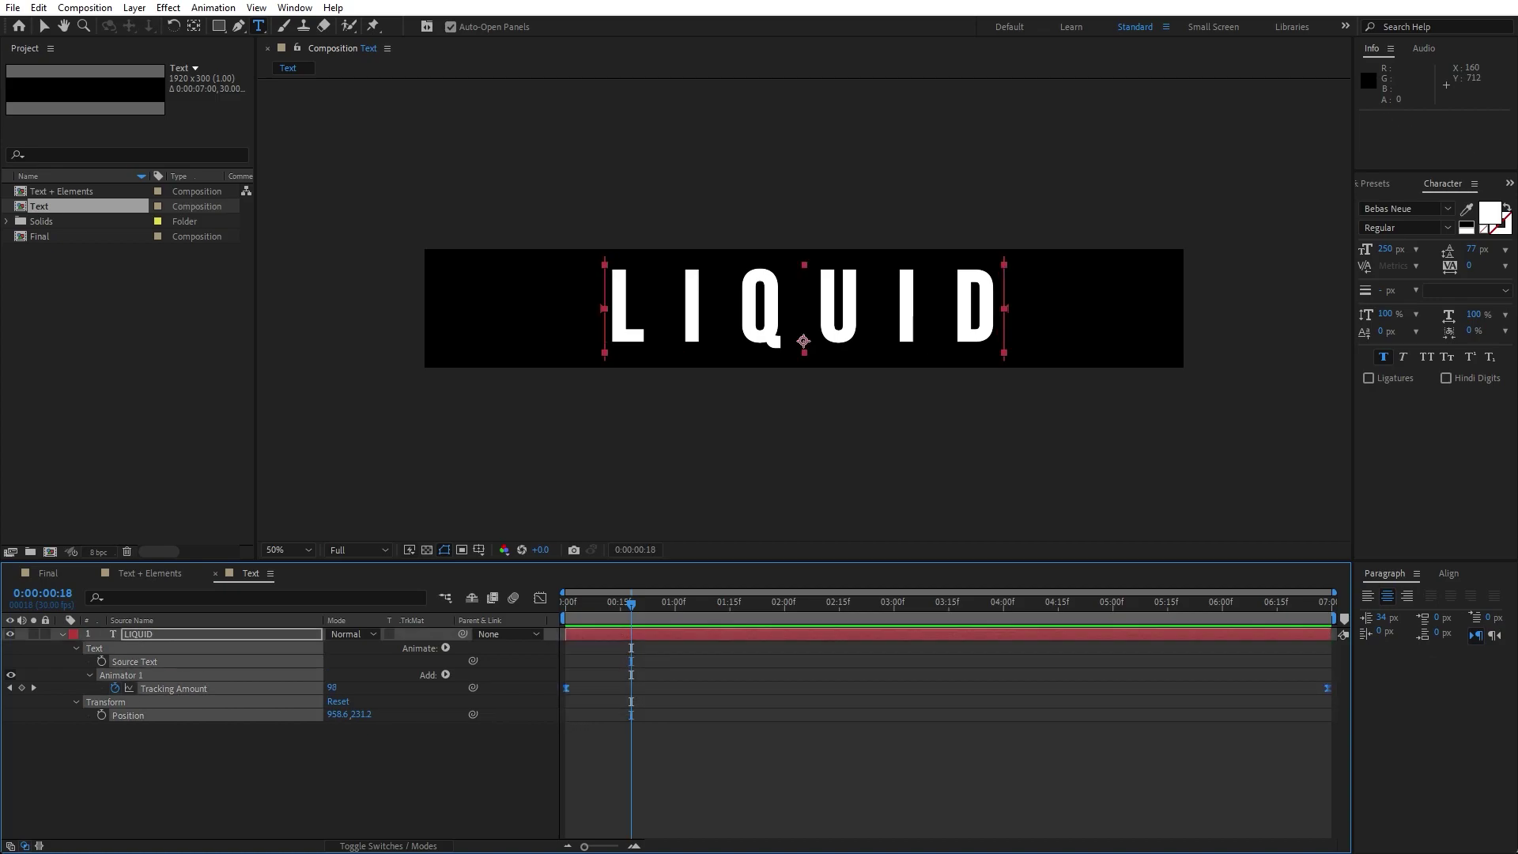
click(62, 635)
click(132, 752)
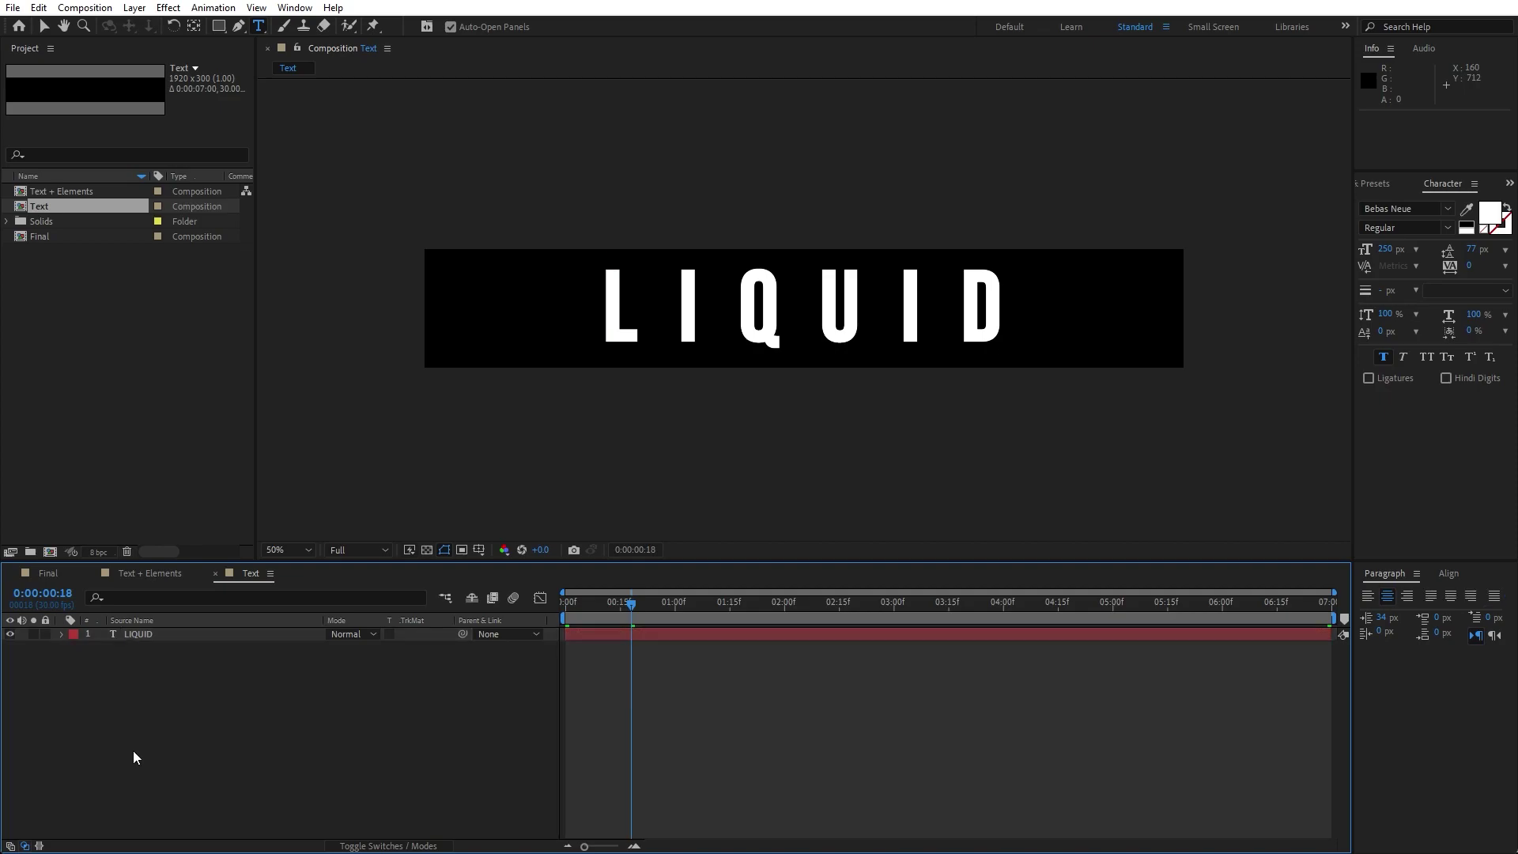
Step: Place the Text comp inside the Text + Elements composition
click(215, 575)
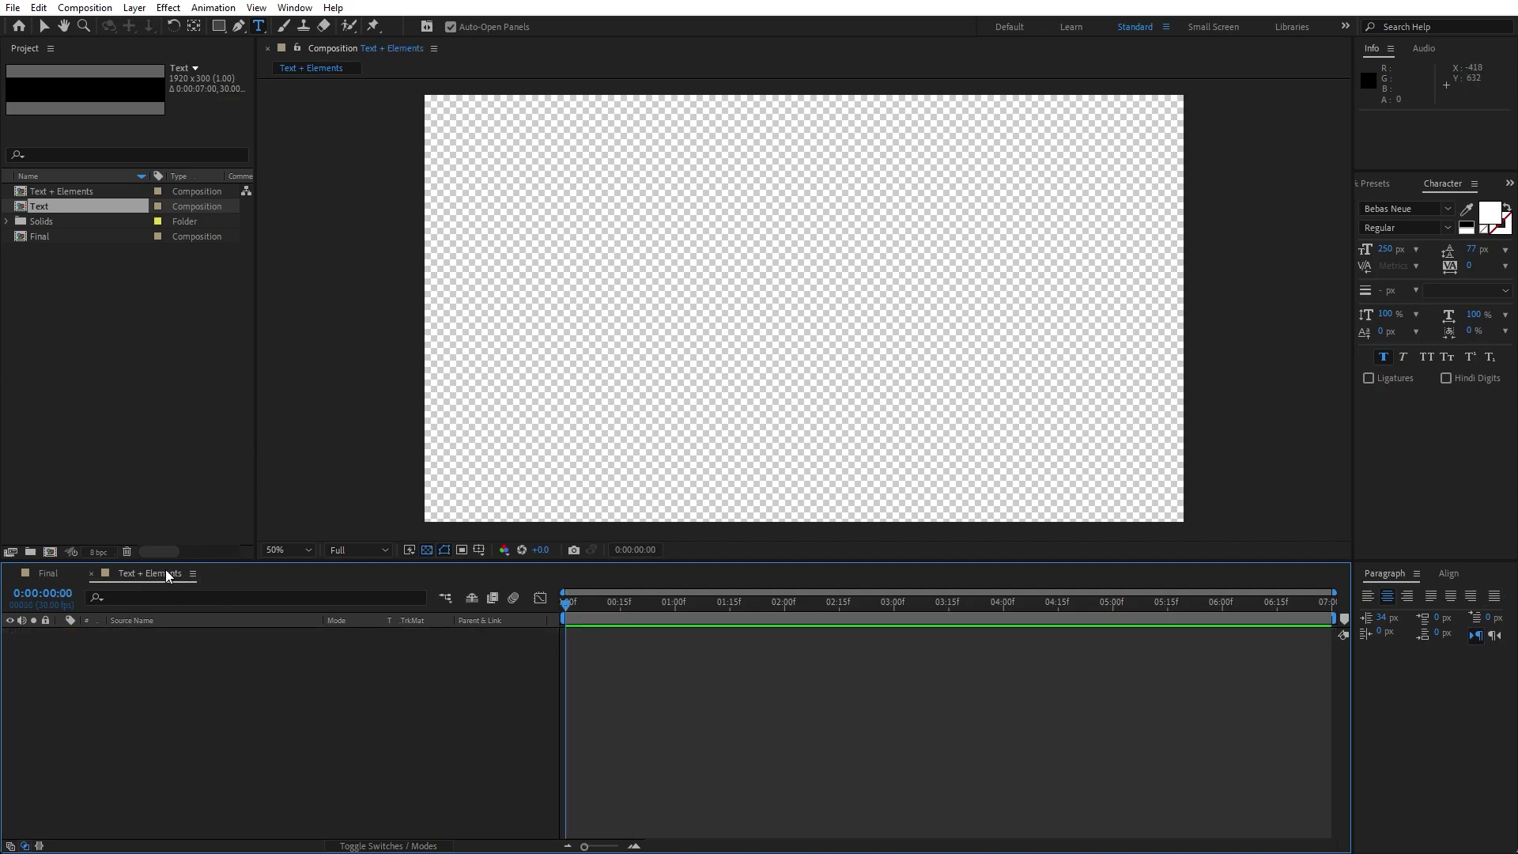
click(60, 194)
click(44, 208)
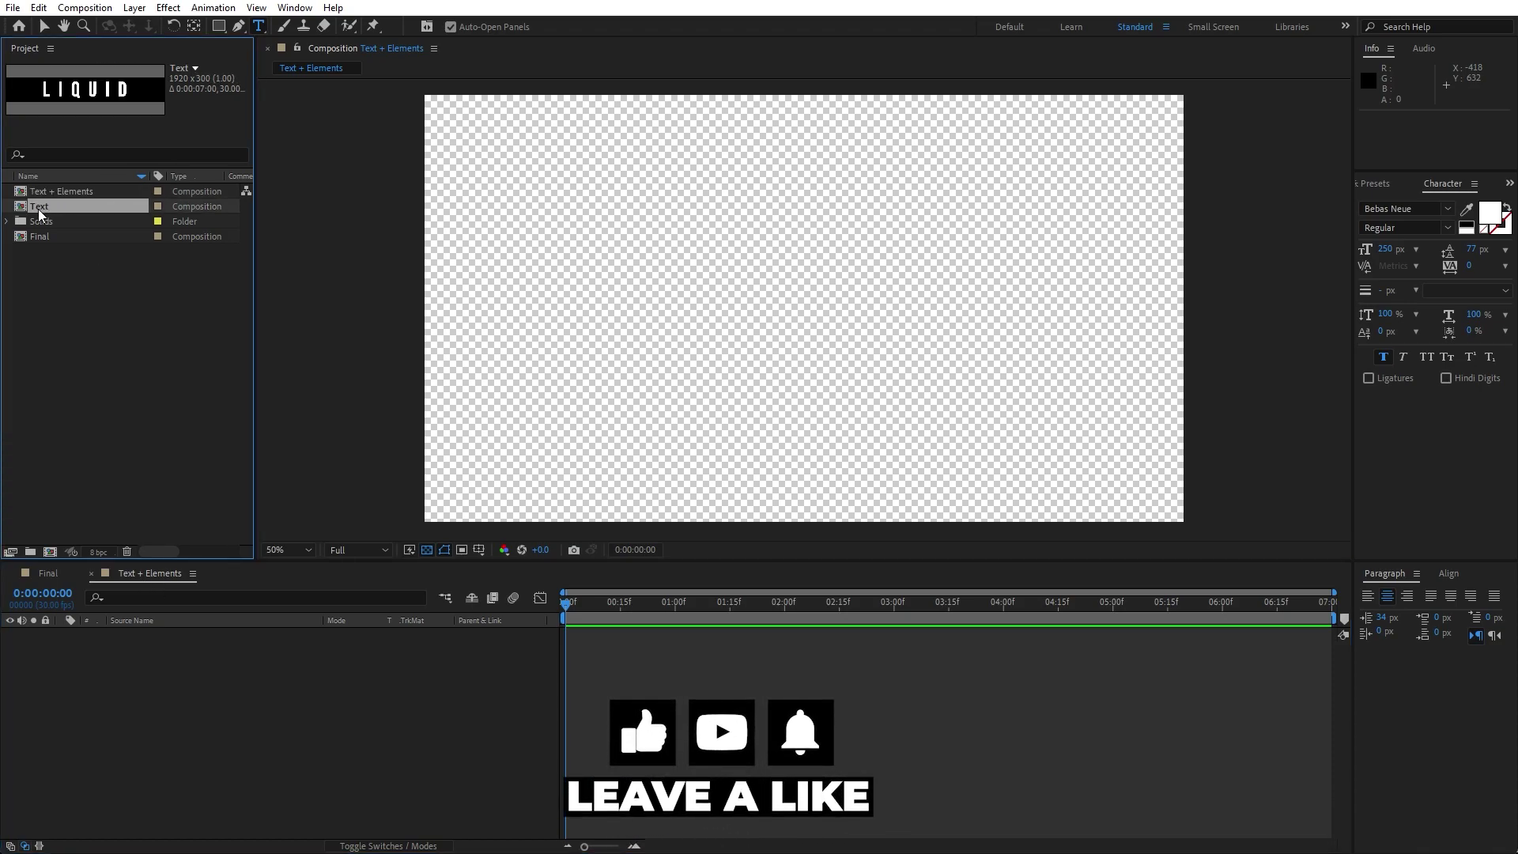
drag(40, 208, 215, 700)
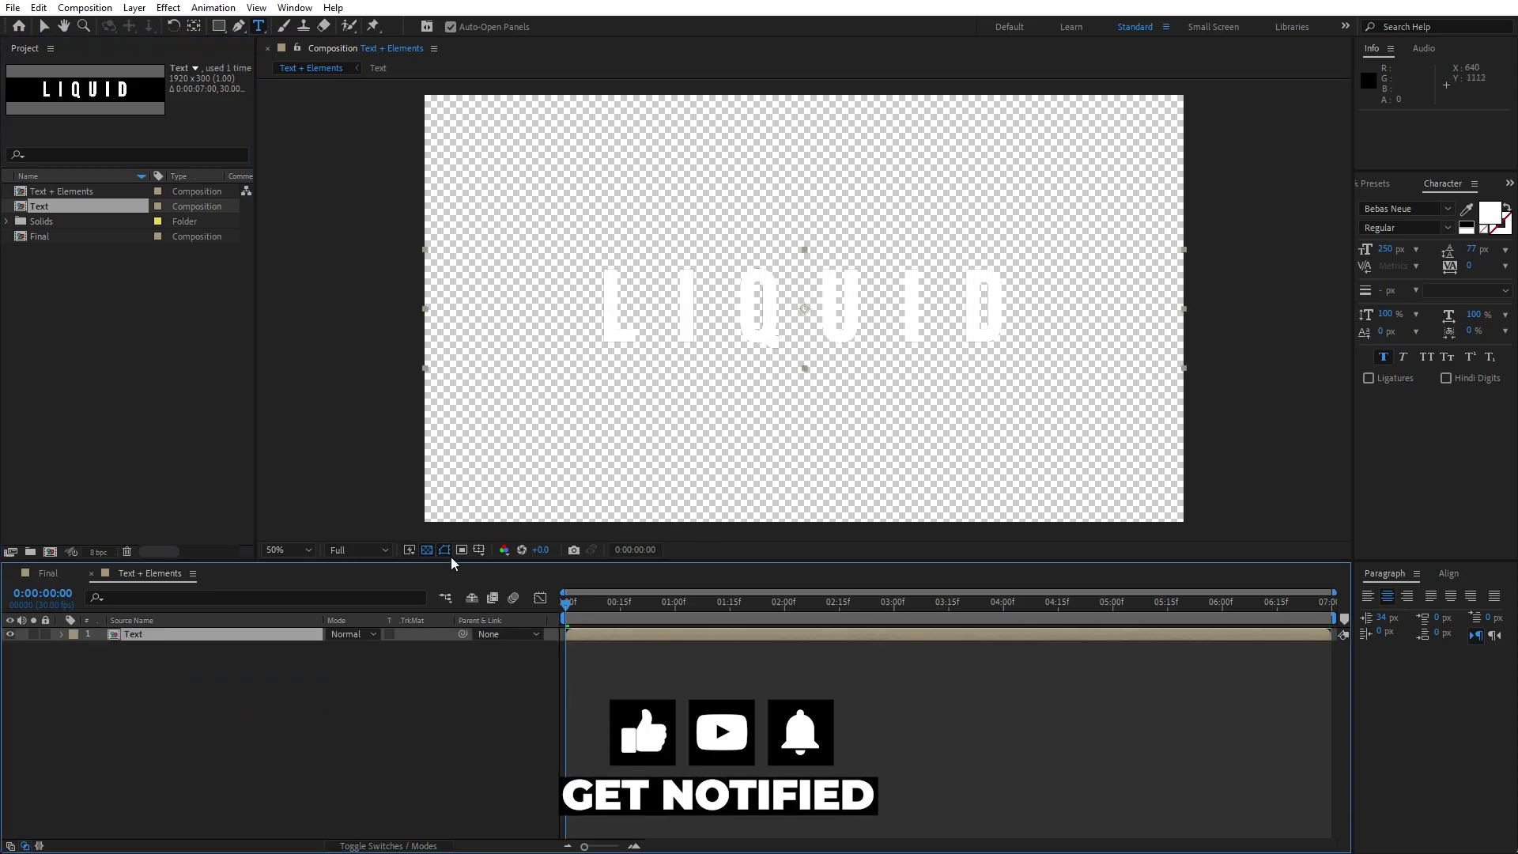
click(428, 550)
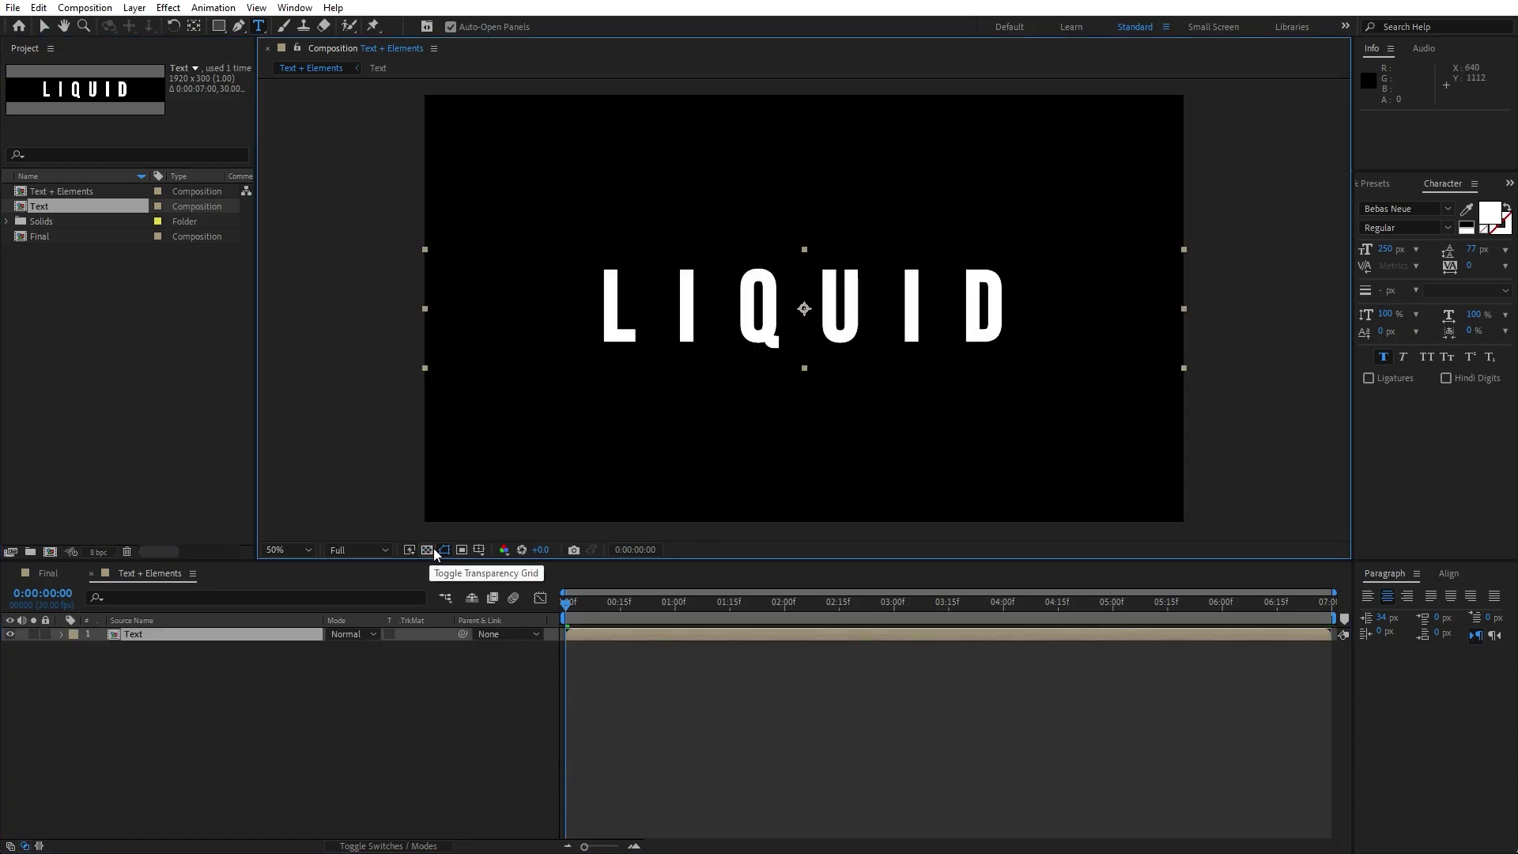
Step: Paste Final's Animation BG below Text and set its track matte to Alpha Matte 'Text'
click(63, 579)
click(158, 633)
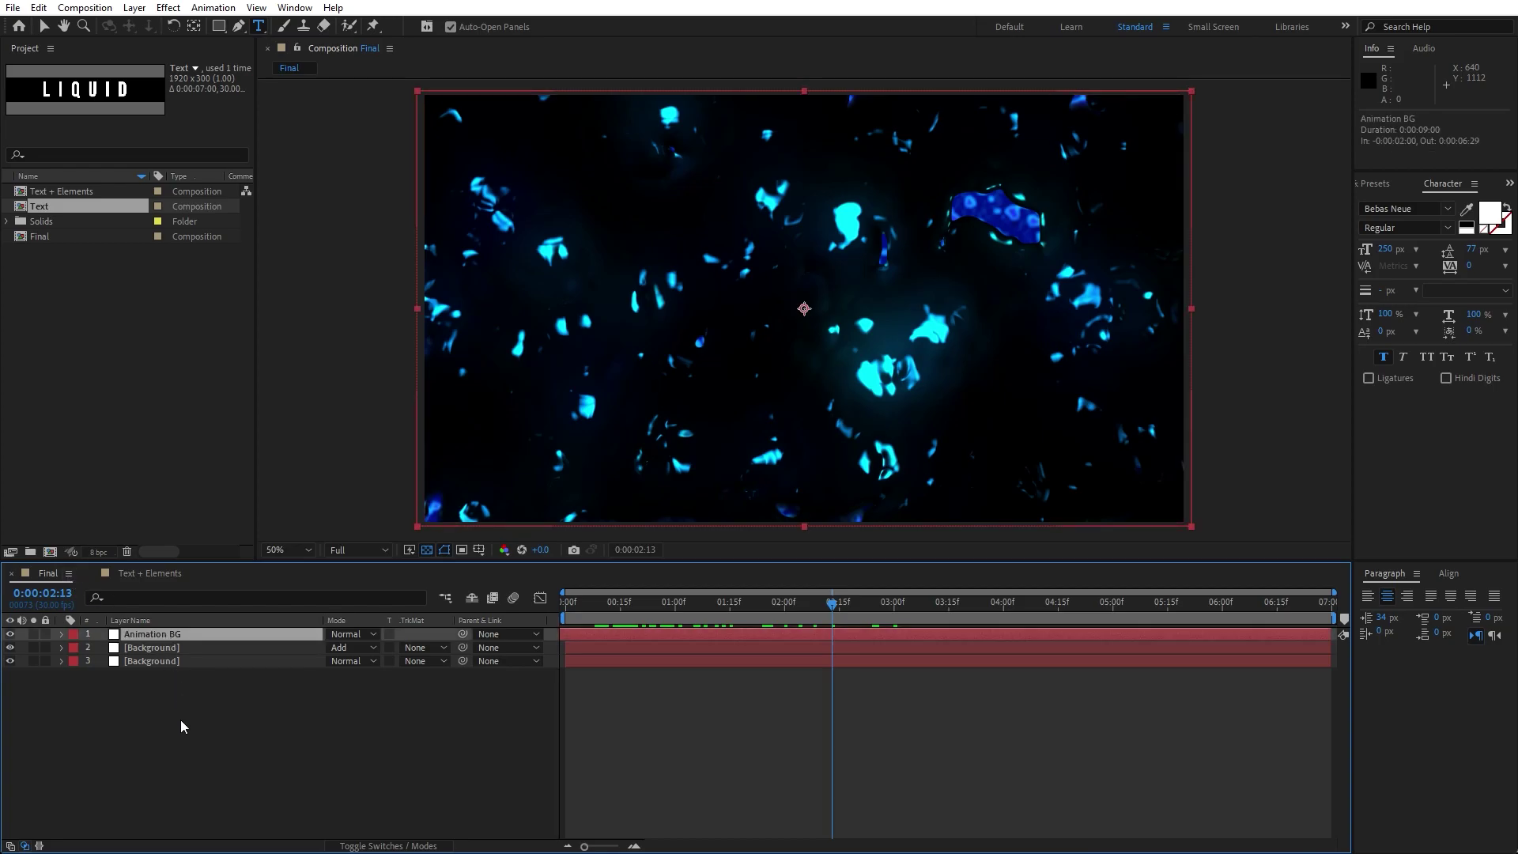
click(140, 572)
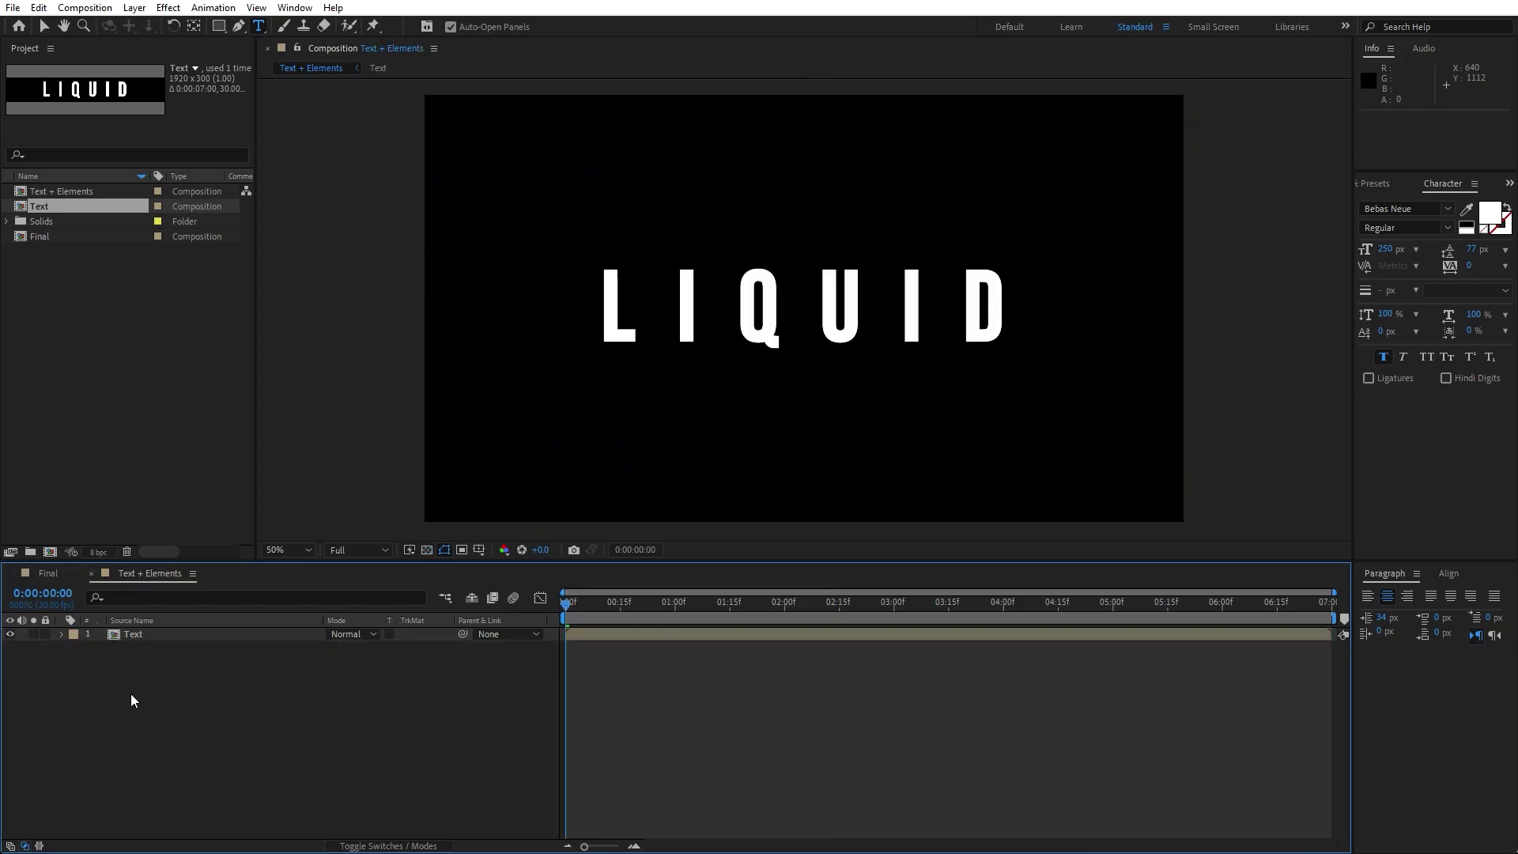
key(ctrl+v)
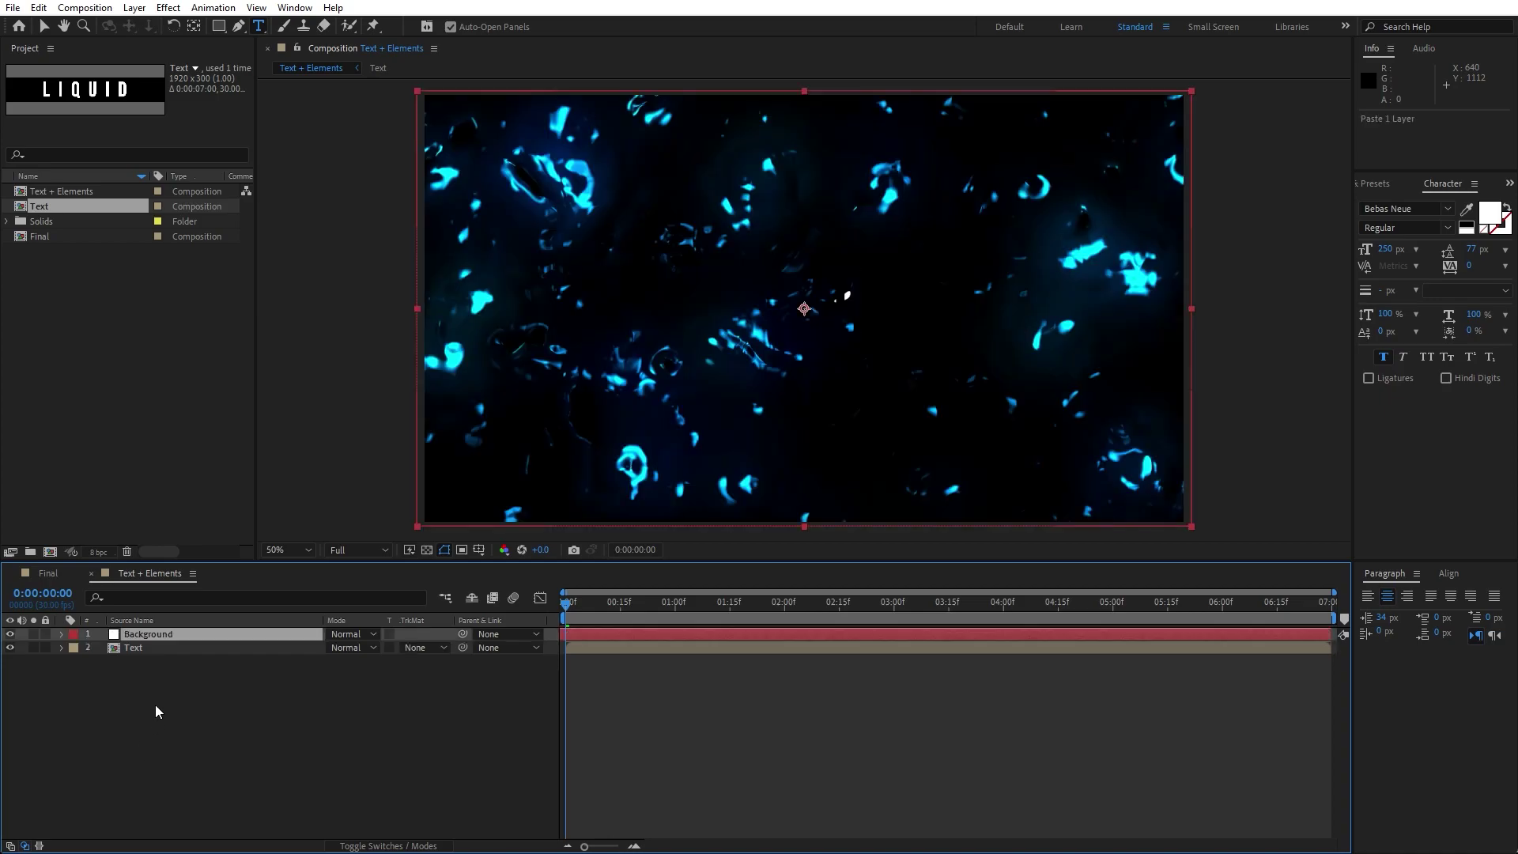
drag(159, 636, 158, 673)
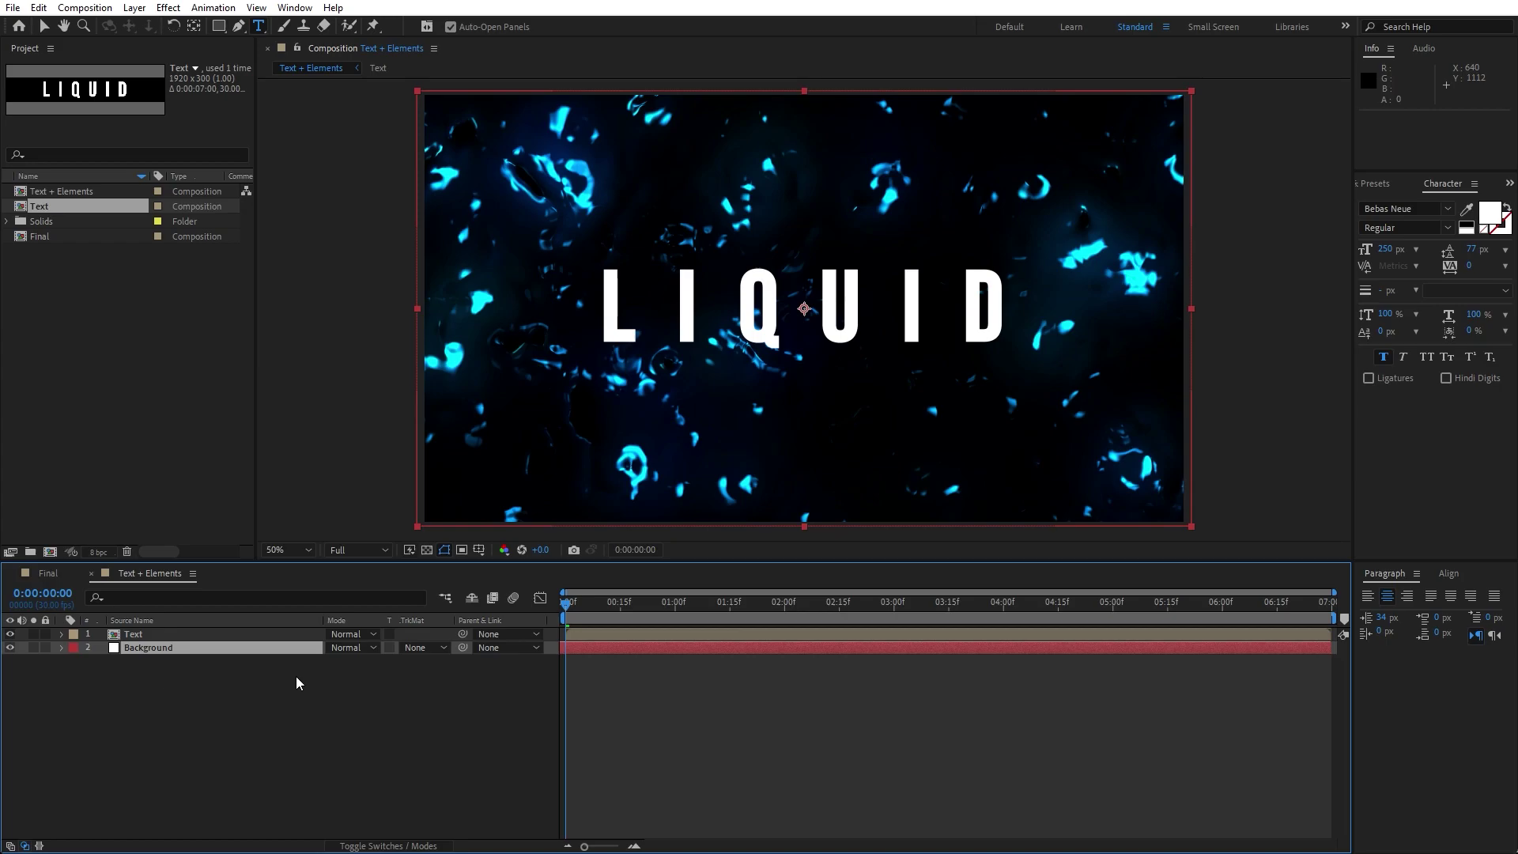
click(425, 648)
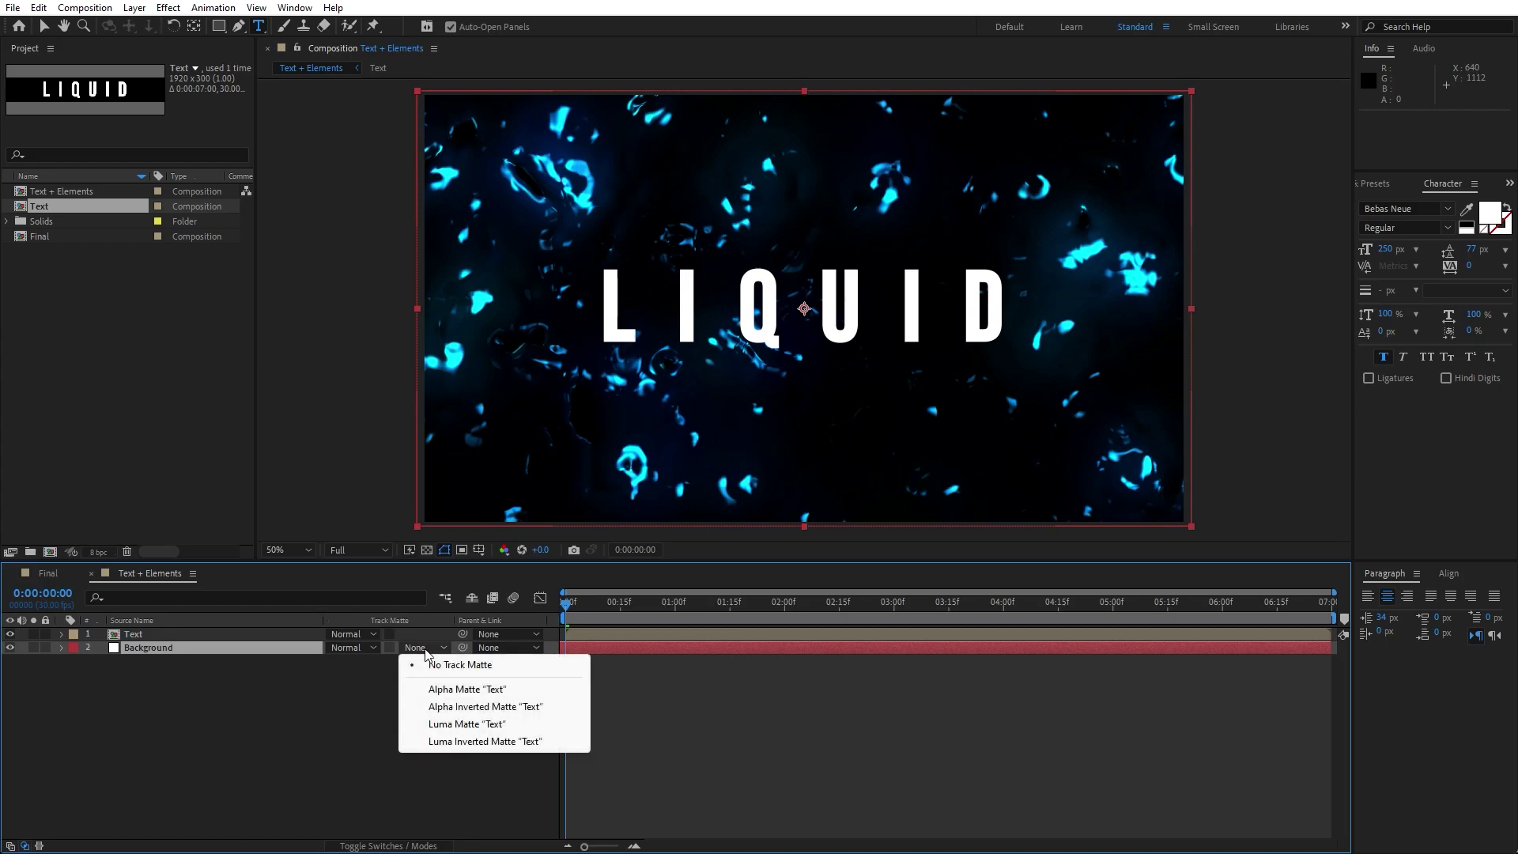
click(451, 683)
drag(567, 601, 747, 608)
Step: Set the Background layer's Fractal Noise Contrast to 2000
click(287, 705)
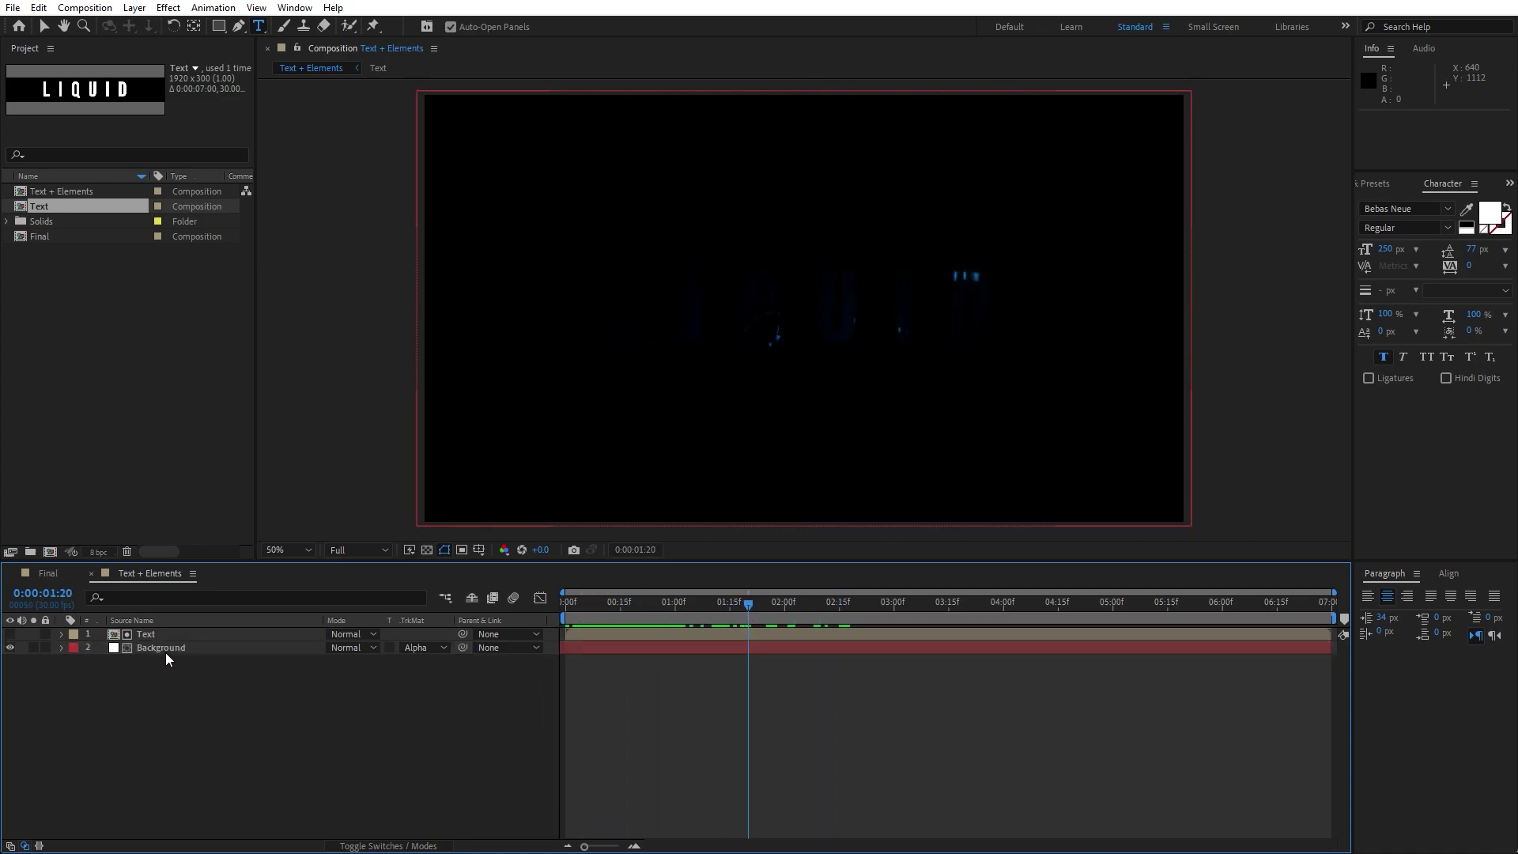
right_click(424, 618)
mouse_move(466, 670)
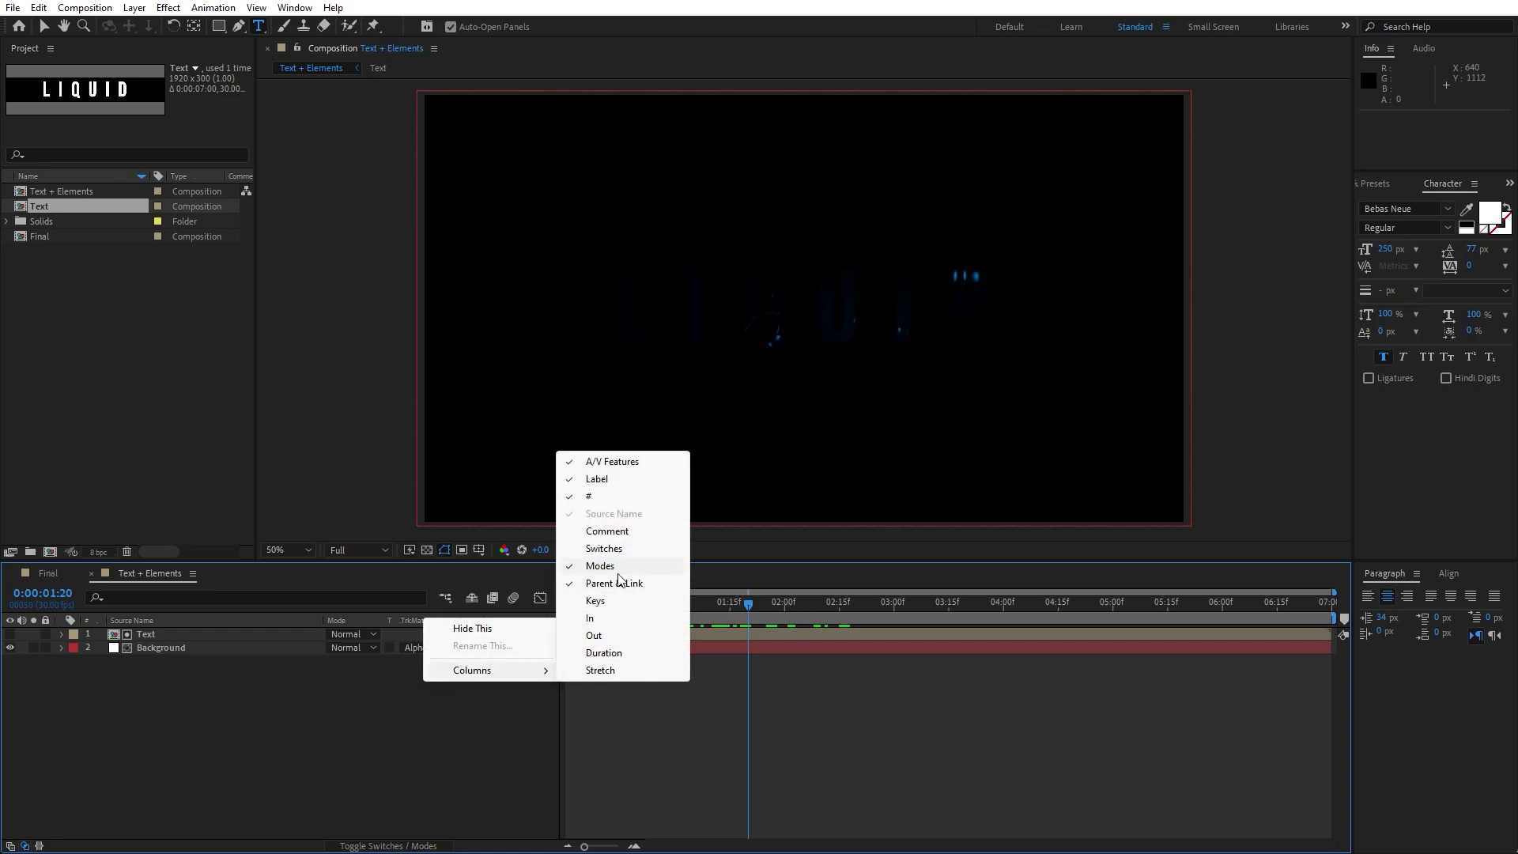
click(209, 743)
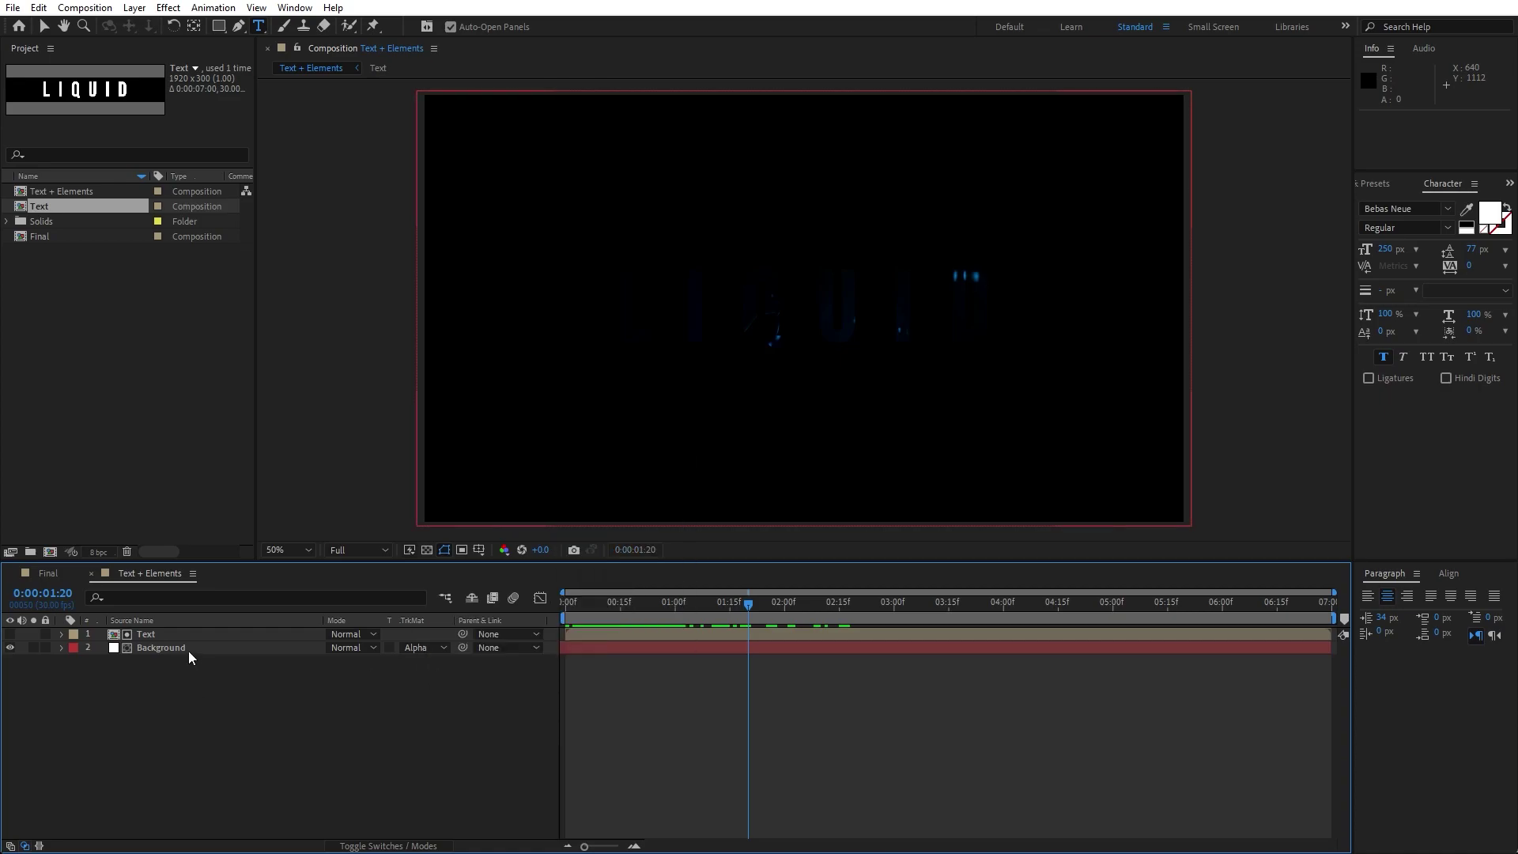
click(163, 648)
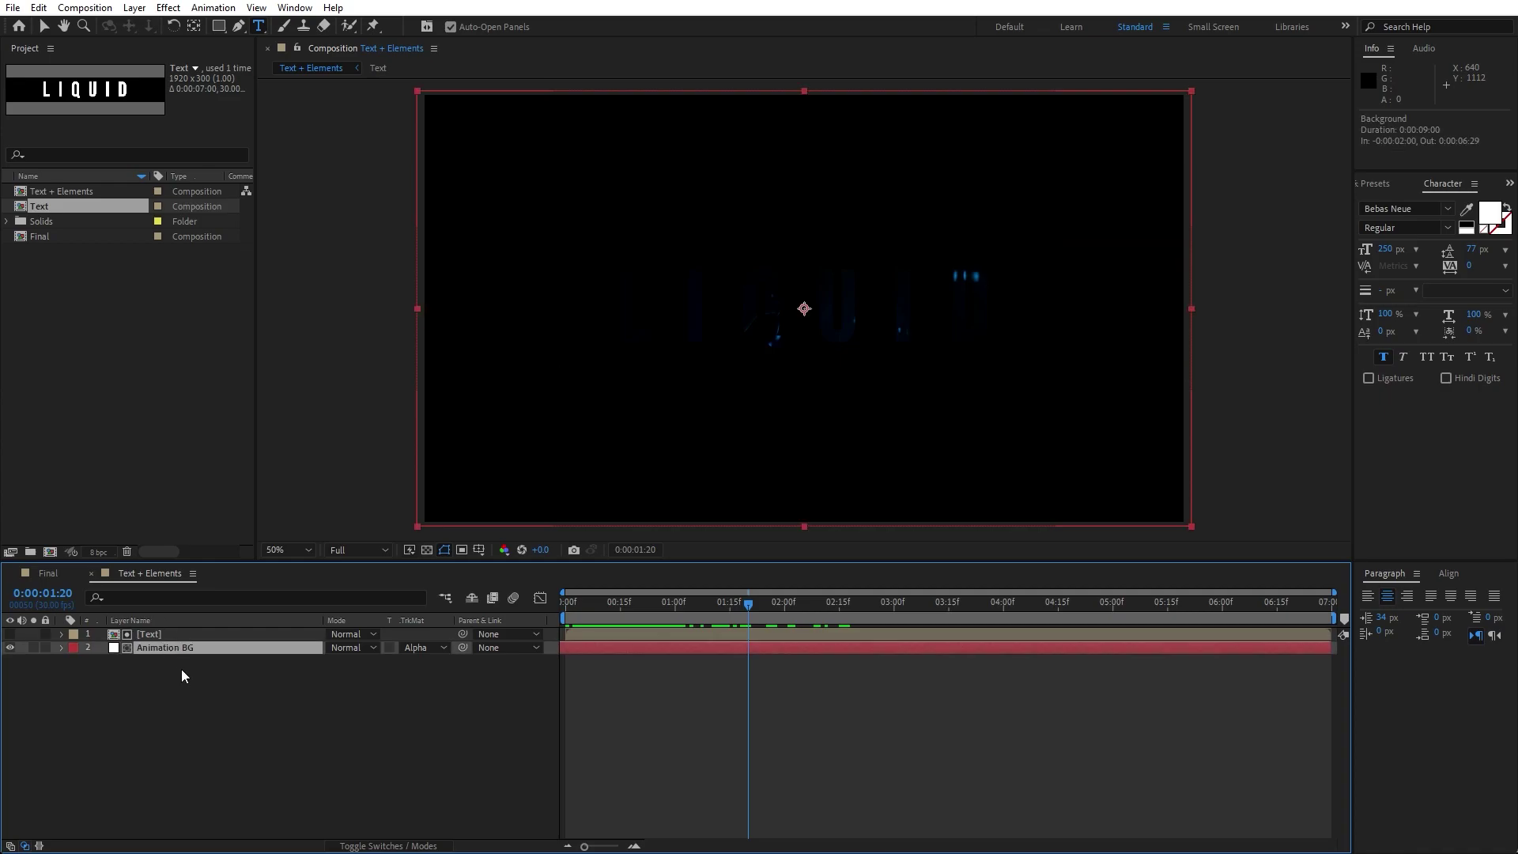
key(F3)
click(151, 135)
text(2000)
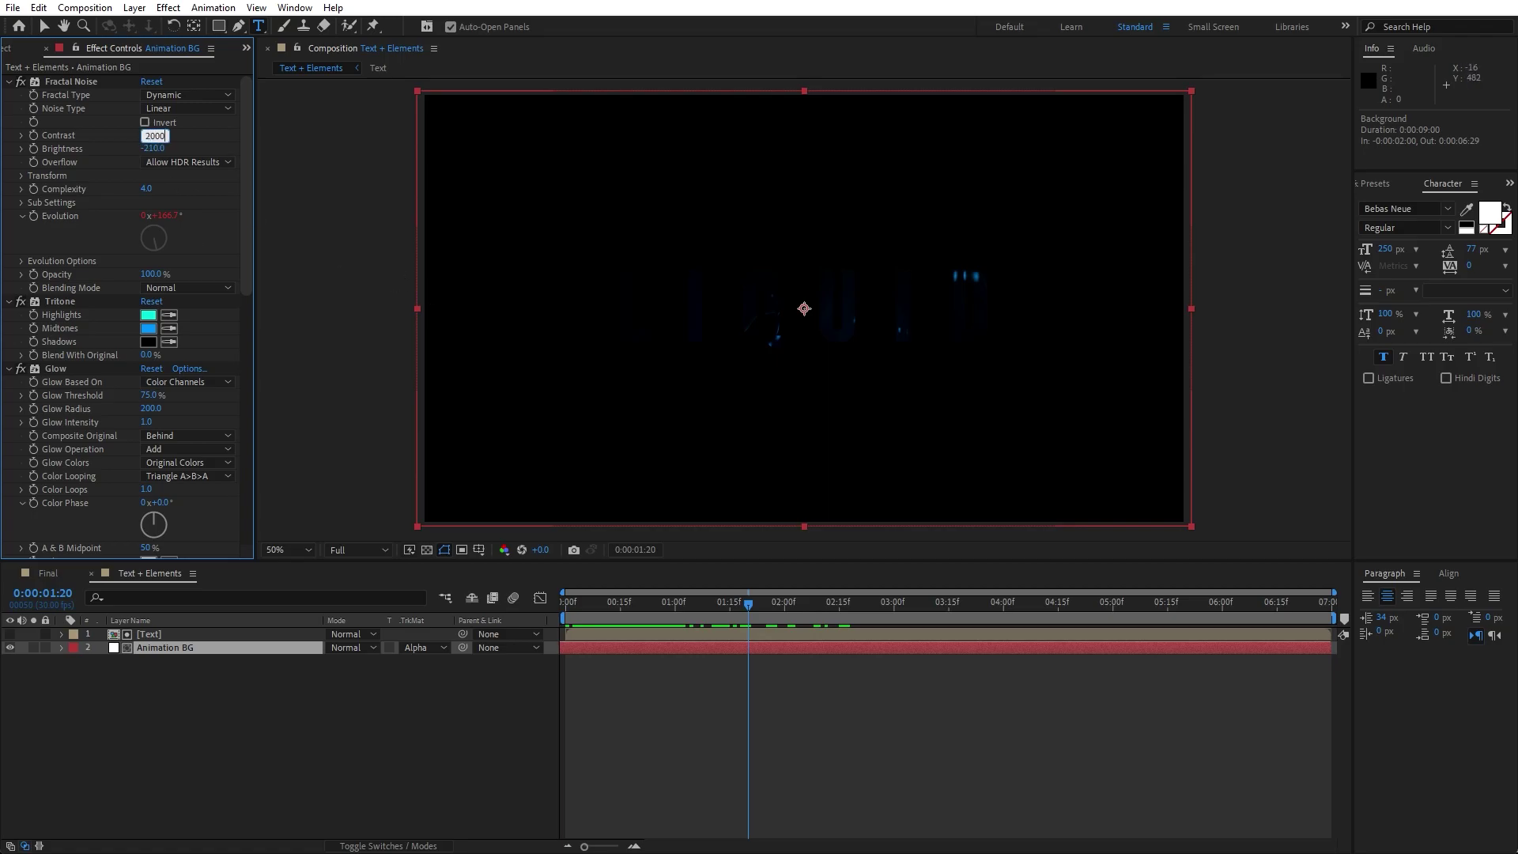
key(Return)
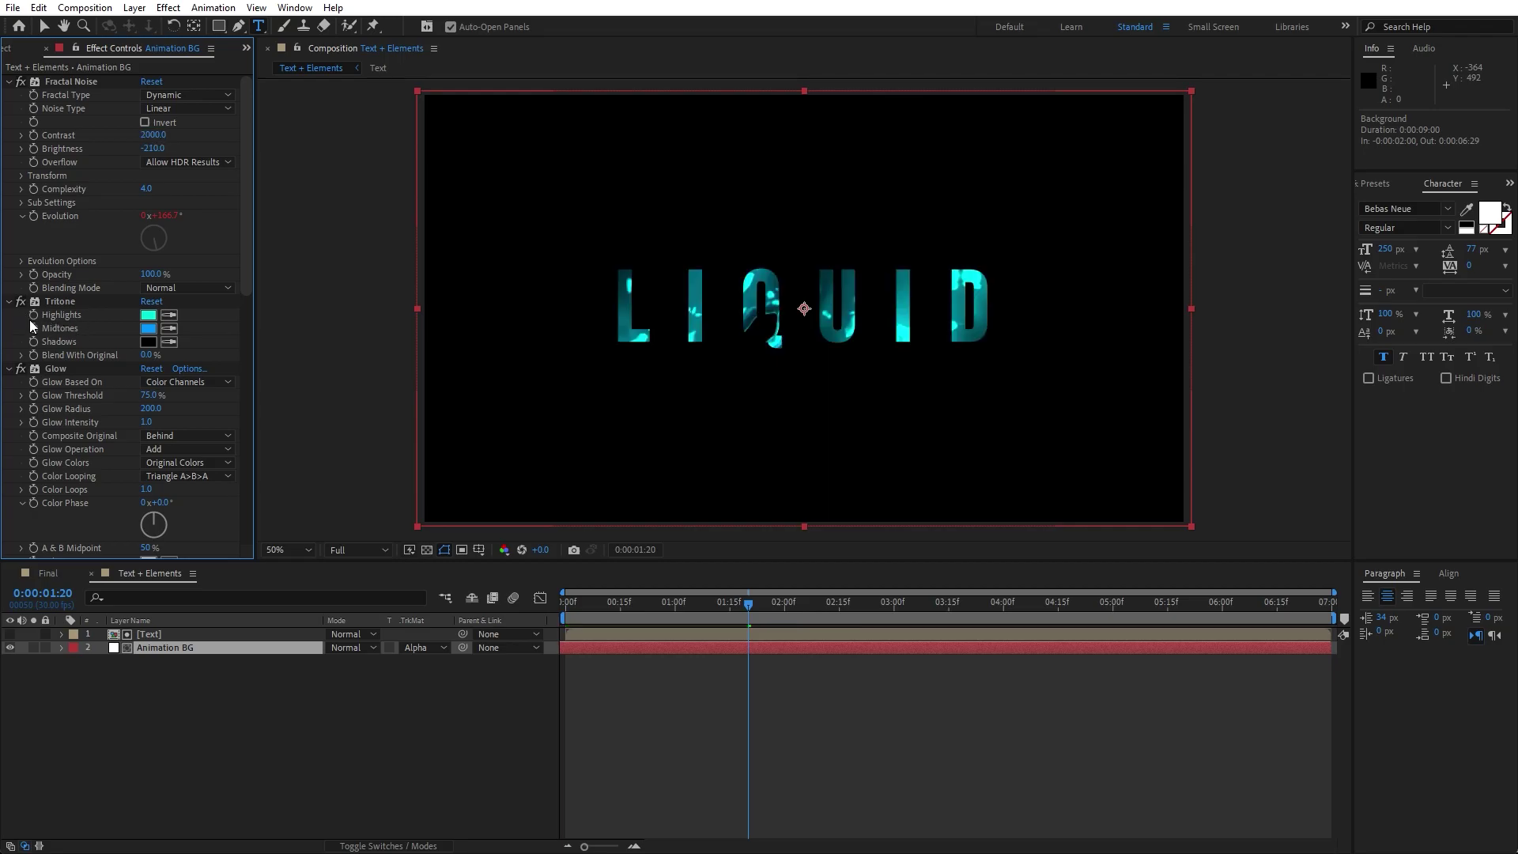
Step: Darken the Tritone highlight colour to near-black 020202
click(62, 315)
click(150, 315)
mouse_move(941, 597)
mouse_down()
mouse_move(899, 603)
mouse_move(871, 651)
mouse_move(847, 642)
mouse_move(834, 687)
mouse_up()
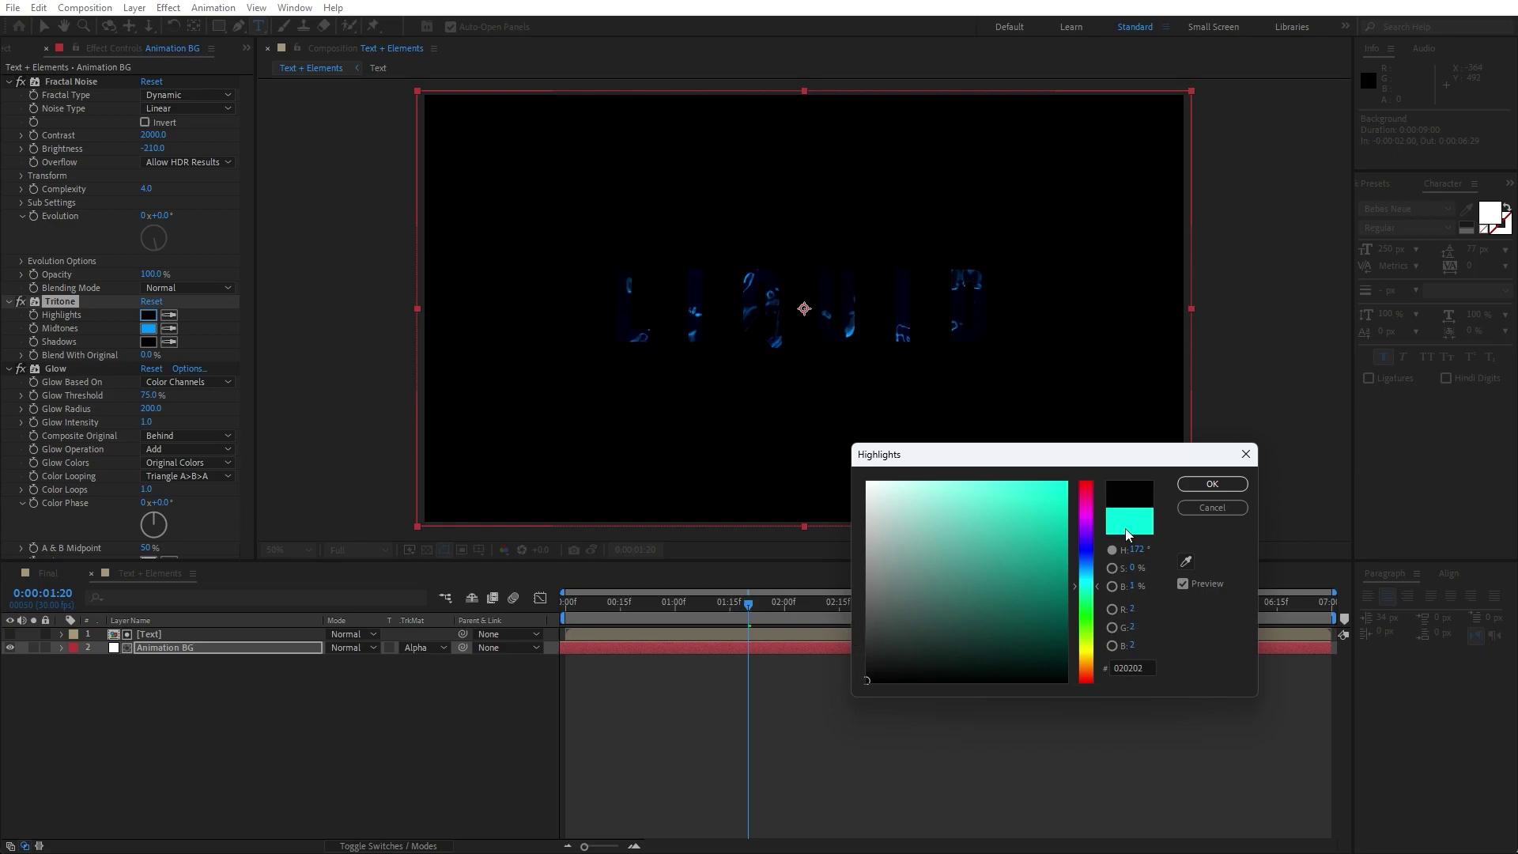
click(1211, 484)
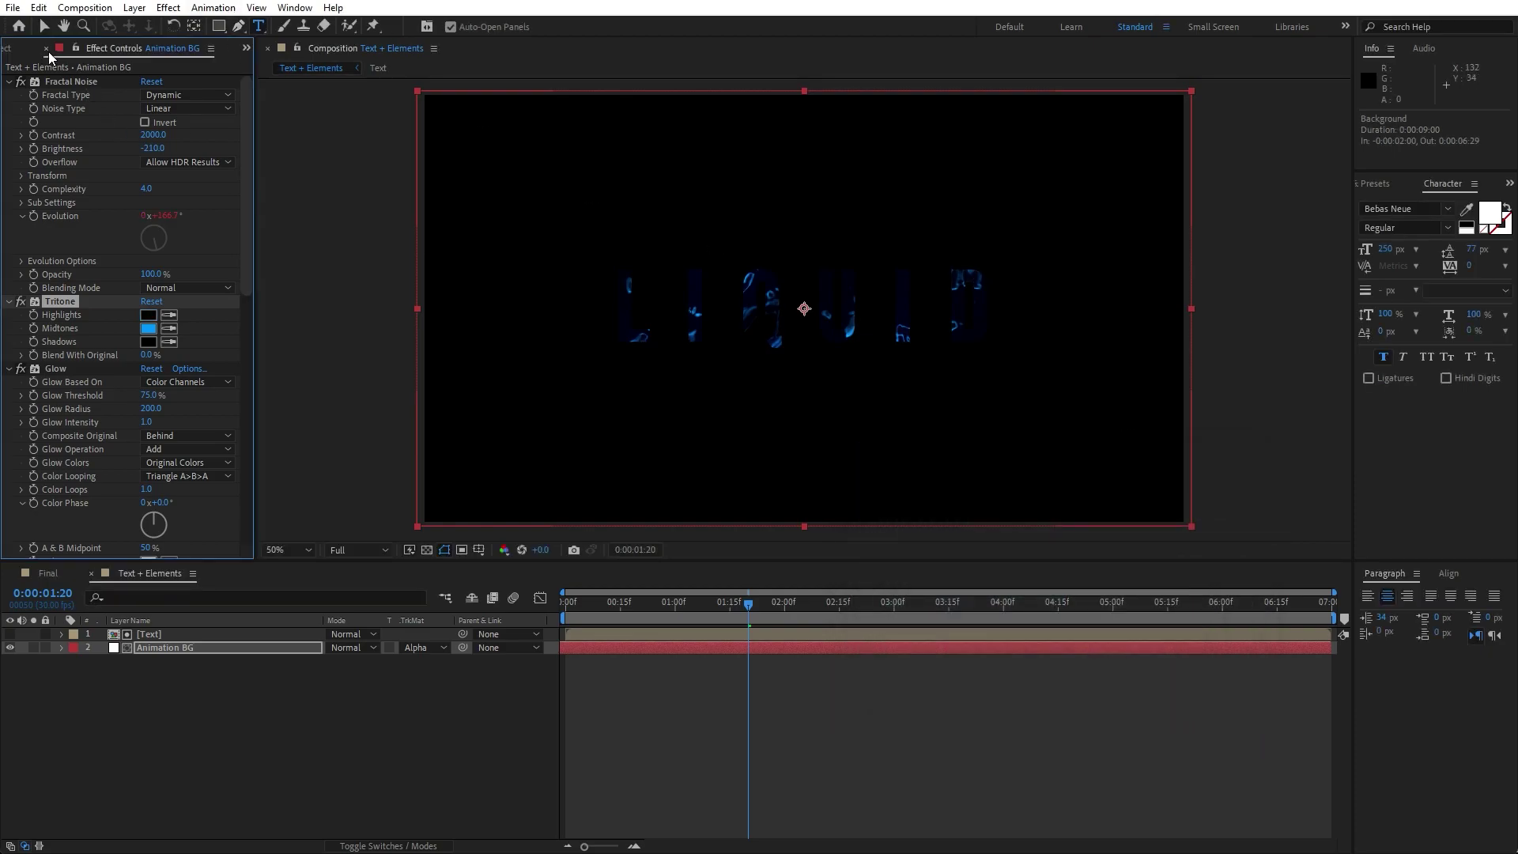
click(46, 49)
Step: Add Text + Elements as the top layer of Final and preview the LIQUID title
click(92, 573)
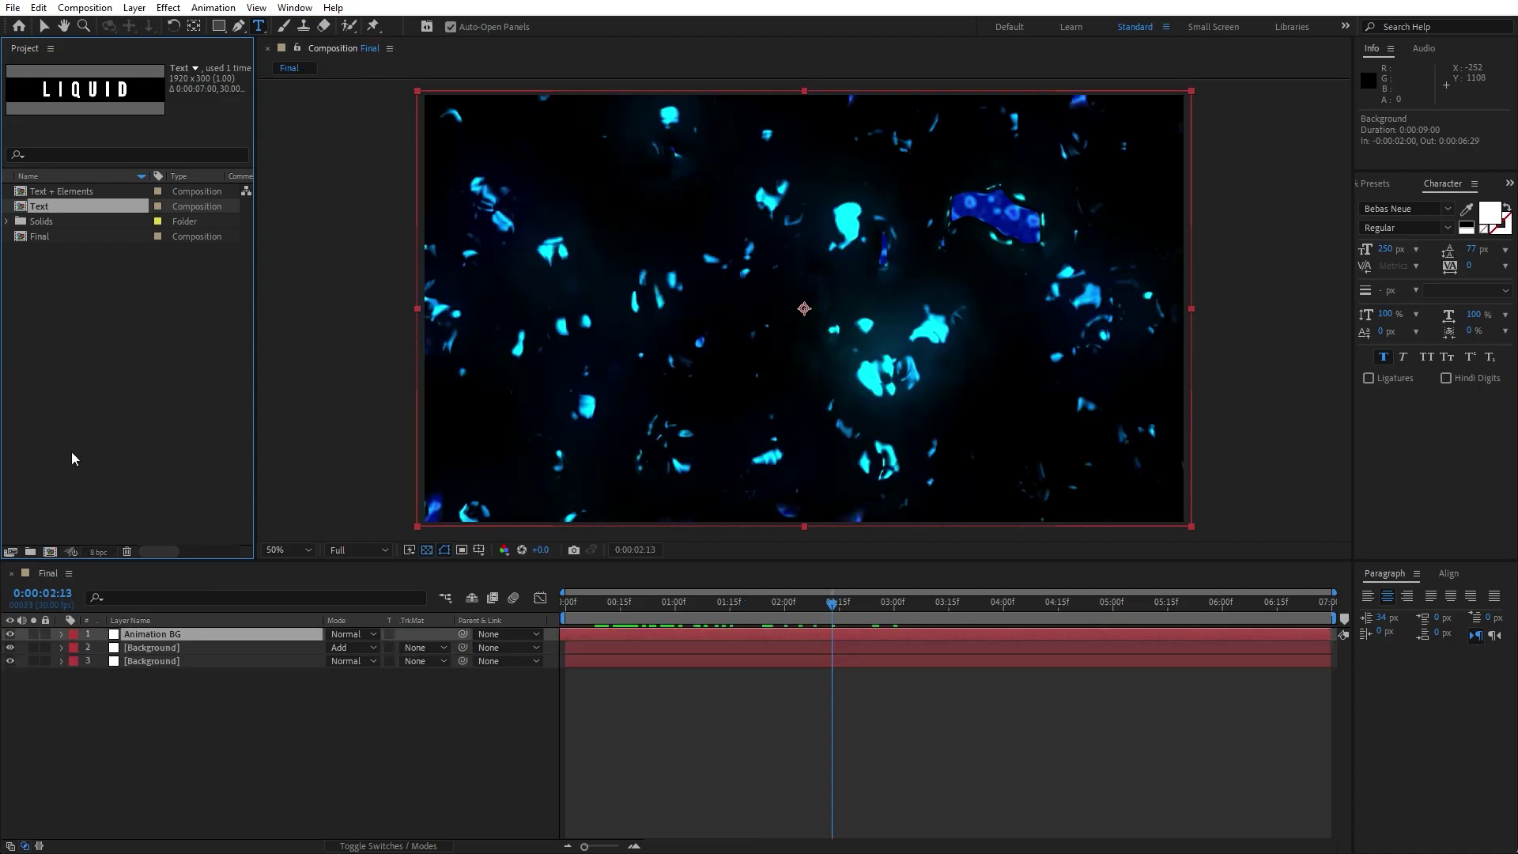
click(71, 453)
click(74, 196)
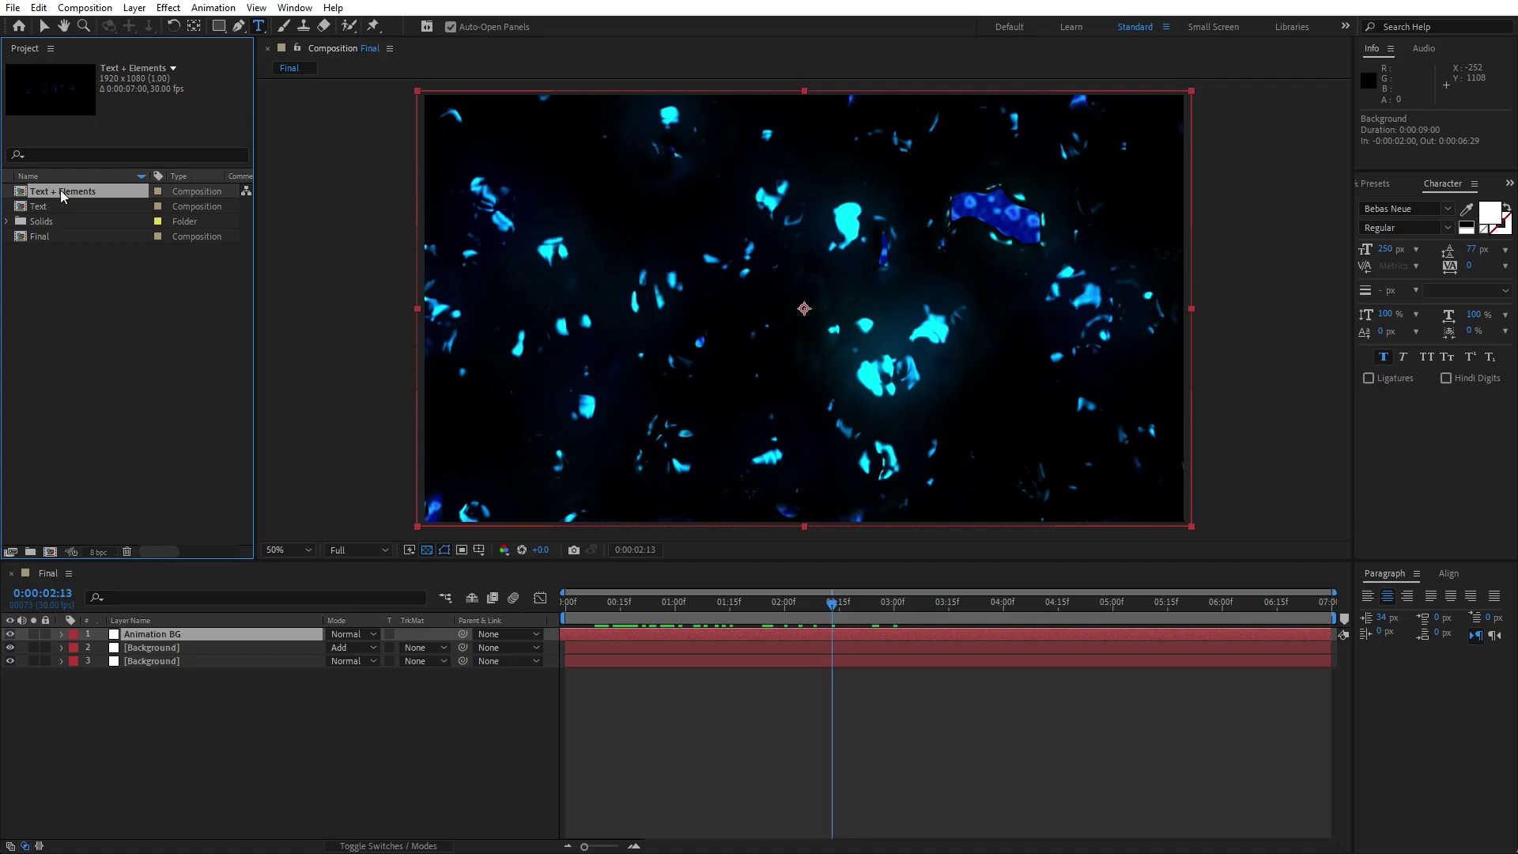
drag(60, 190, 277, 633)
click(276, 735)
key(space)
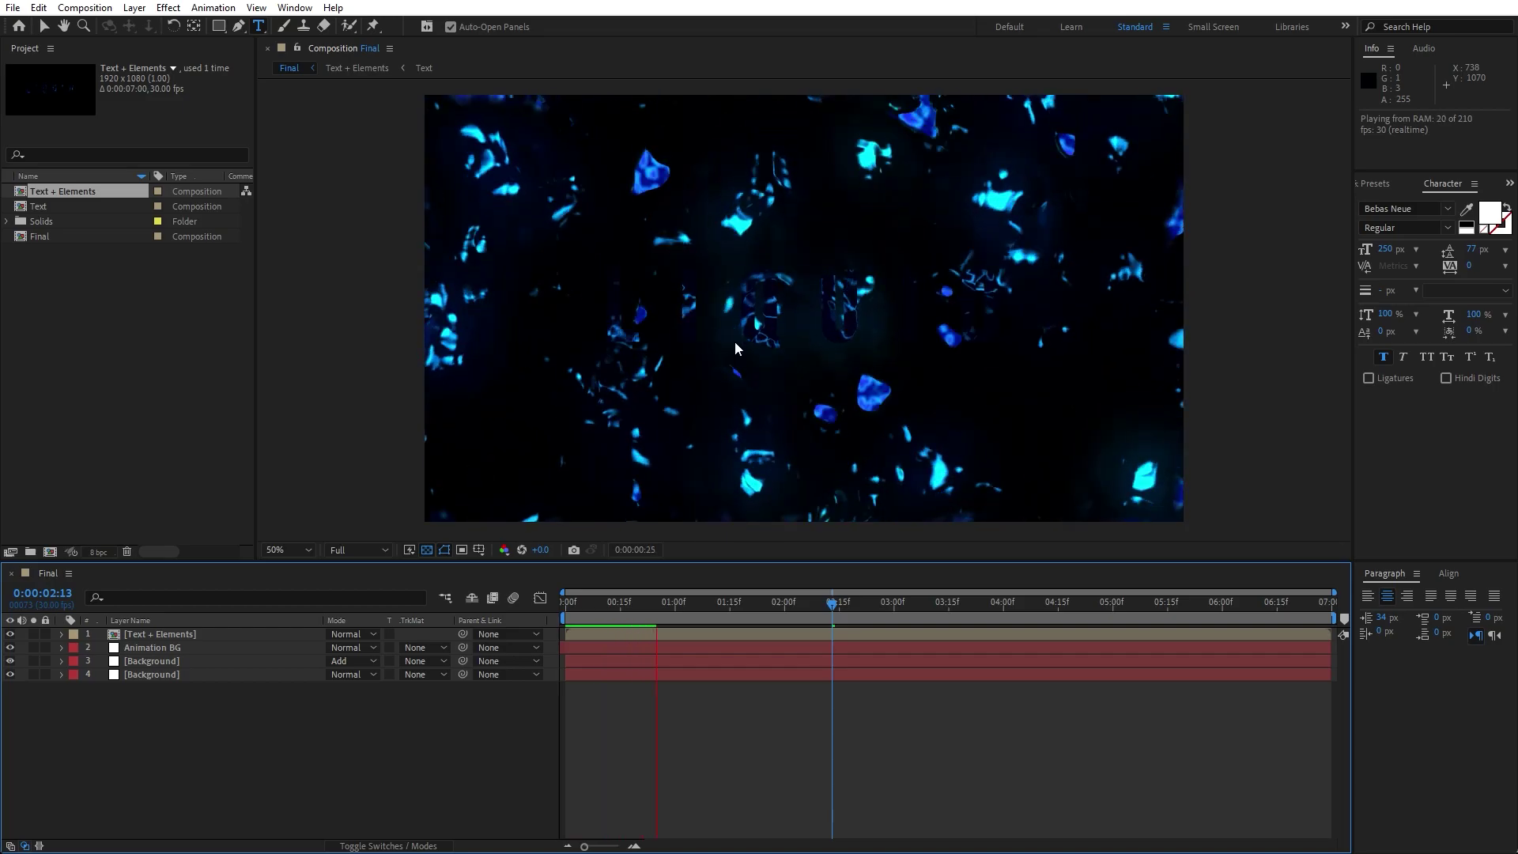
mouse_move(675, 608)
mouse_down()
mouse_move(629, 609)
mouse_move(670, 621)
mouse_up()
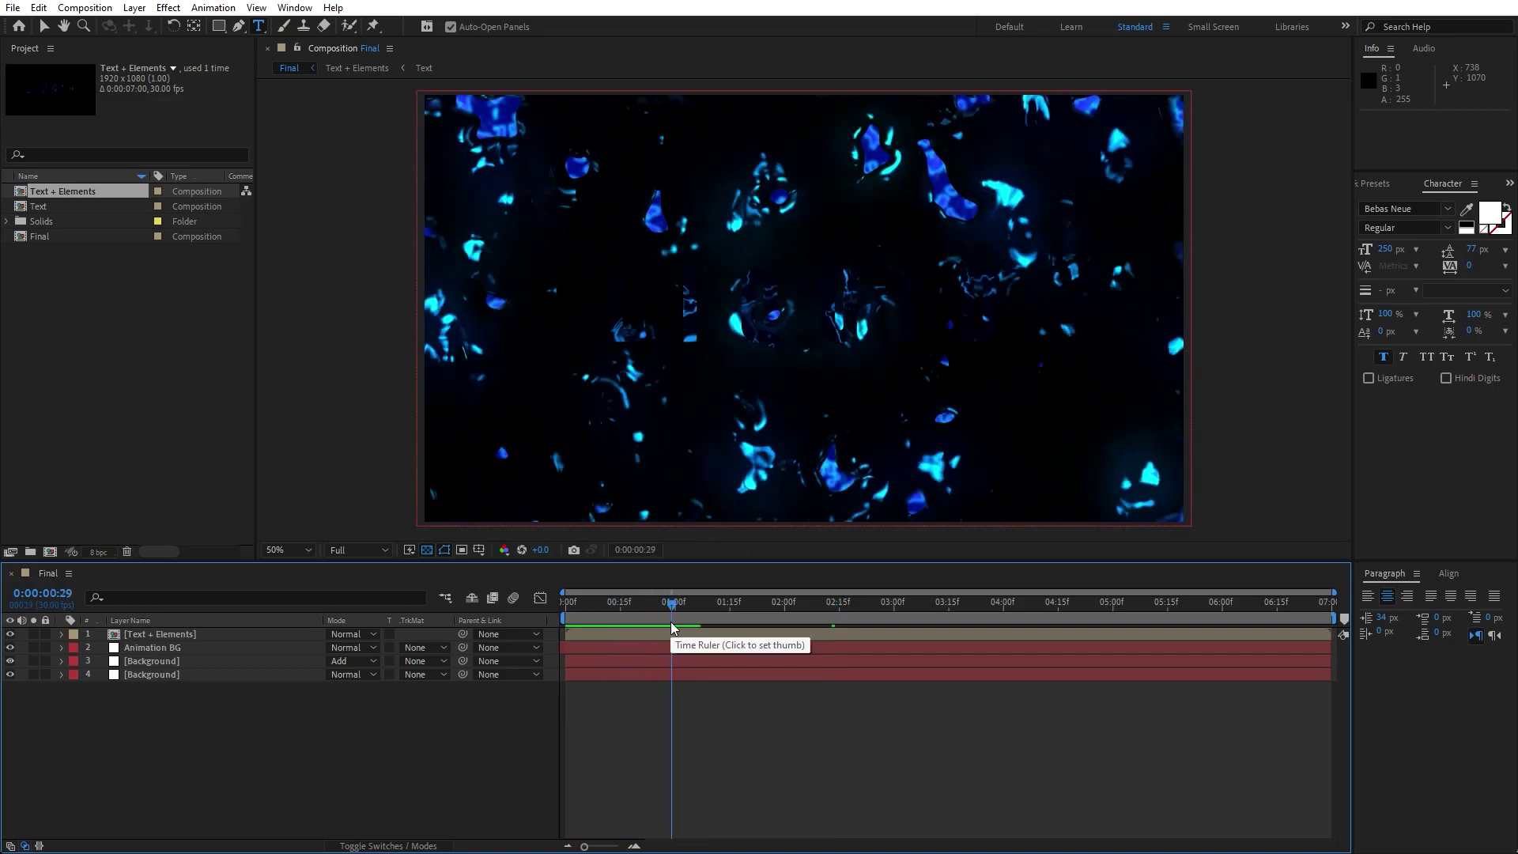
key(v)
key(equal)
Step: Duplicate the Text + Elements layer, start the copy two frames later, and label it purple
click(171, 635)
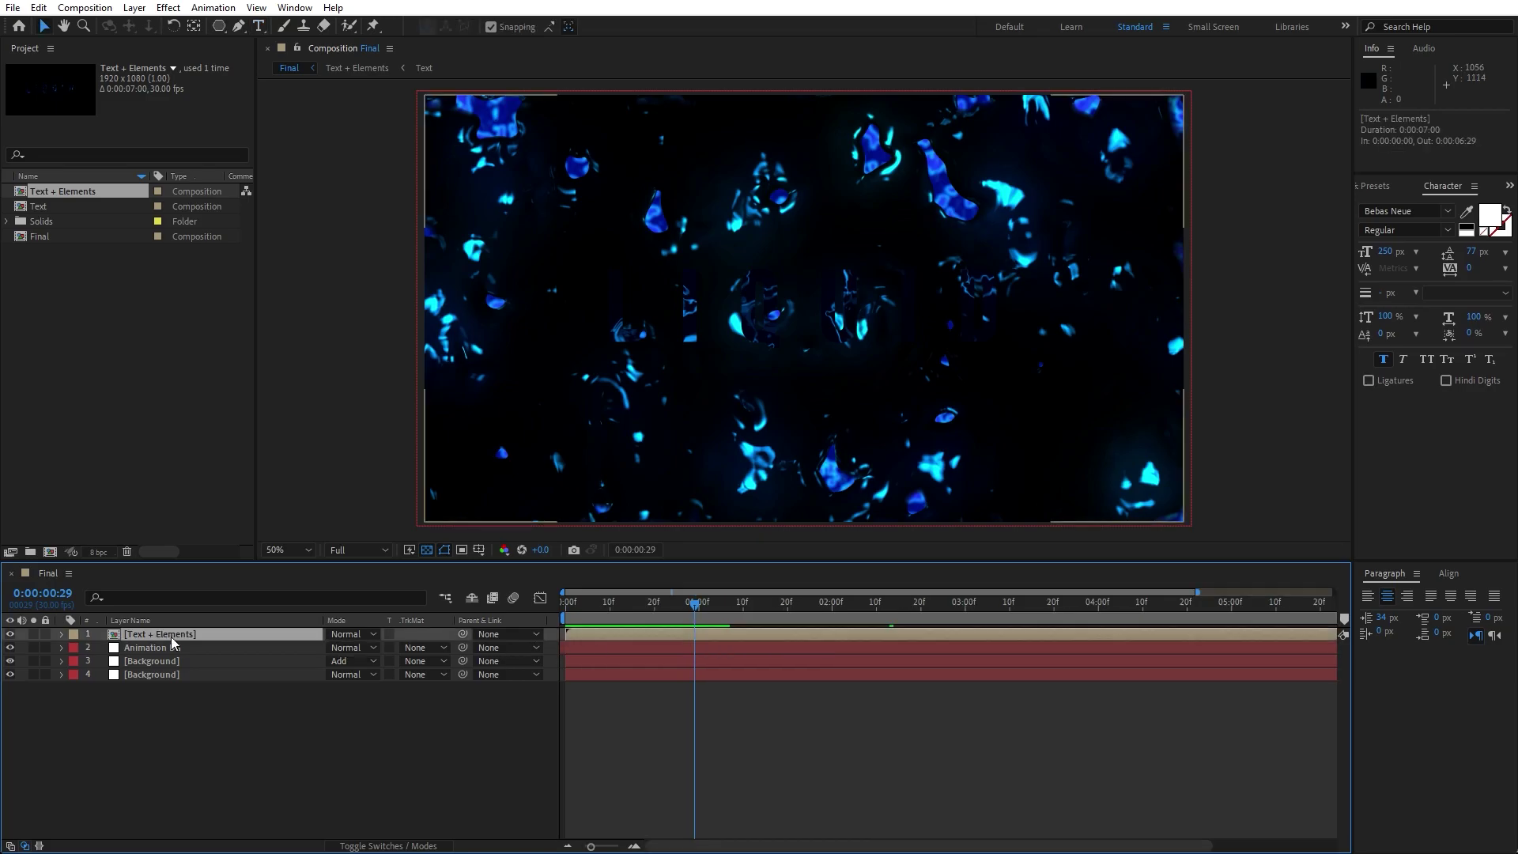
key(ctrl+d)
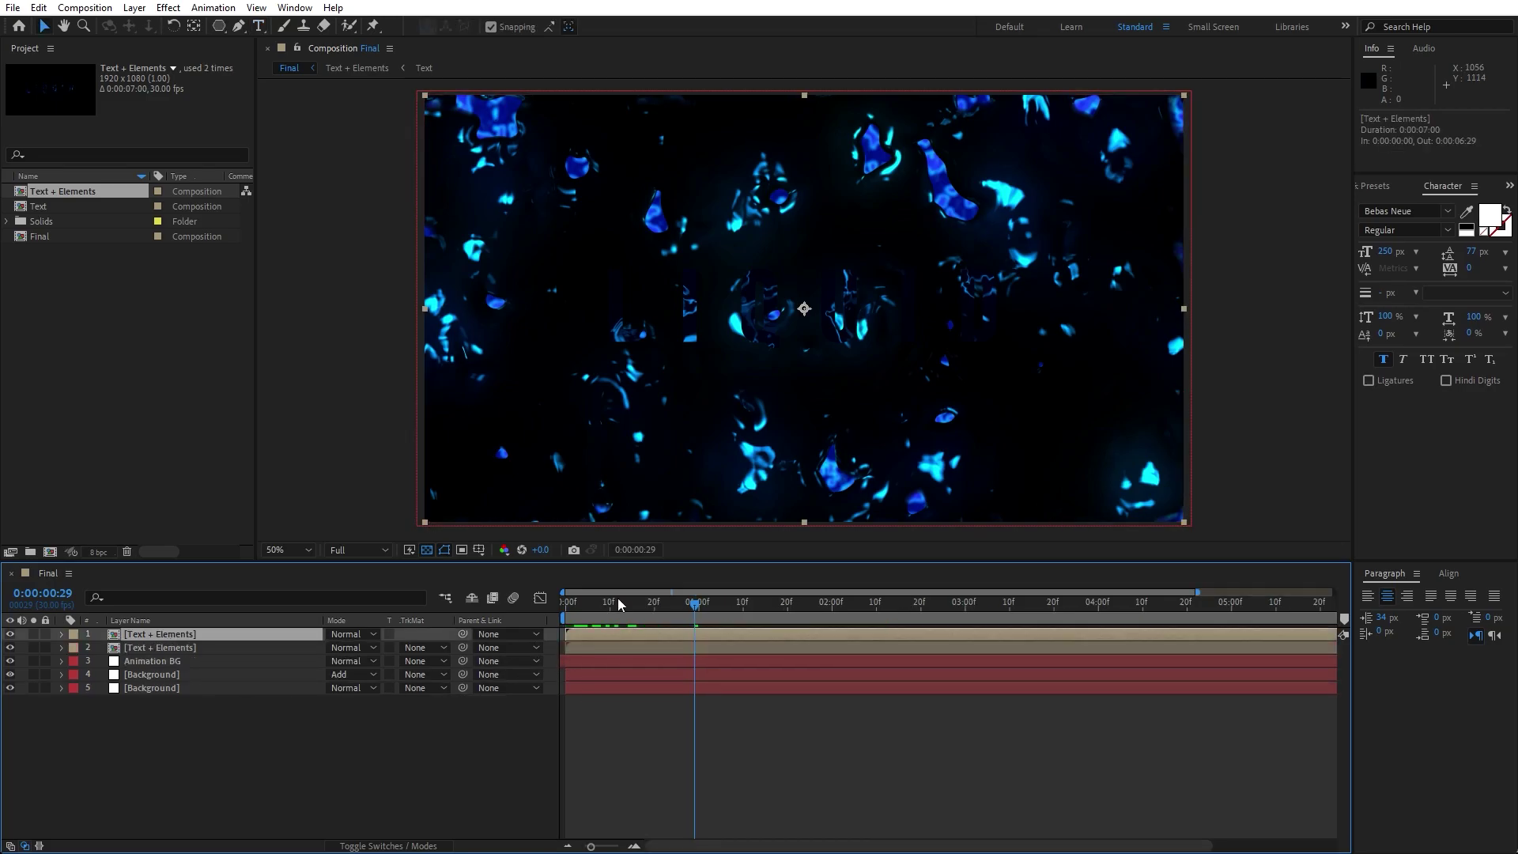
drag(619, 599, 576, 609)
drag(591, 846, 619, 846)
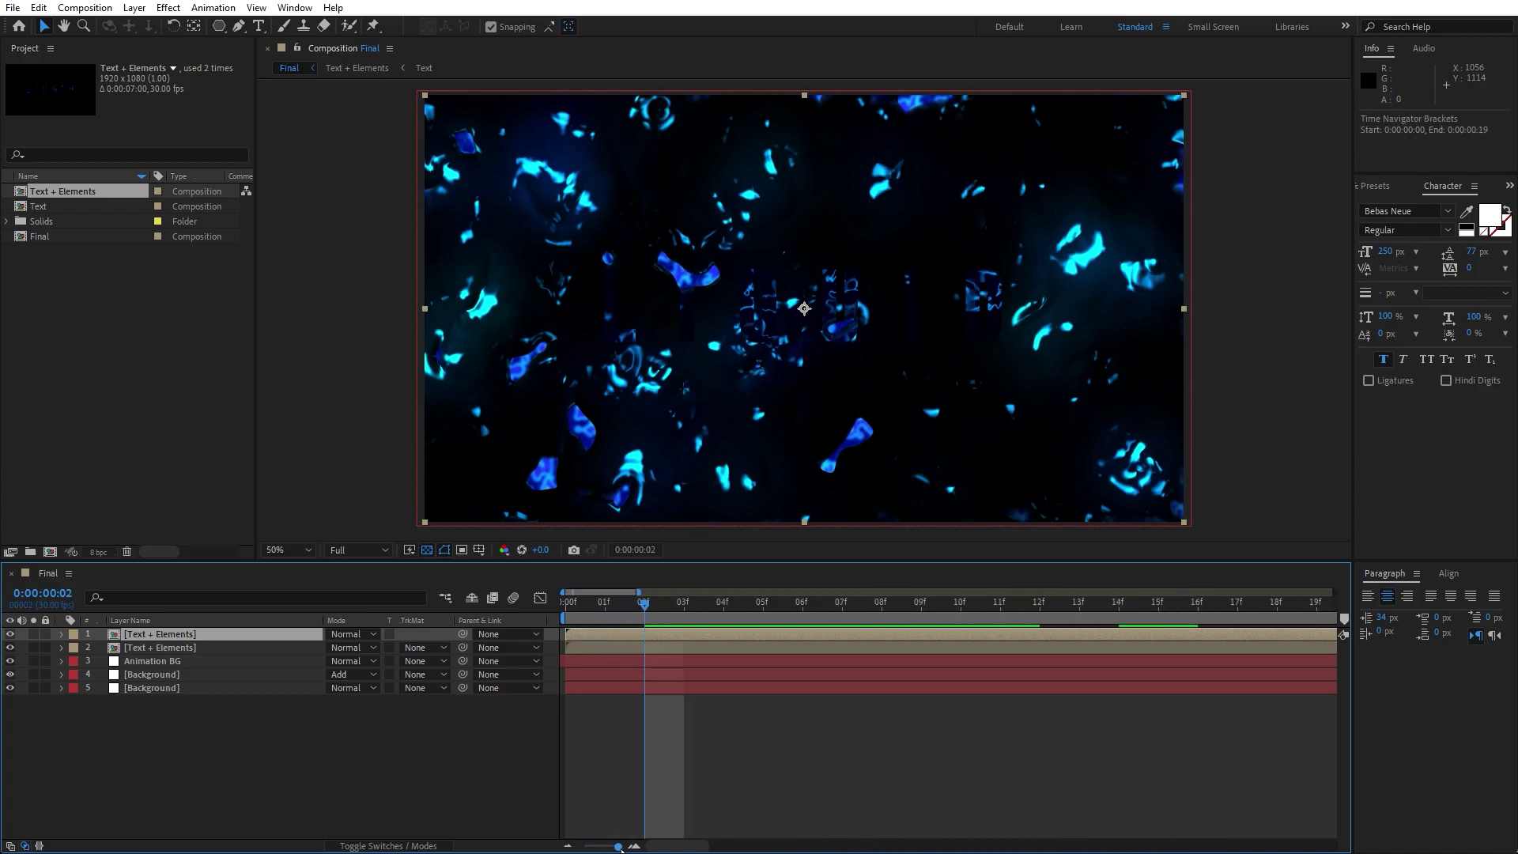
drag(591, 637, 671, 646)
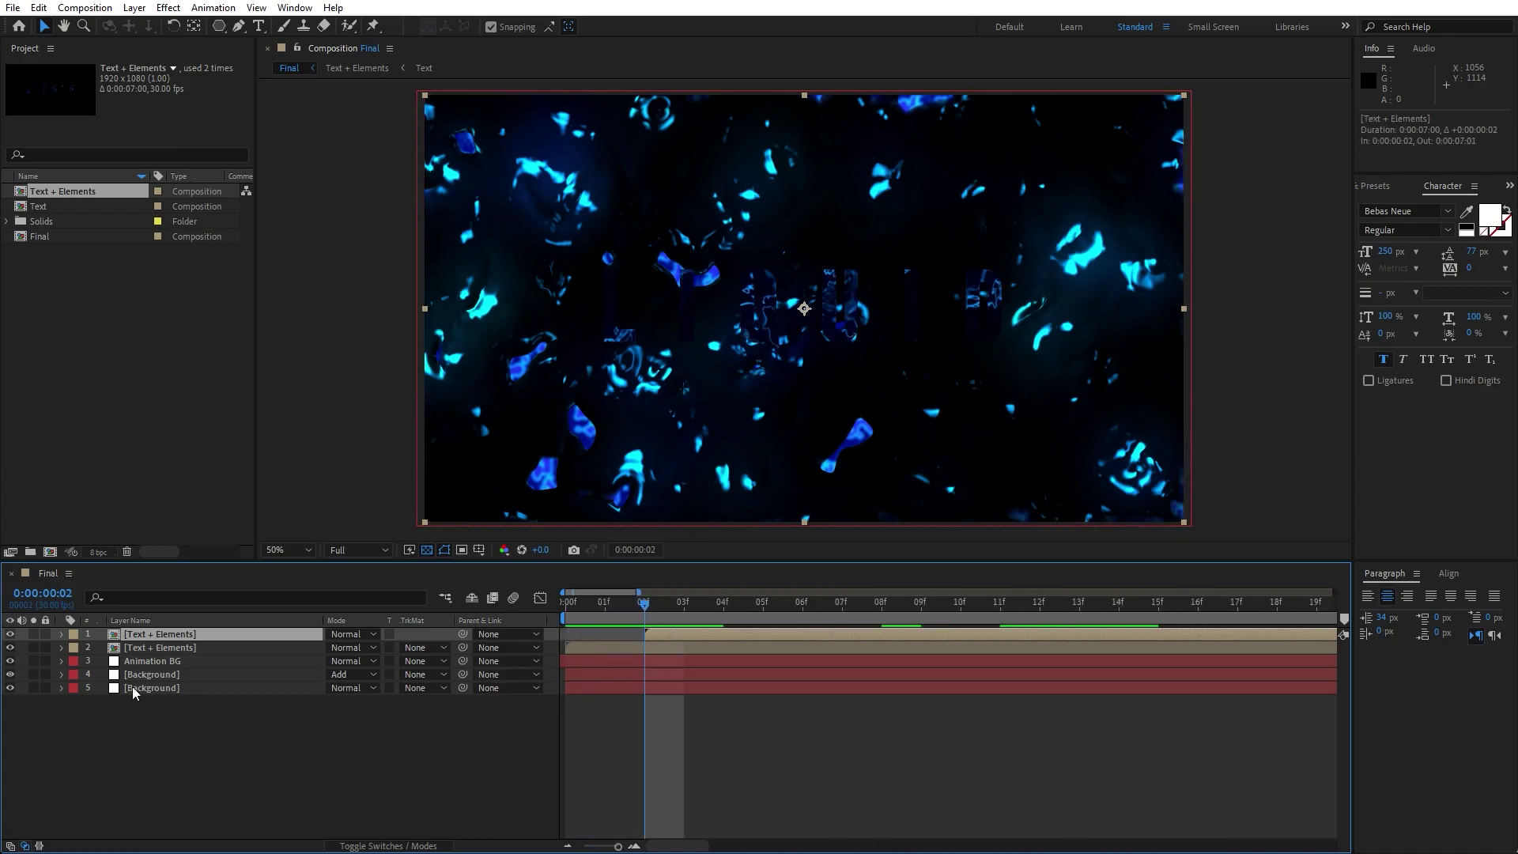
click(72, 635)
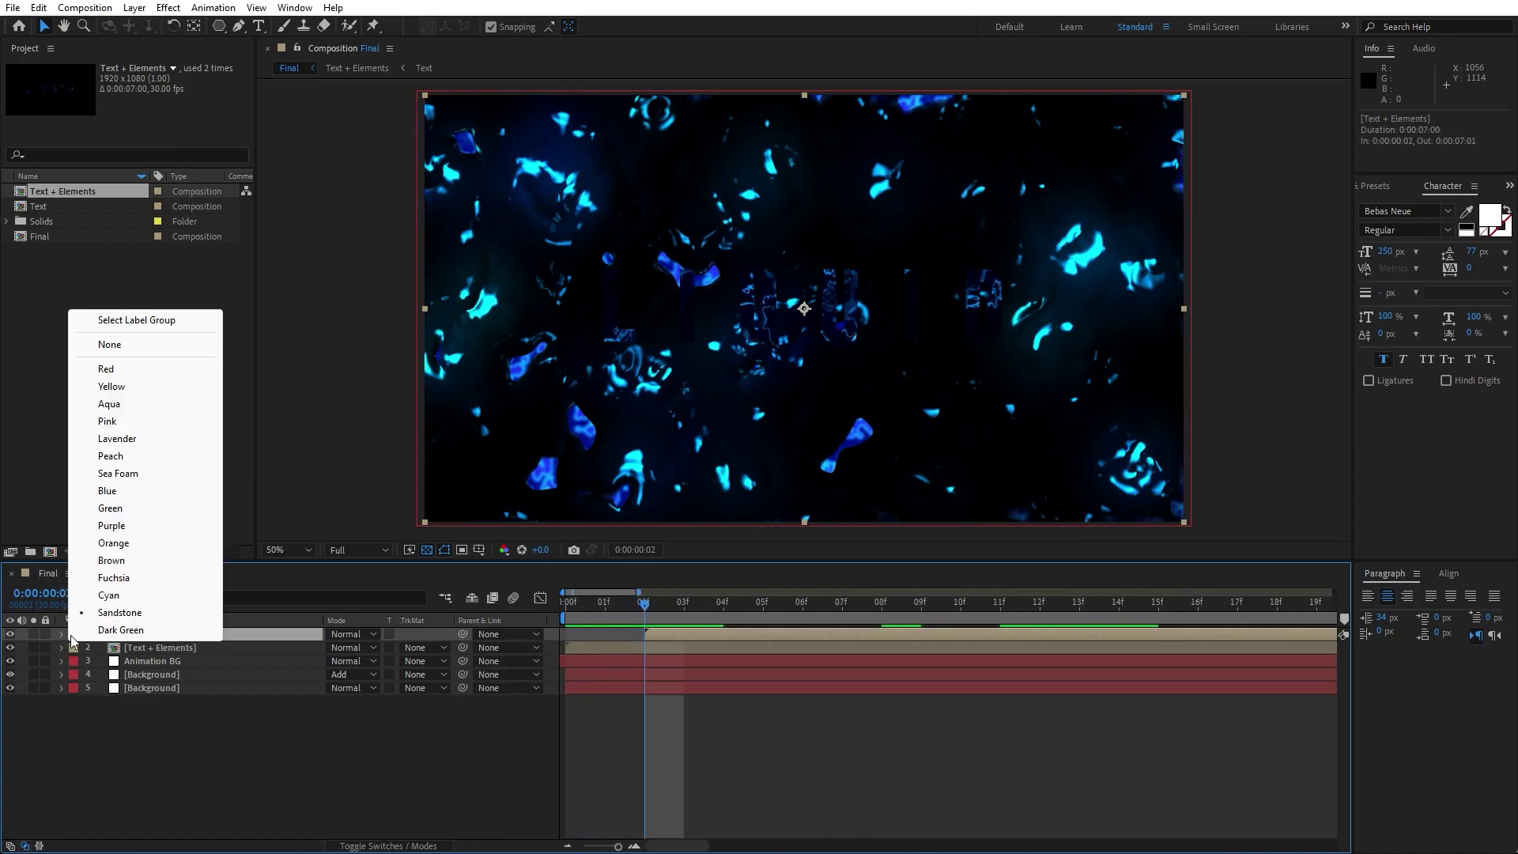
click(112, 525)
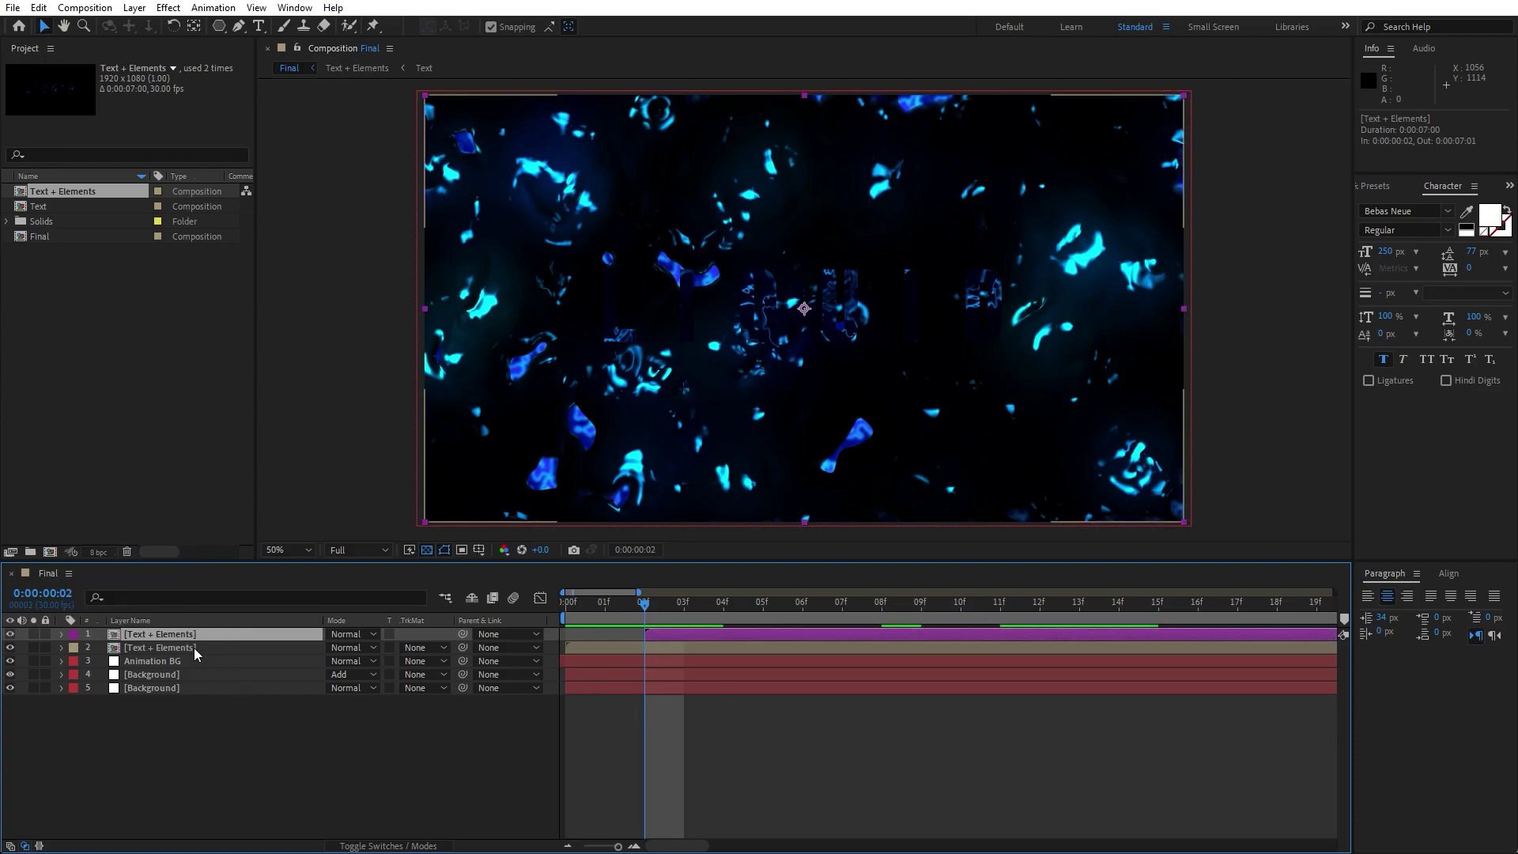
Step: Apply Tritone to the top copy with white Midtones
click(1371, 189)
click(1411, 202)
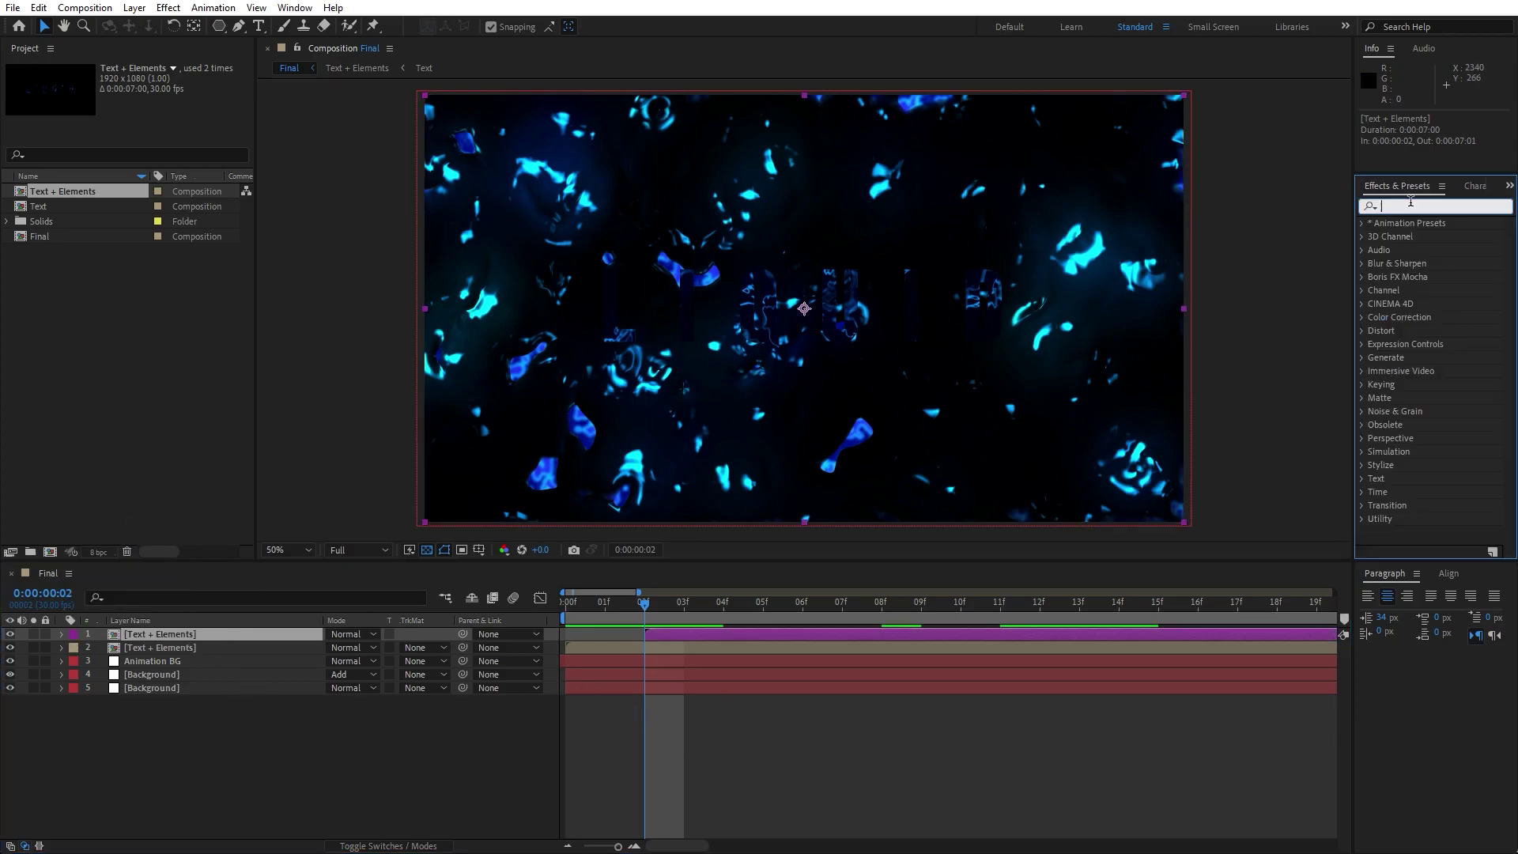
text(trito)
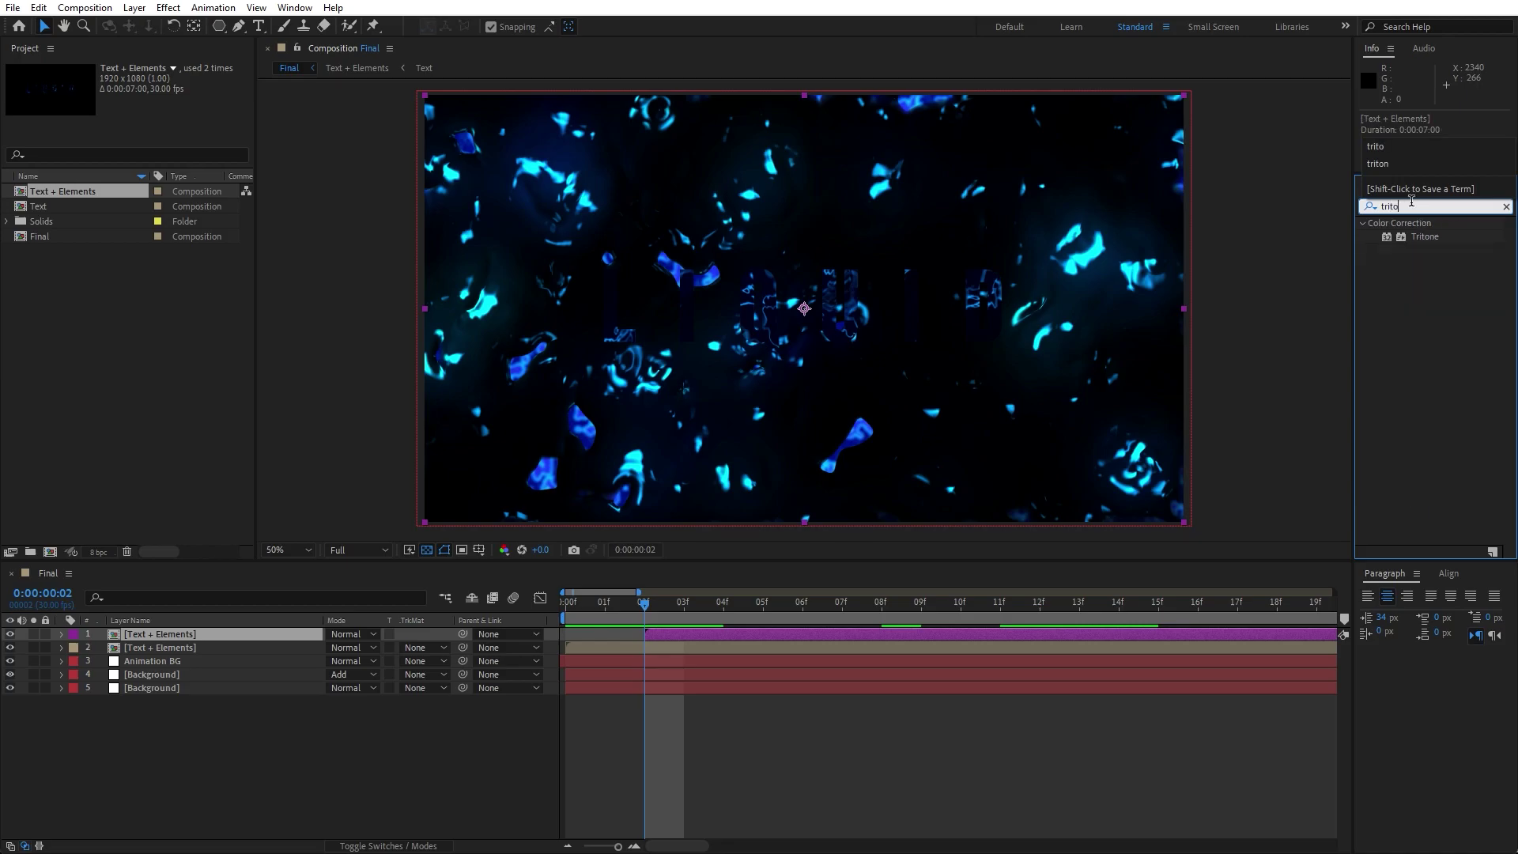
drag(1425, 237, 204, 637)
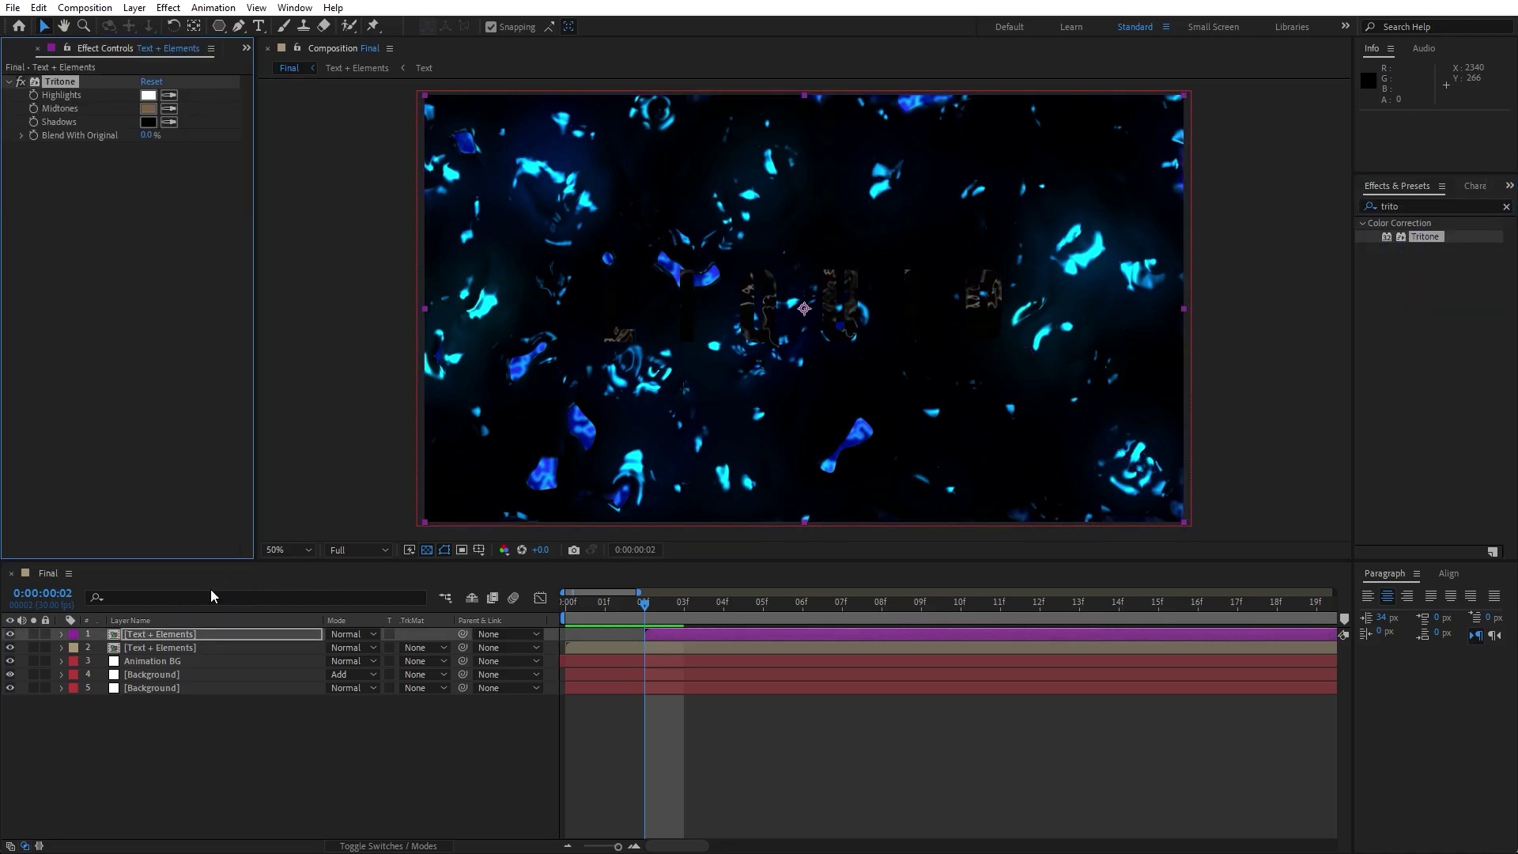
click(147, 108)
drag(924, 583, 867, 482)
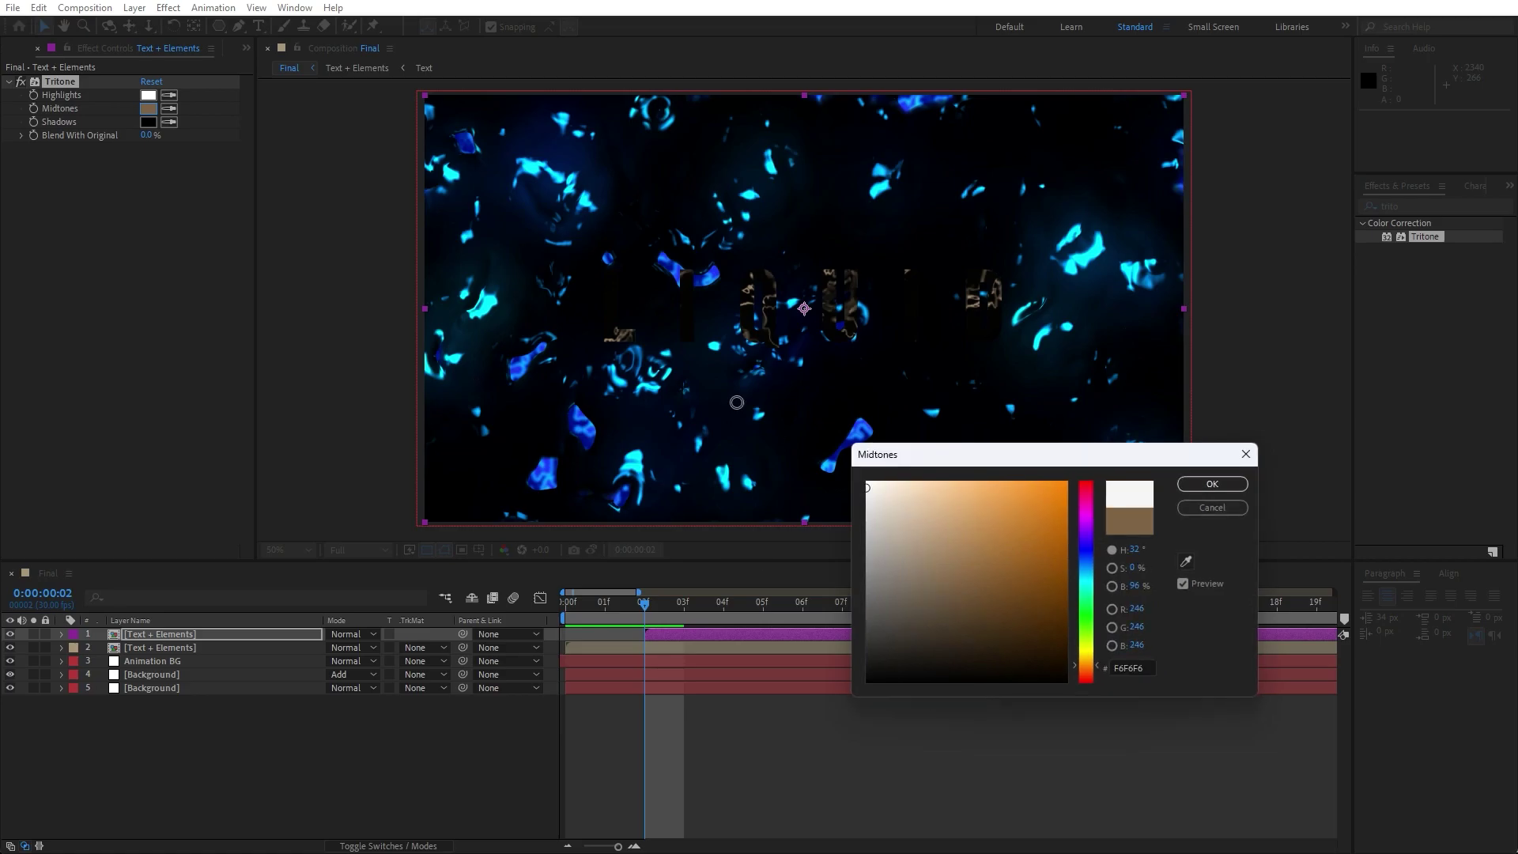
click(1235, 485)
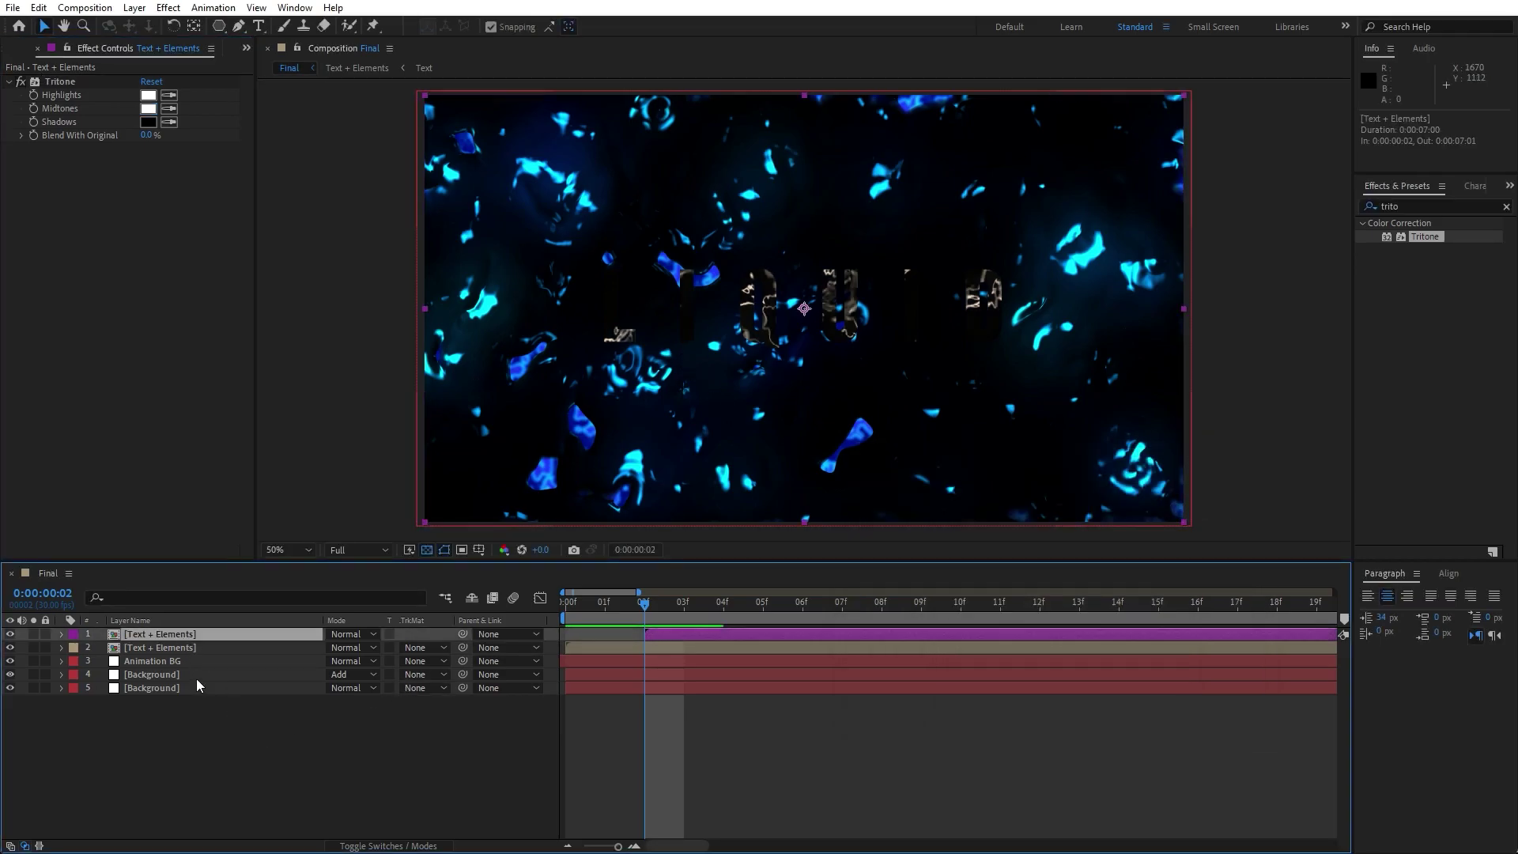
Step: Duplicate the tinted layer, start it at 04f, set cyan Midtones, and label it blue
key(ctrl+d)
drag(677, 634, 747, 633)
click(147, 109)
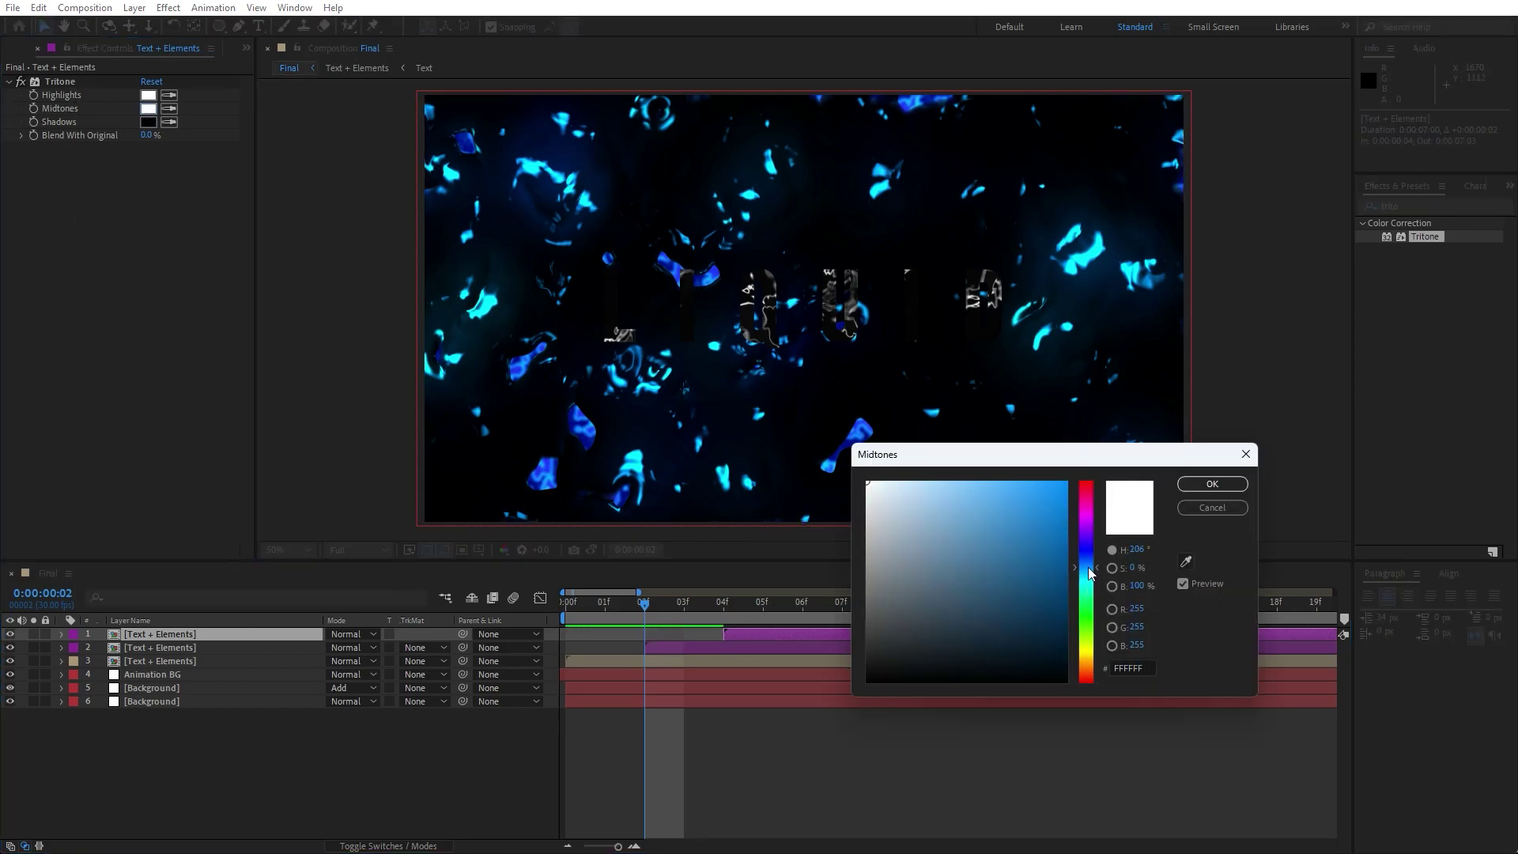
click(1089, 572)
drag(1068, 534, 1115, 437)
drag(1088, 576, 1089, 577)
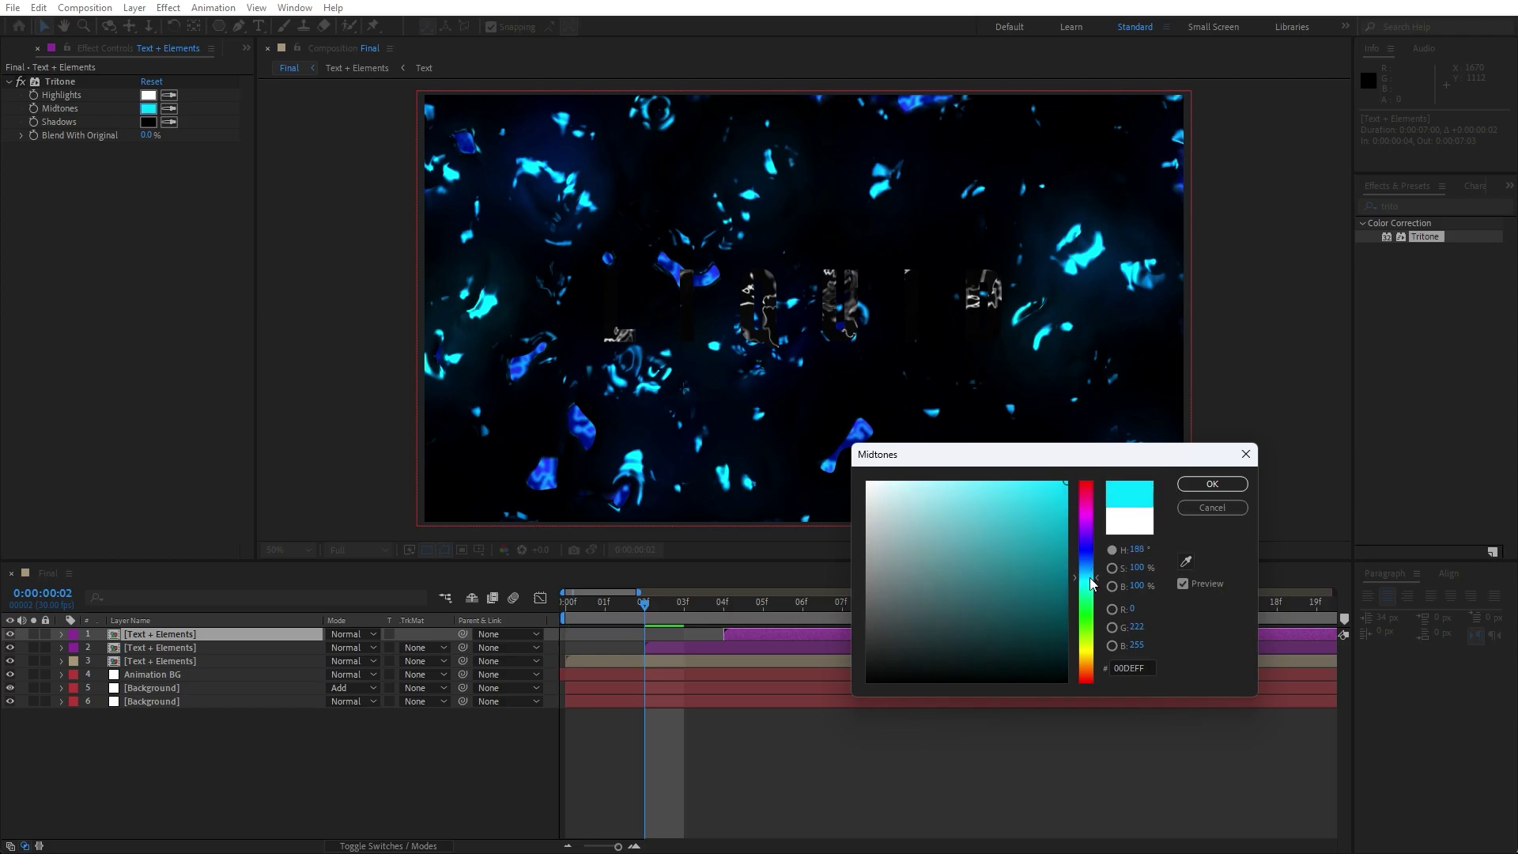
click(1212, 484)
click(73, 636)
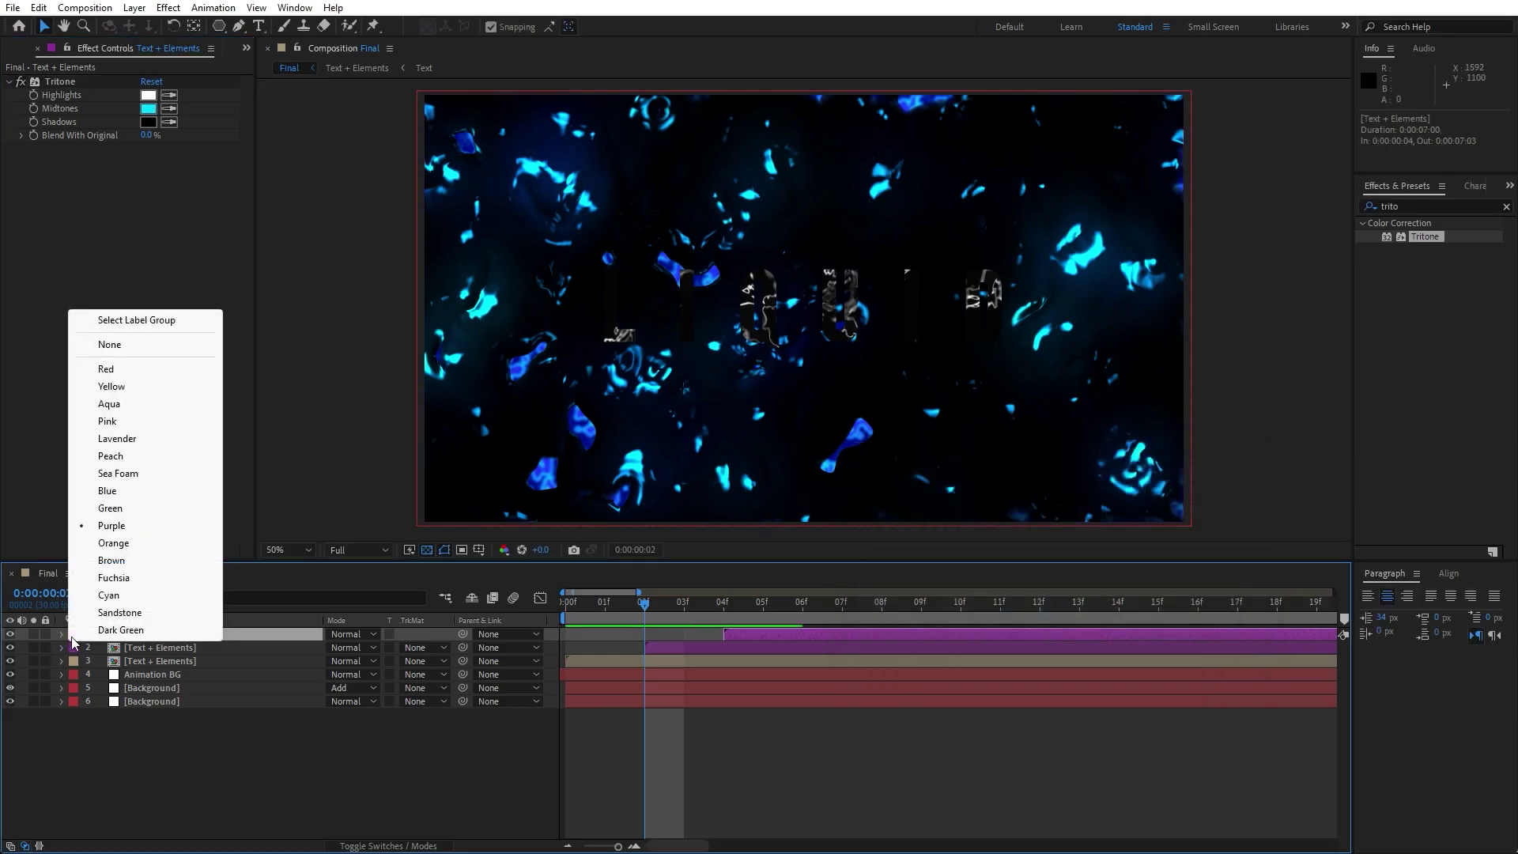
click(144, 489)
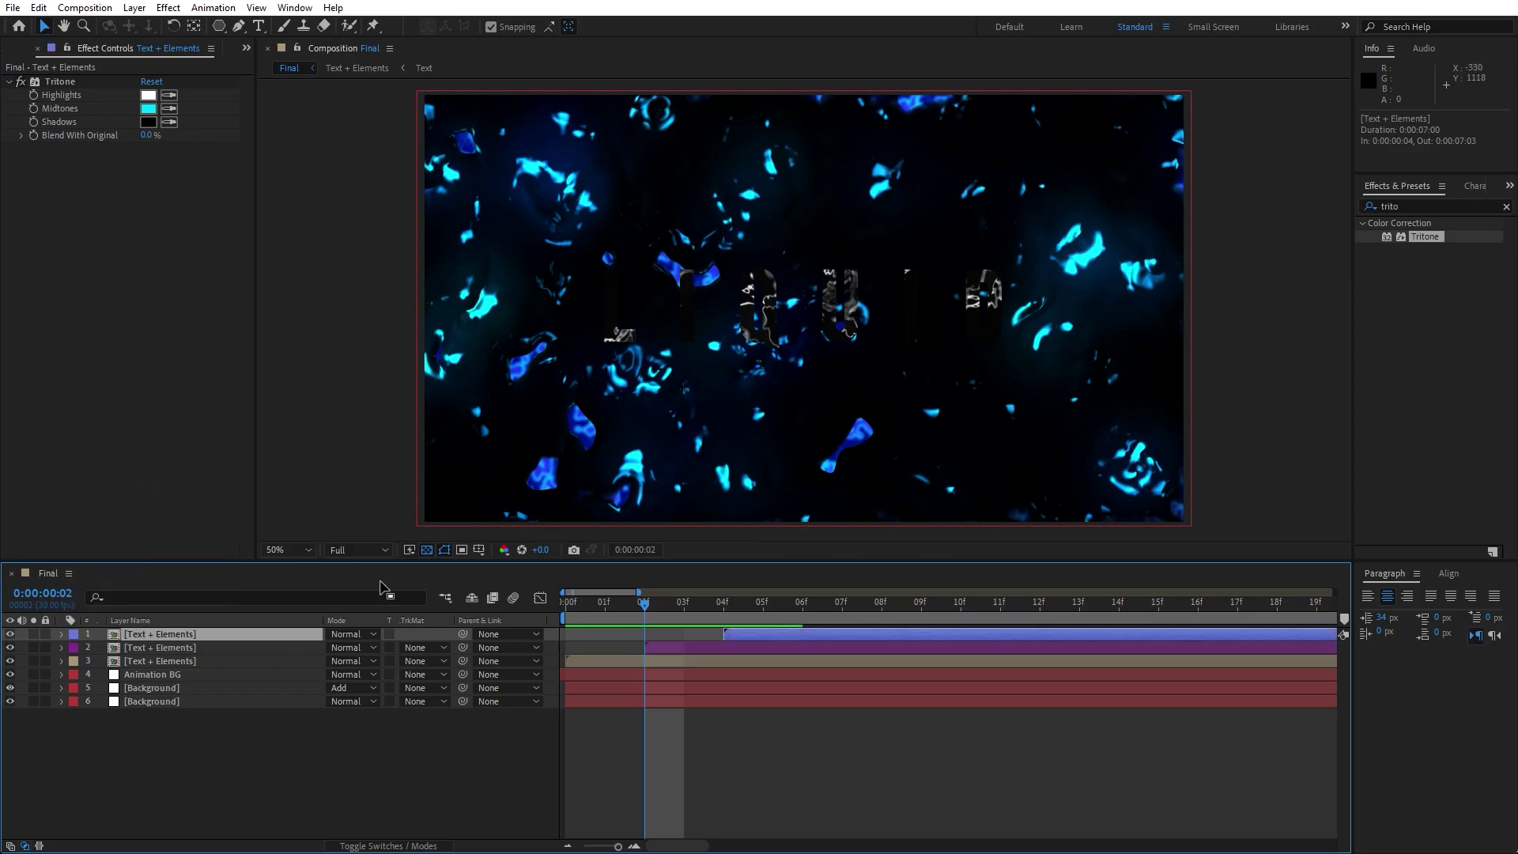
Step: Duplicate the cyan copy and start the newest copy at 06f
click(217, 765)
click(195, 639)
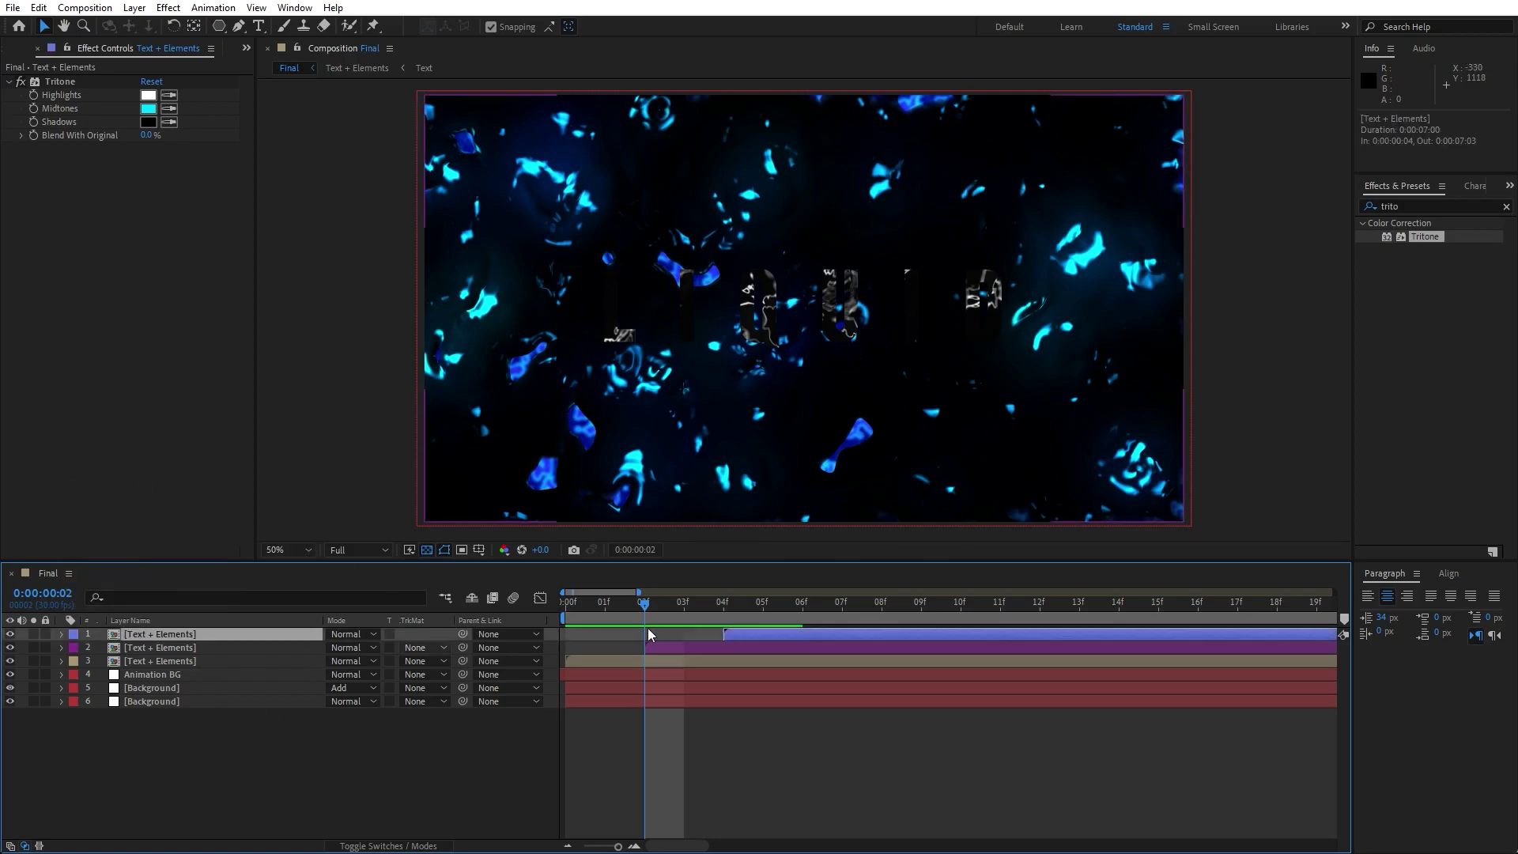
key(ctrl+d)
drag(764, 640, 832, 639)
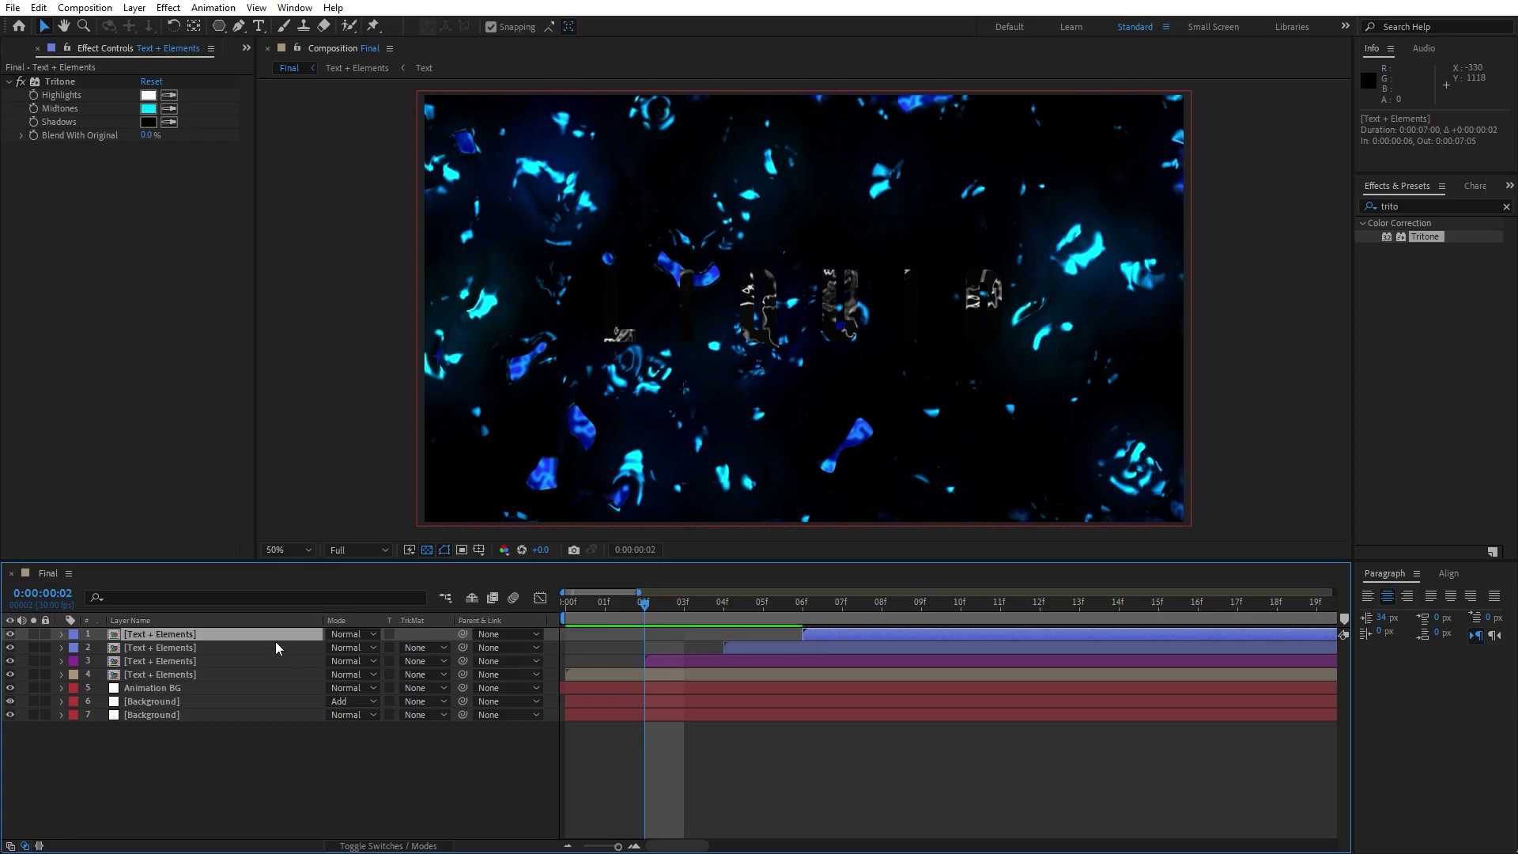
click(55, 82)
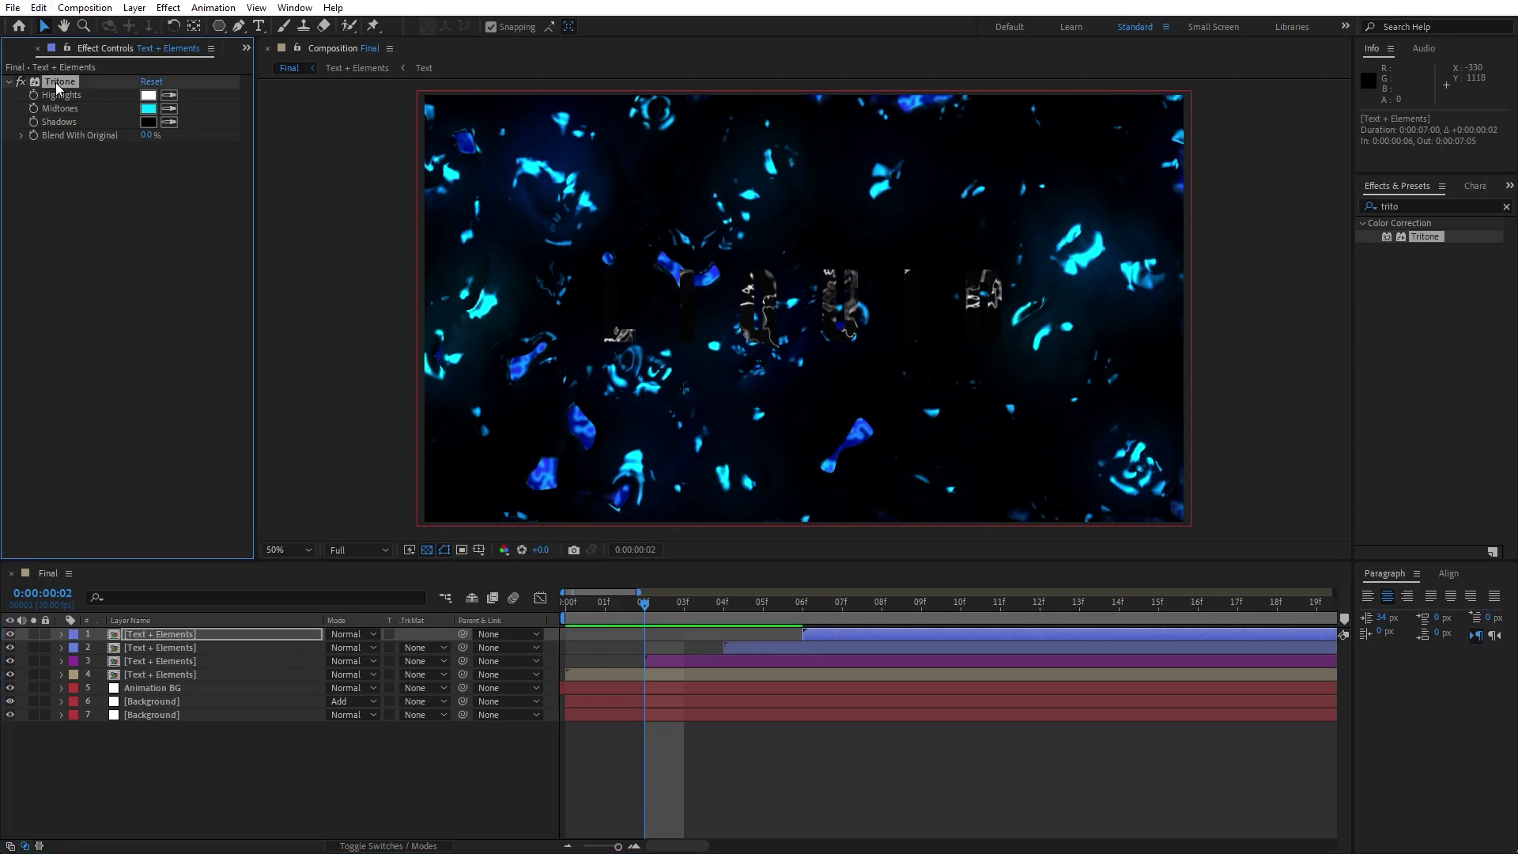
Step: Replace the top copy's Tritone with Exposure 2.00 and label the layer aqua
key(Delete)
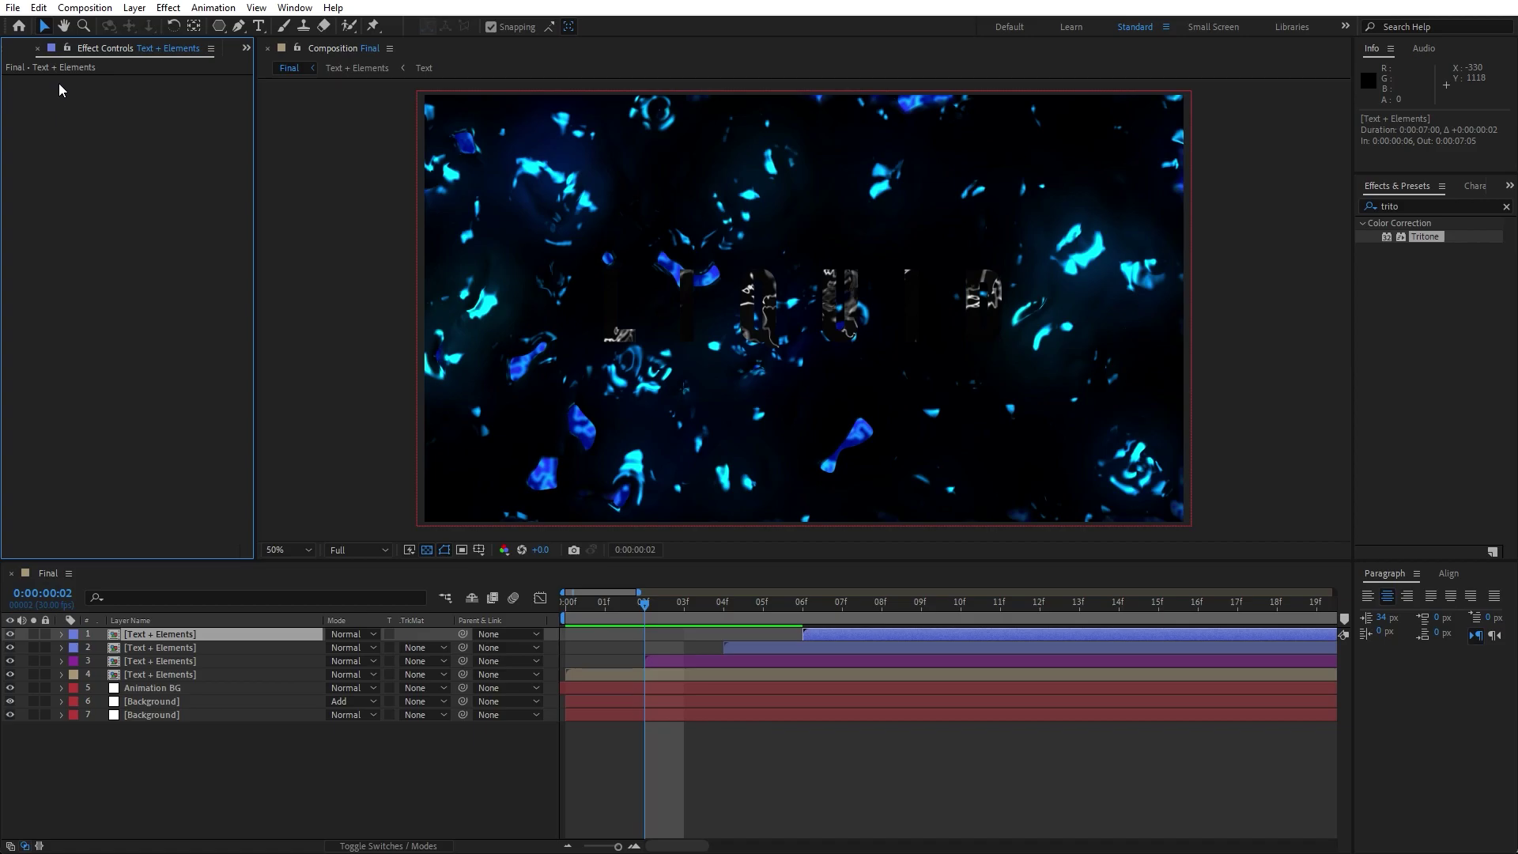
click(1431, 207)
text(expos)
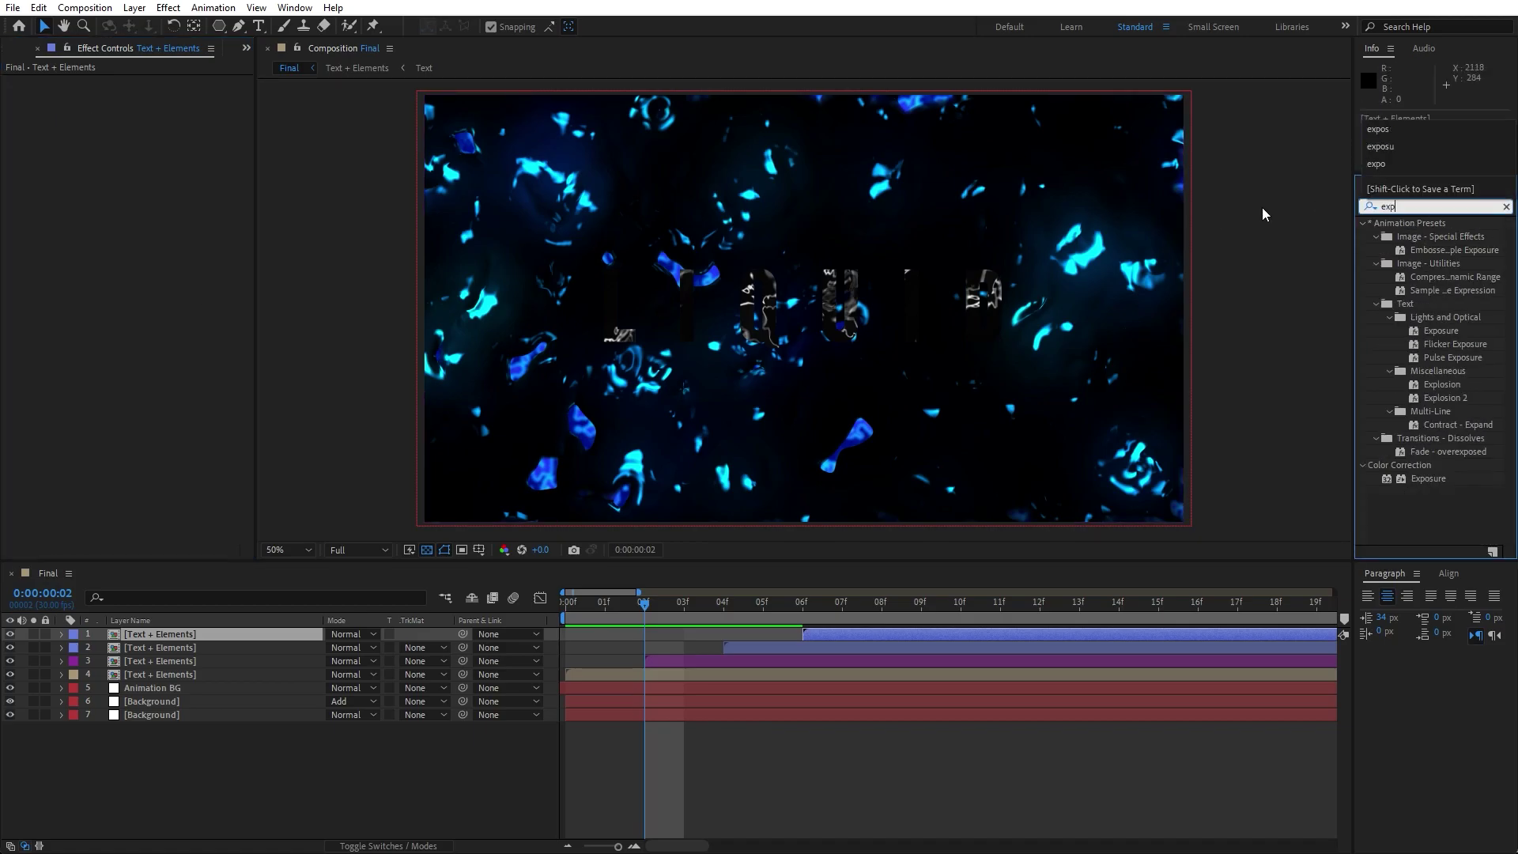
drag(1420, 378, 172, 637)
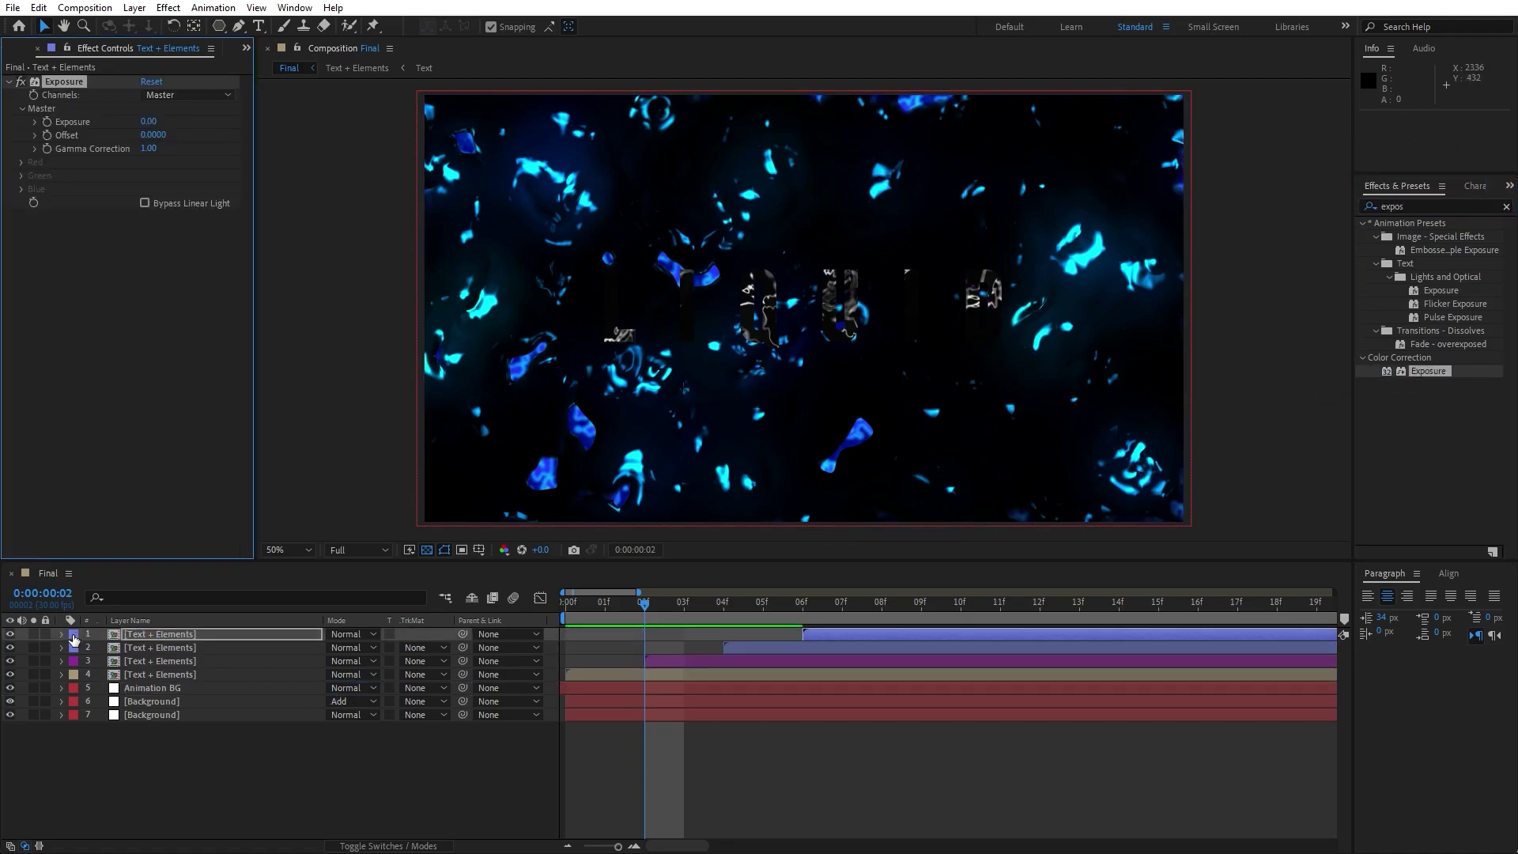
click(74, 635)
click(122, 411)
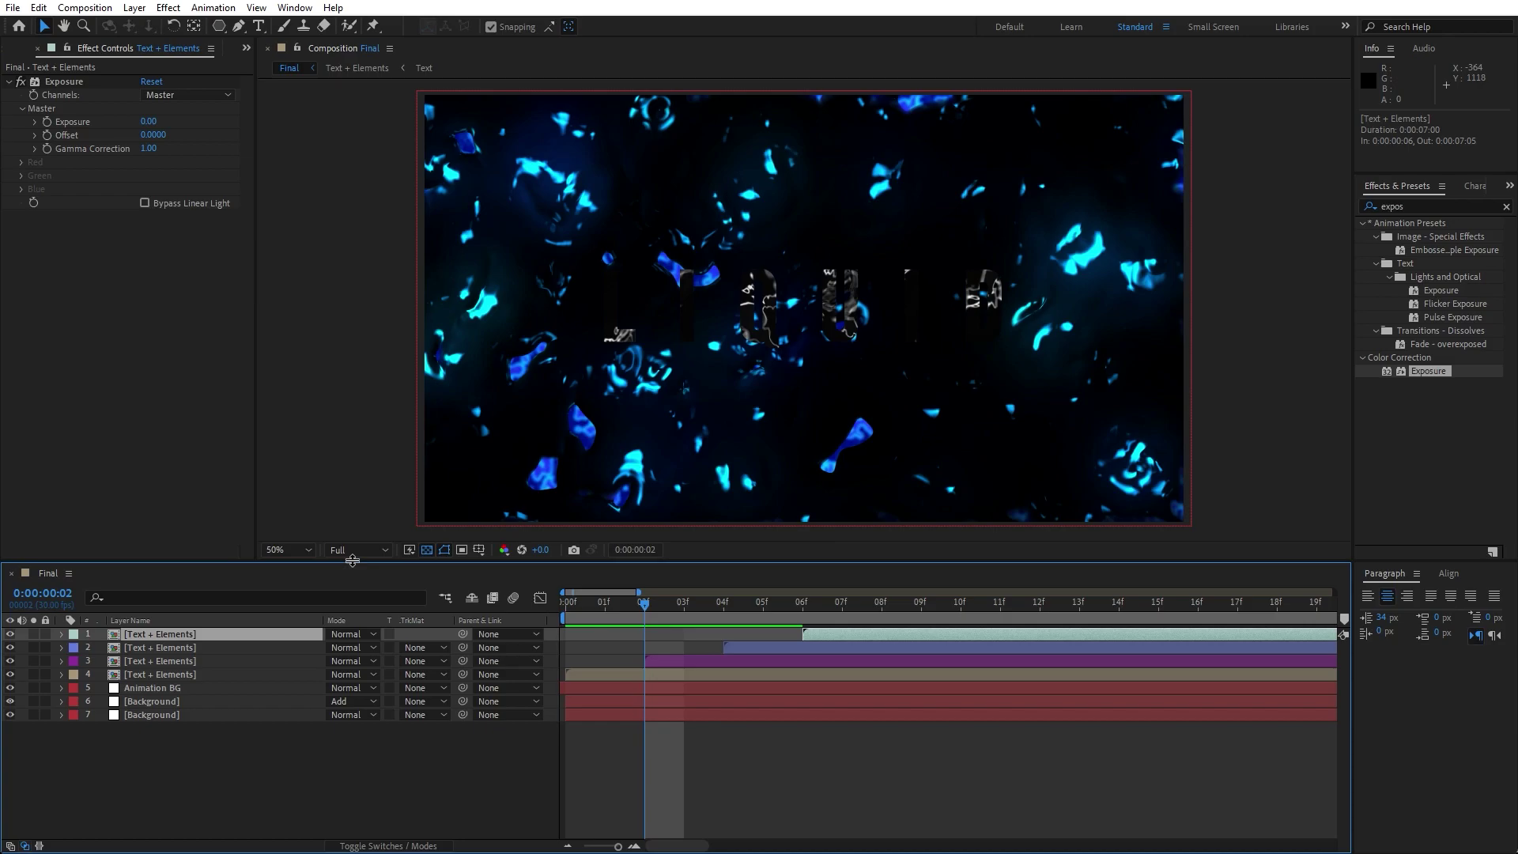
click(148, 123)
text(2)
key(Return)
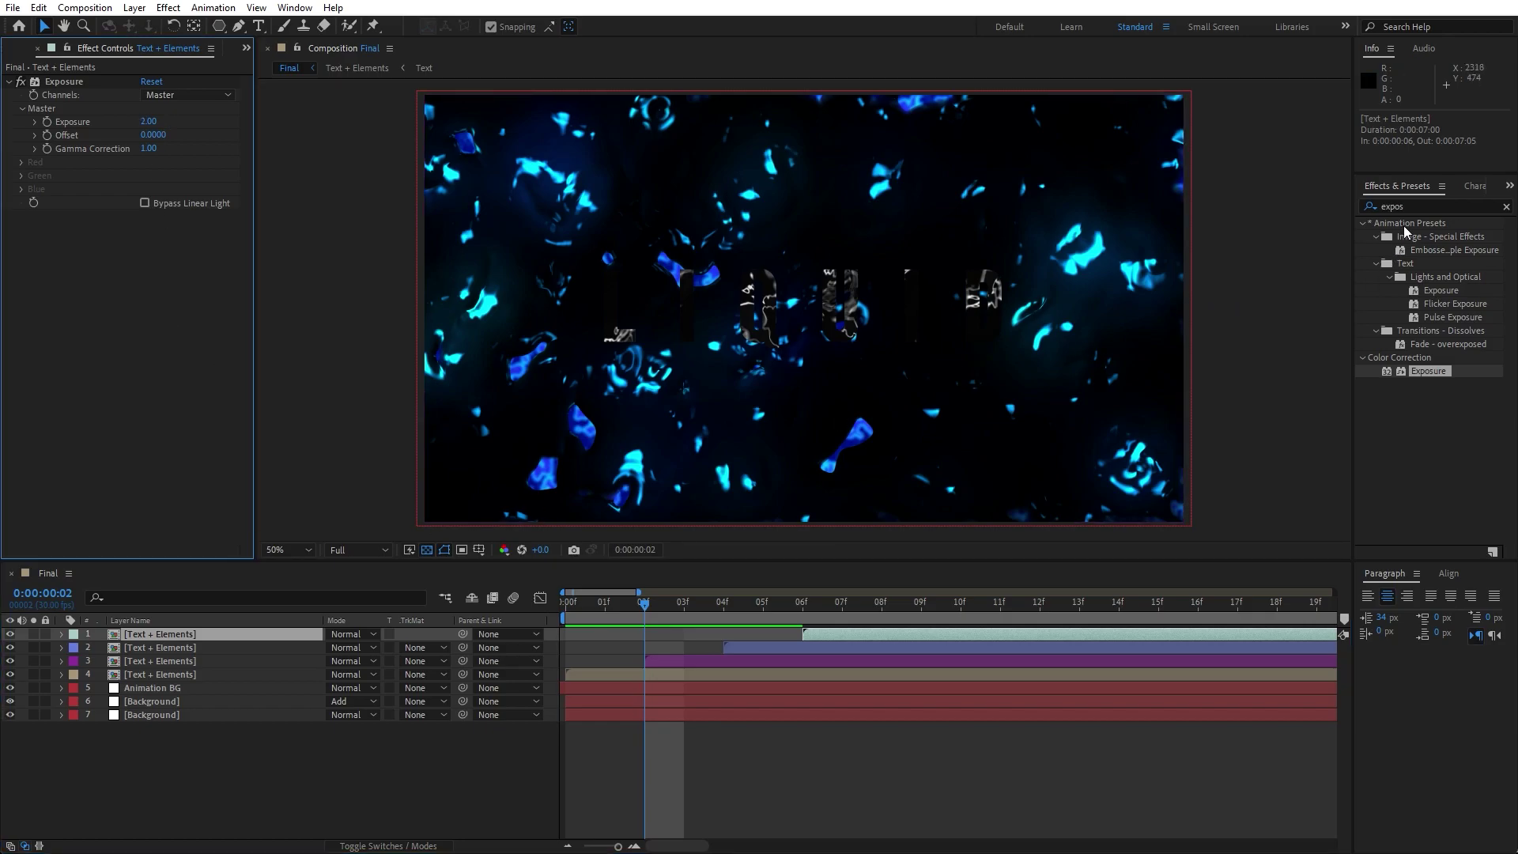
Step: Add Bevel Alpha to the top copy, initially with Edge Thickness 0
key(ctrl+5)
text(bevel)
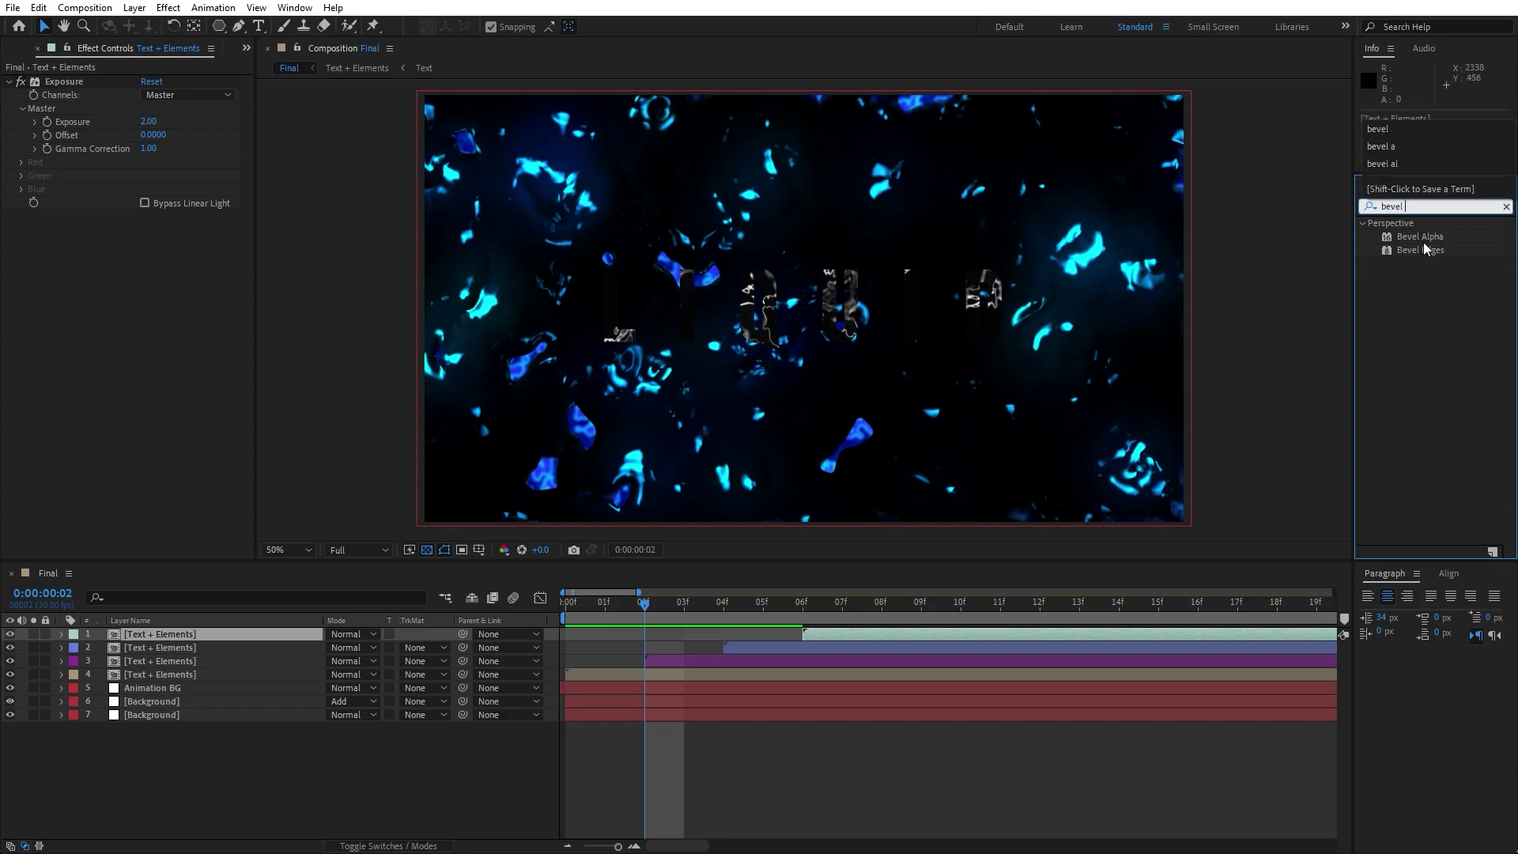
drag(1423, 237, 139, 353)
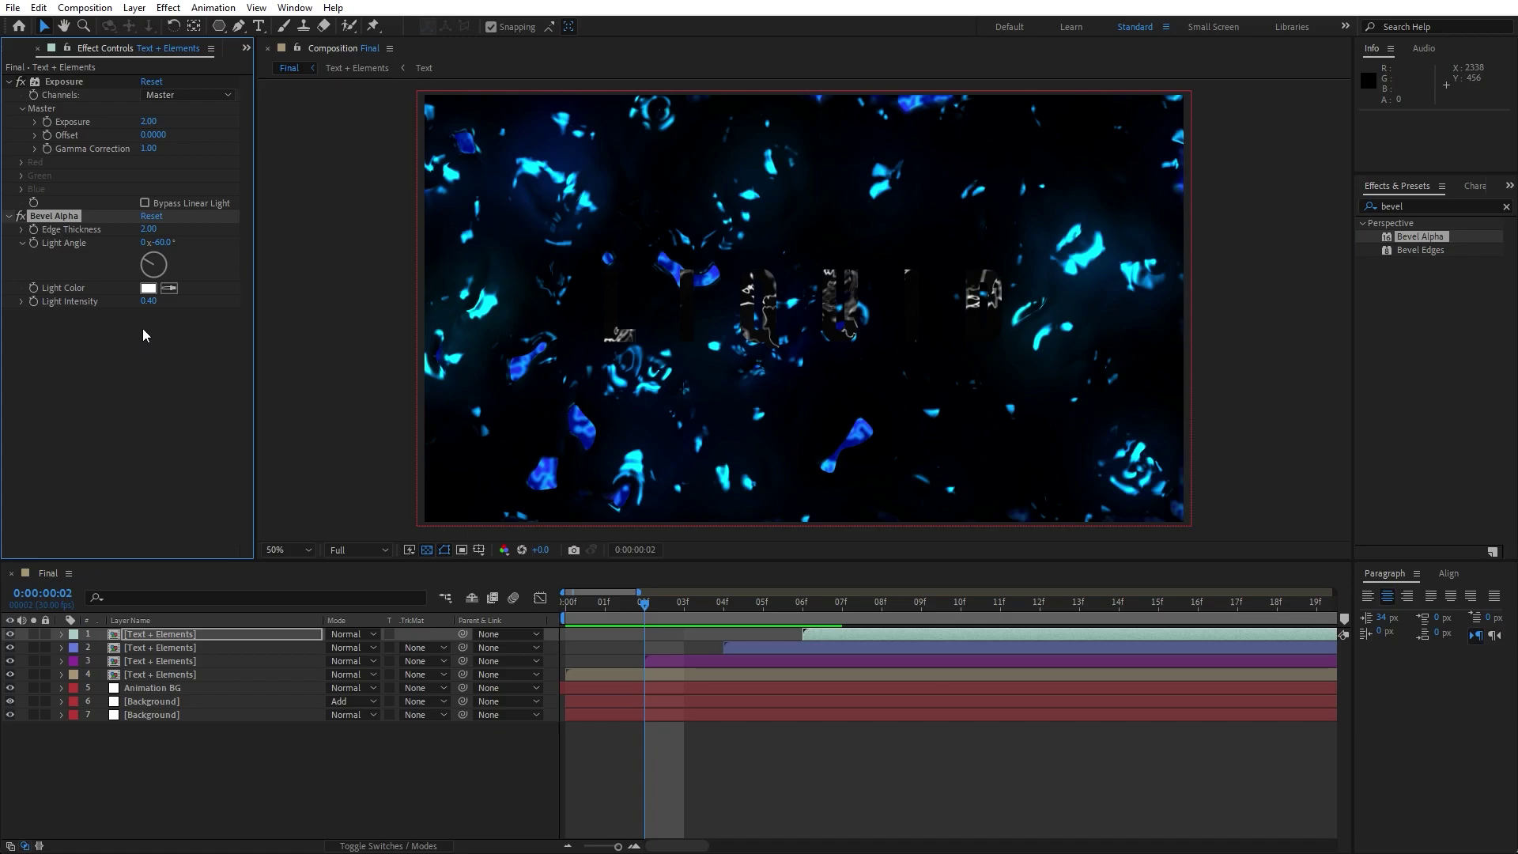
drag(652, 620, 802, 616)
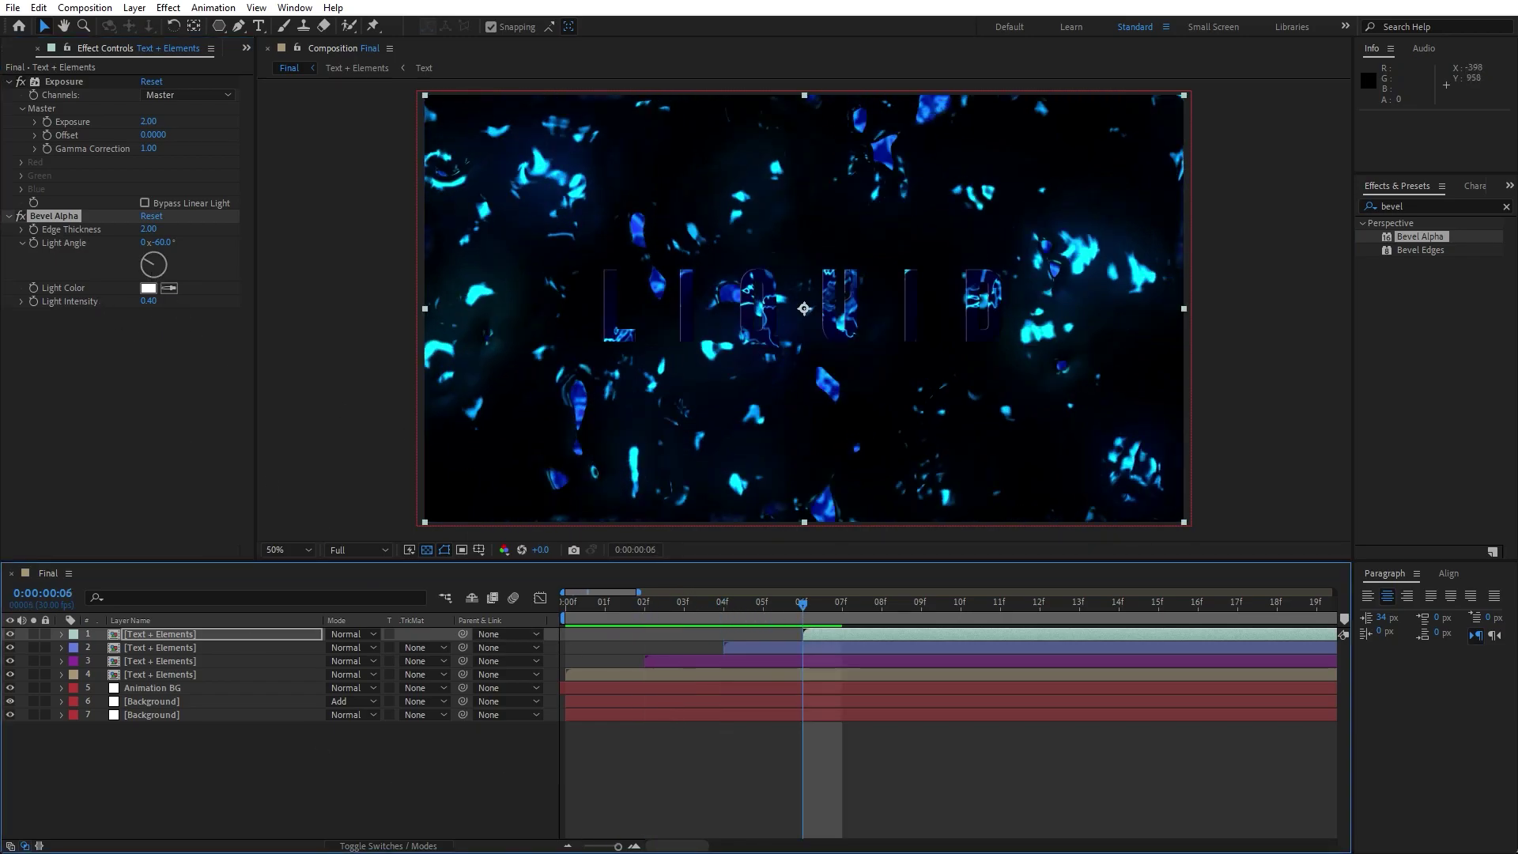
drag(618, 846, 599, 846)
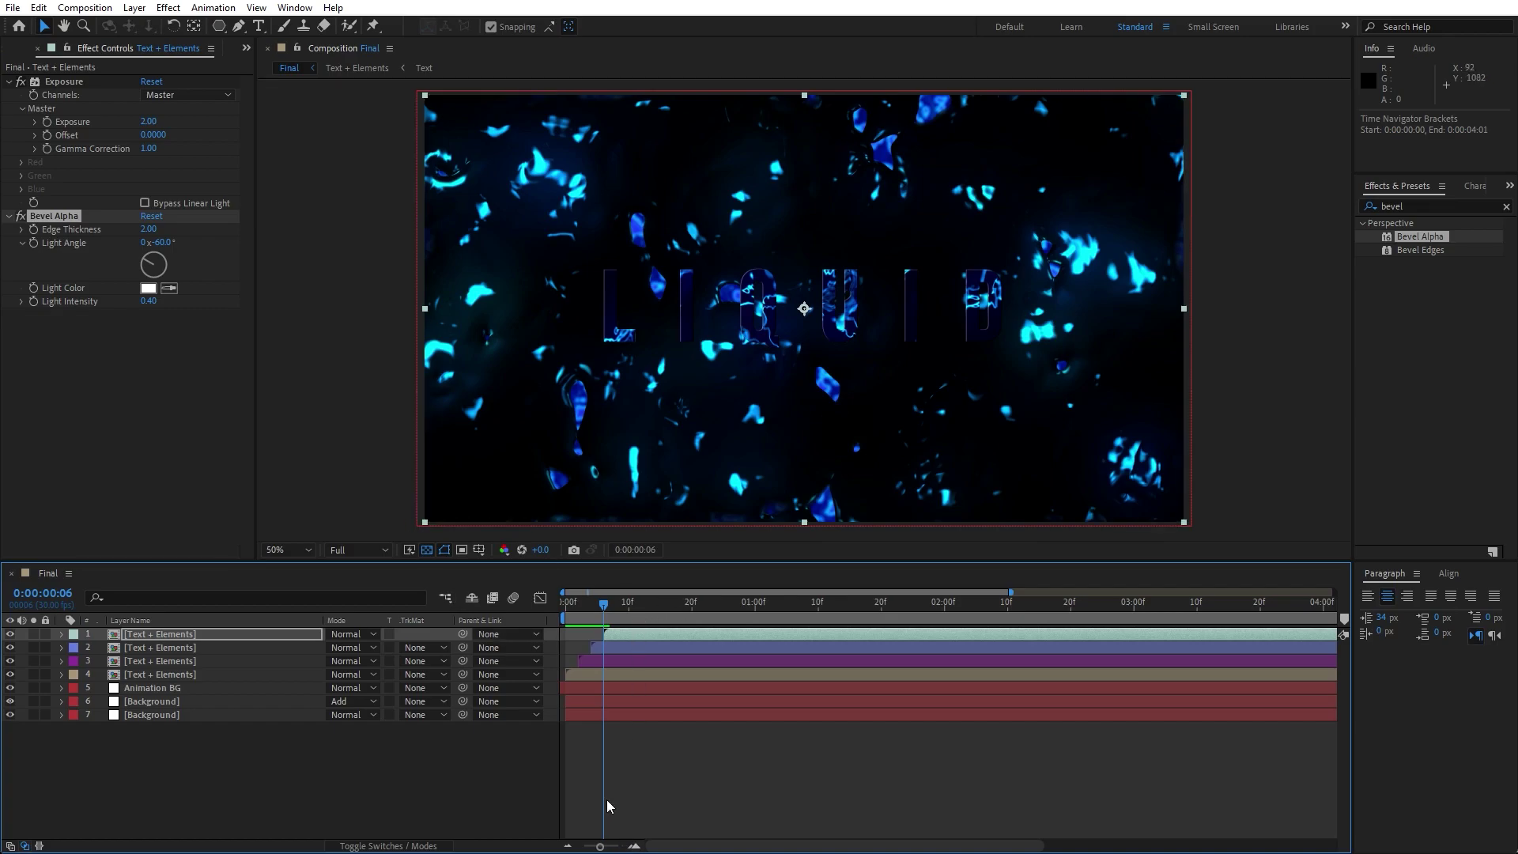
click(150, 228)
text(0)
click(164, 411)
Step: Set Bevel Alpha Edge Thickness to 5 and inspect the bevel at 100% zoom at 5 seconds
click(39, 216)
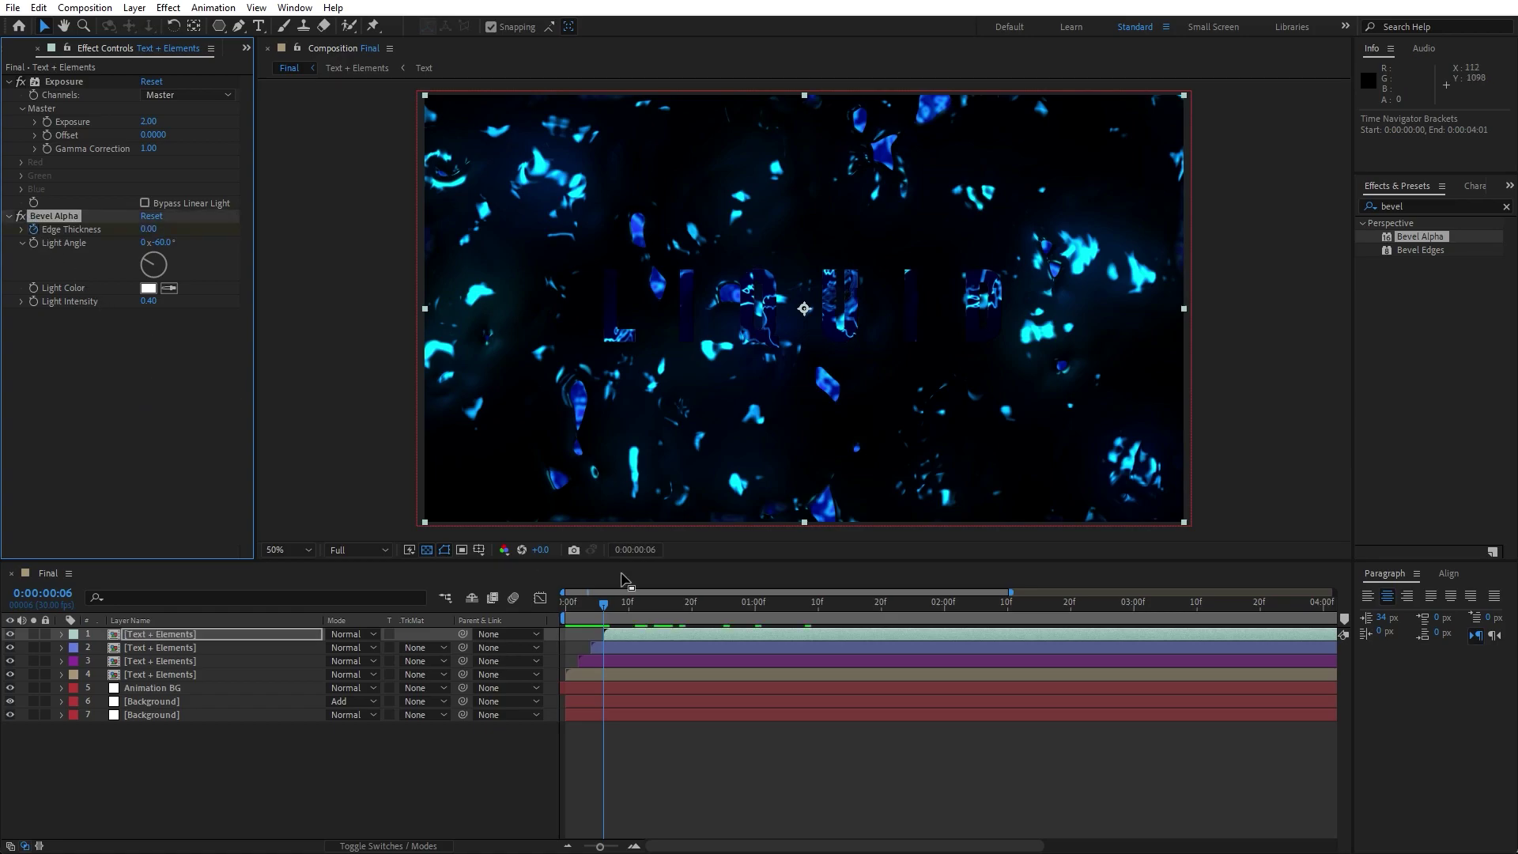
drag(605, 606, 1222, 616)
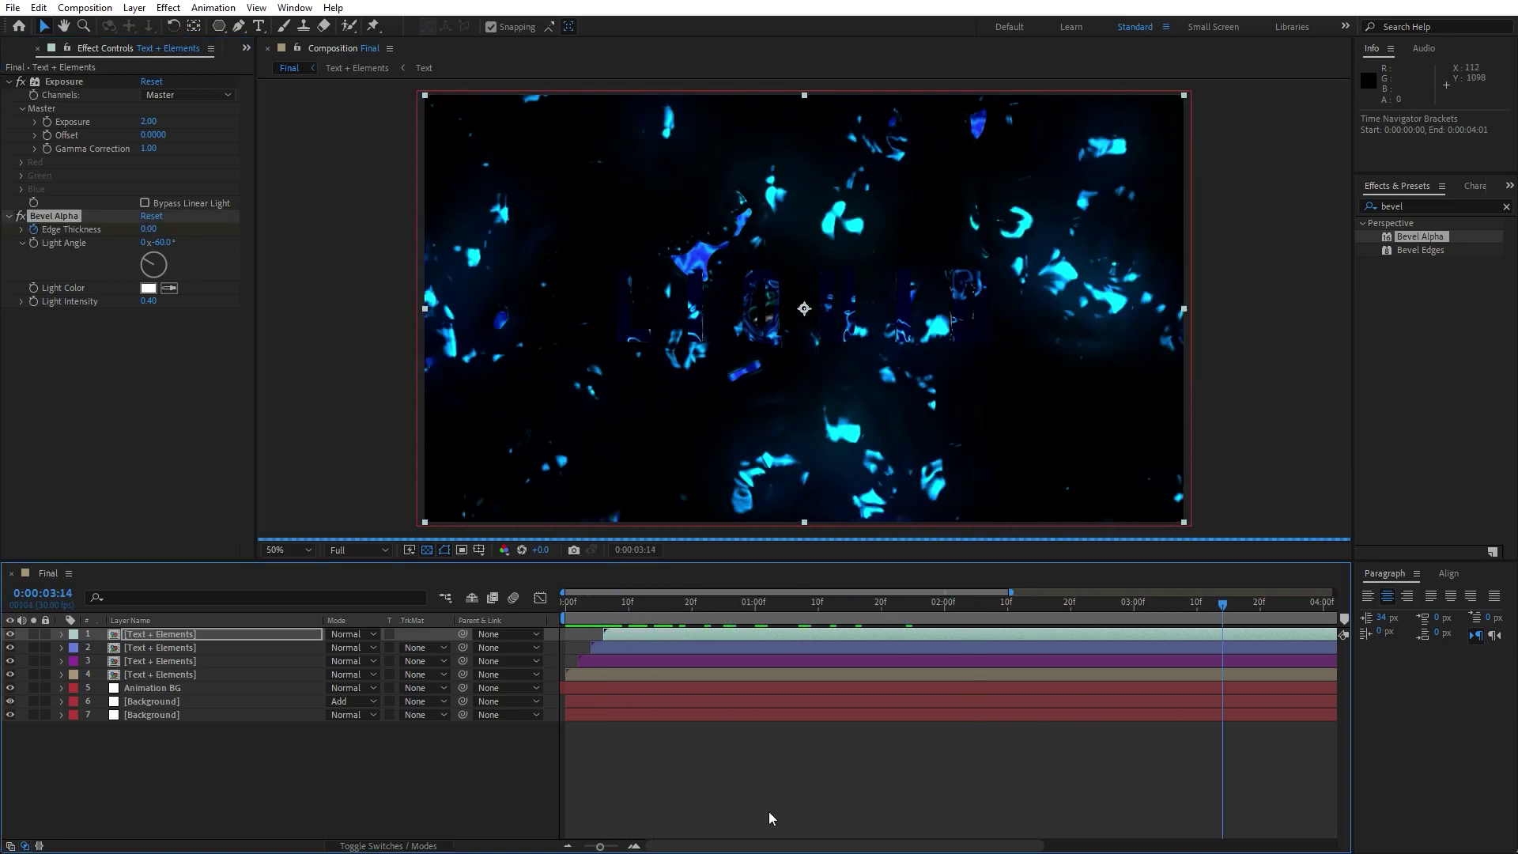
drag(603, 847, 596, 847)
drag(958, 604, 1180, 615)
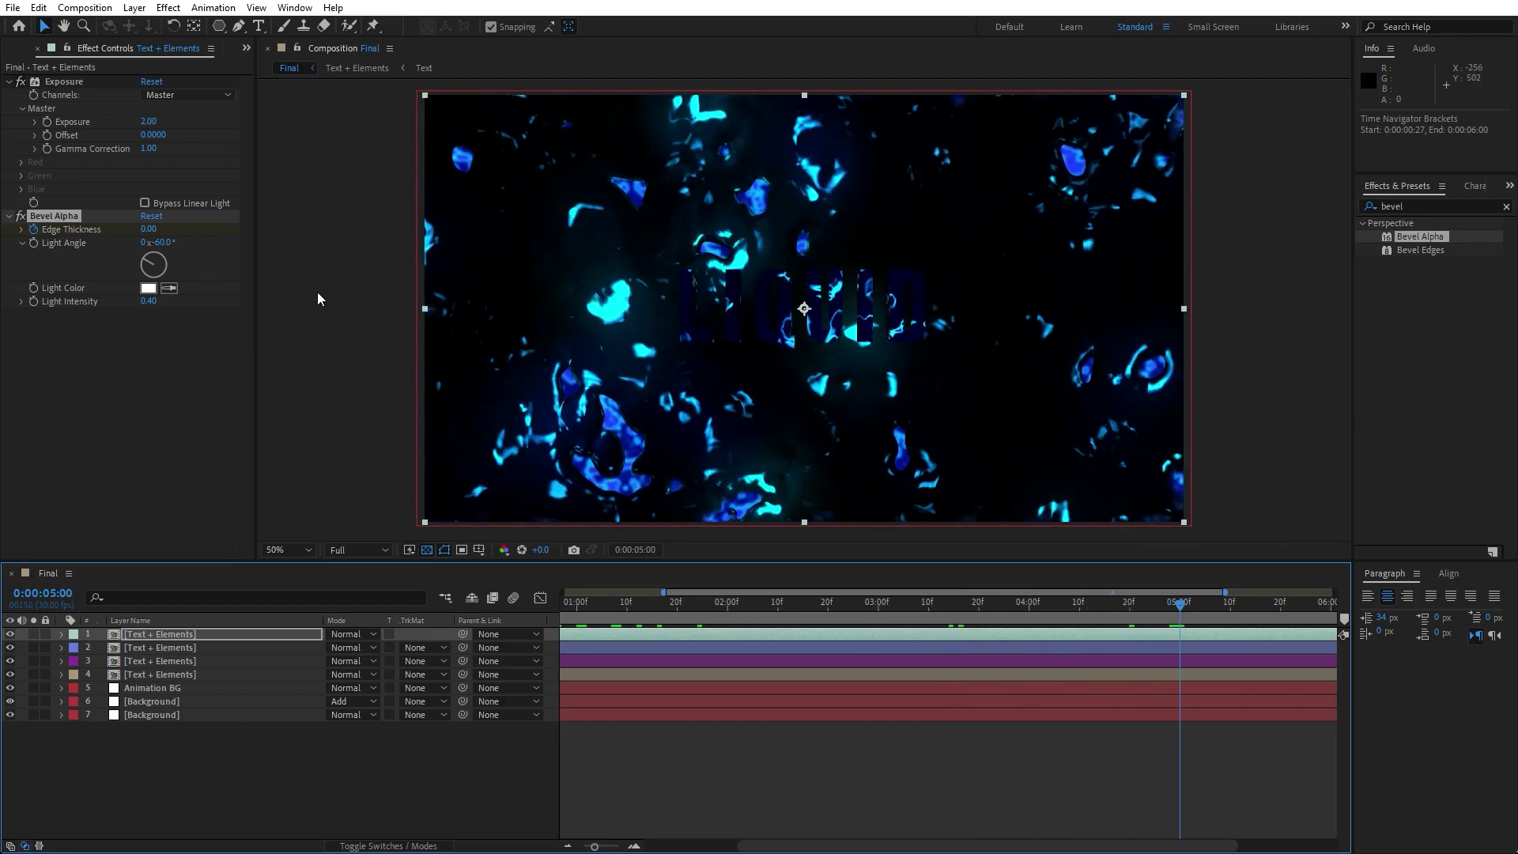
click(148, 229)
text(5)
key(Return)
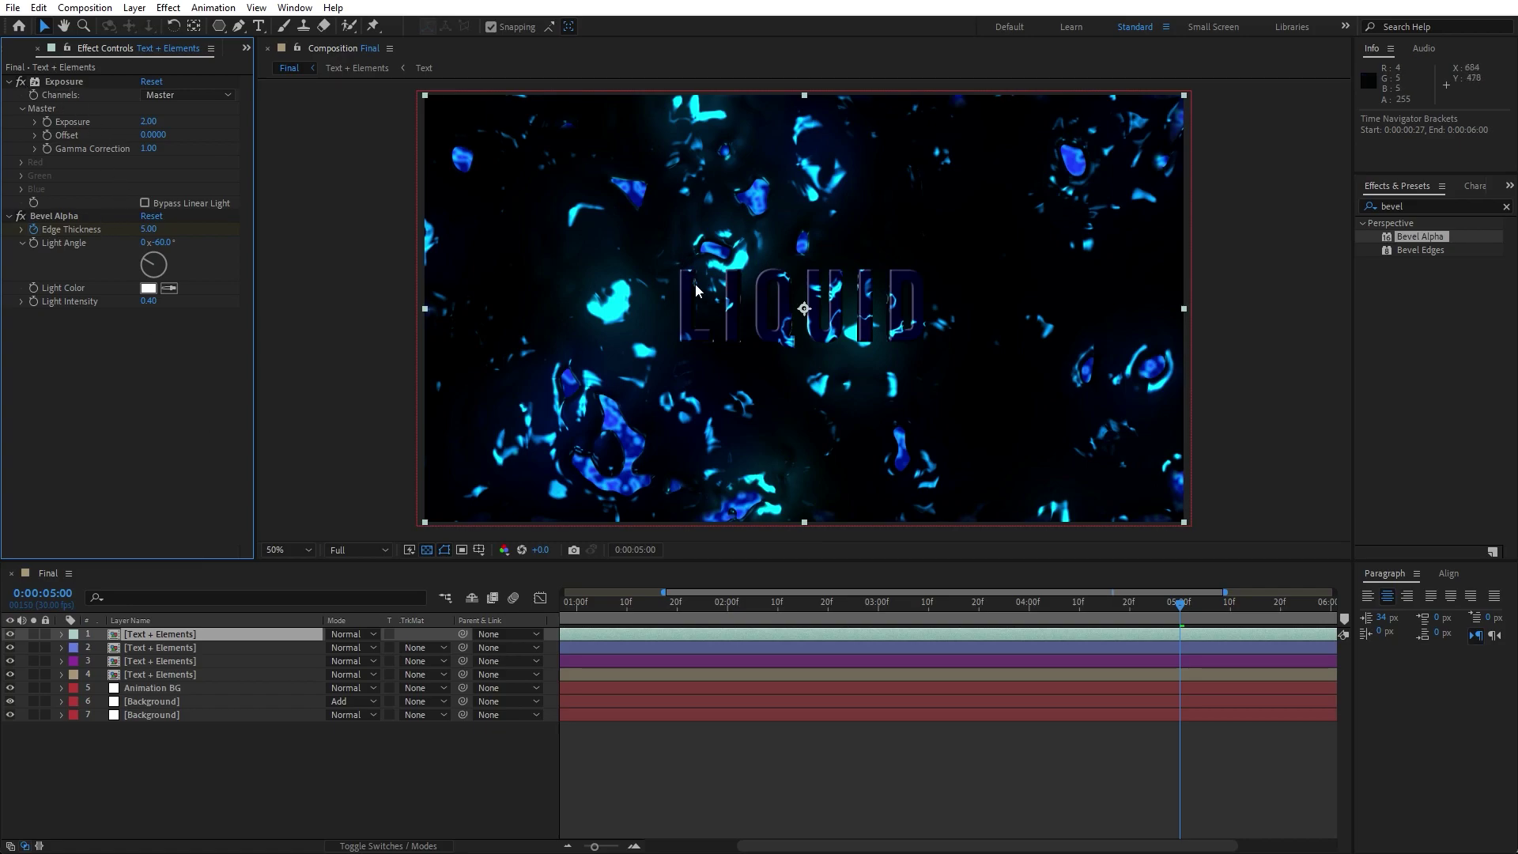
key(slash)
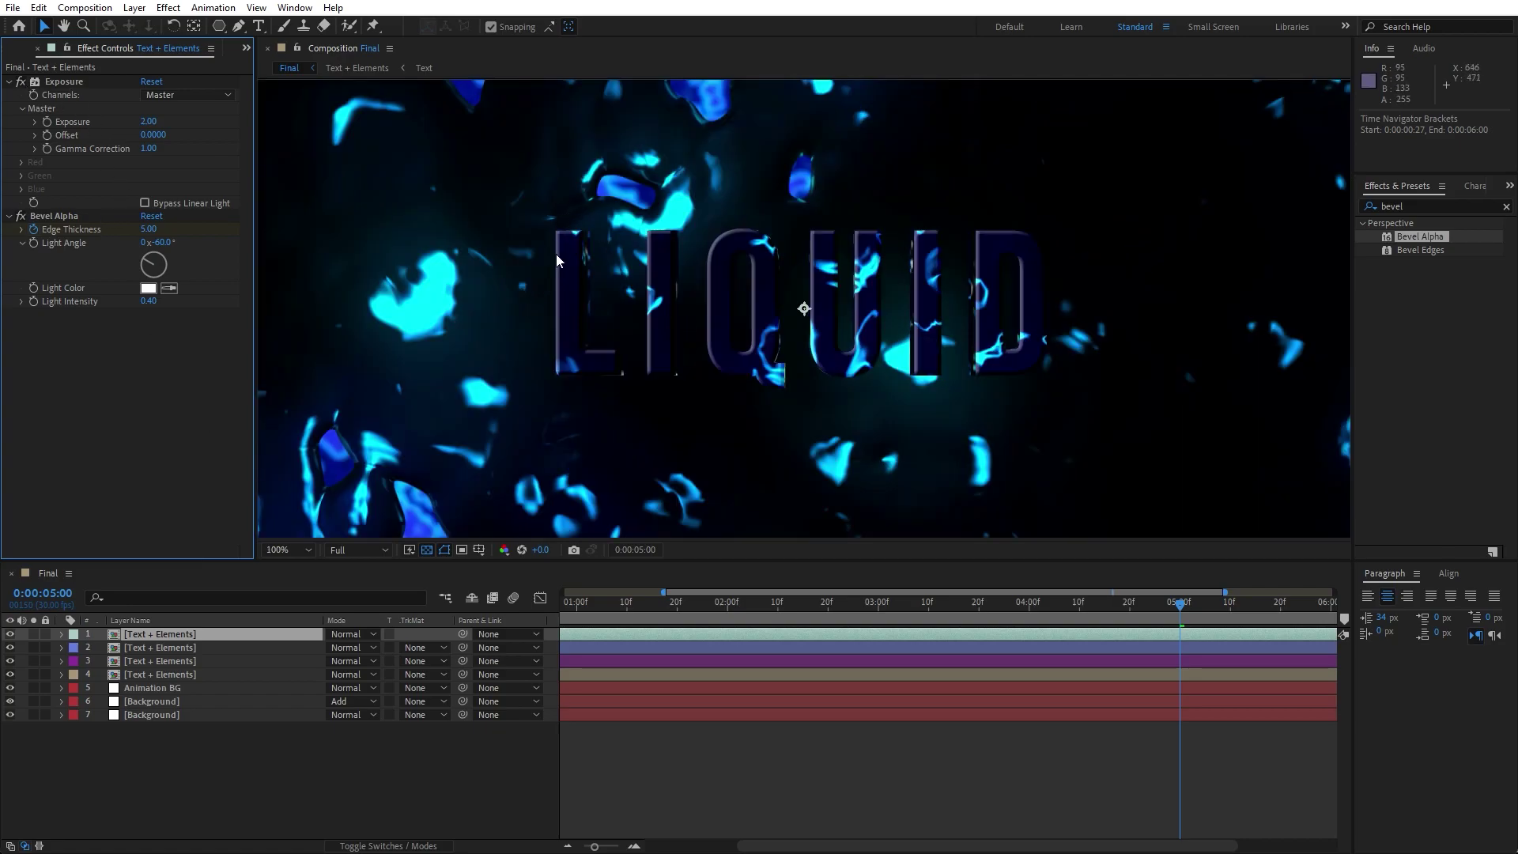
key(comma)
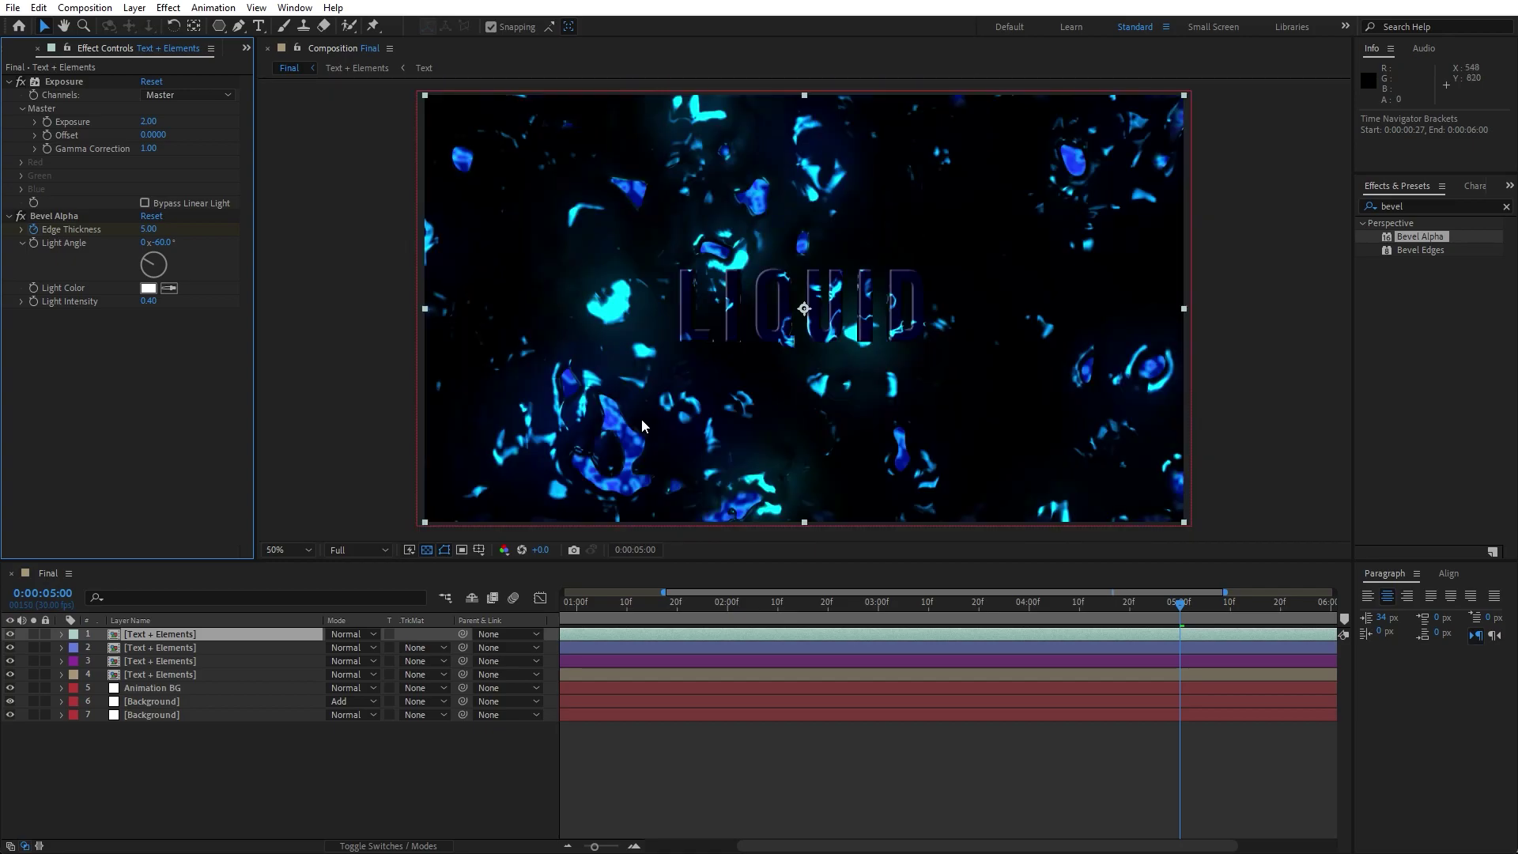
Step: Apply Glow to the top text layer with Threshold 100%, Radius 115 and Intensity 2.0
click(1435, 206)
text(glow)
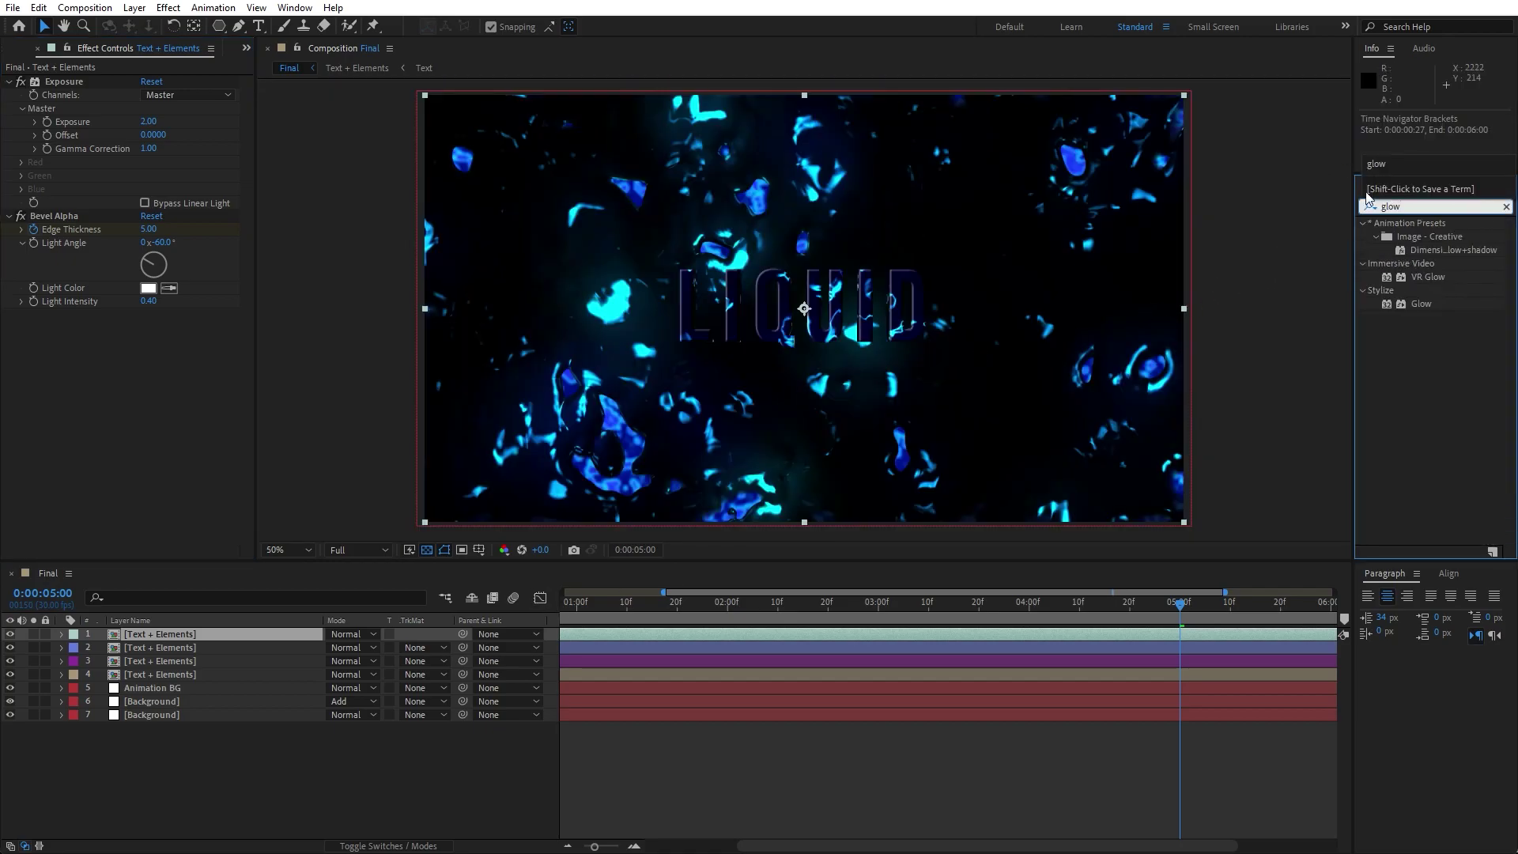
drag(1420, 303, 158, 634)
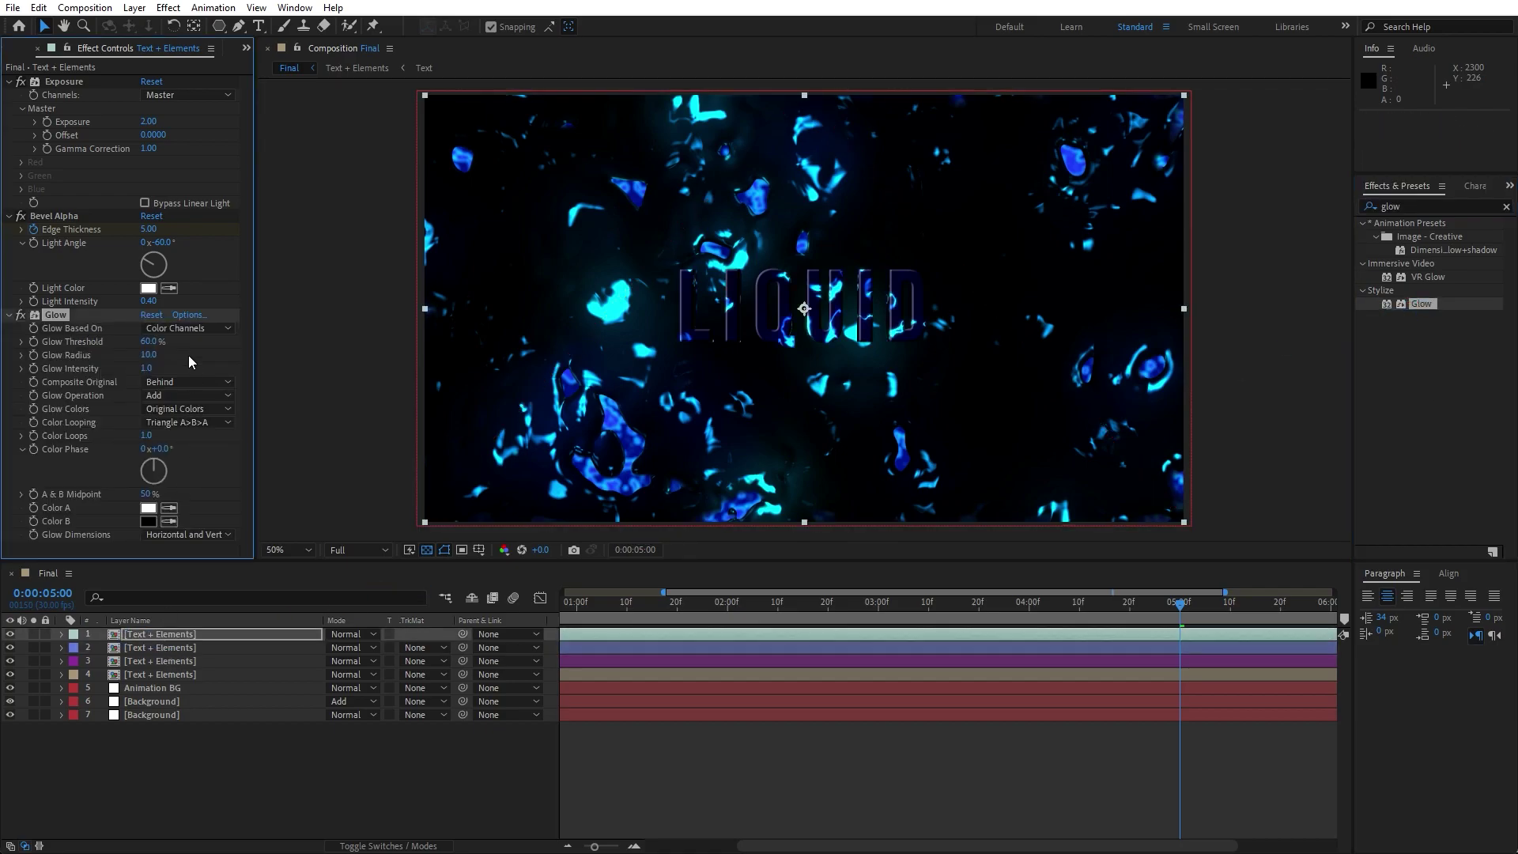
click(148, 341)
text(100)
key(Tab)
text(115)
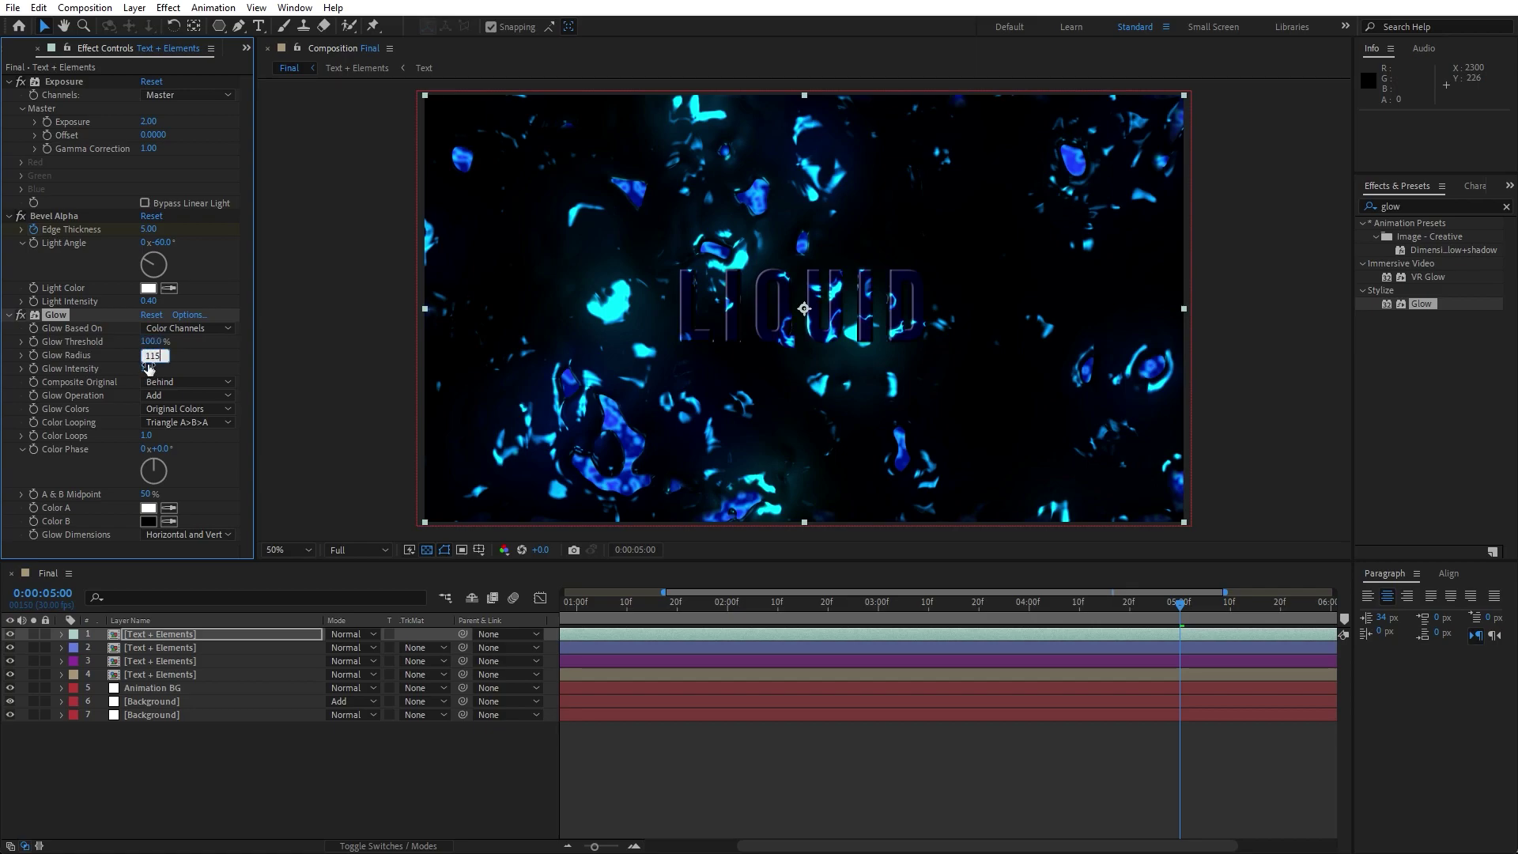
key(Tab)
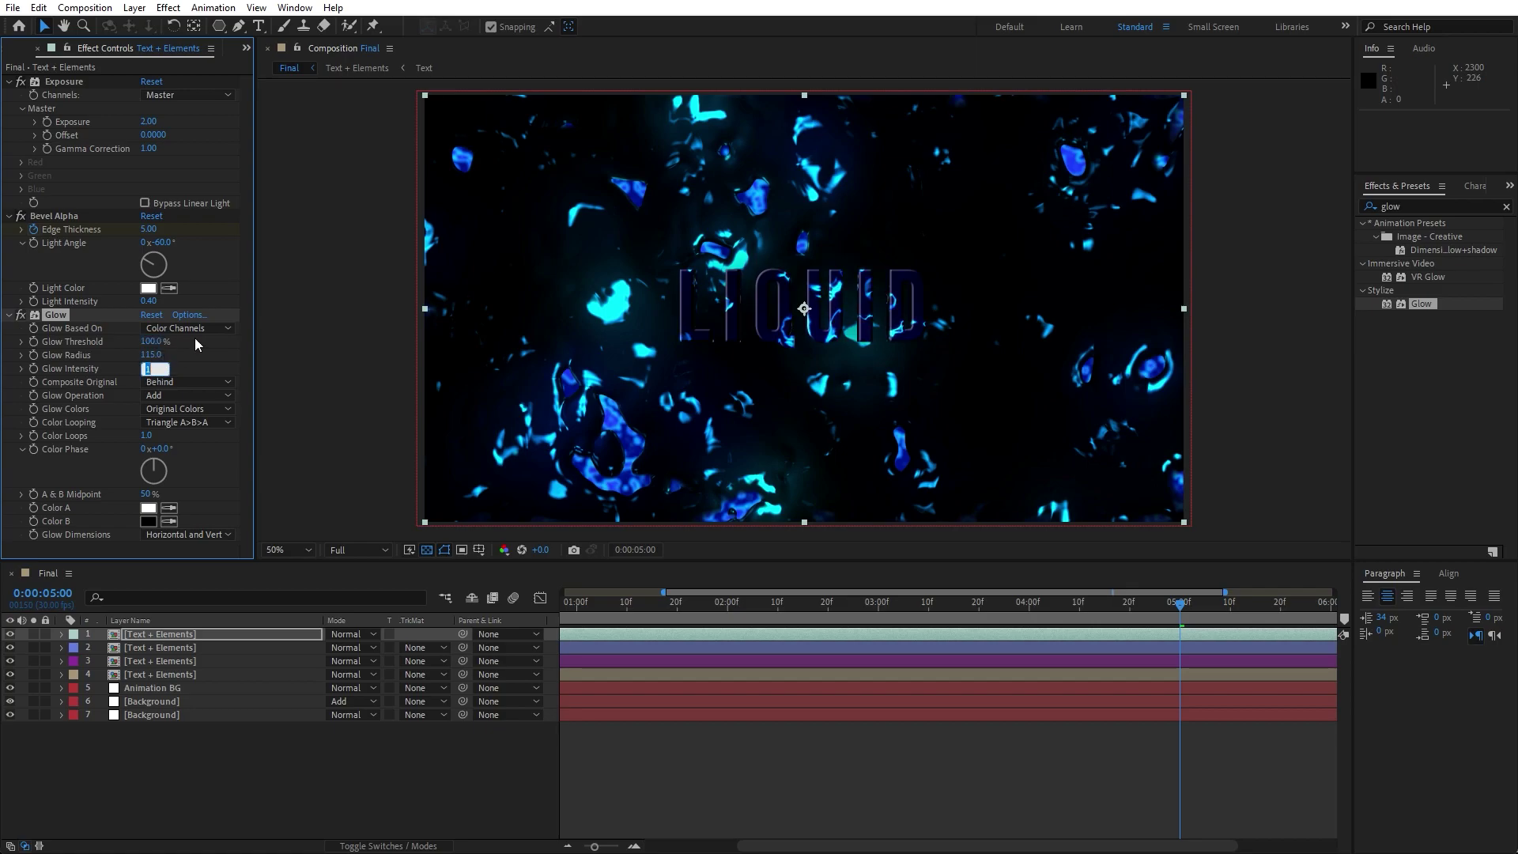
click(192, 365)
Step: Duplicate the Glow effect as Glow 2 and preview the glowing text around 3 seconds
click(63, 317)
click(10, 82)
click(9, 95)
key(ctrl+d)
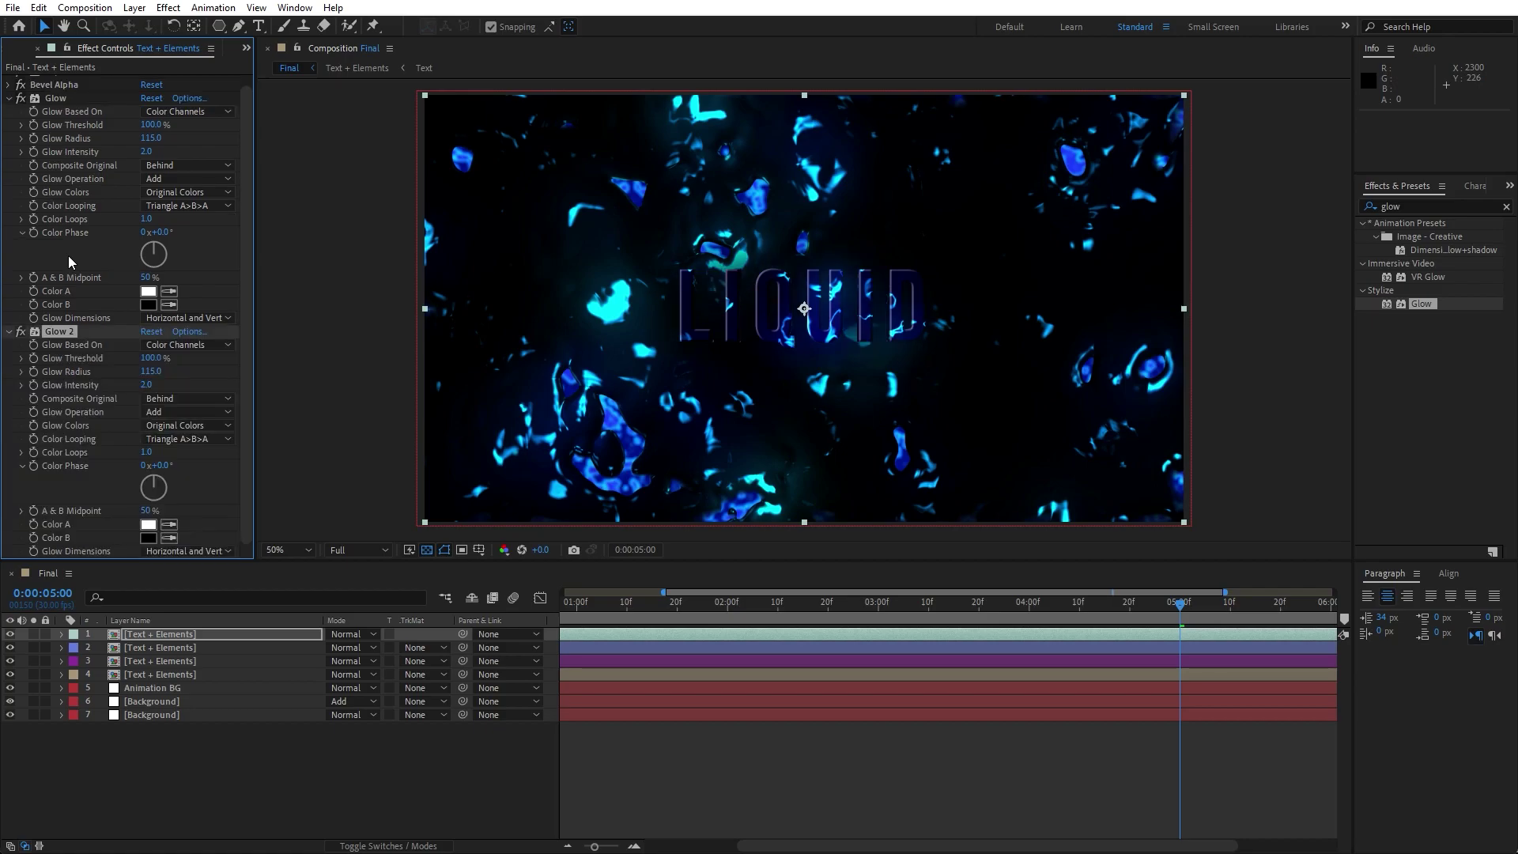
drag(594, 846, 583, 846)
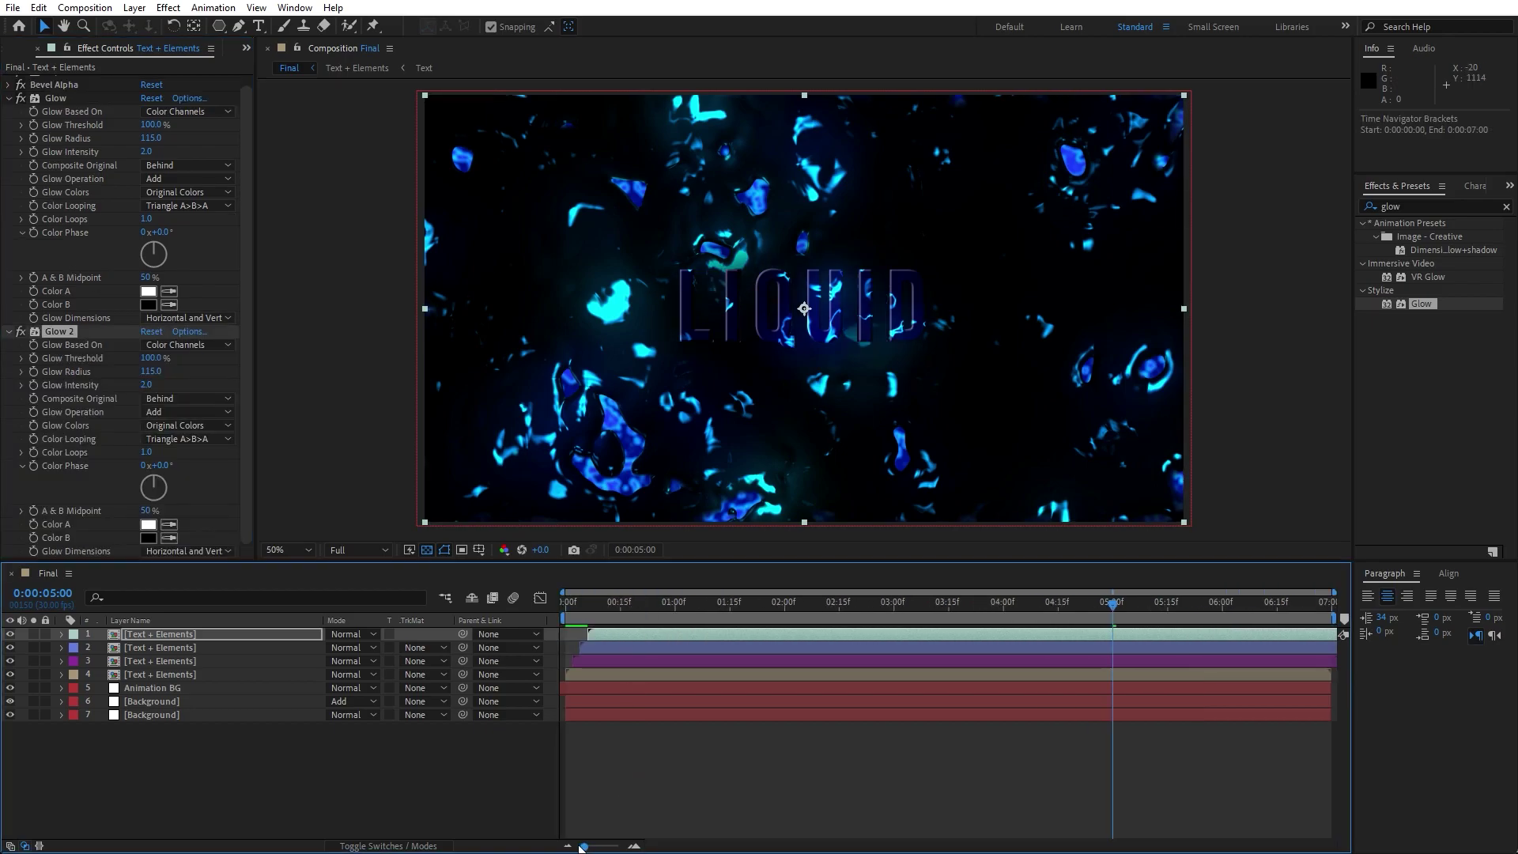
drag(634, 609, 903, 610)
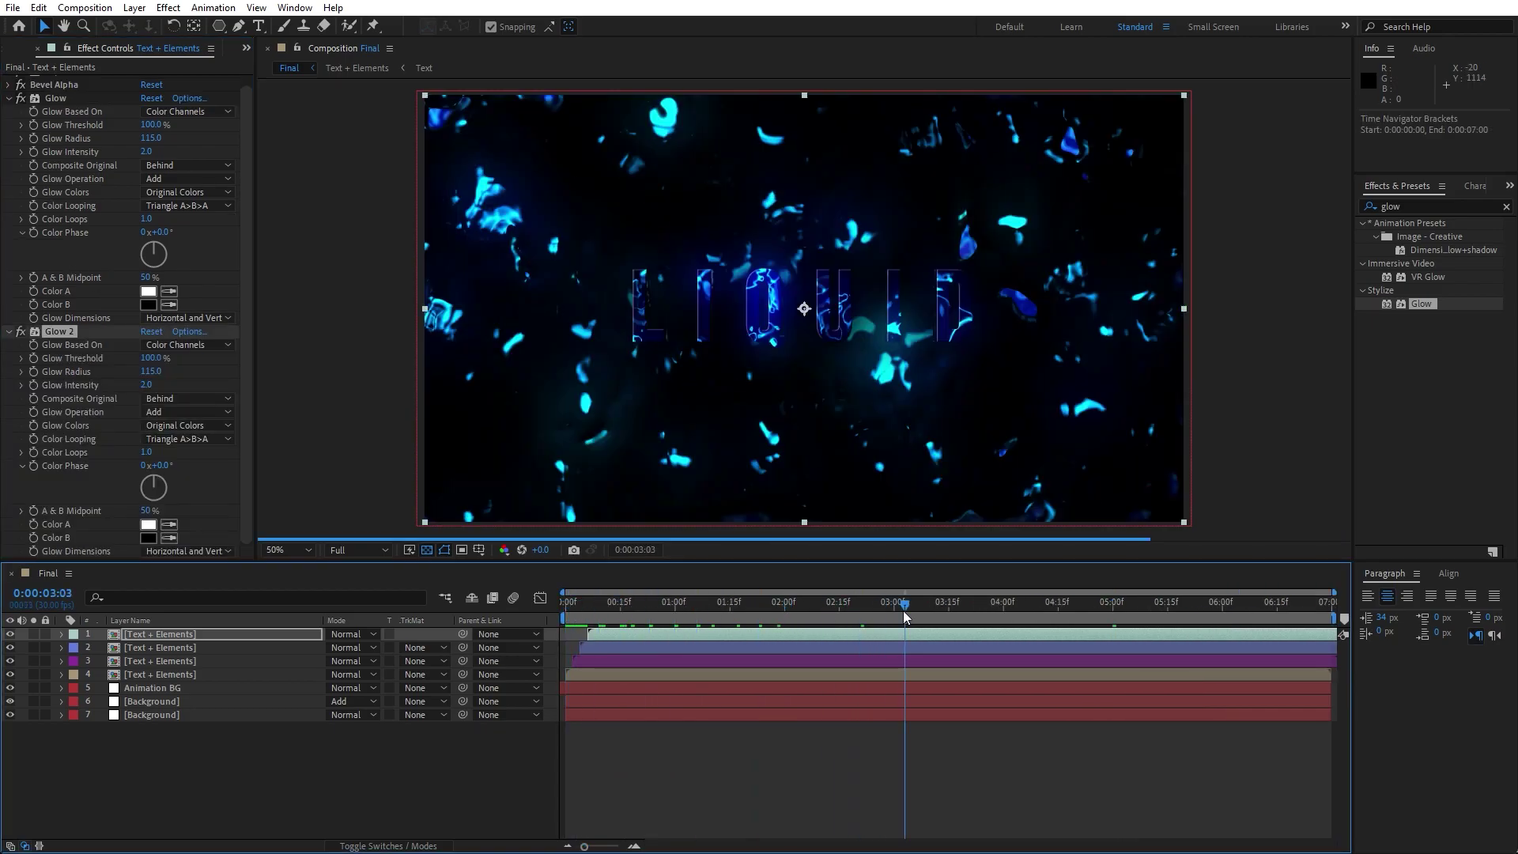
click(37, 47)
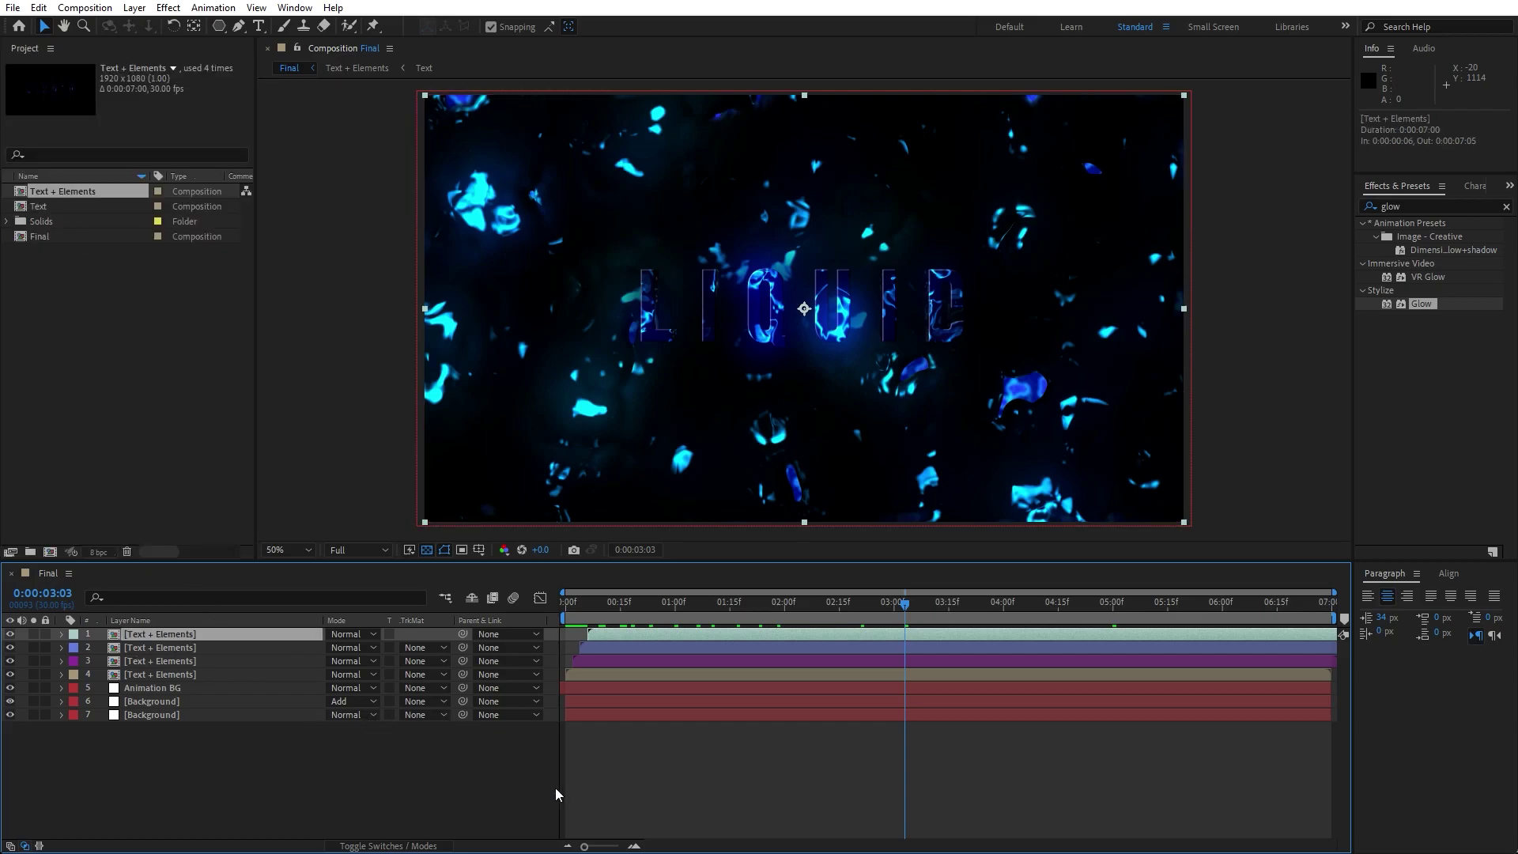
Step: Duplicate the top text layer, start the copy at 08f, and label it orange
click(612, 602)
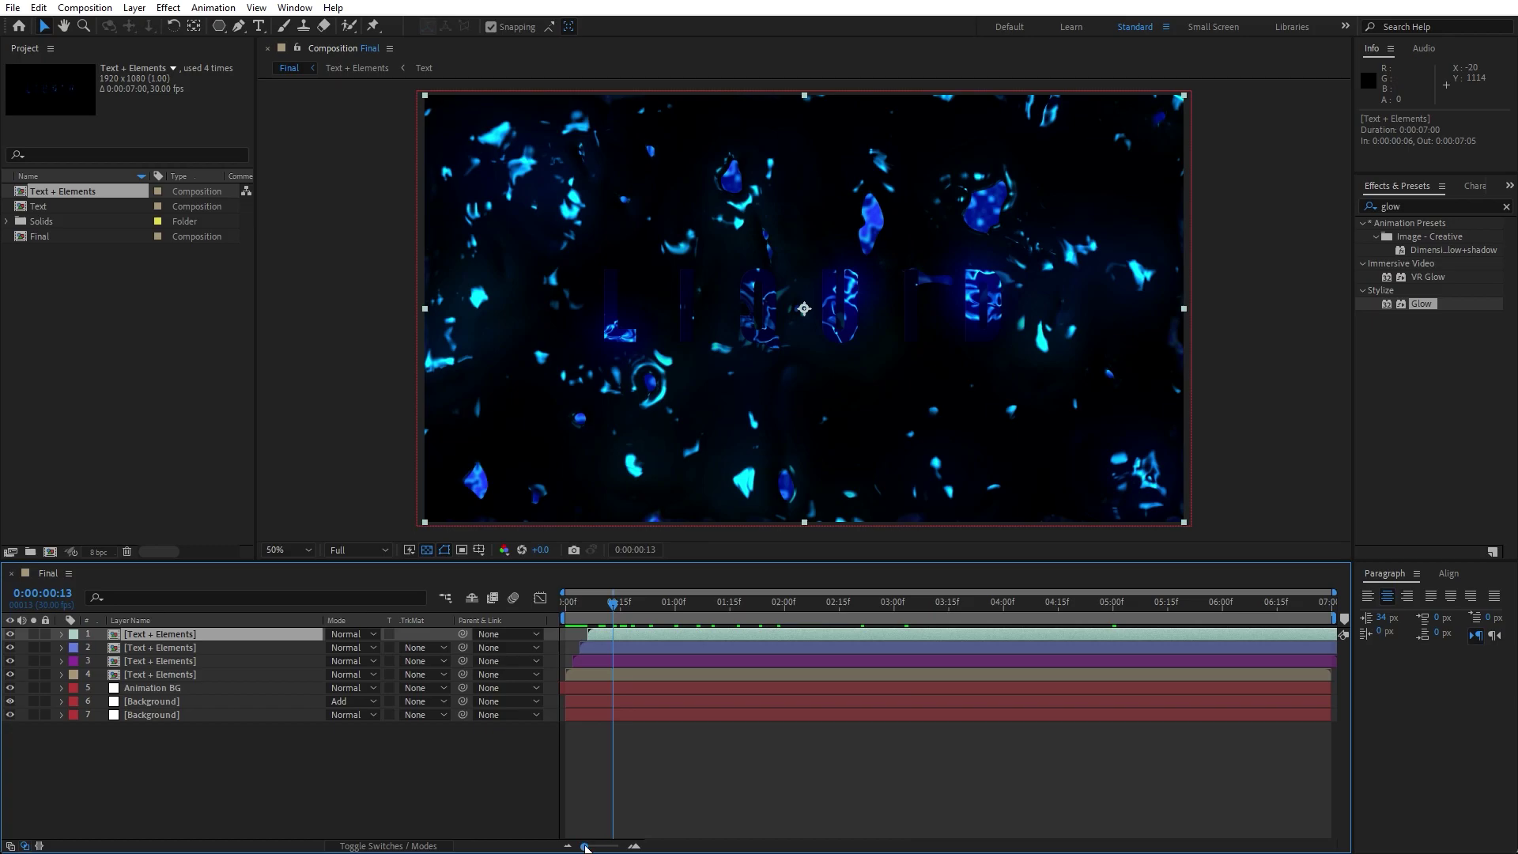
drag(584, 846, 617, 846)
key(ctrl+d)
drag(778, 632, 828, 634)
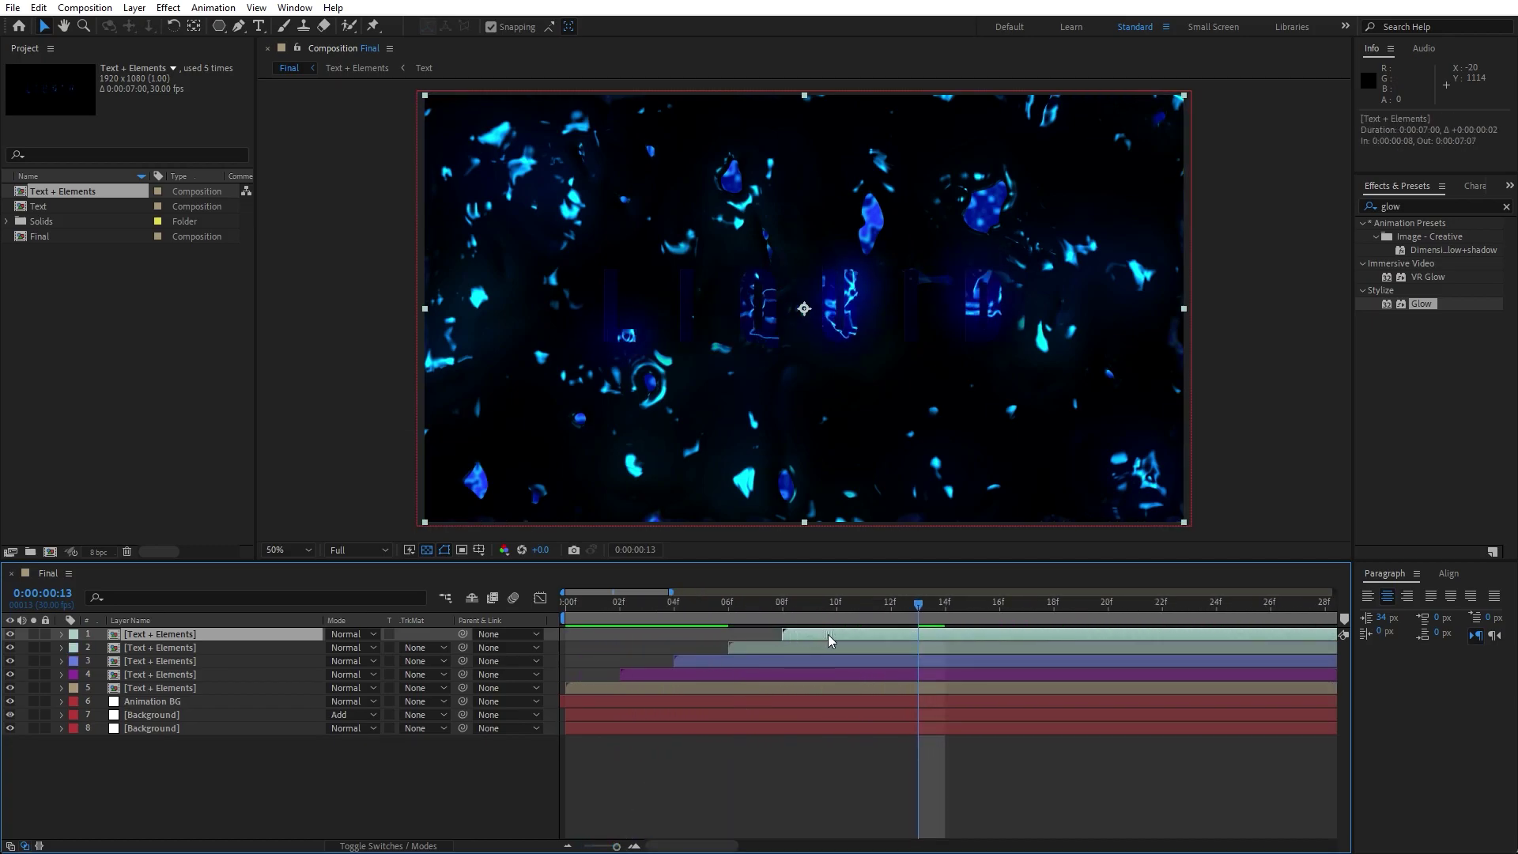
click(74, 634)
click(121, 543)
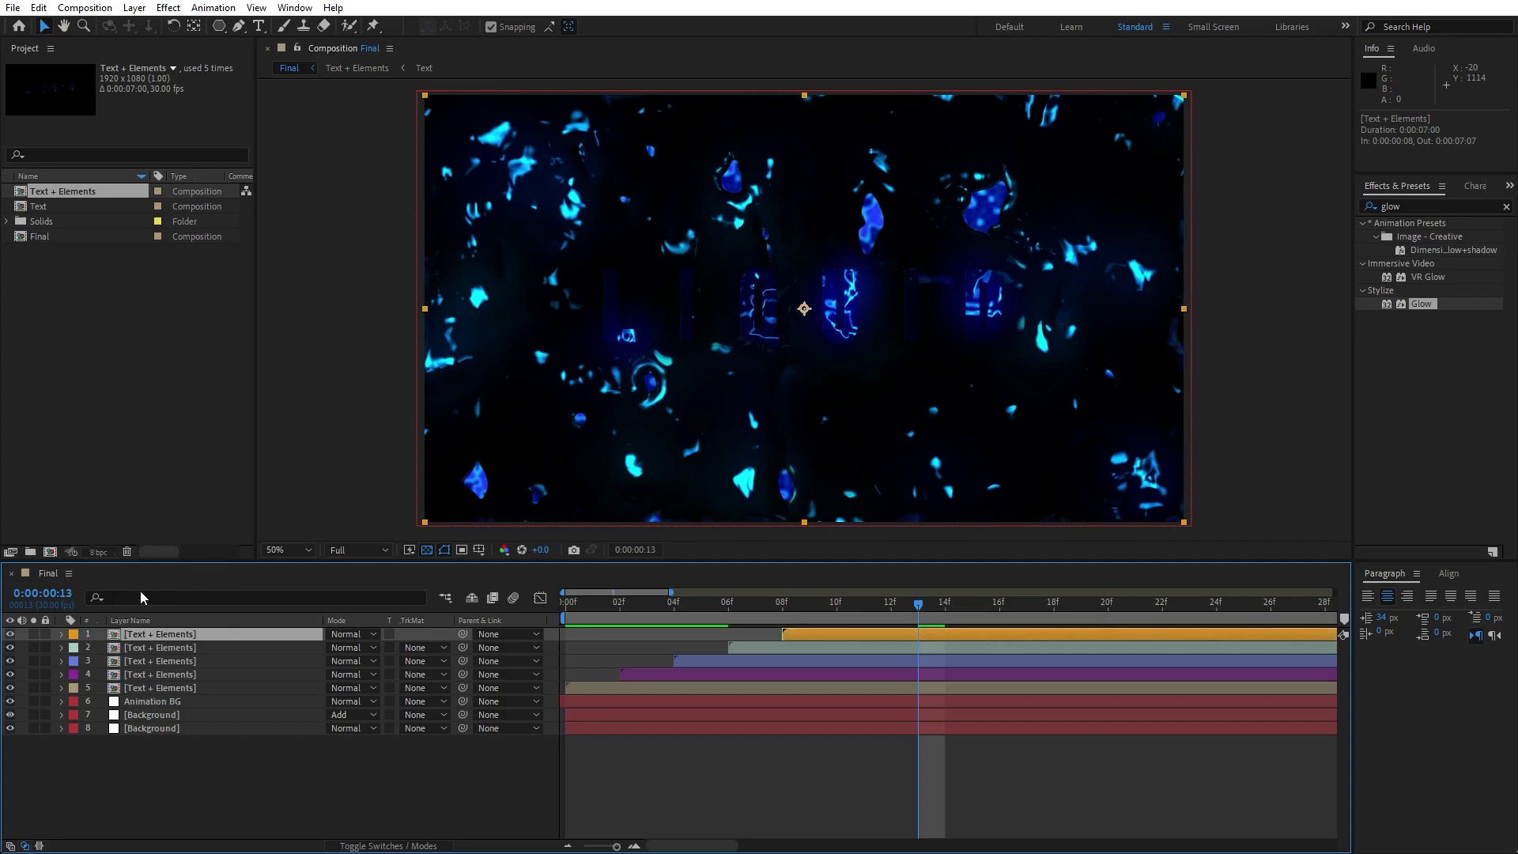
Step: Raise the copy's Exposure to 4 and collapse its effect settings
key(F3)
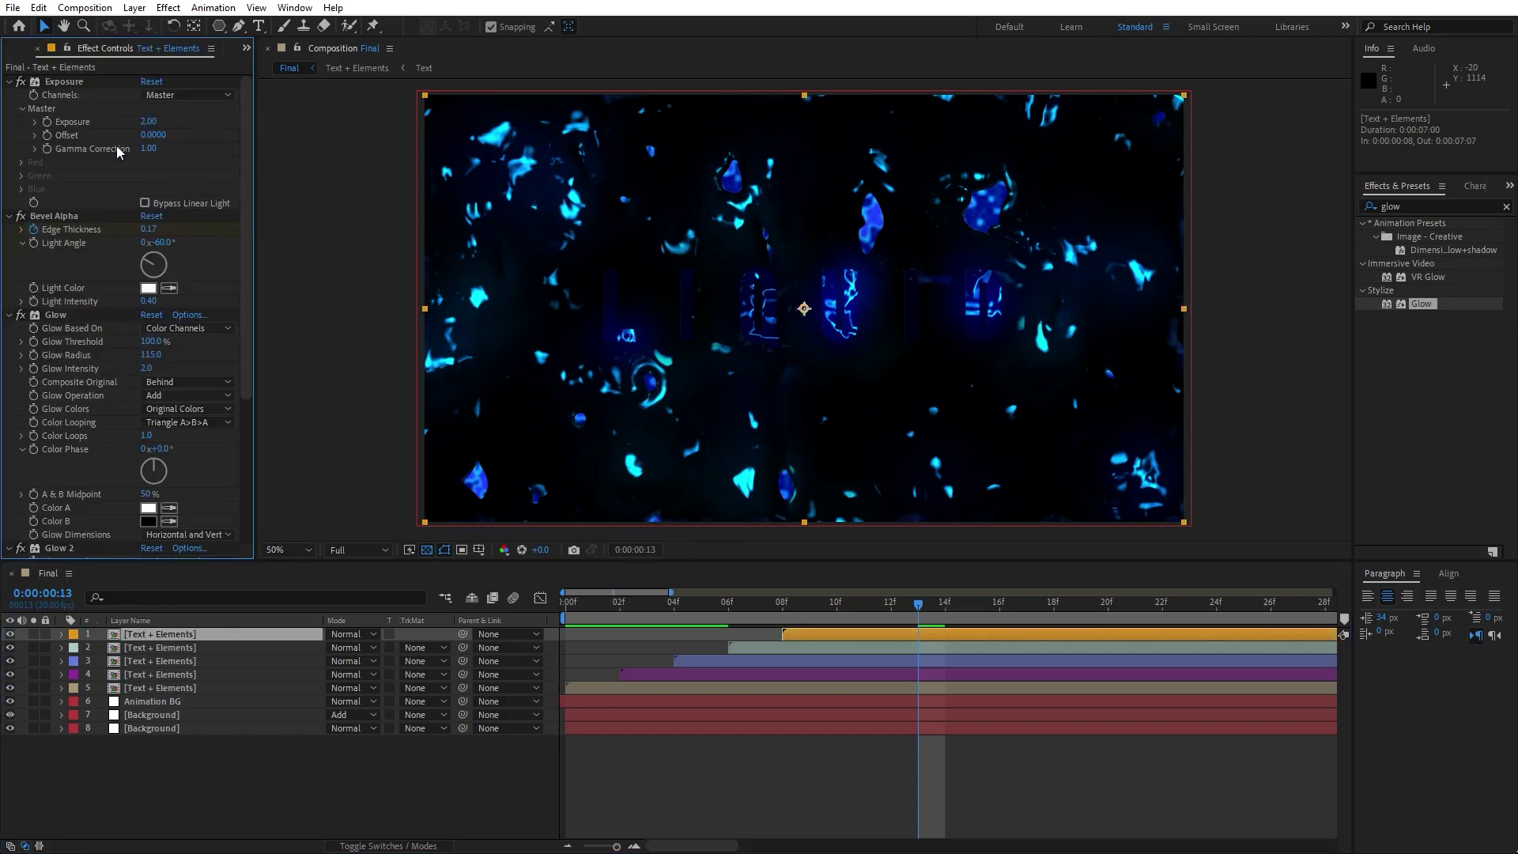
click(154, 123)
click(8, 82)
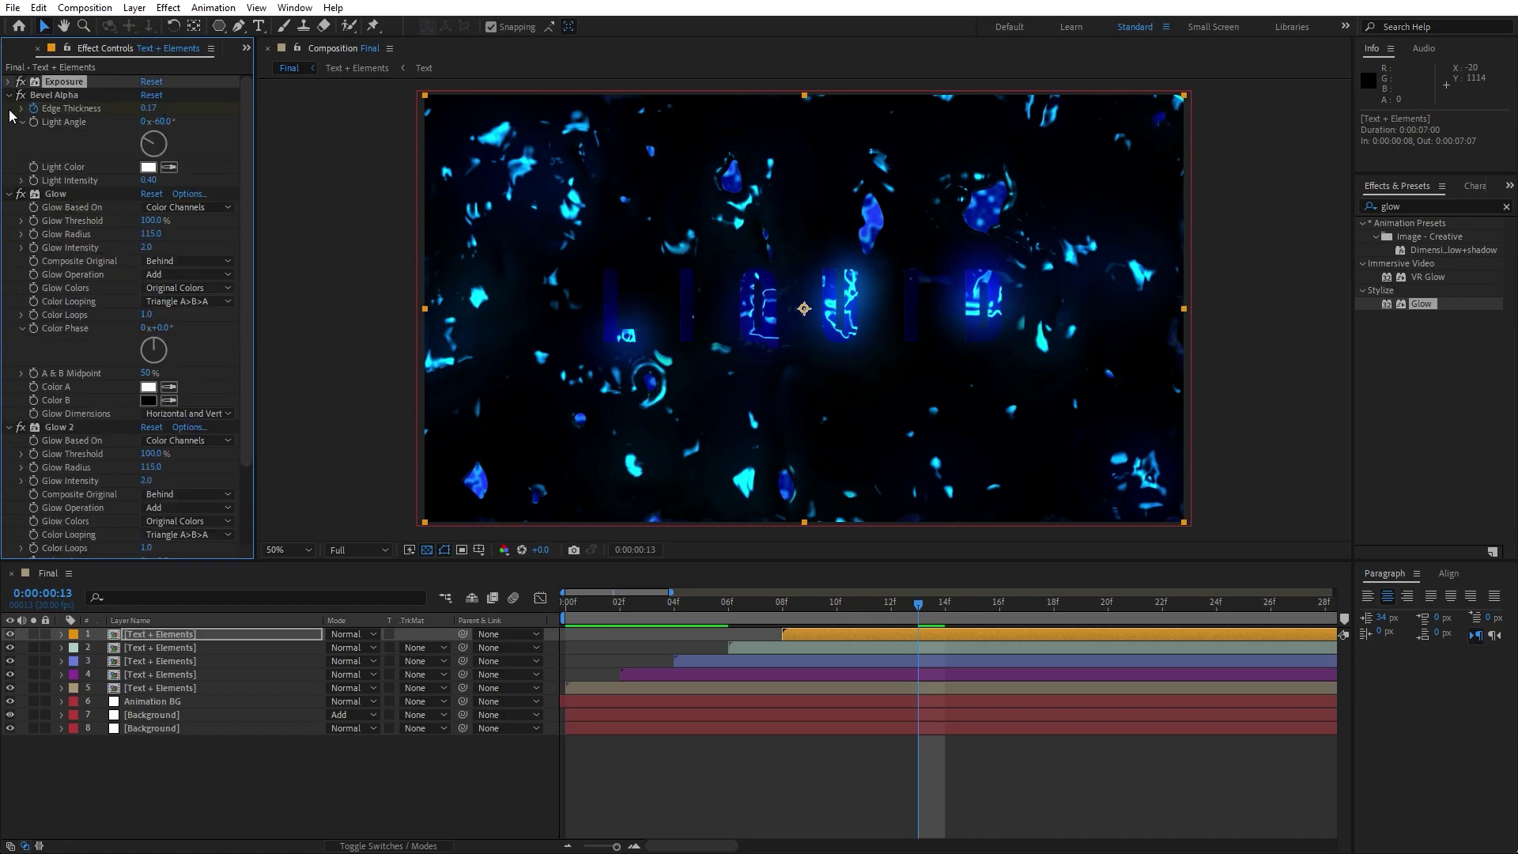
click(10, 95)
click(10, 108)
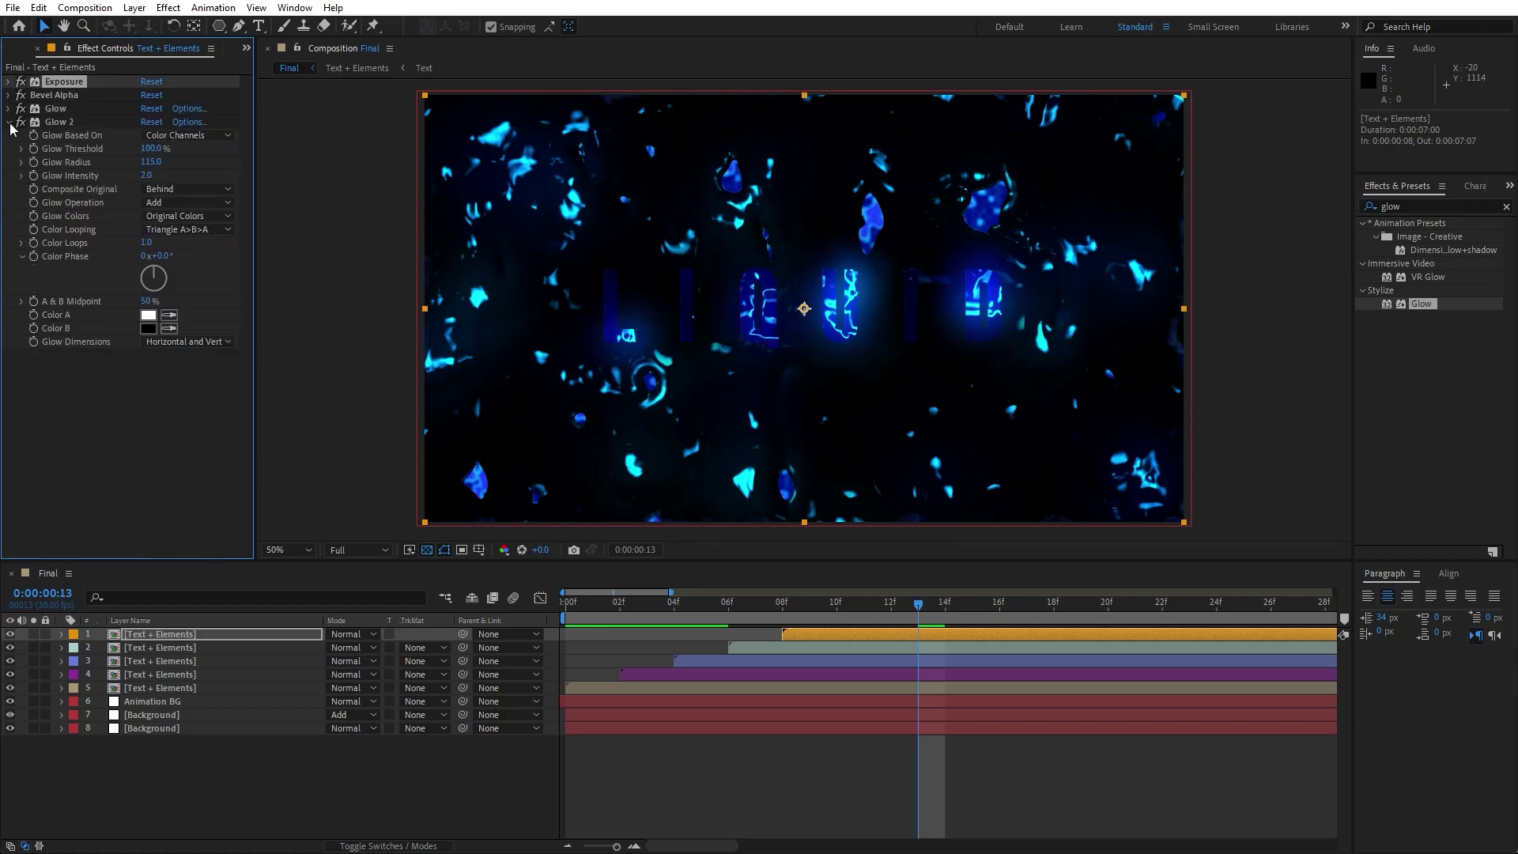
click(10, 122)
Step: Preview the animation, then add a new Adjustment Layer to the composition
click(253, 764)
key(space)
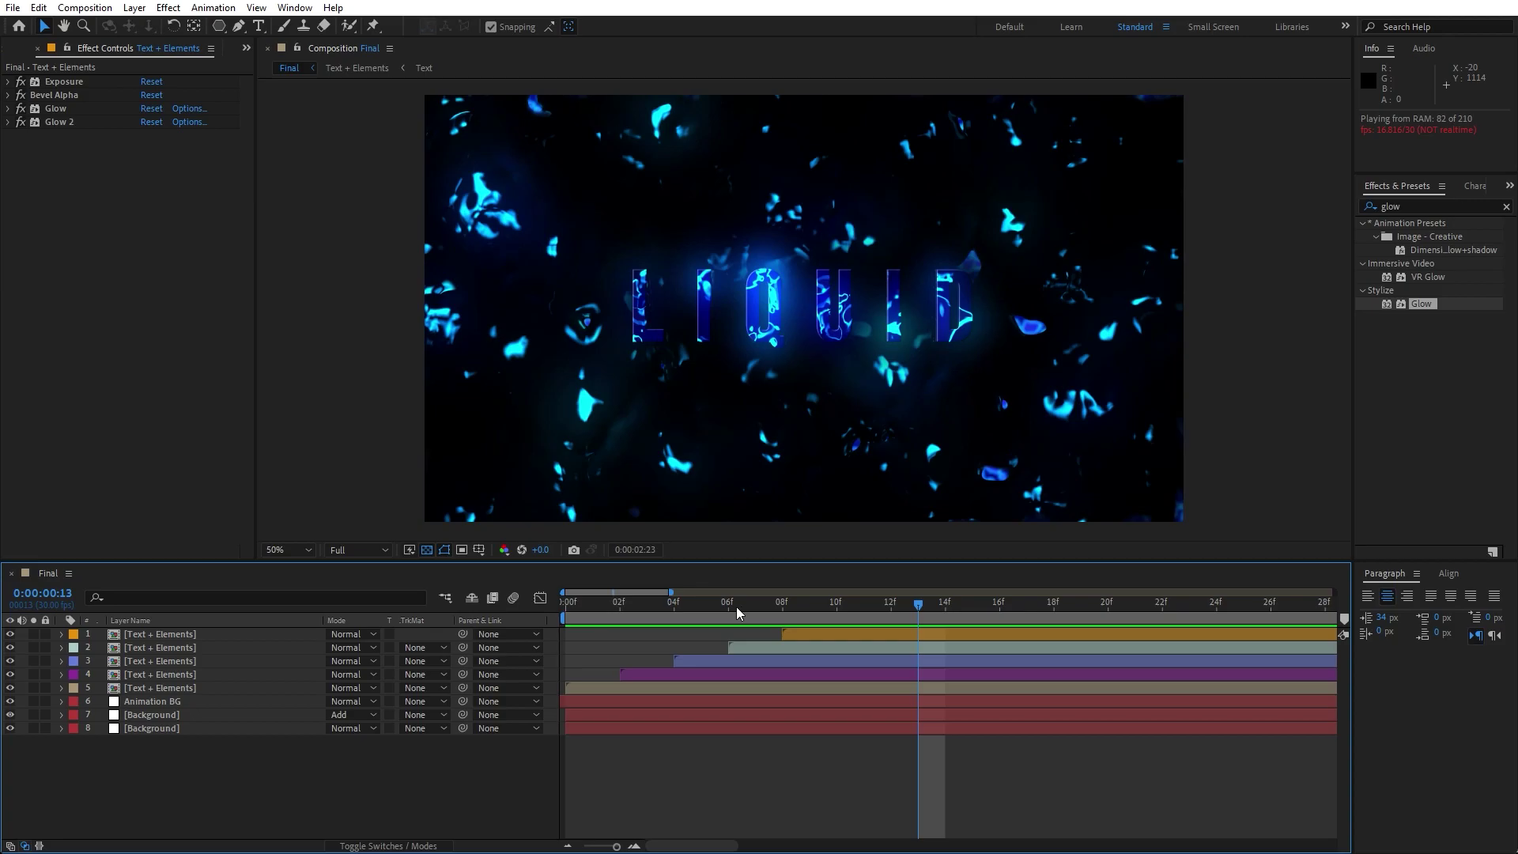
key(space)
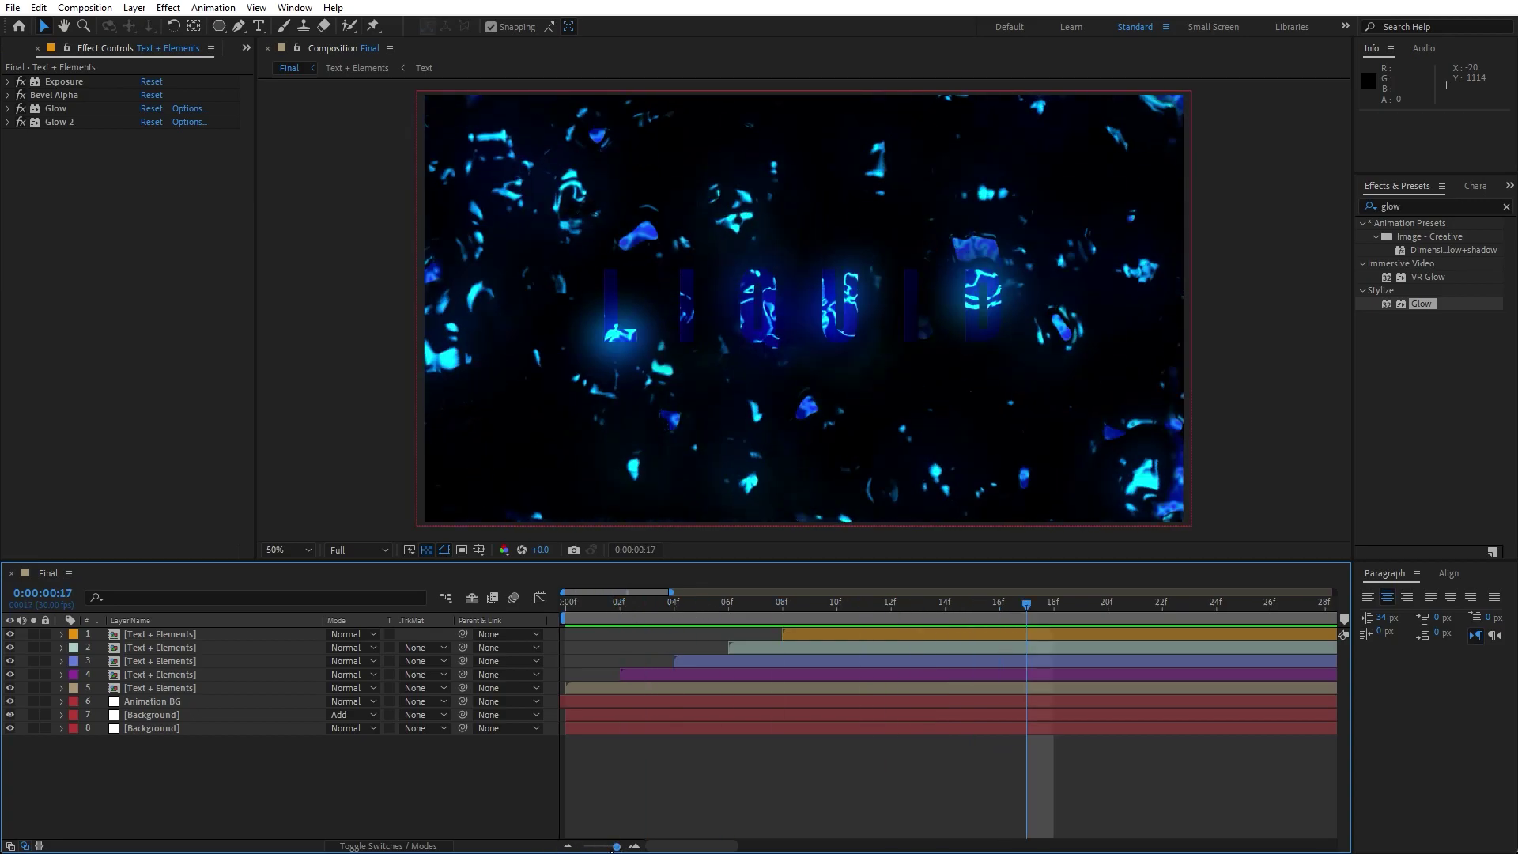
drag(613, 847, 583, 847)
right_click(269, 785)
mouse_move(330, 591)
click(572, 700)
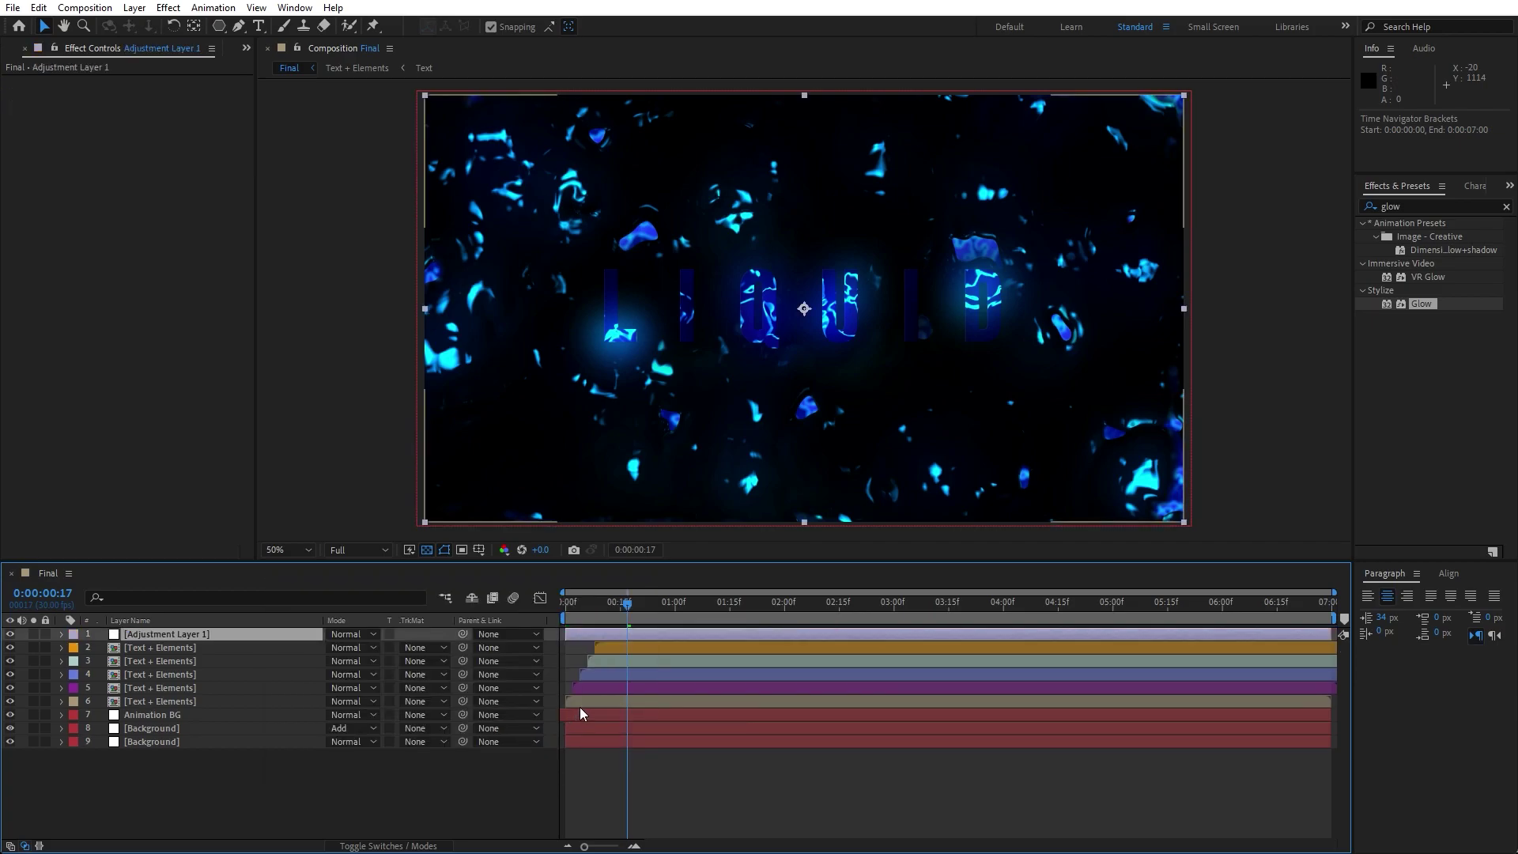
Step: Rename the adjustment layer 'Lens Flare' and apply the Lens Flare effect to it
key(Return)
text(Lens Fl)
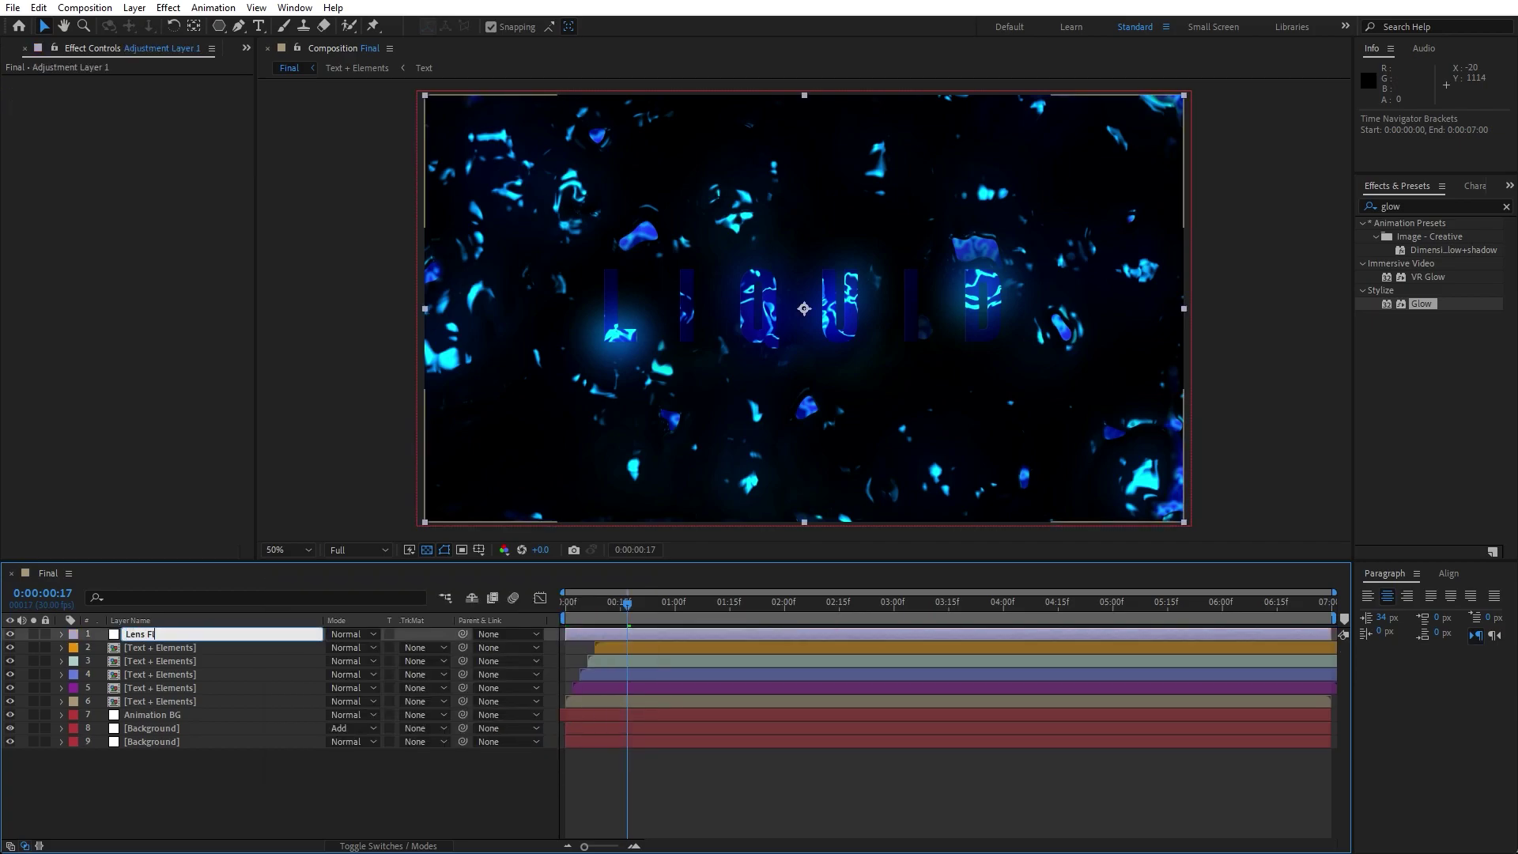
text(are)
click(220, 728)
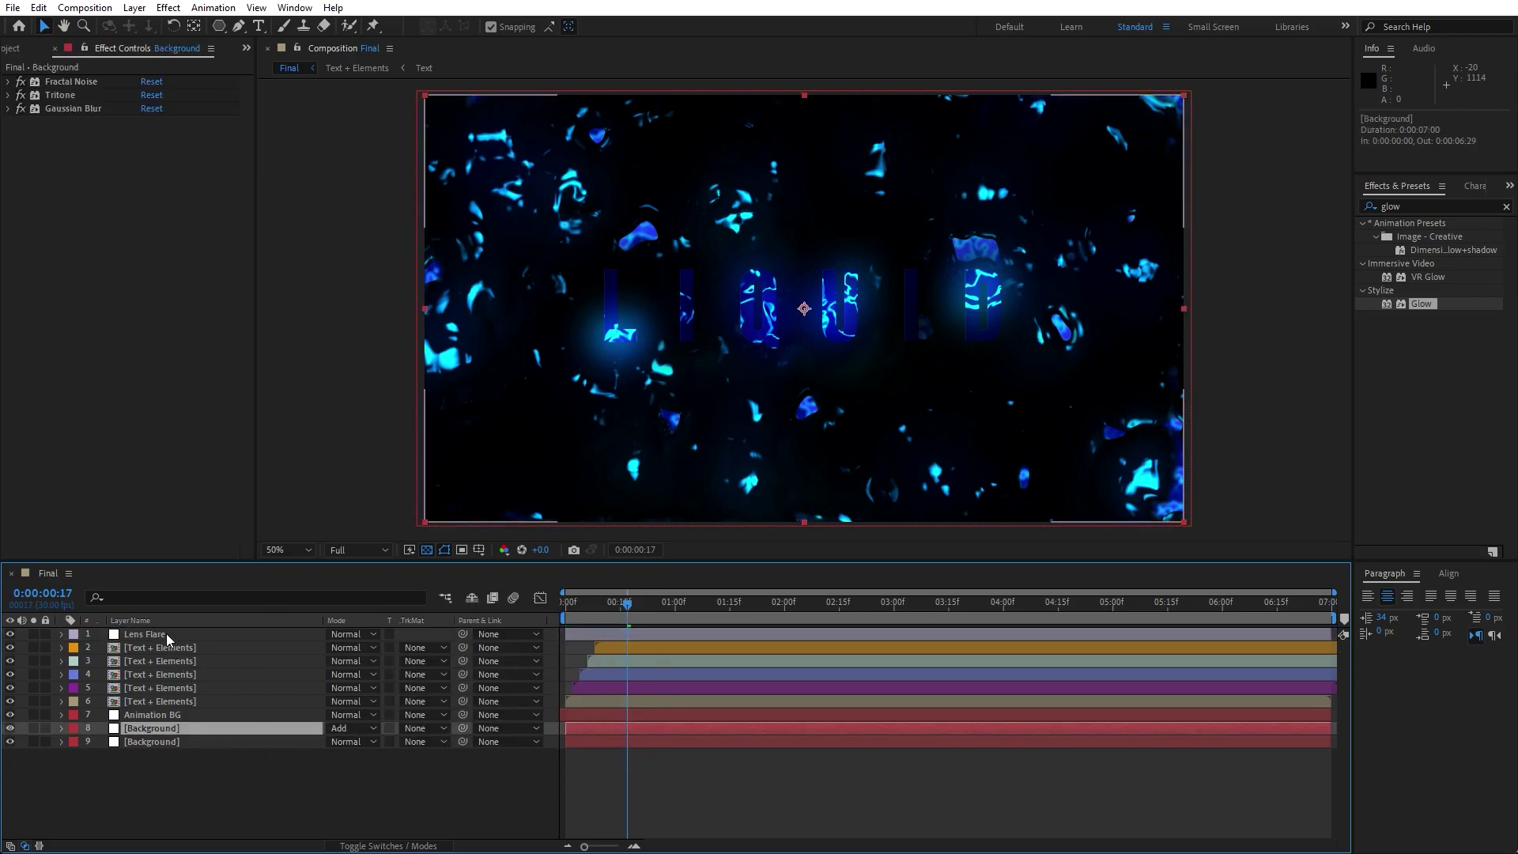
click(170, 636)
click(1440, 203)
text(lens fla)
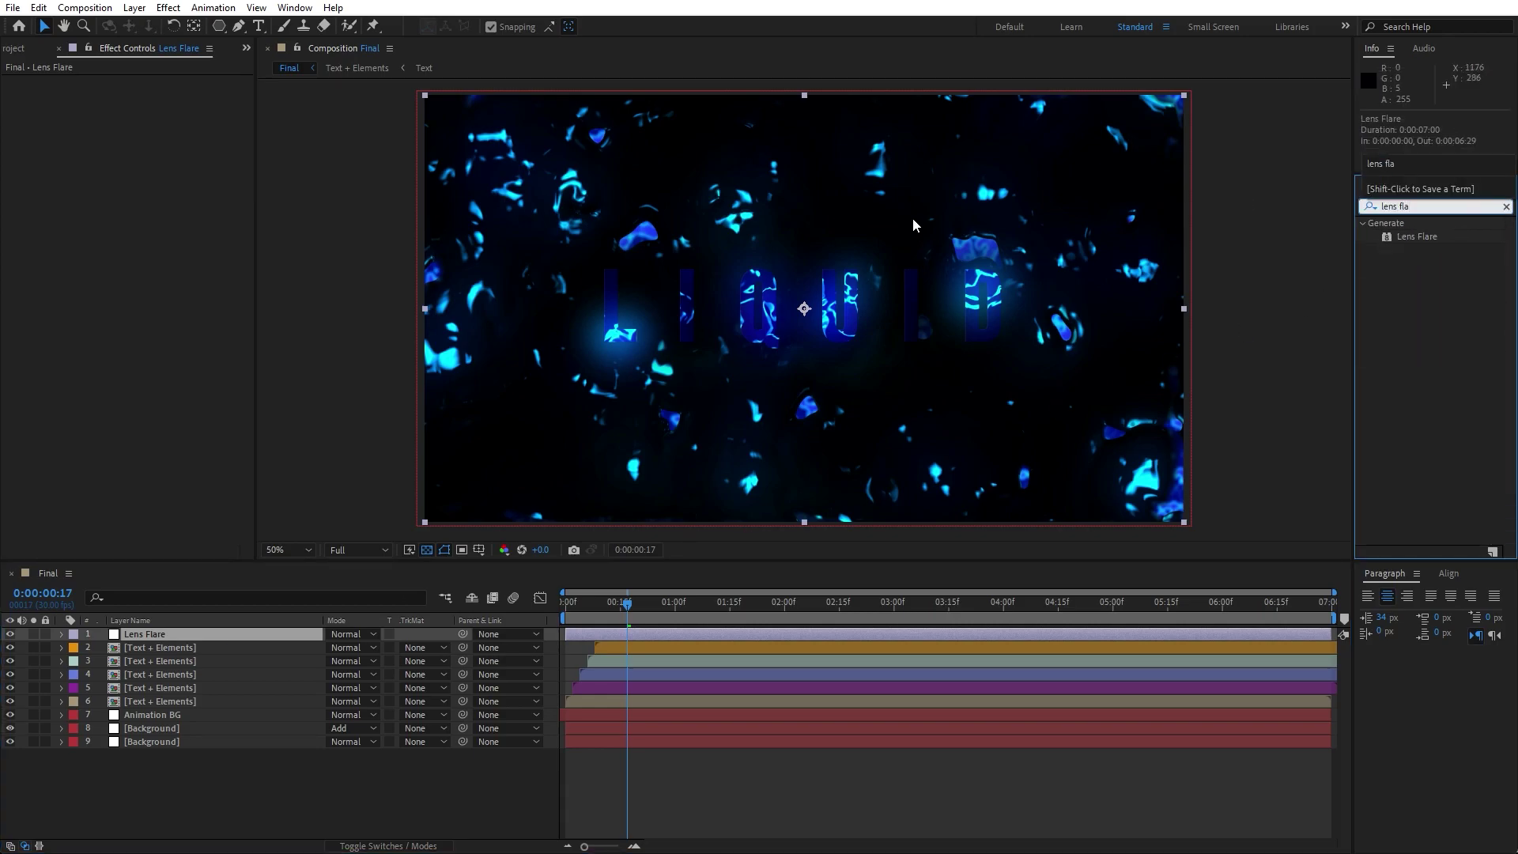
drag(1416, 237, 217, 634)
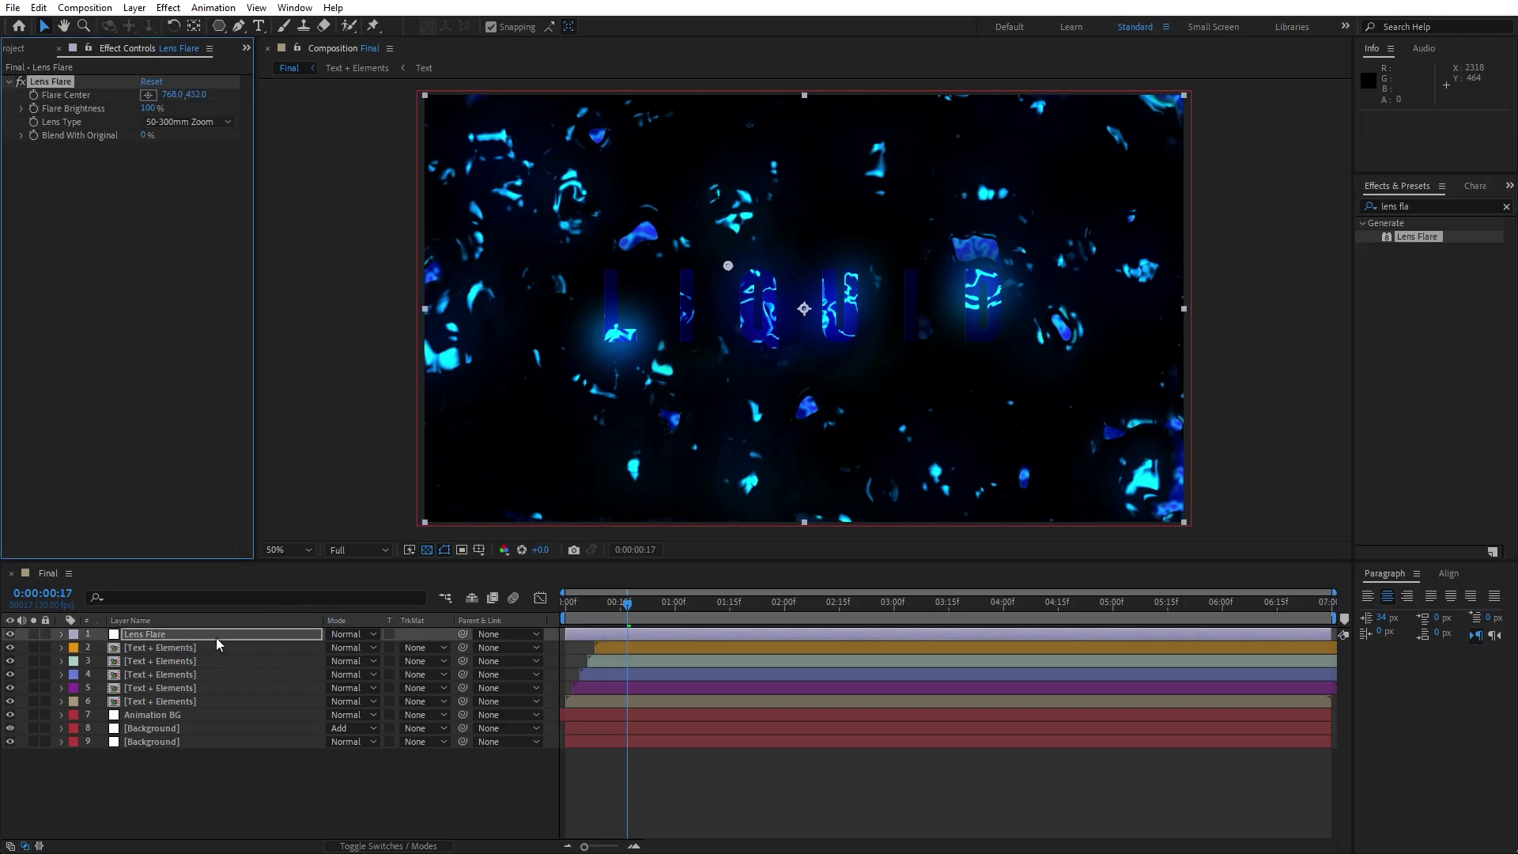
Step: Set Flare Brightness 110%, Blend With Original 50%, and Lens Type 105mm Prime
click(150, 108)
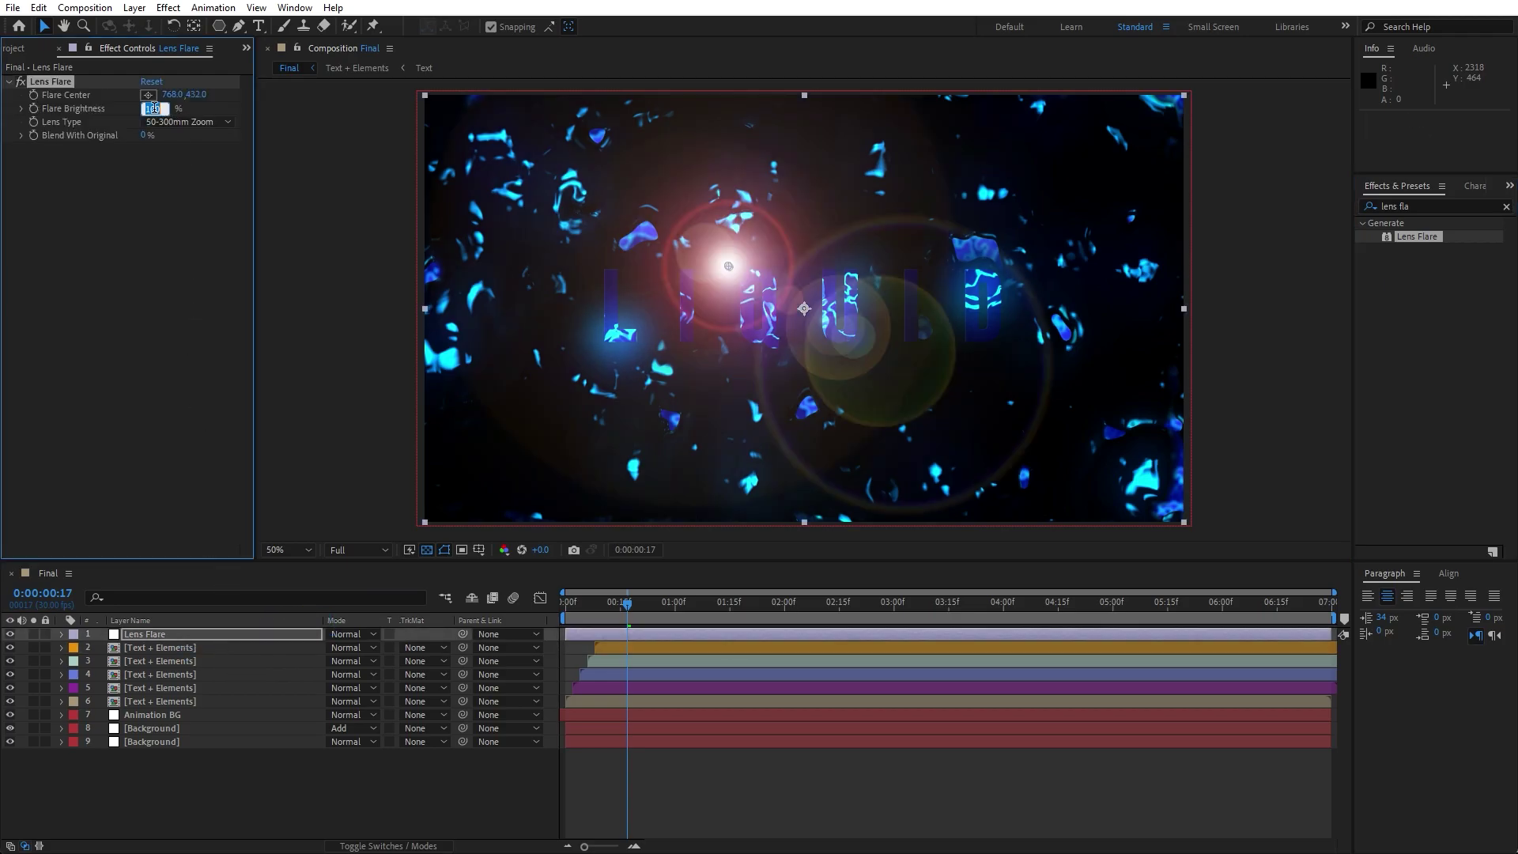
text(110)
click(153, 159)
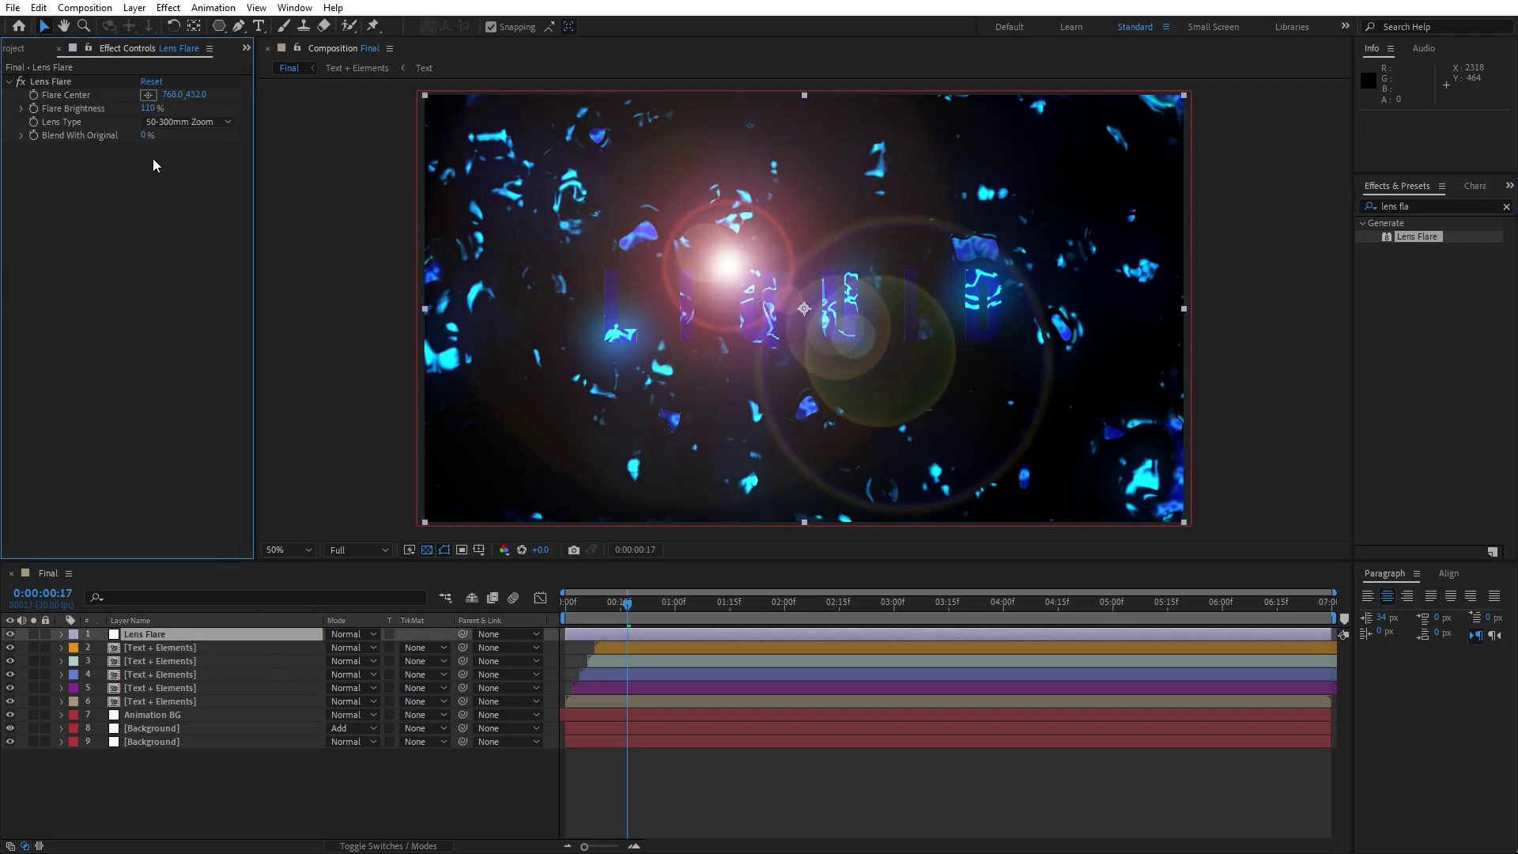
click(145, 136)
text(50)
click(163, 238)
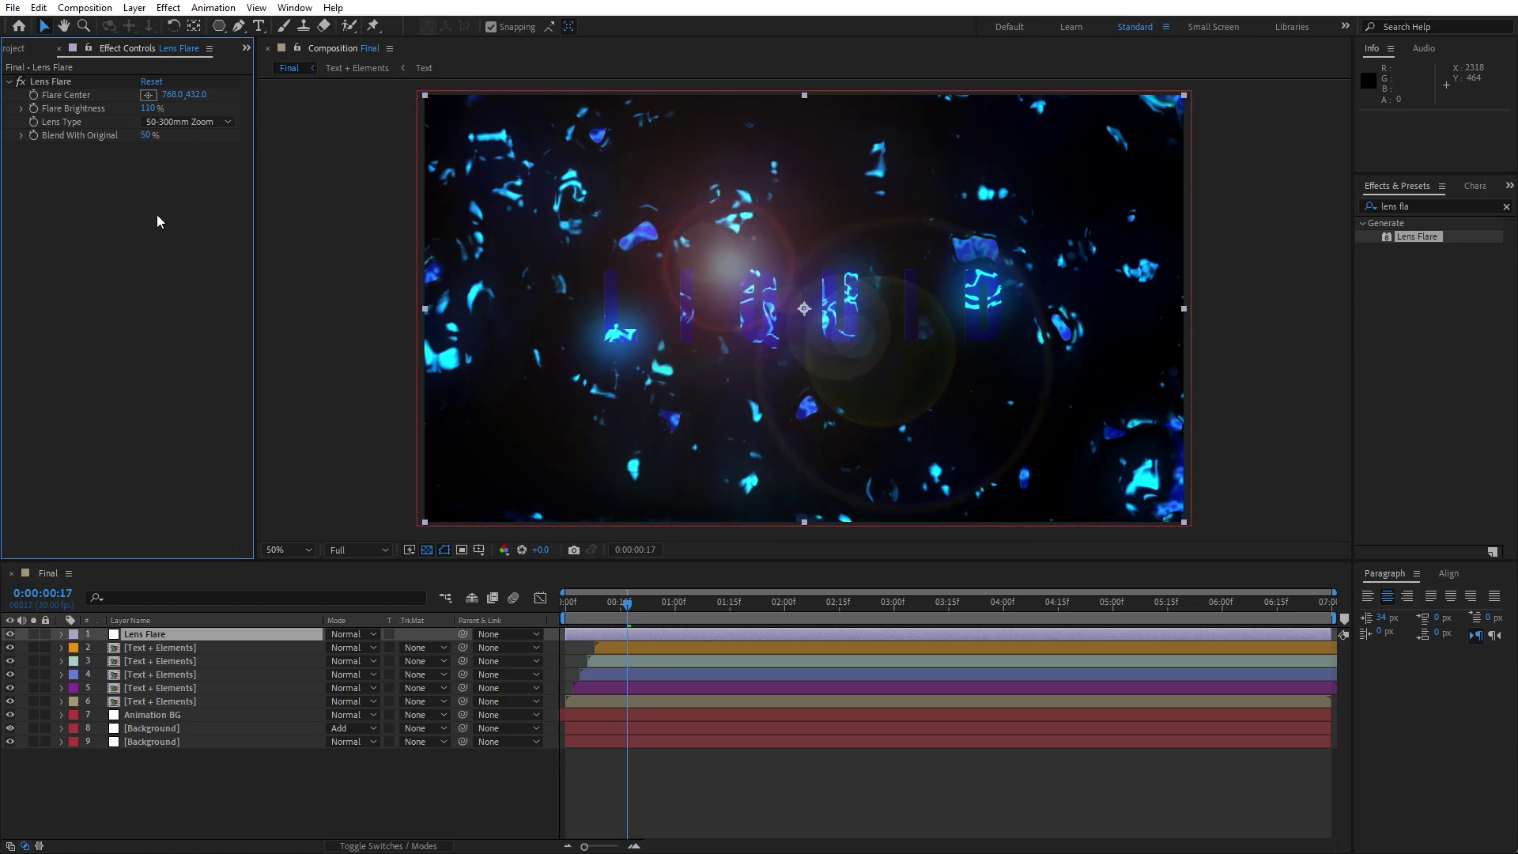
click(160, 122)
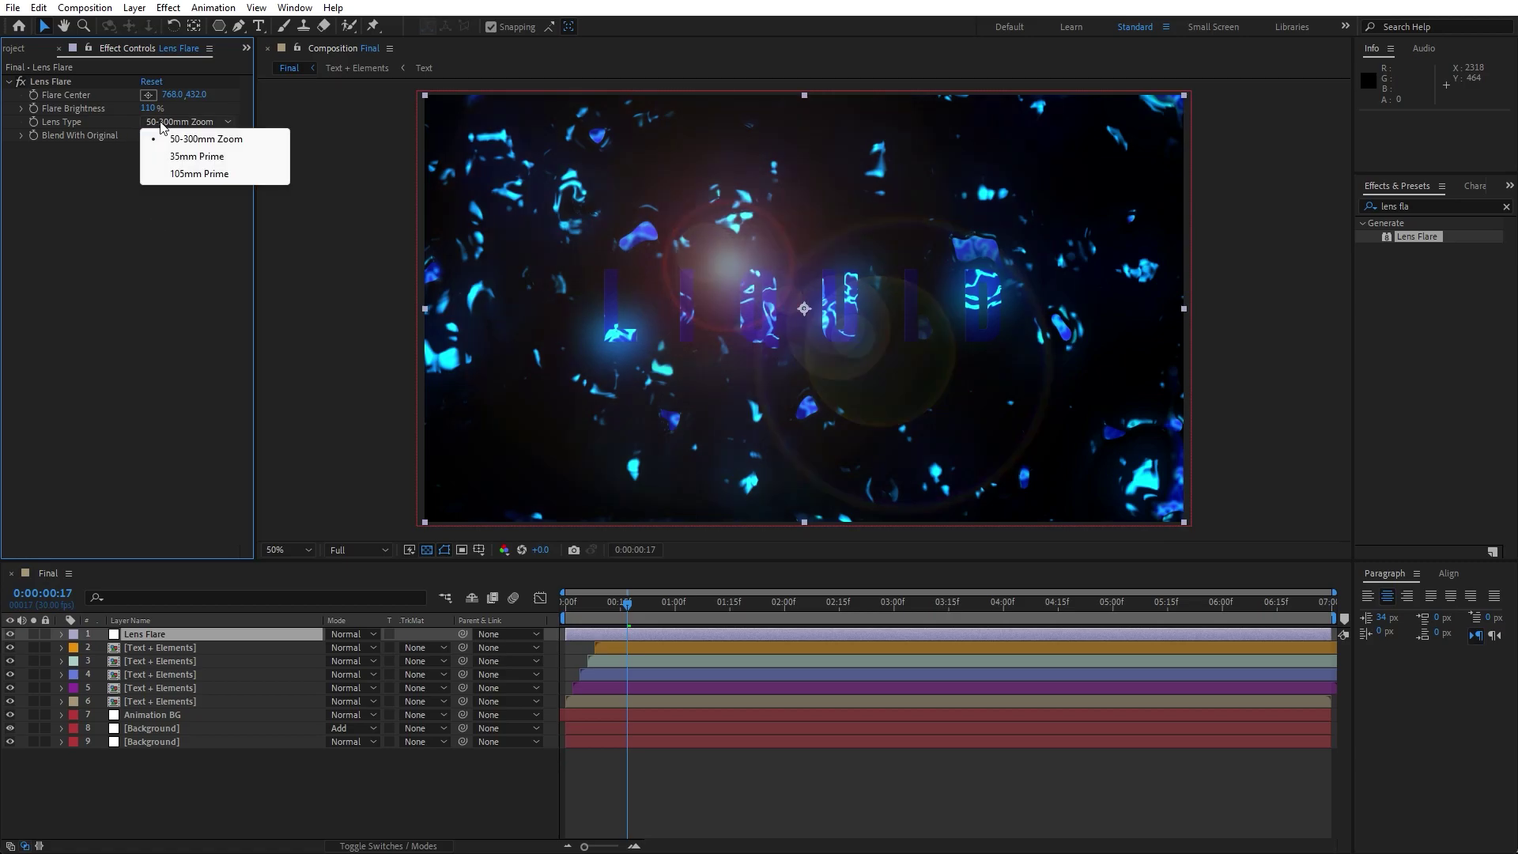
click(188, 175)
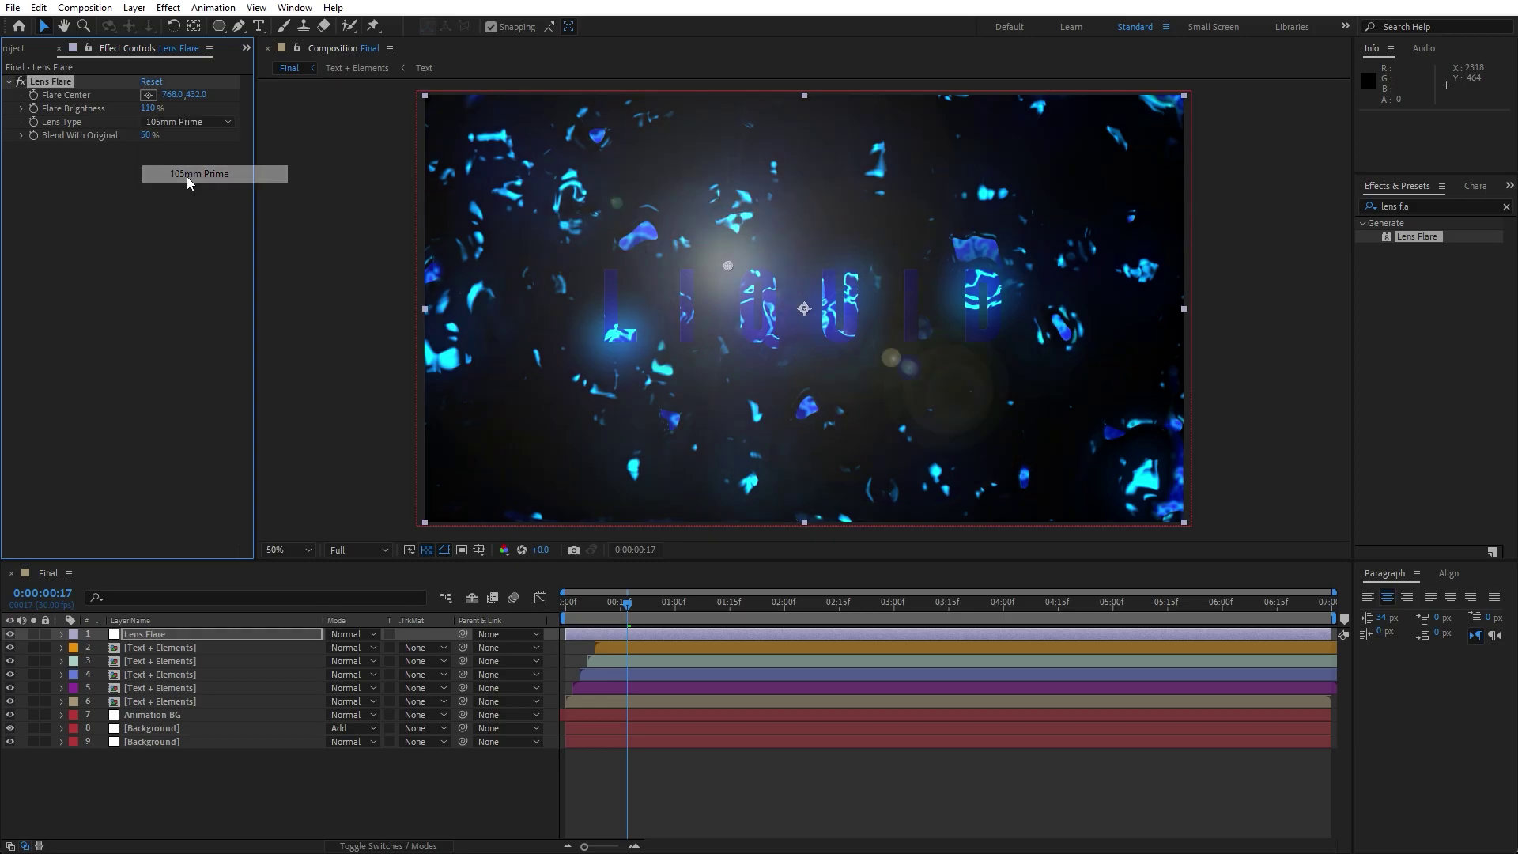
Step: Place the flare centre off-frame at top-left and preview, stopping at 0:00:01:20
key(comma)
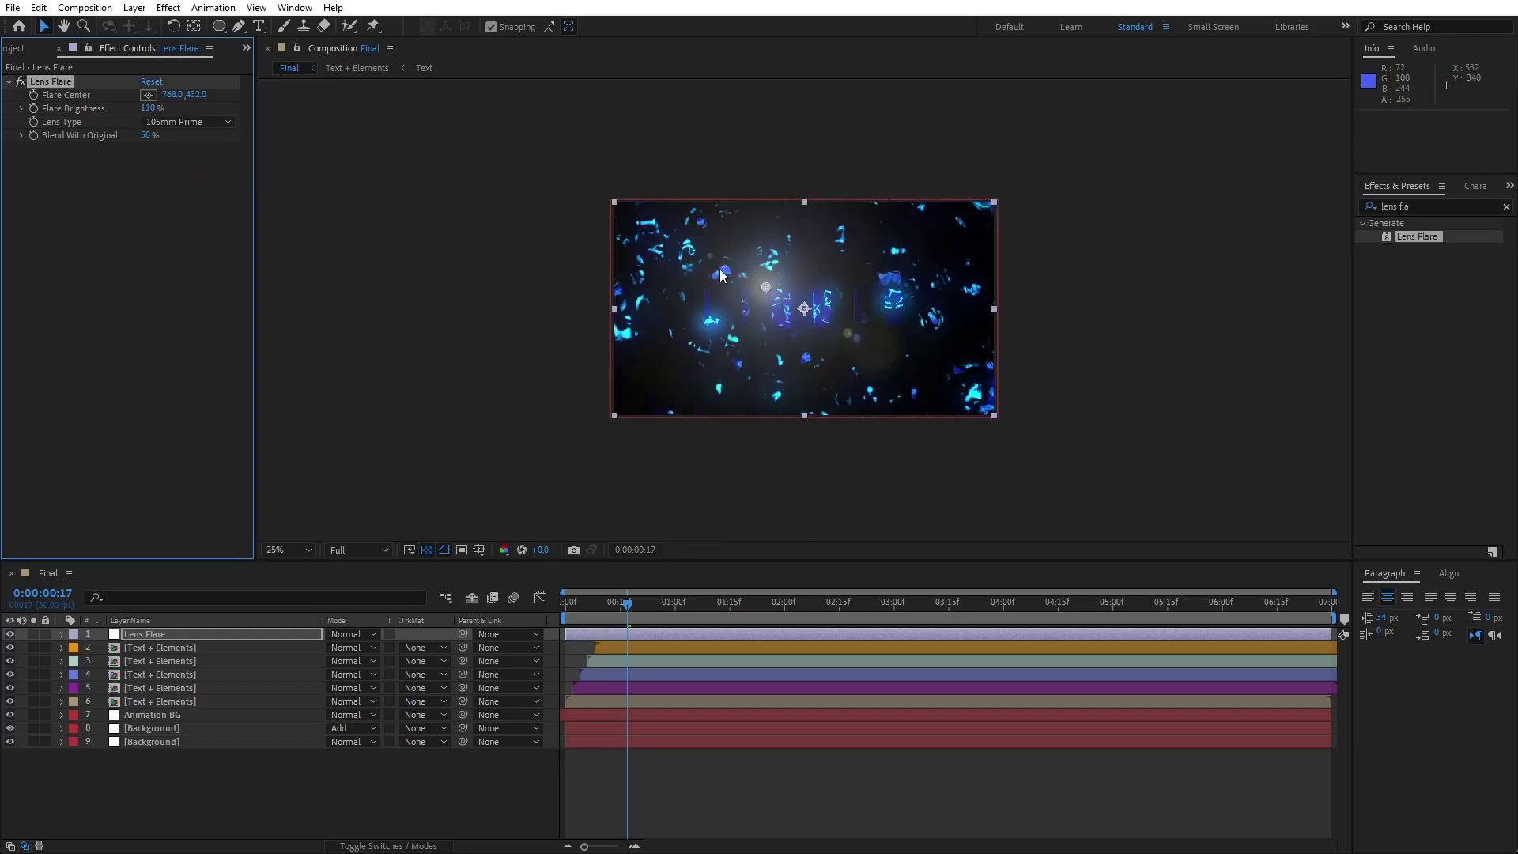
click(147, 100)
click(575, 187)
drag(575, 188, 570, 182)
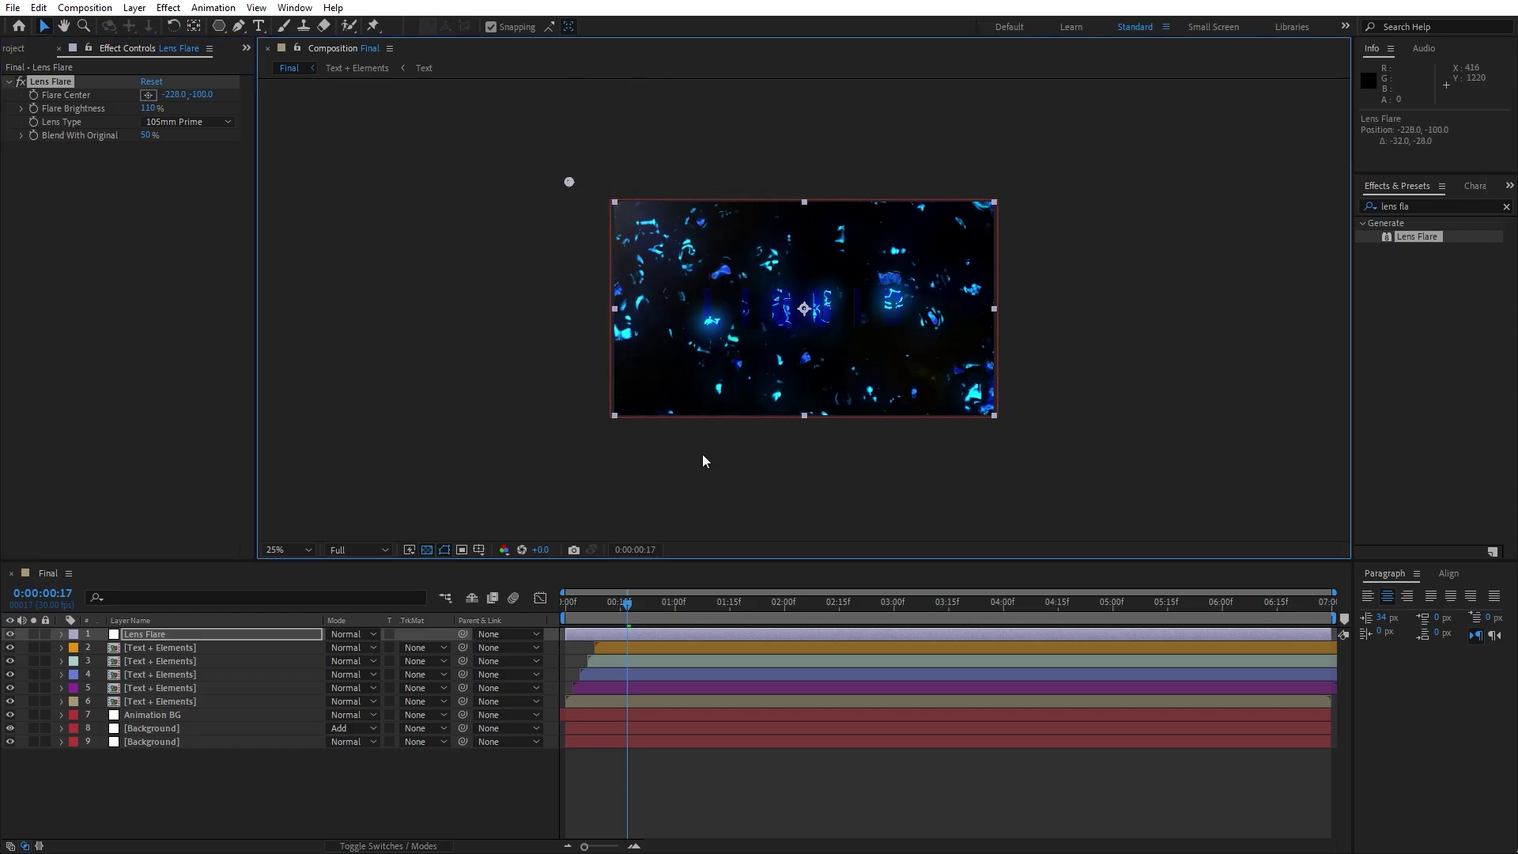
key(period)
key(space)
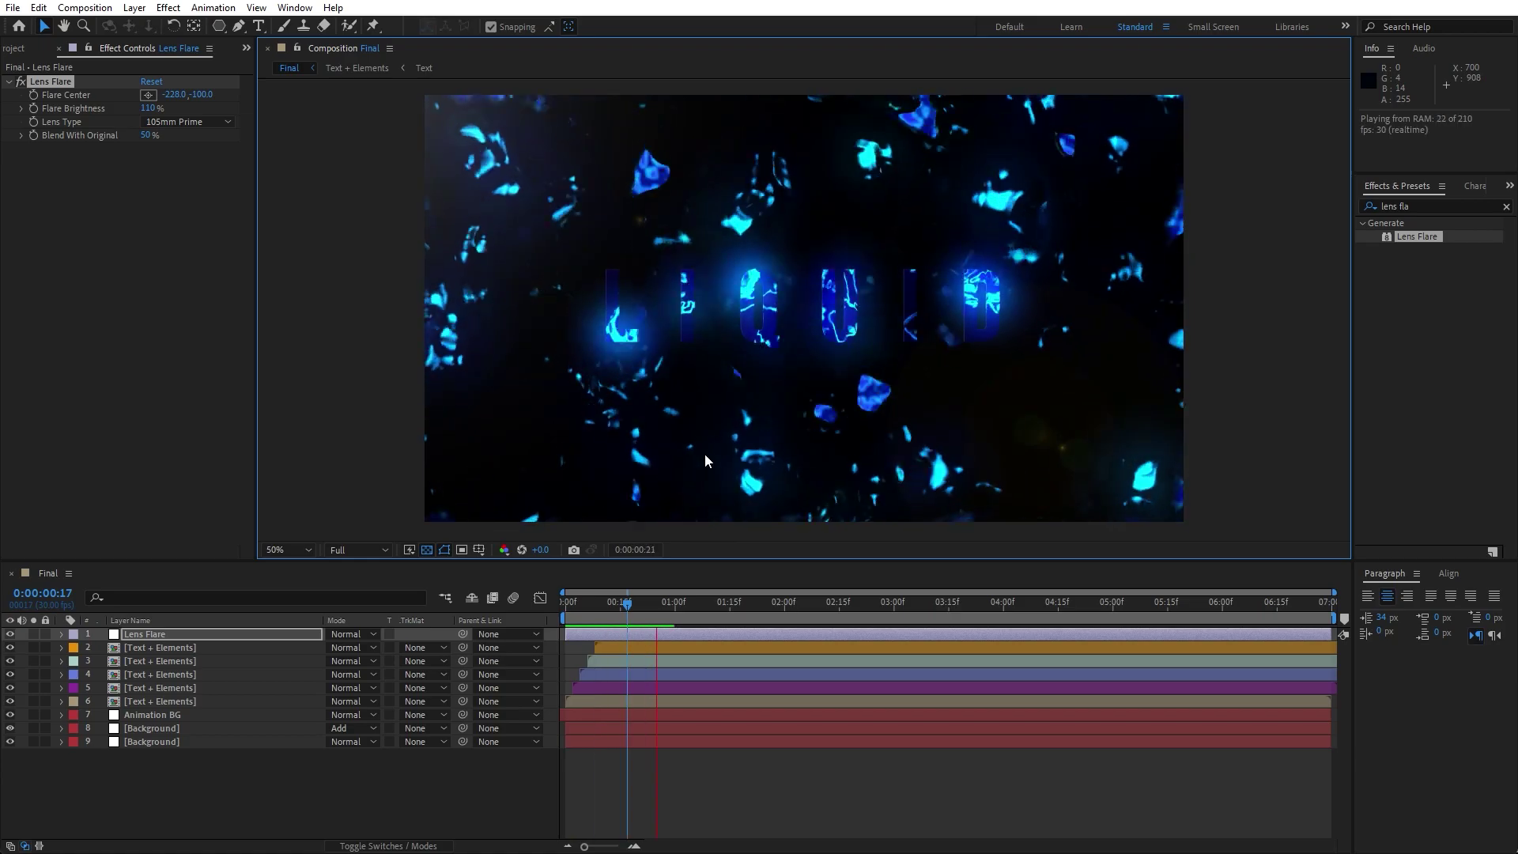
click(747, 609)
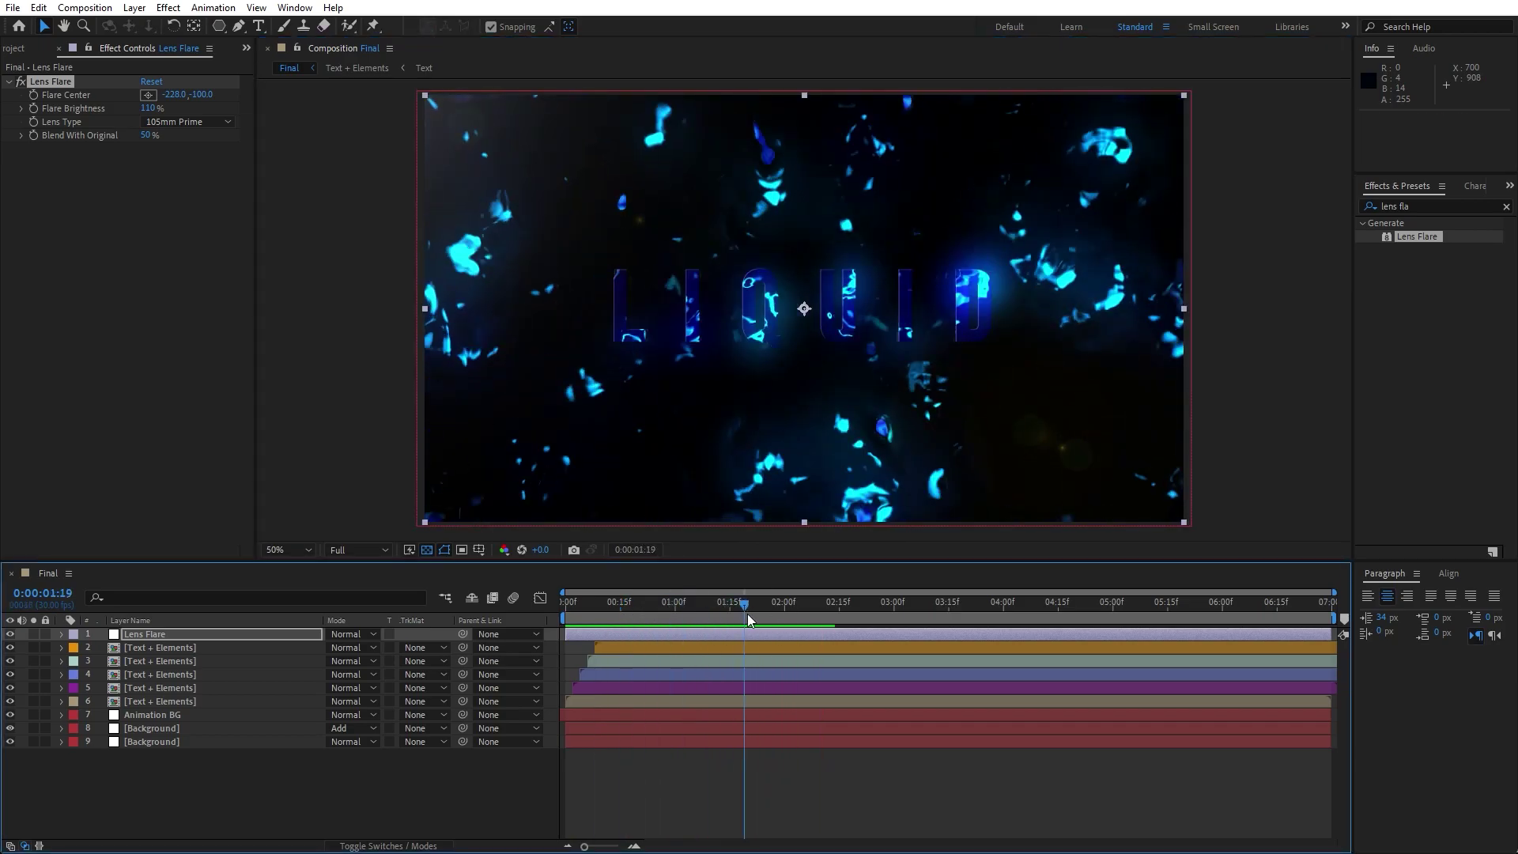
Step: Create a new white solid layer named Light 02
right_click(182, 790)
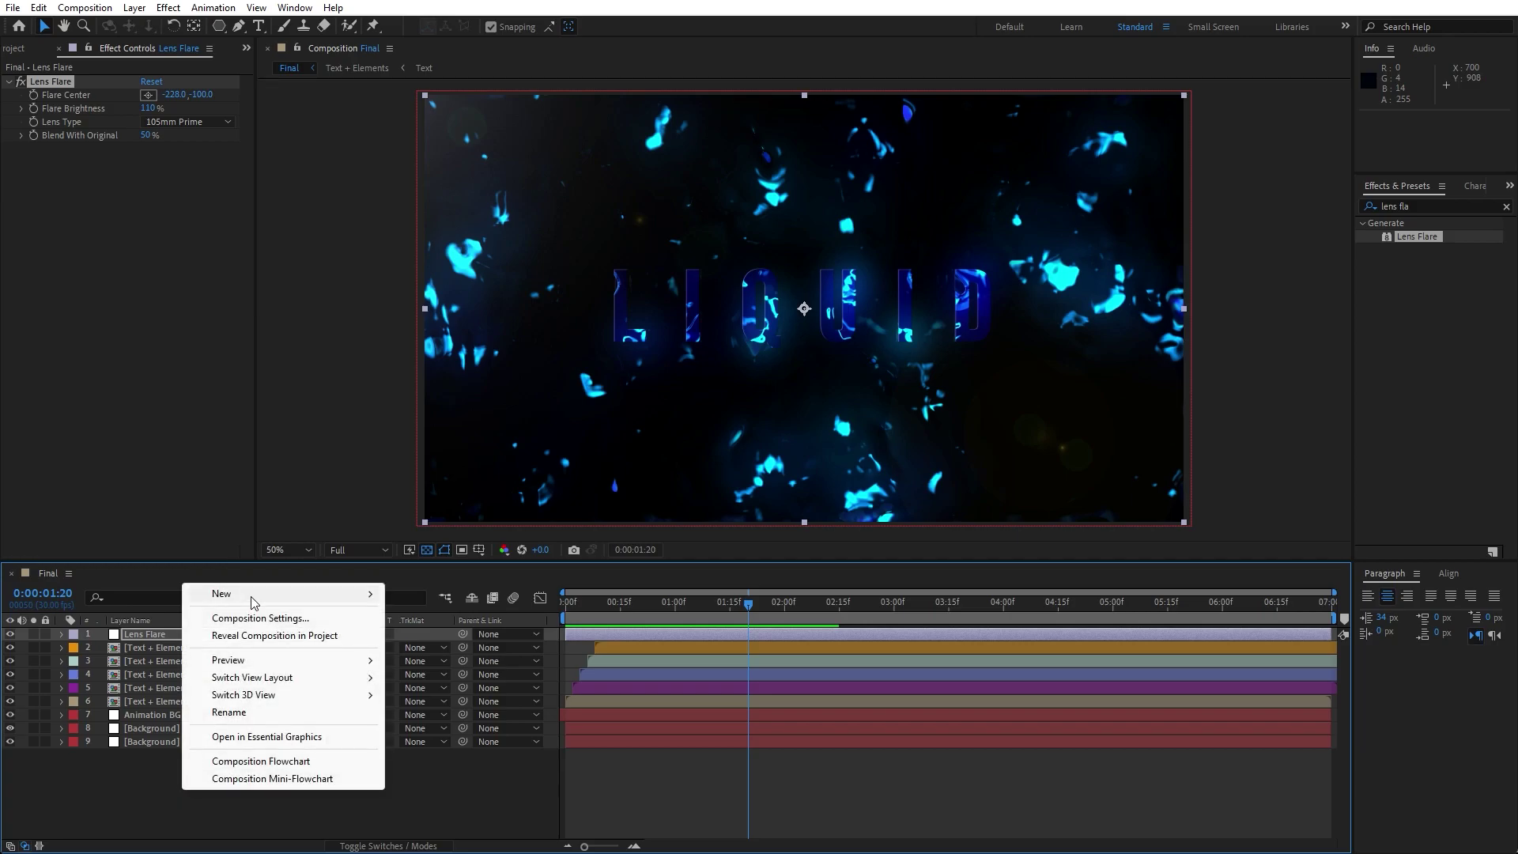
mouse_move(254, 597)
click(432, 641)
text(Light 02)
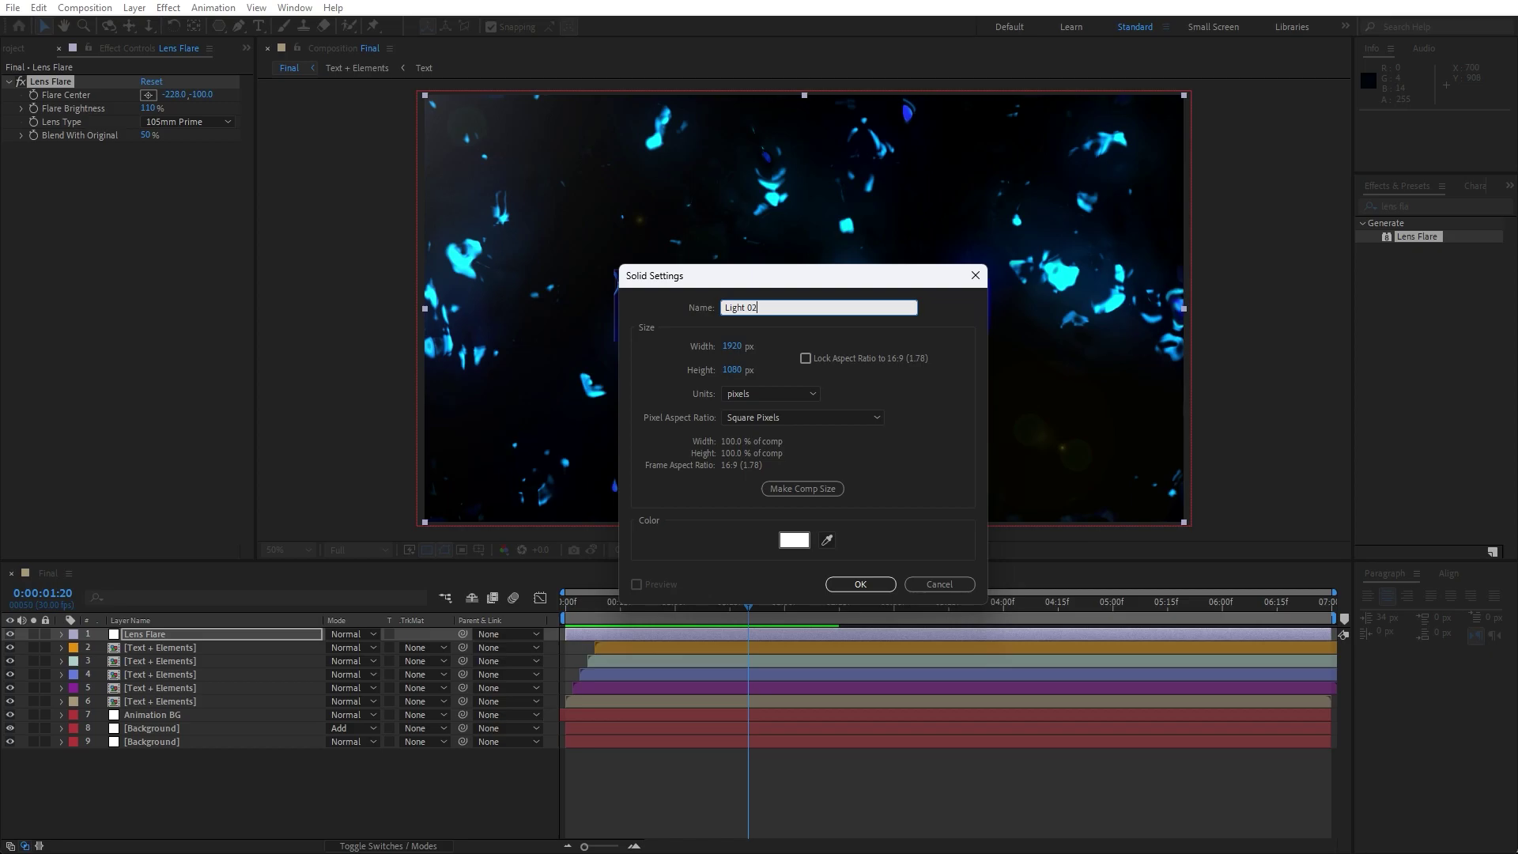
click(862, 584)
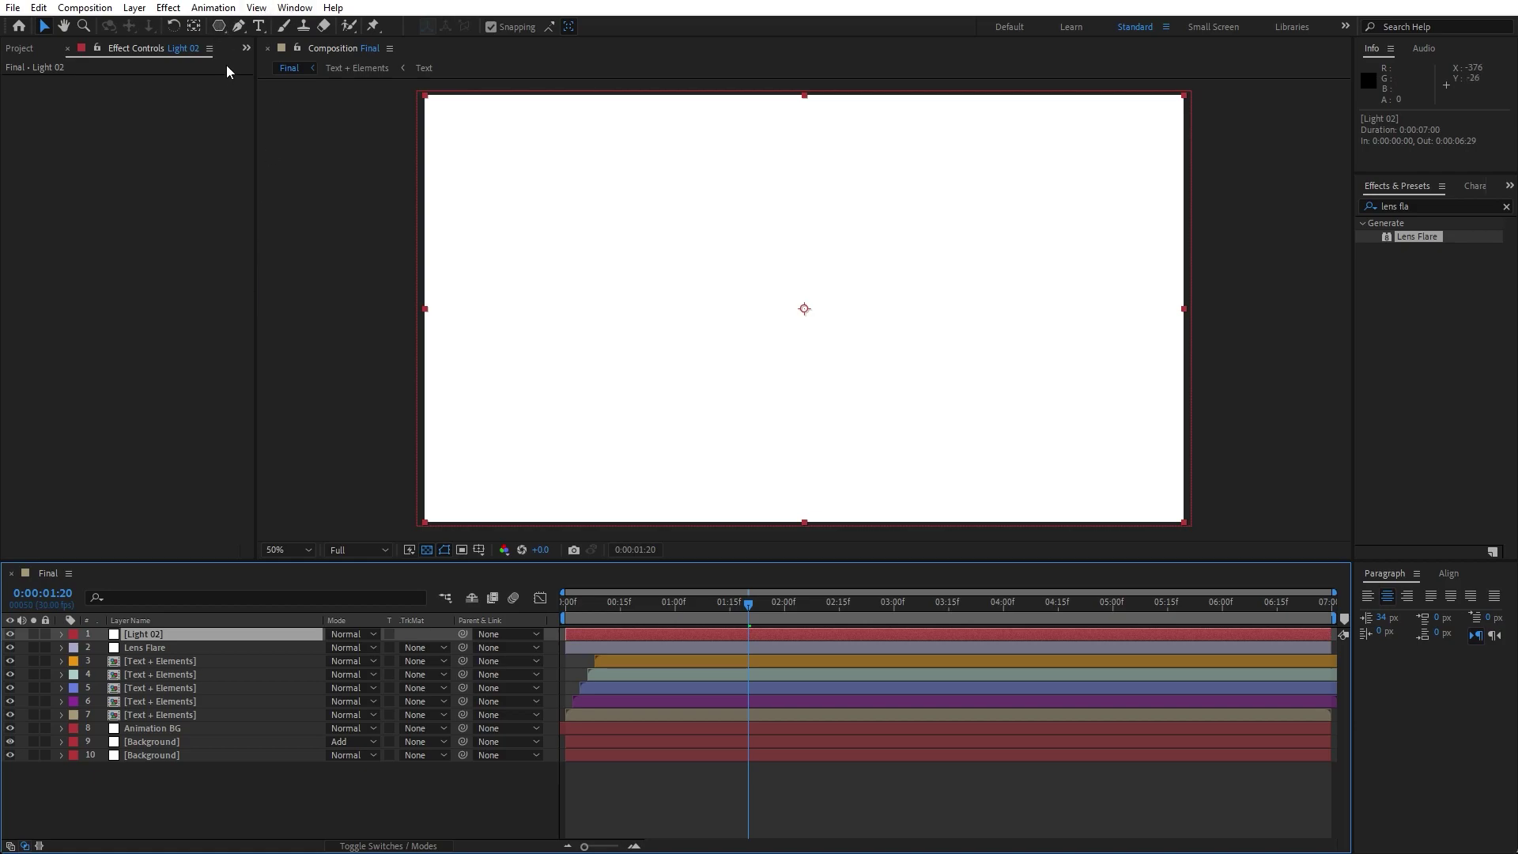
Step: Draw a circular ellipse mask on Light 02 over the centre of the title
key(q)
key(q)
click(219, 28)
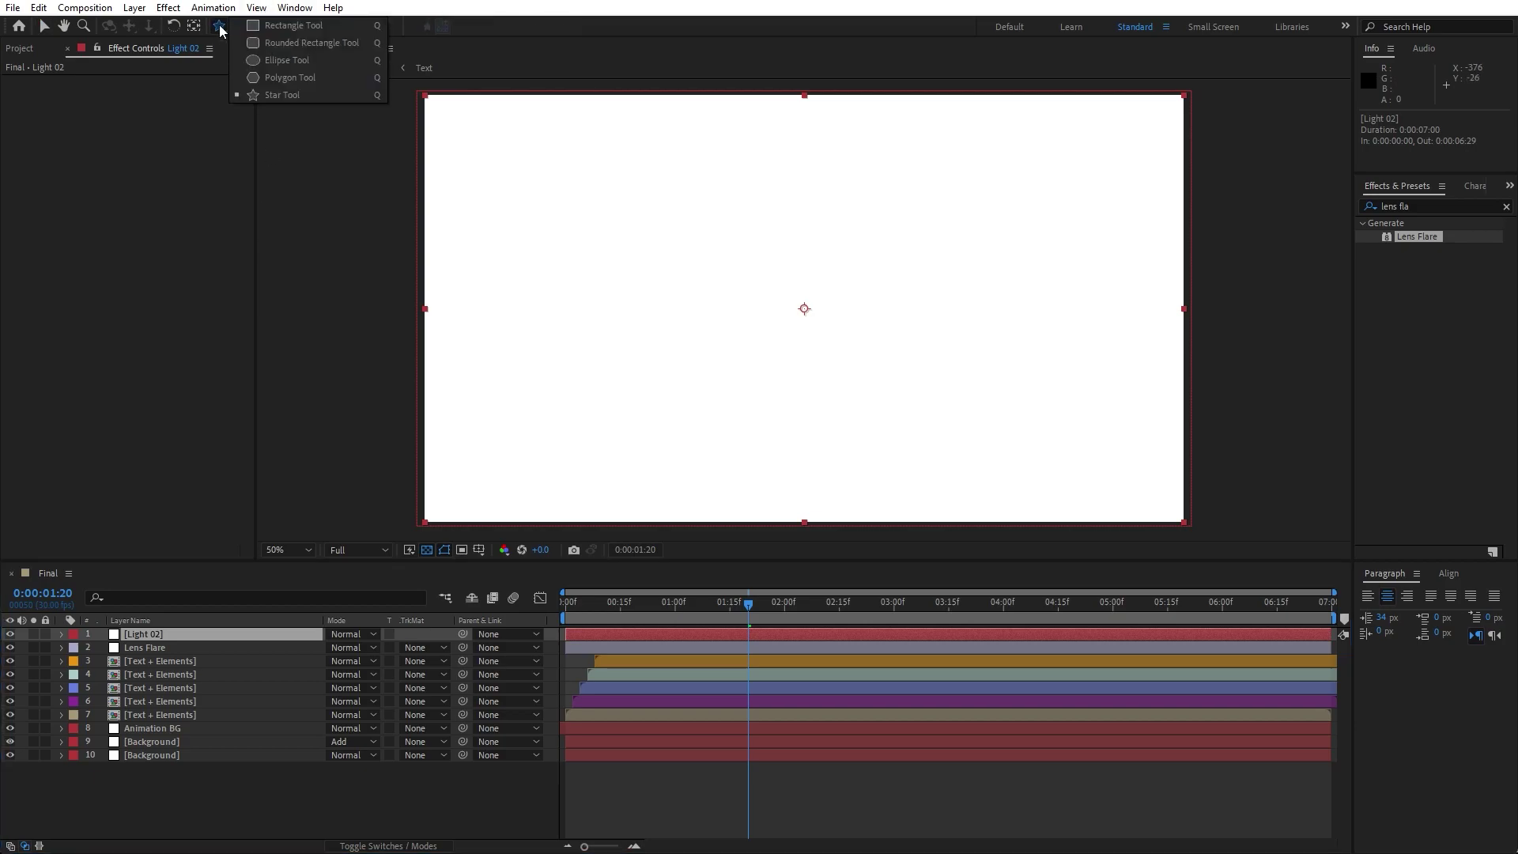
click(277, 60)
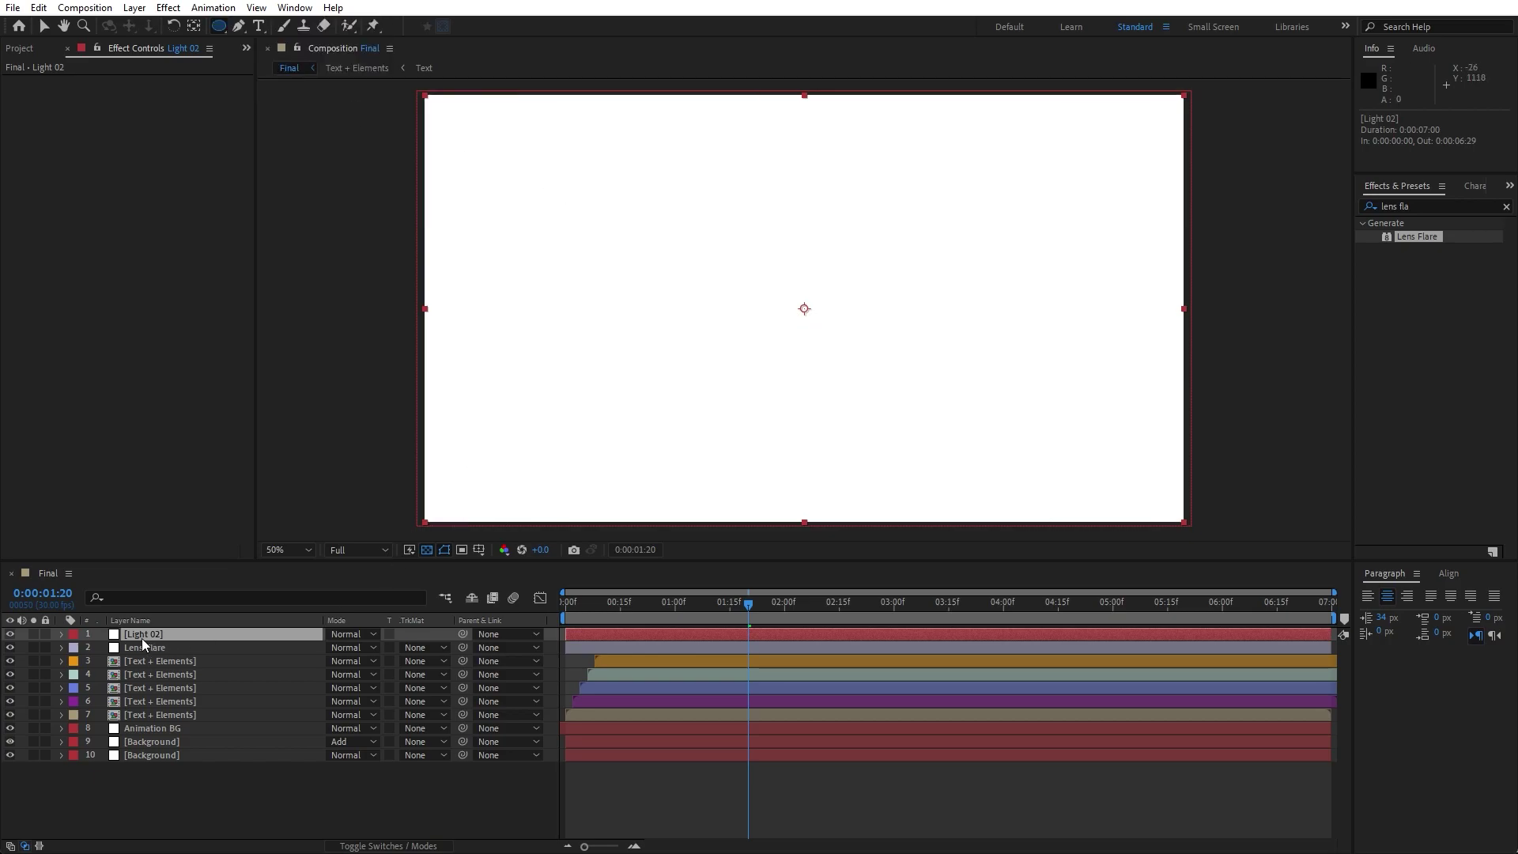
drag(782, 299, 842, 379)
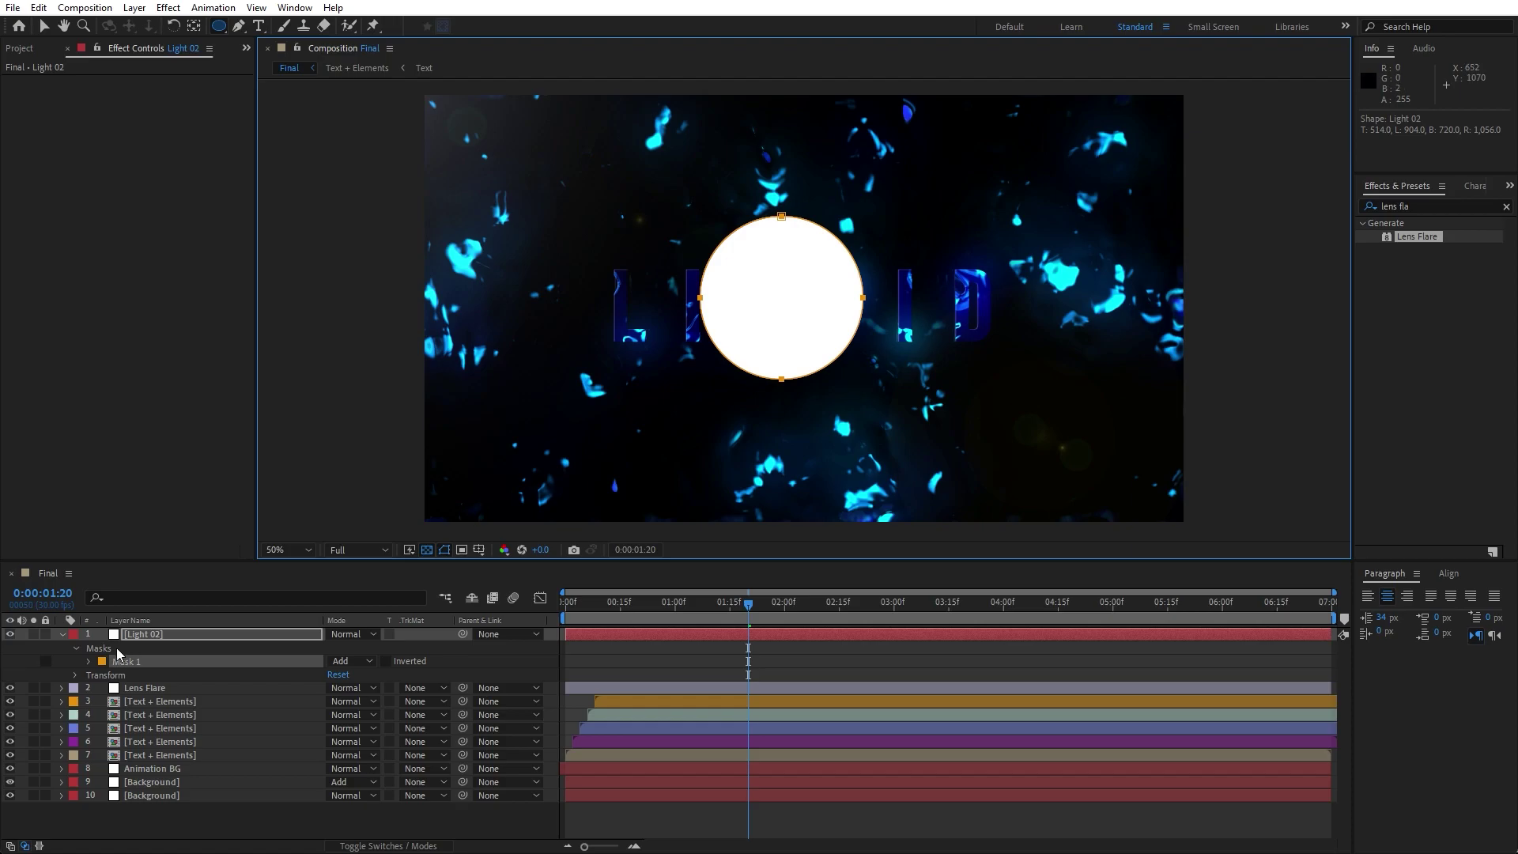
Step: Set Light 02's Mask 1 feather to 400 px
click(68, 654)
click(88, 661)
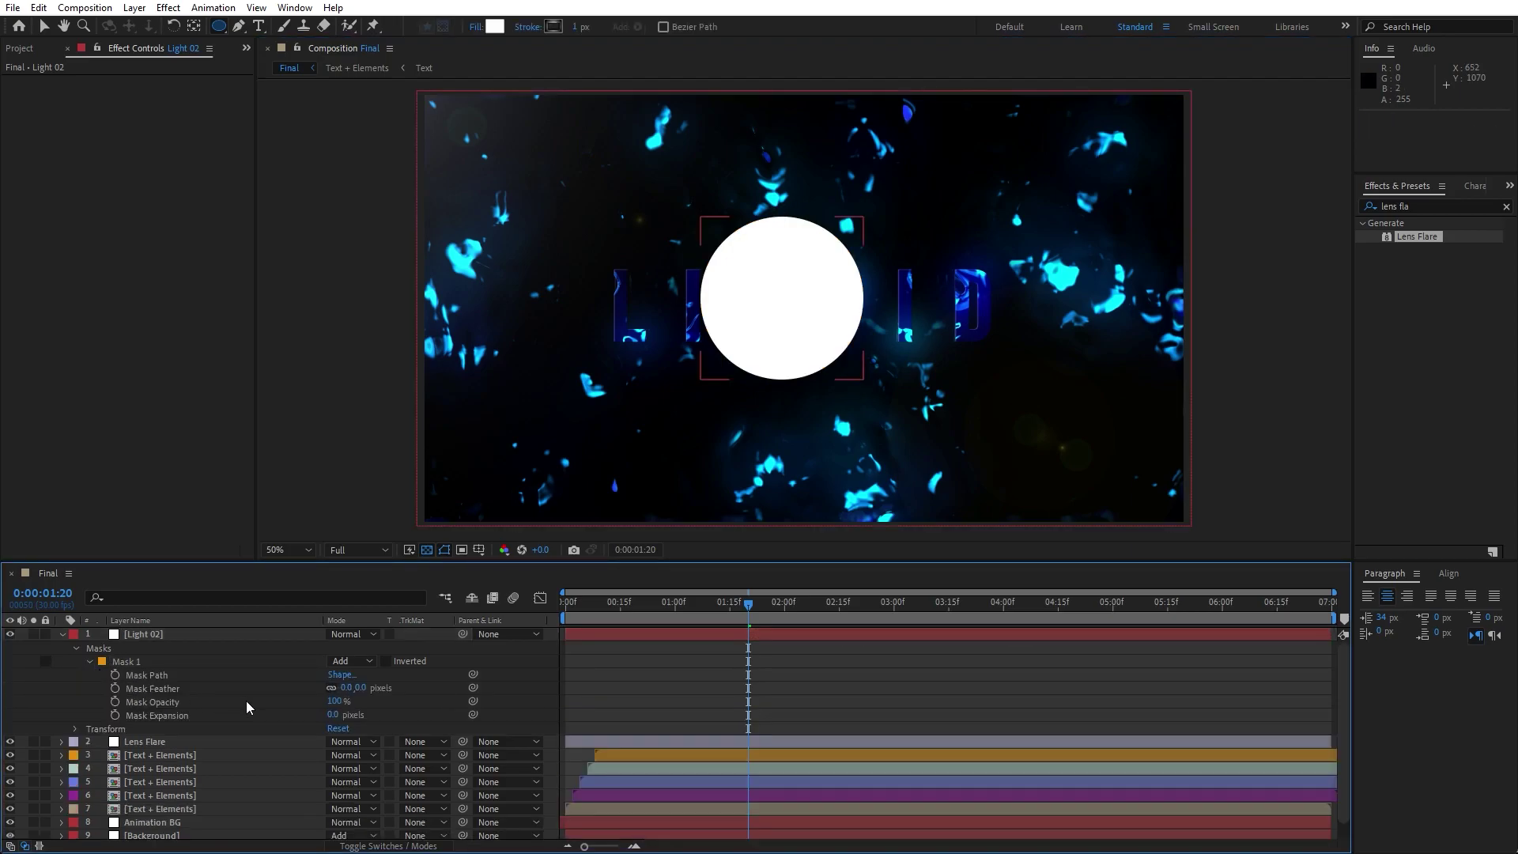
click(350, 687)
text(400)
key(Return)
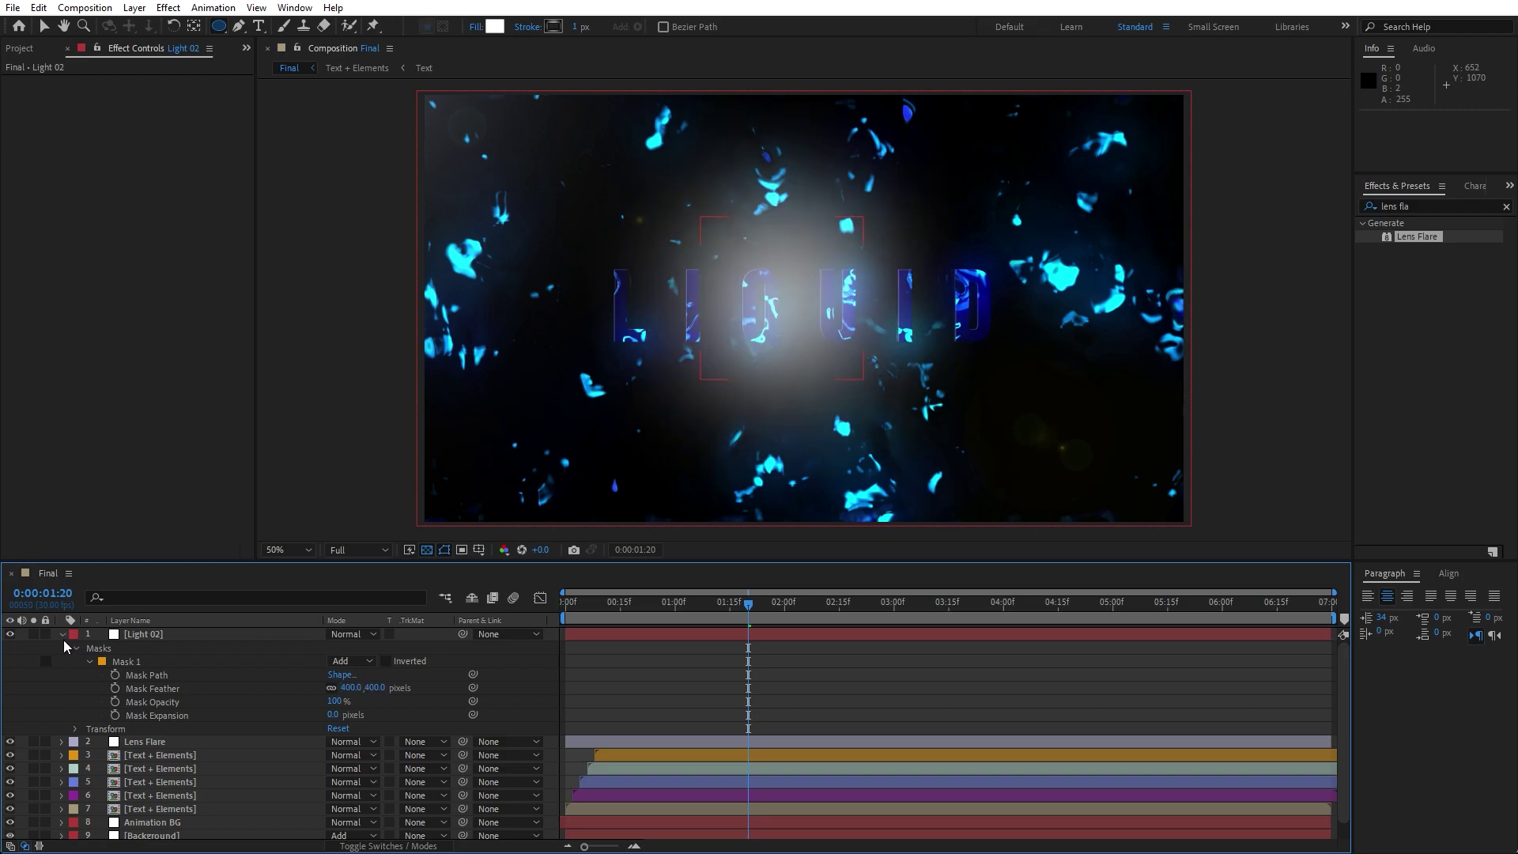
click(63, 635)
click(154, 636)
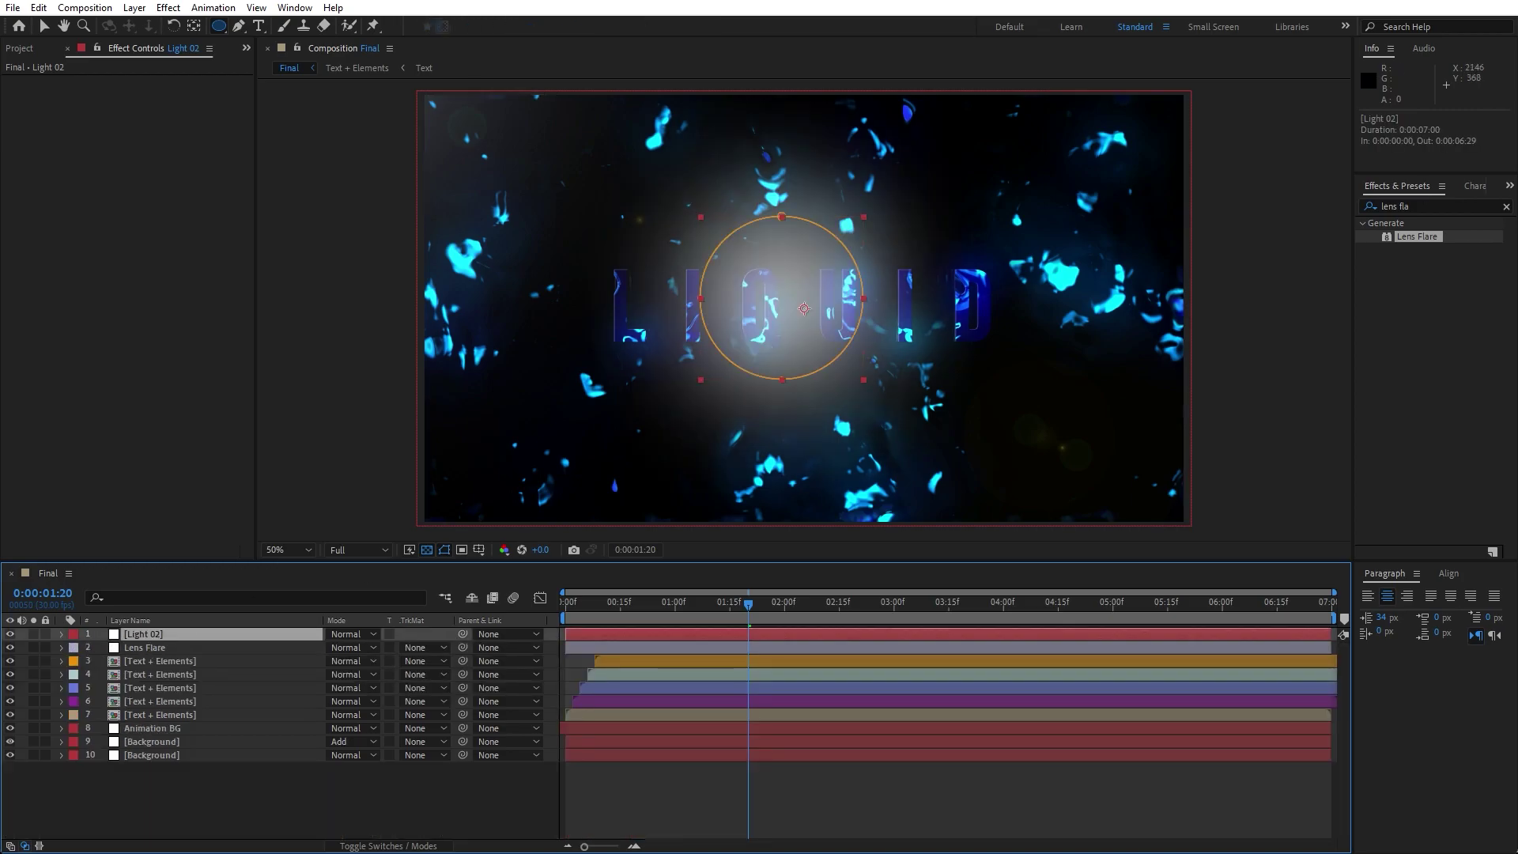
Step: Apply a Fill effect to Light 02 with cyan 00E4FF colour
click(1415, 206)
text(fill)
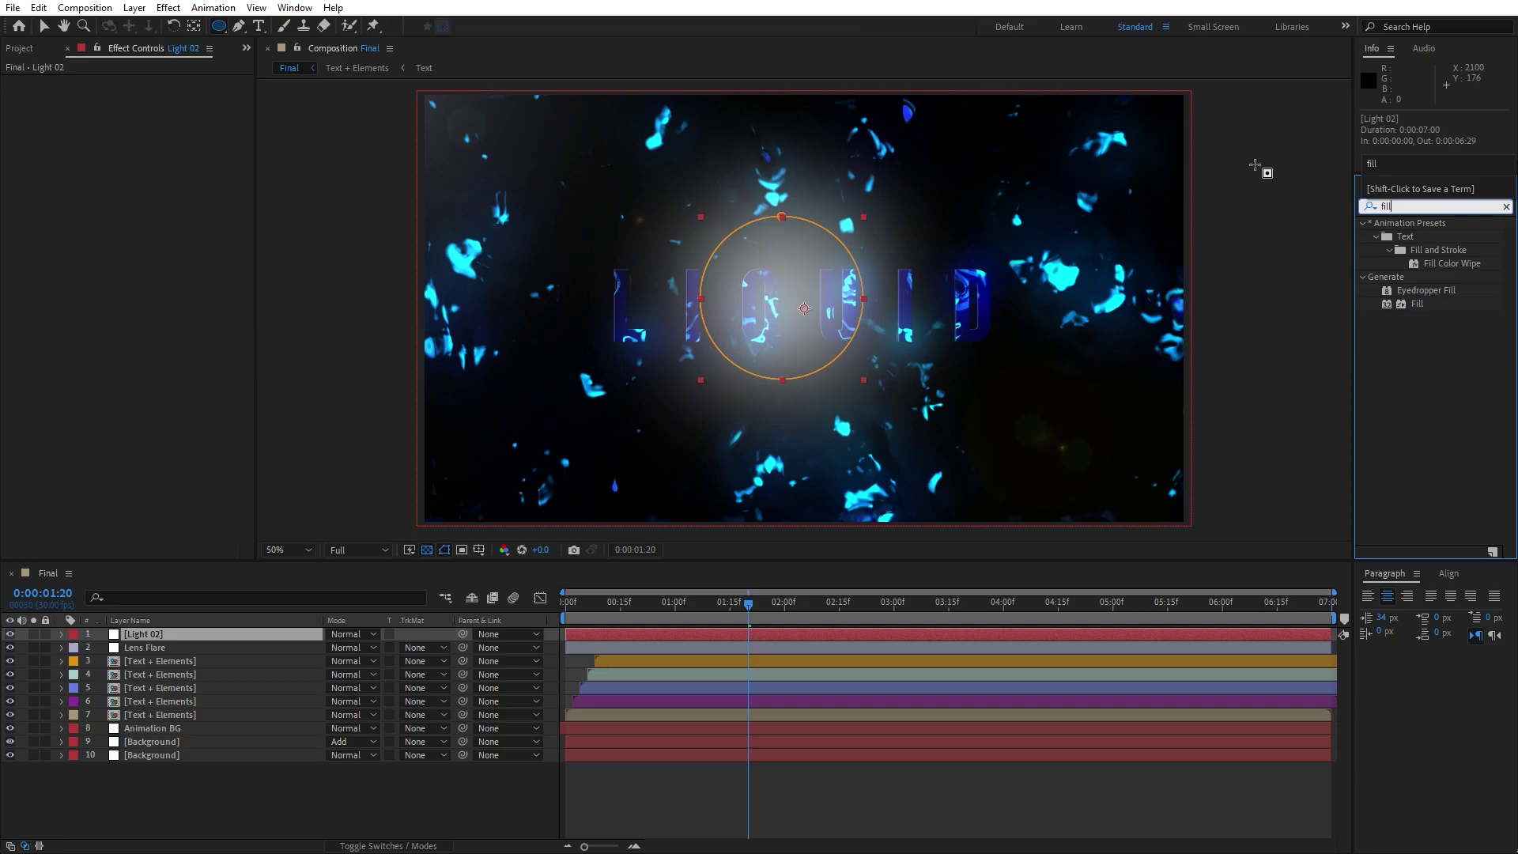
double_click(1412, 305)
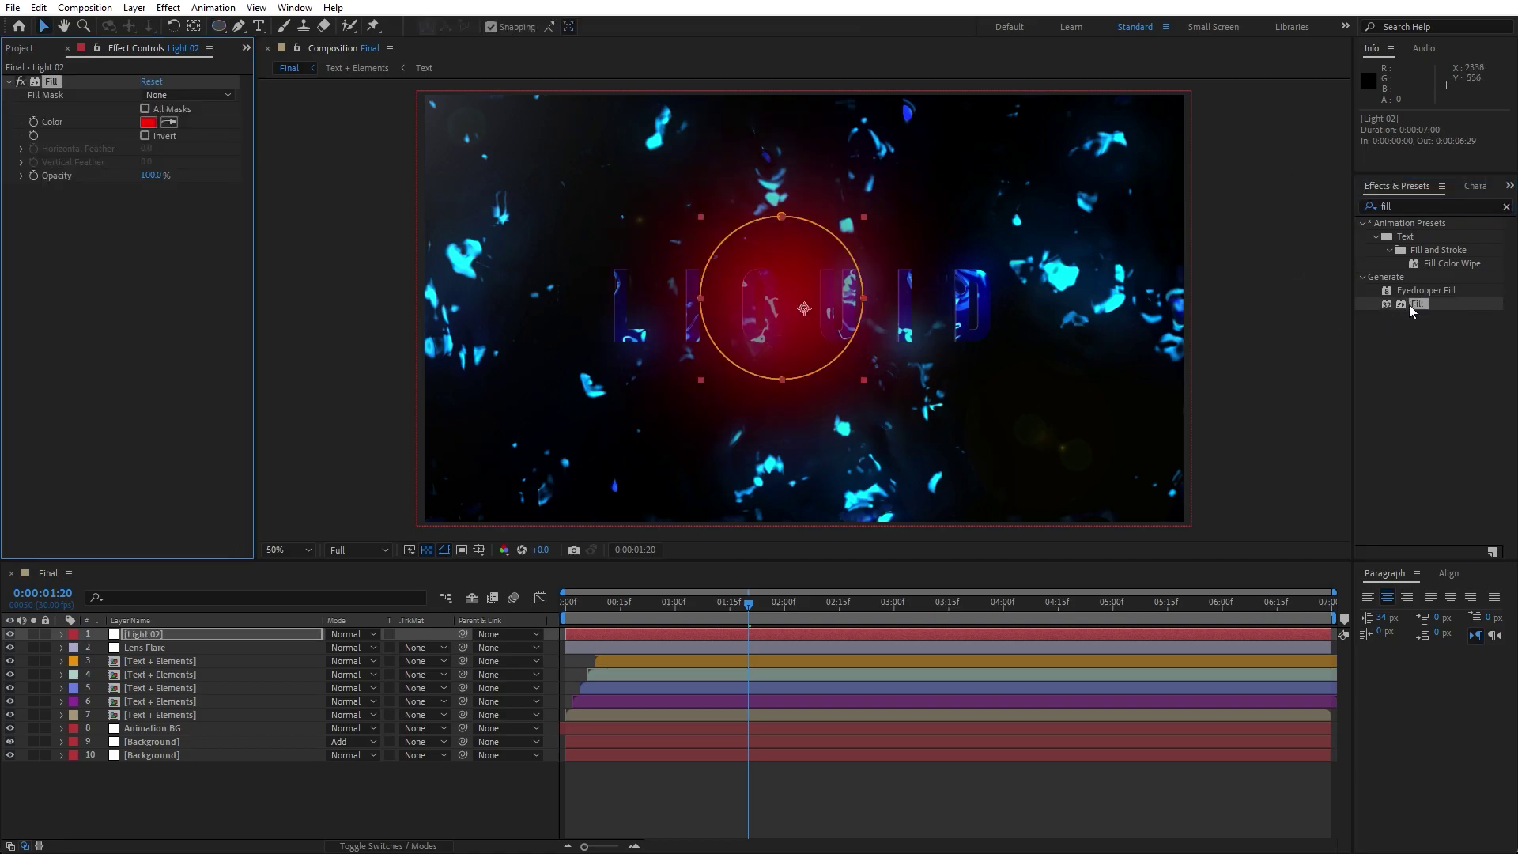
click(147, 124)
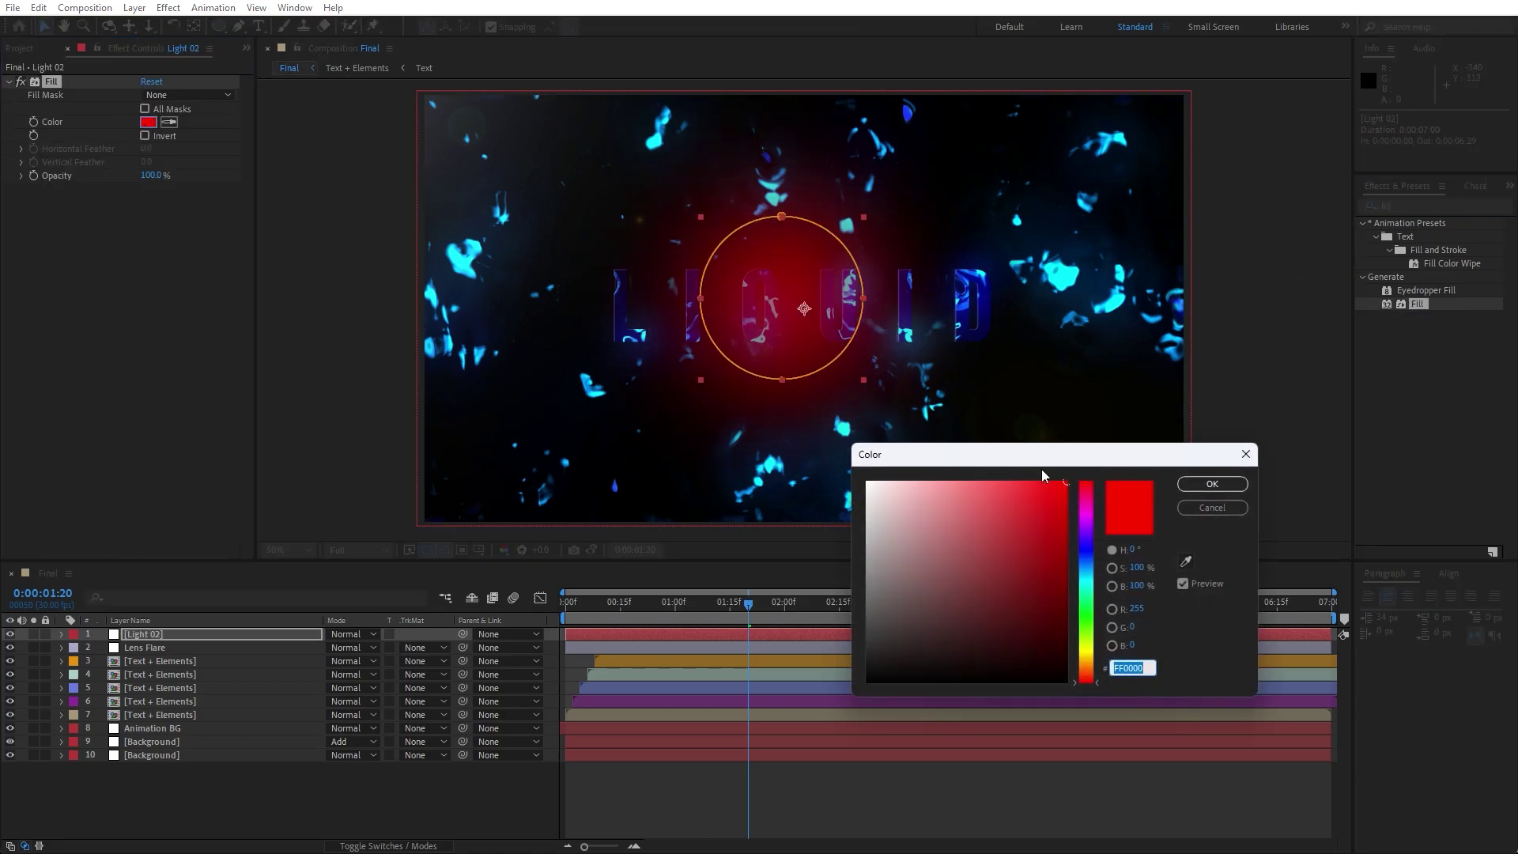
click(1089, 579)
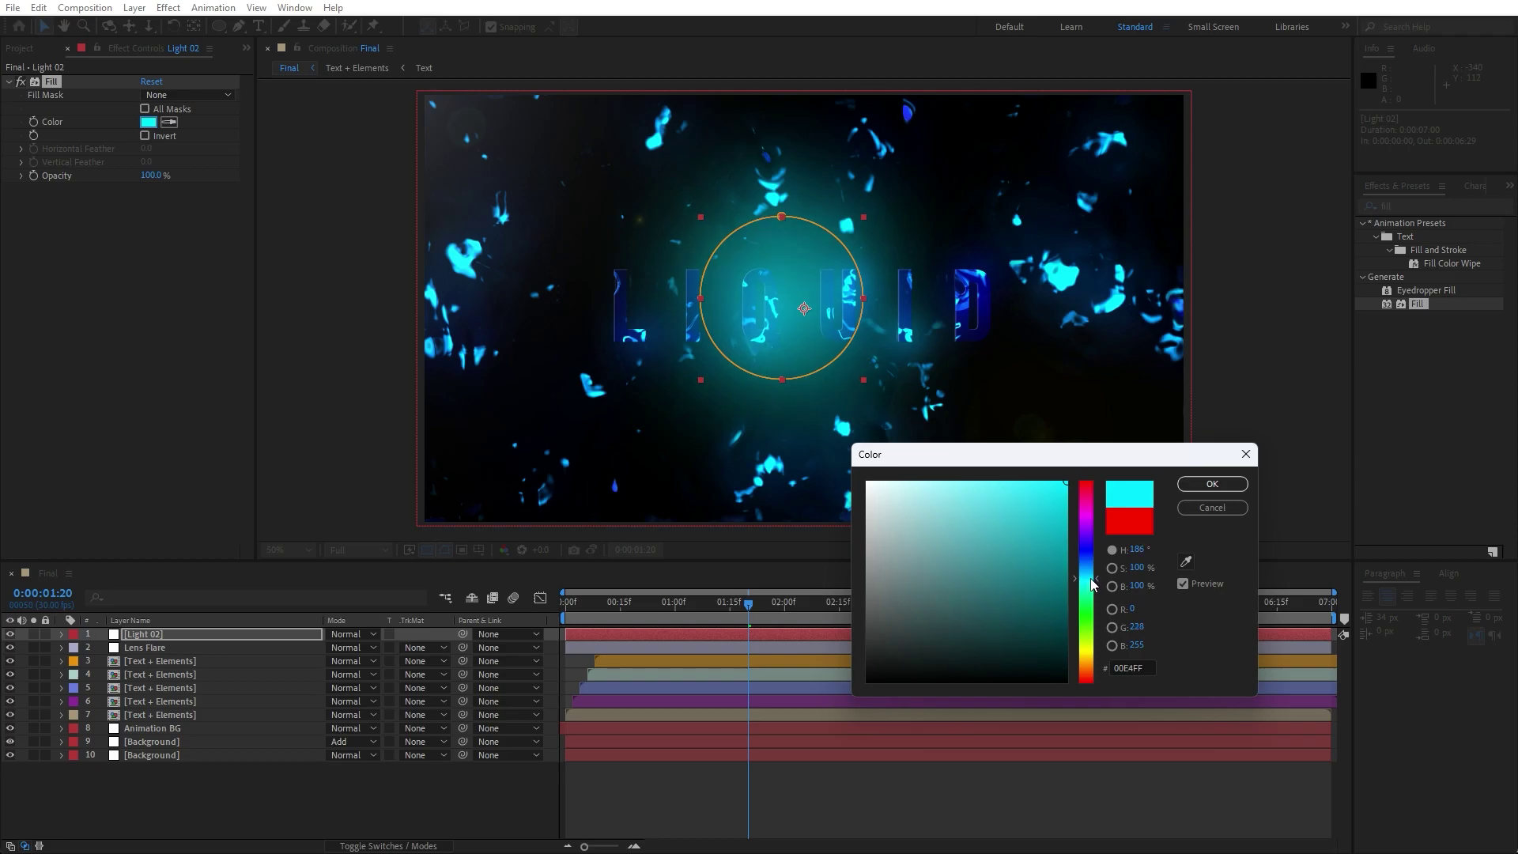
click(1212, 484)
Step: Set Light 02's Opacity to 25%
click(192, 773)
click(163, 638)
key(t)
click(337, 646)
key(Return)
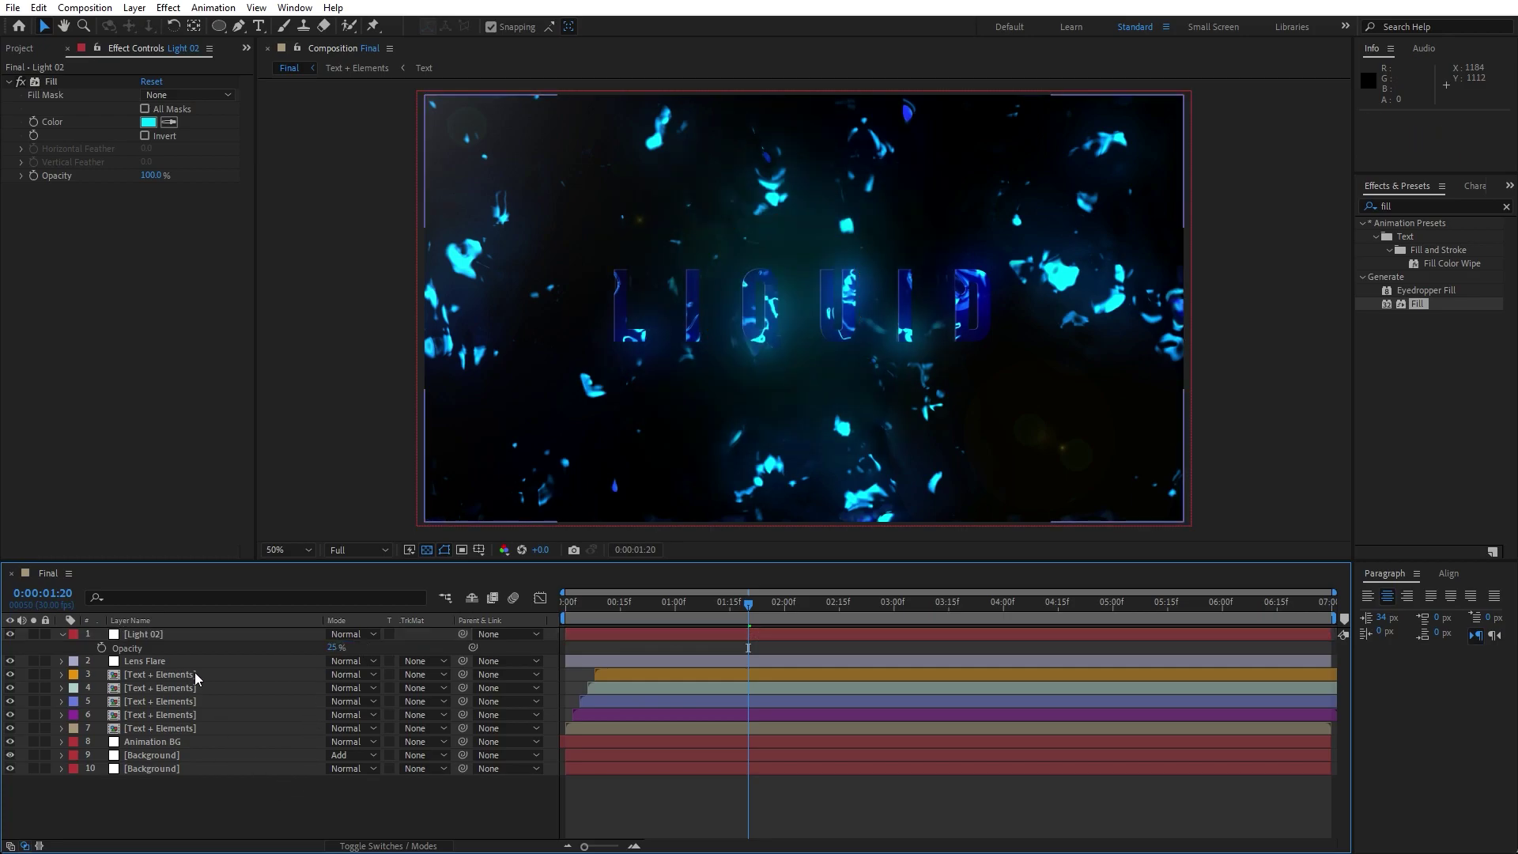
Step: Move Light 02 to the lower right and duplicate it as Light 03 at the upper left
drag(773, 337, 1019, 454)
click(316, 798)
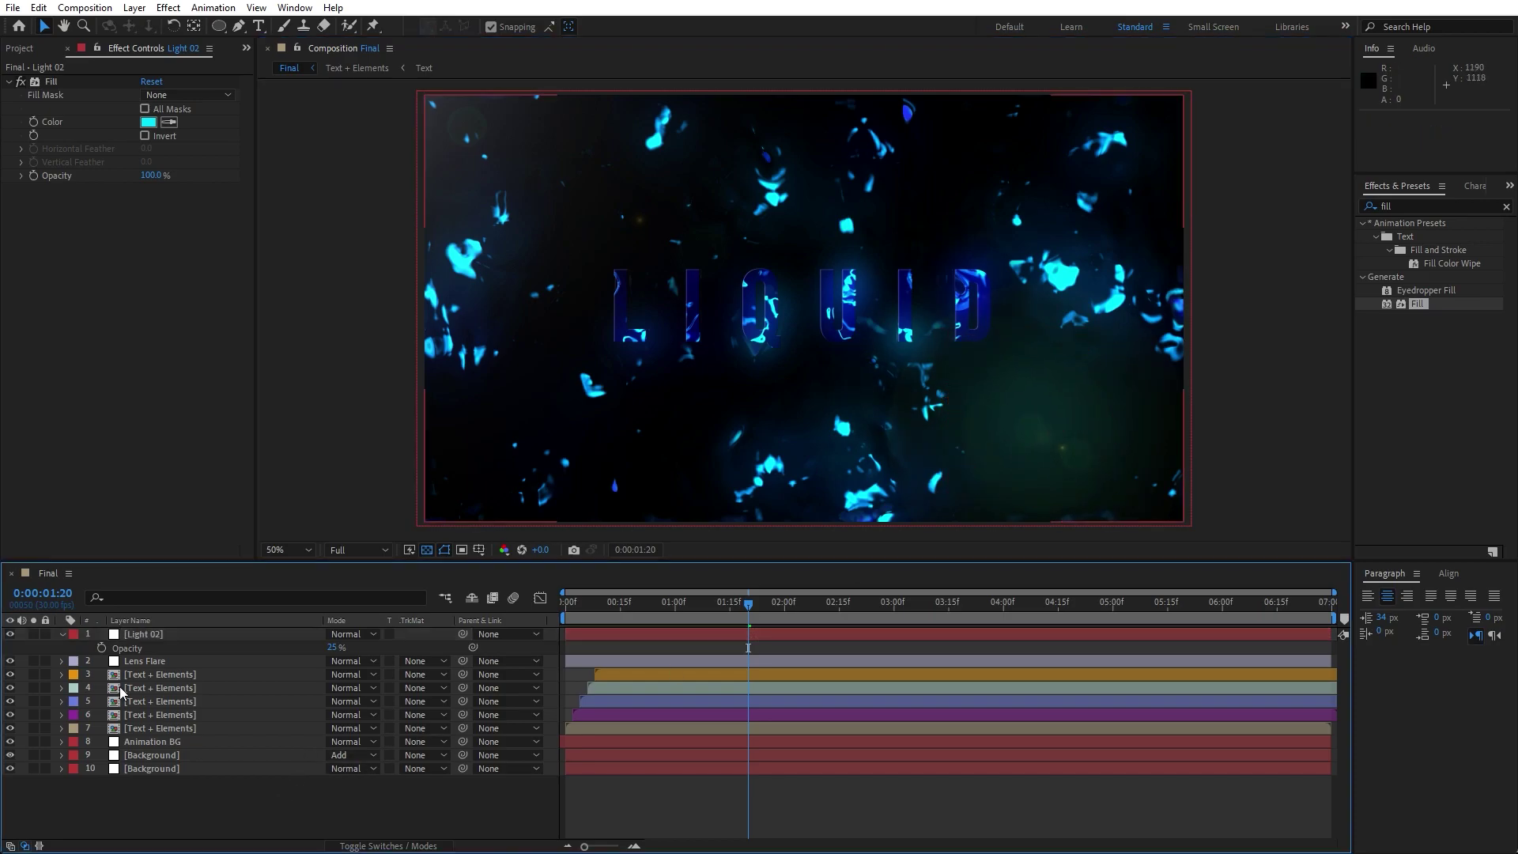
click(149, 636)
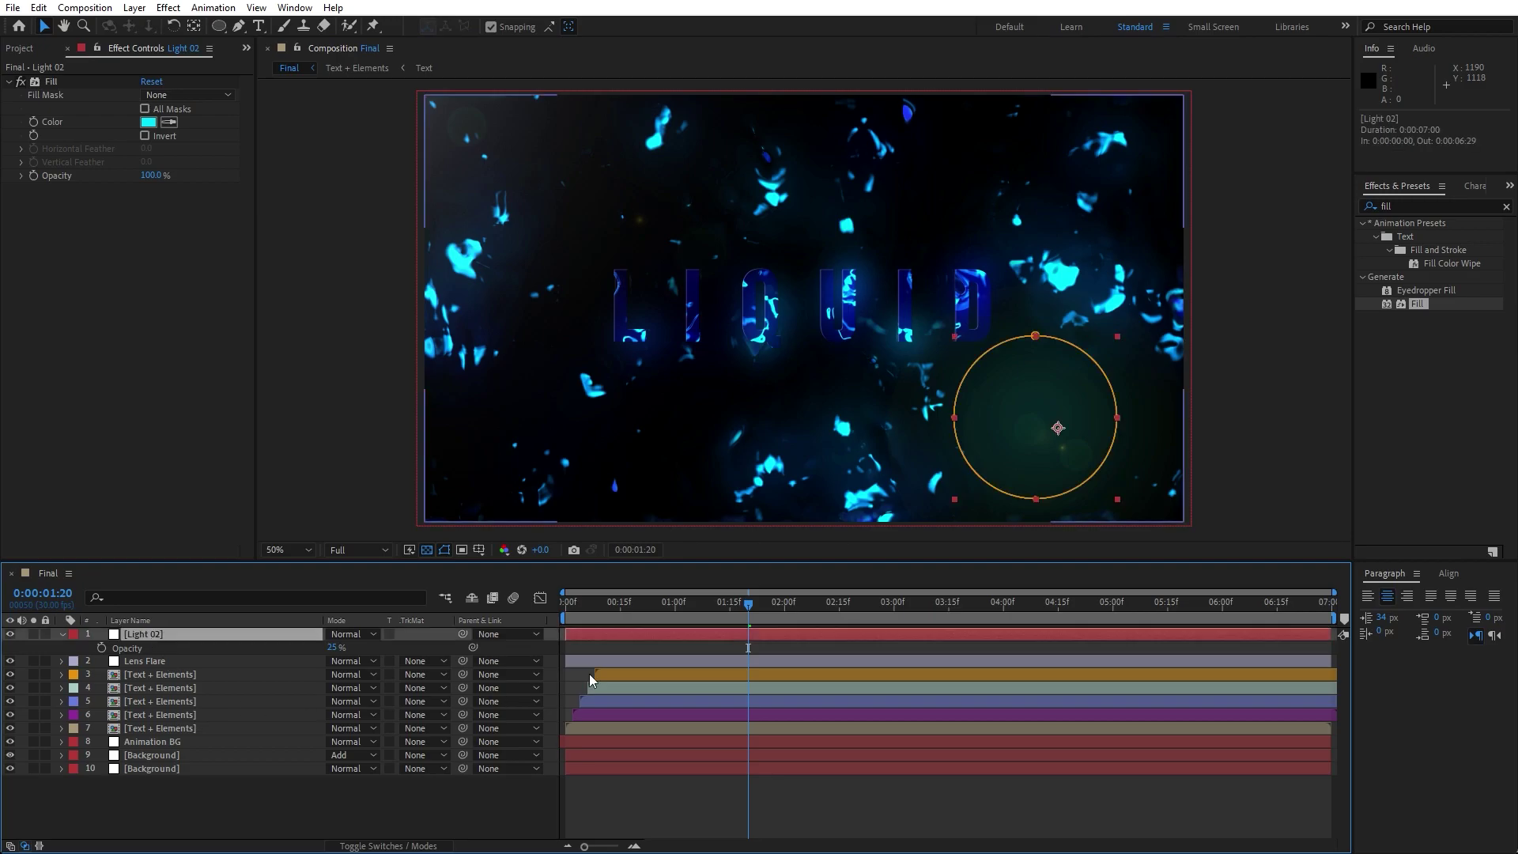
key(ctrl+d)
key(Return)
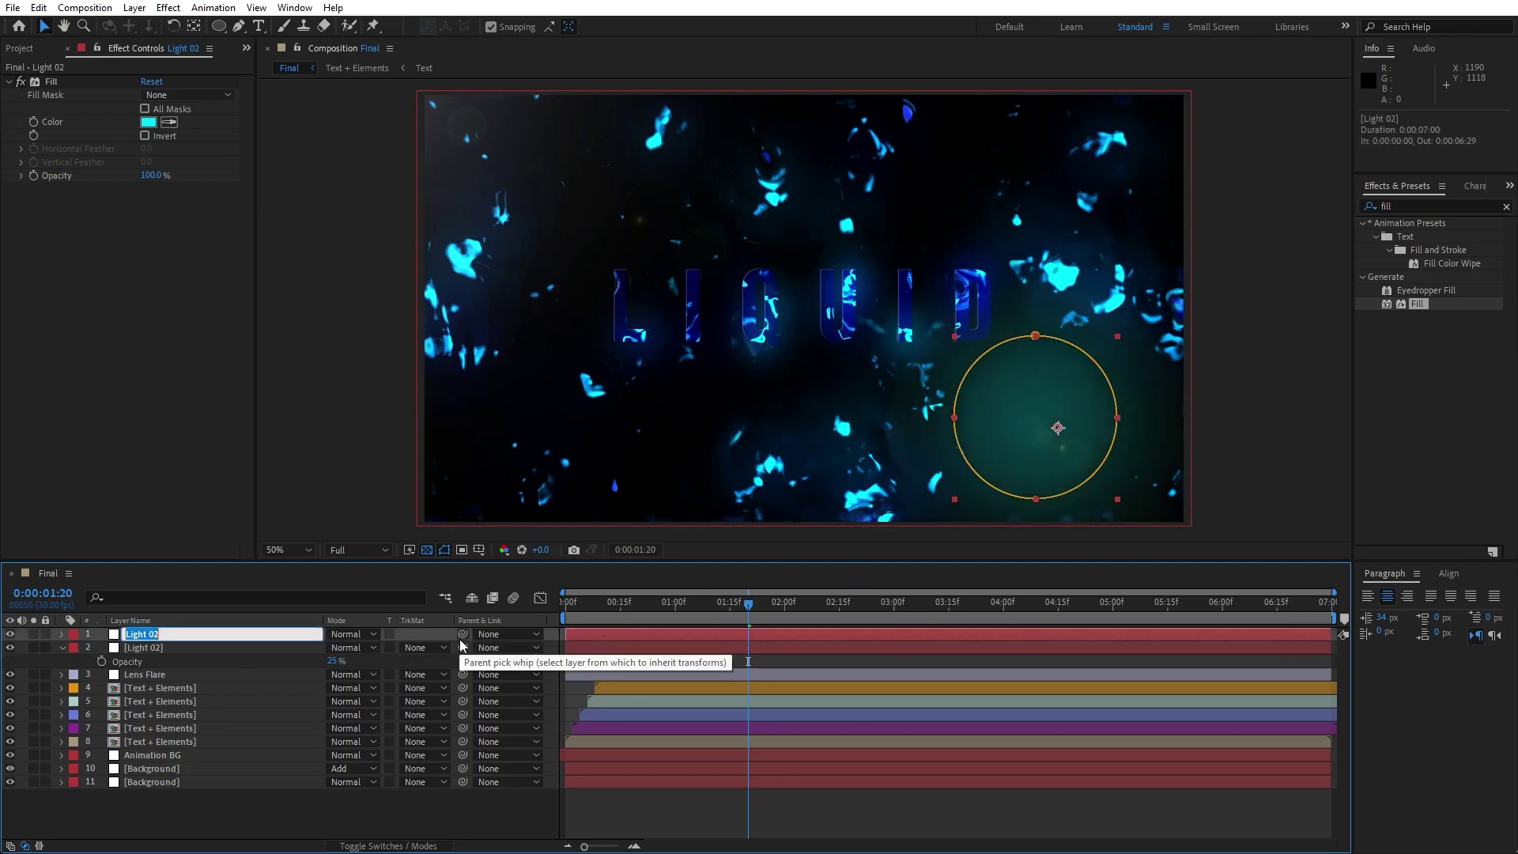
drag(1026, 415, 611, 216)
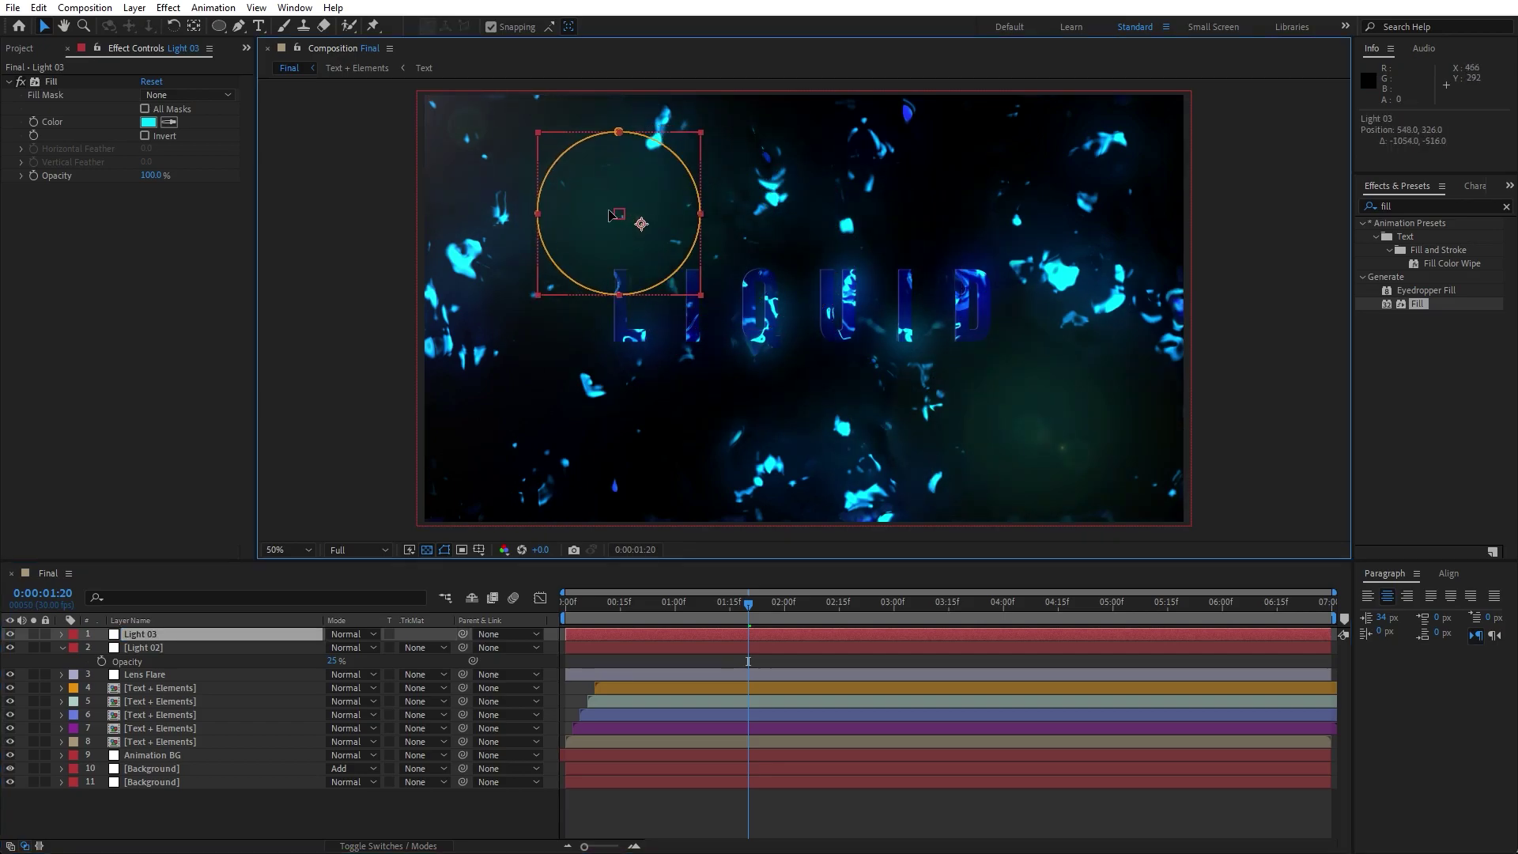
Step: Change Light 03's fill colour to blue
click(149, 122)
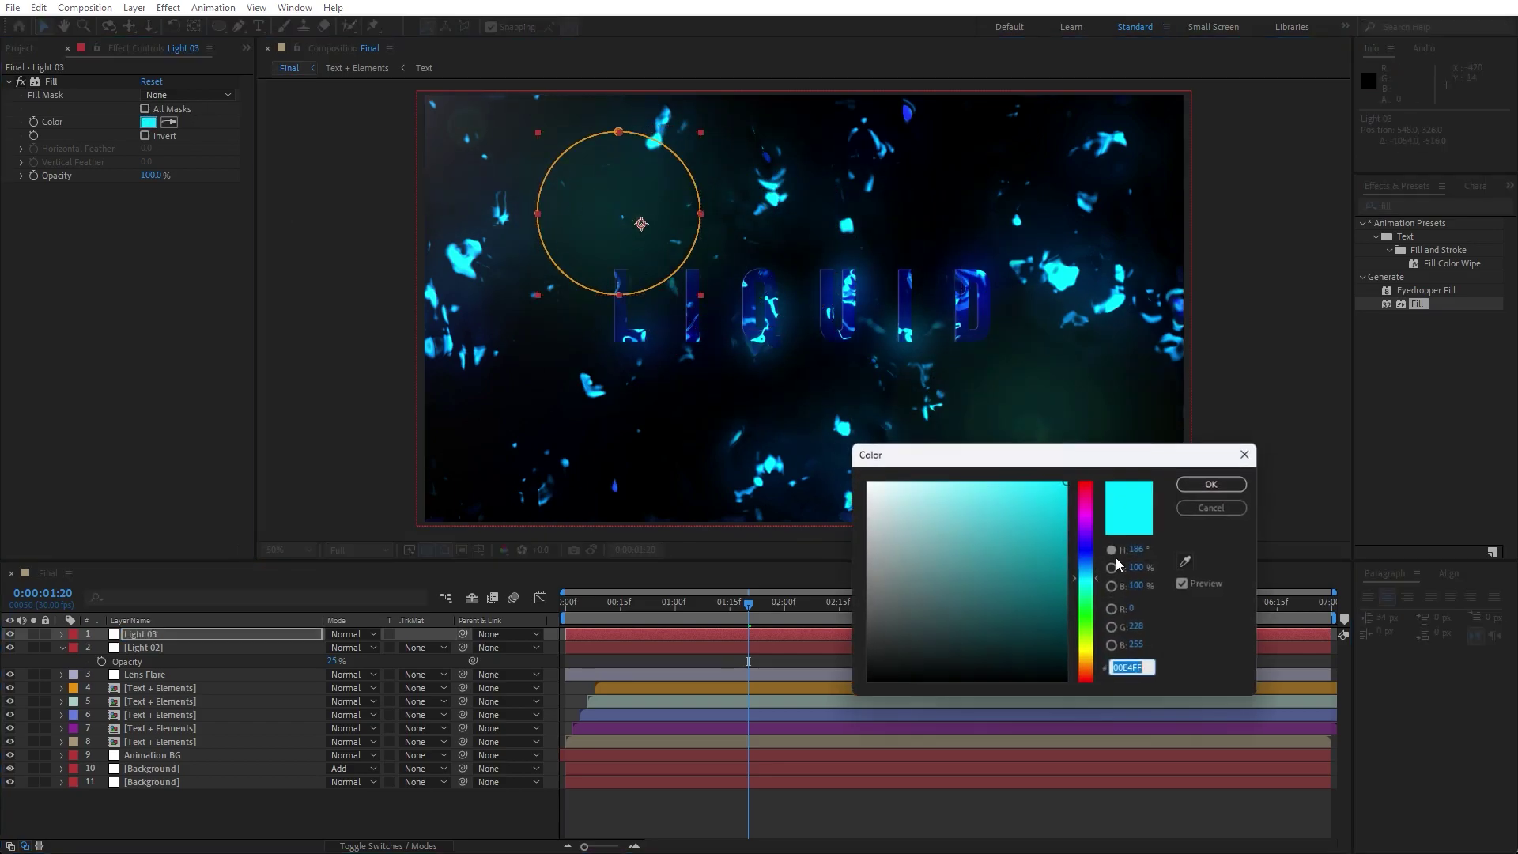
click(1087, 560)
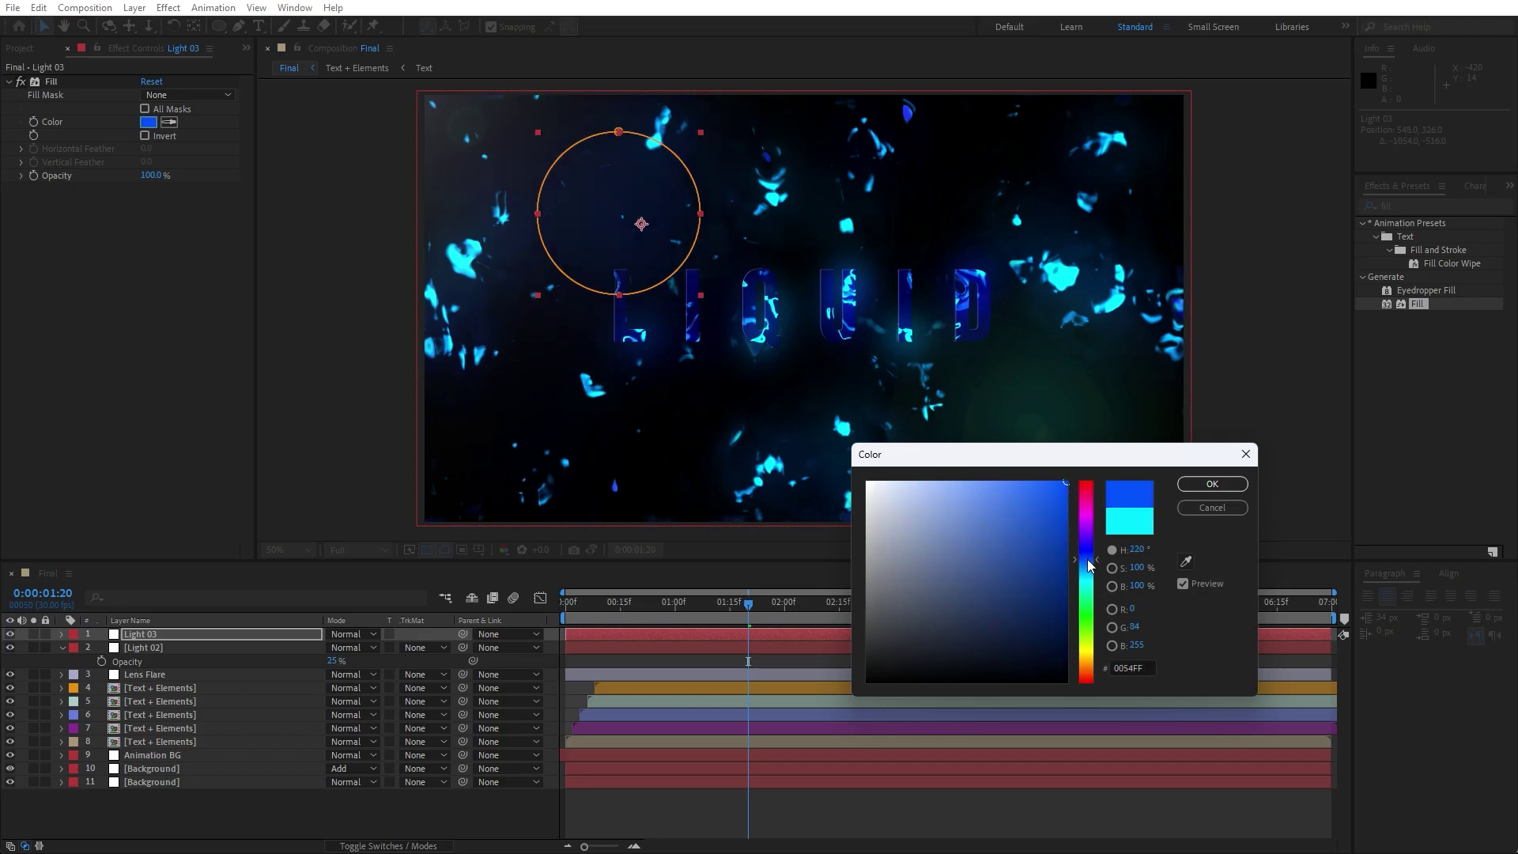
click(1209, 484)
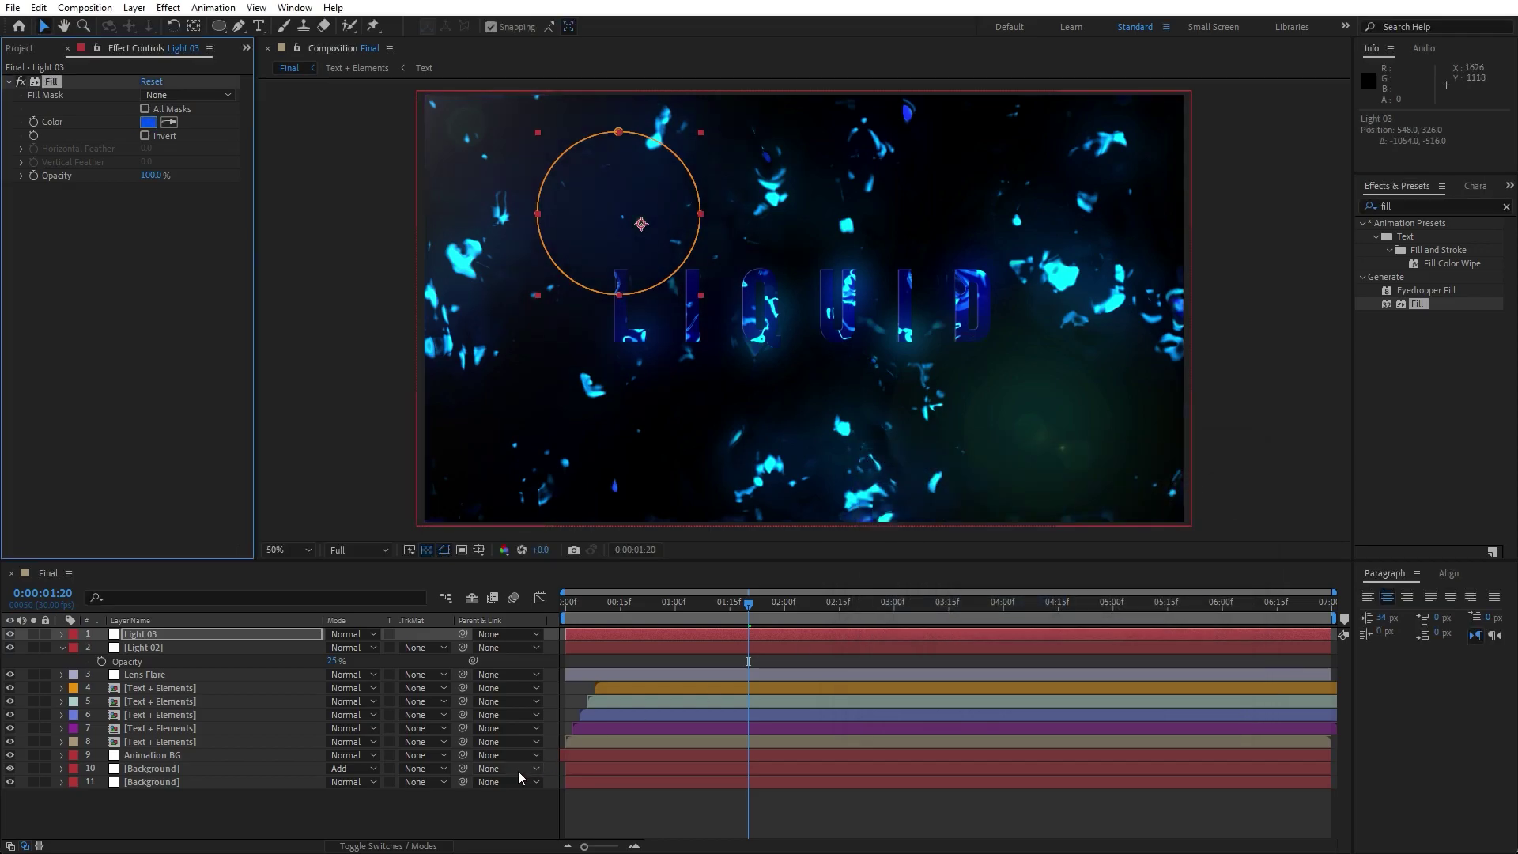
click(472, 800)
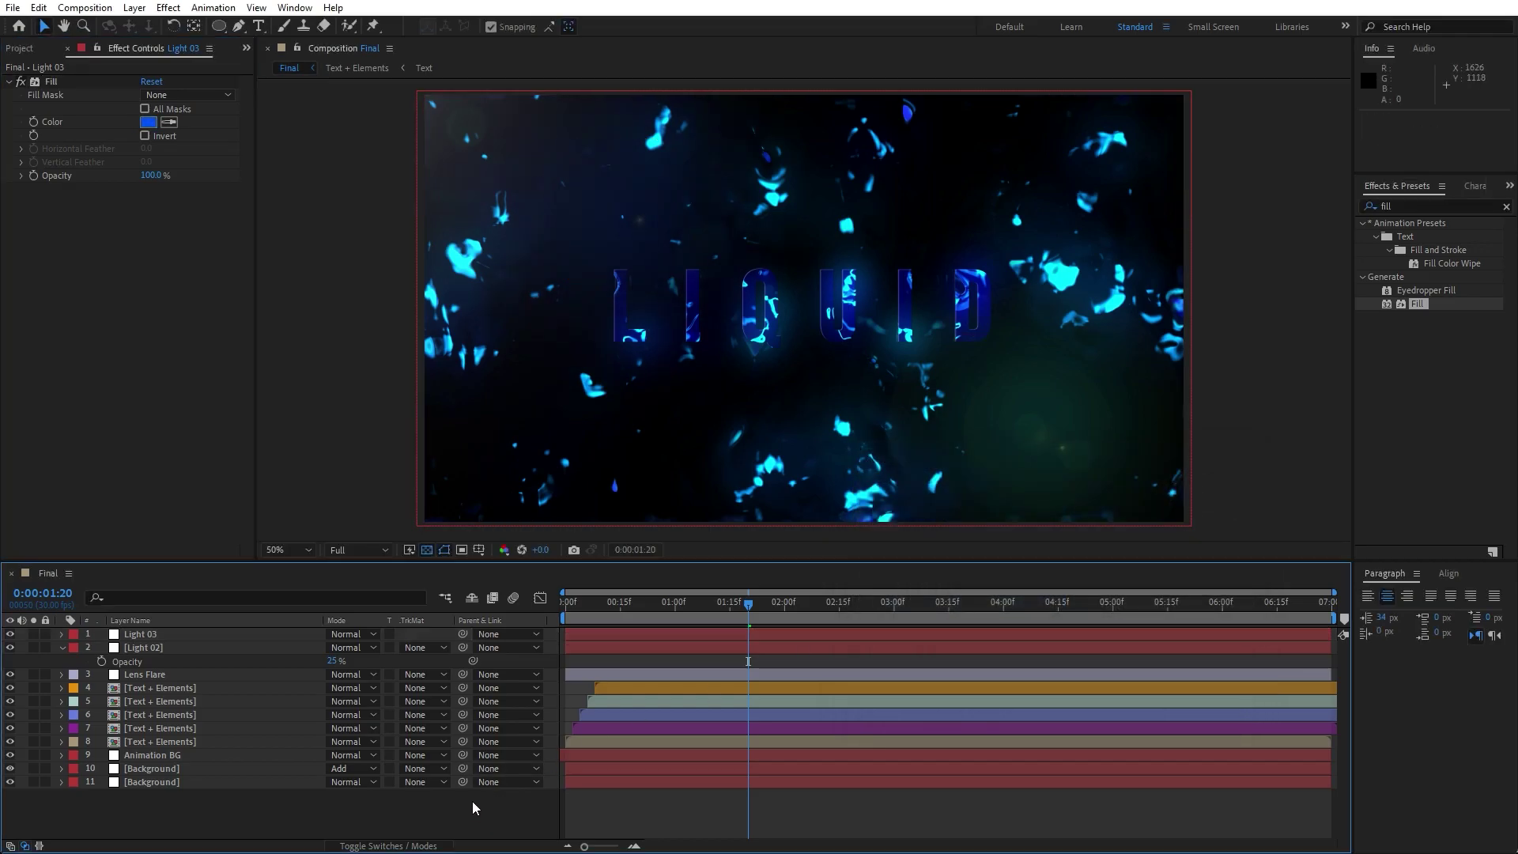
Step: Dim the glows to 15% opacity for Light 02 and 17% for Light 03
click(157, 674)
key(t)
click(142, 635)
key(t)
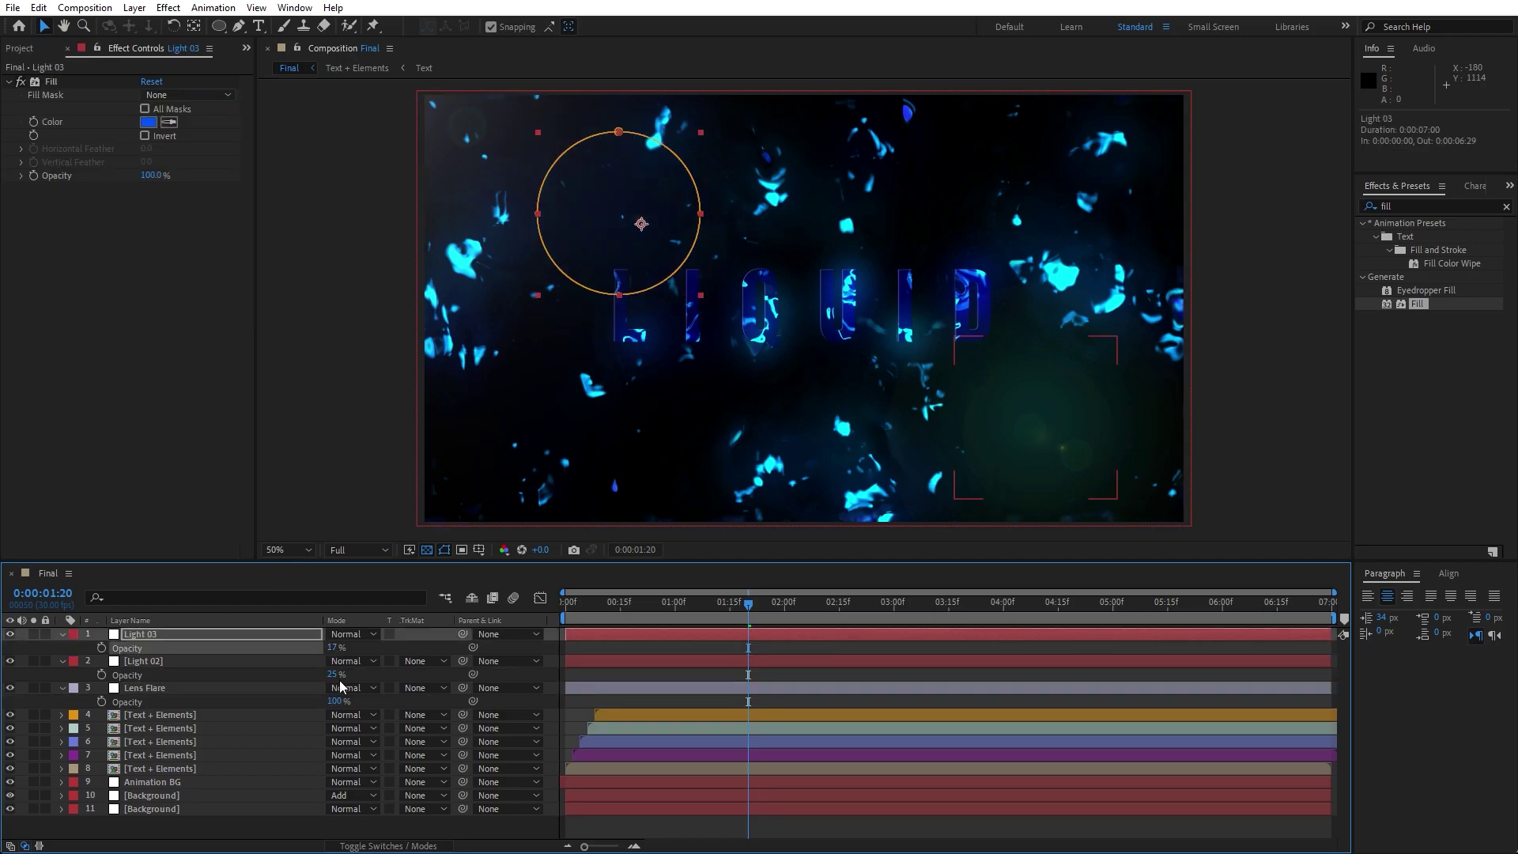
click(329, 675)
click(329, 661)
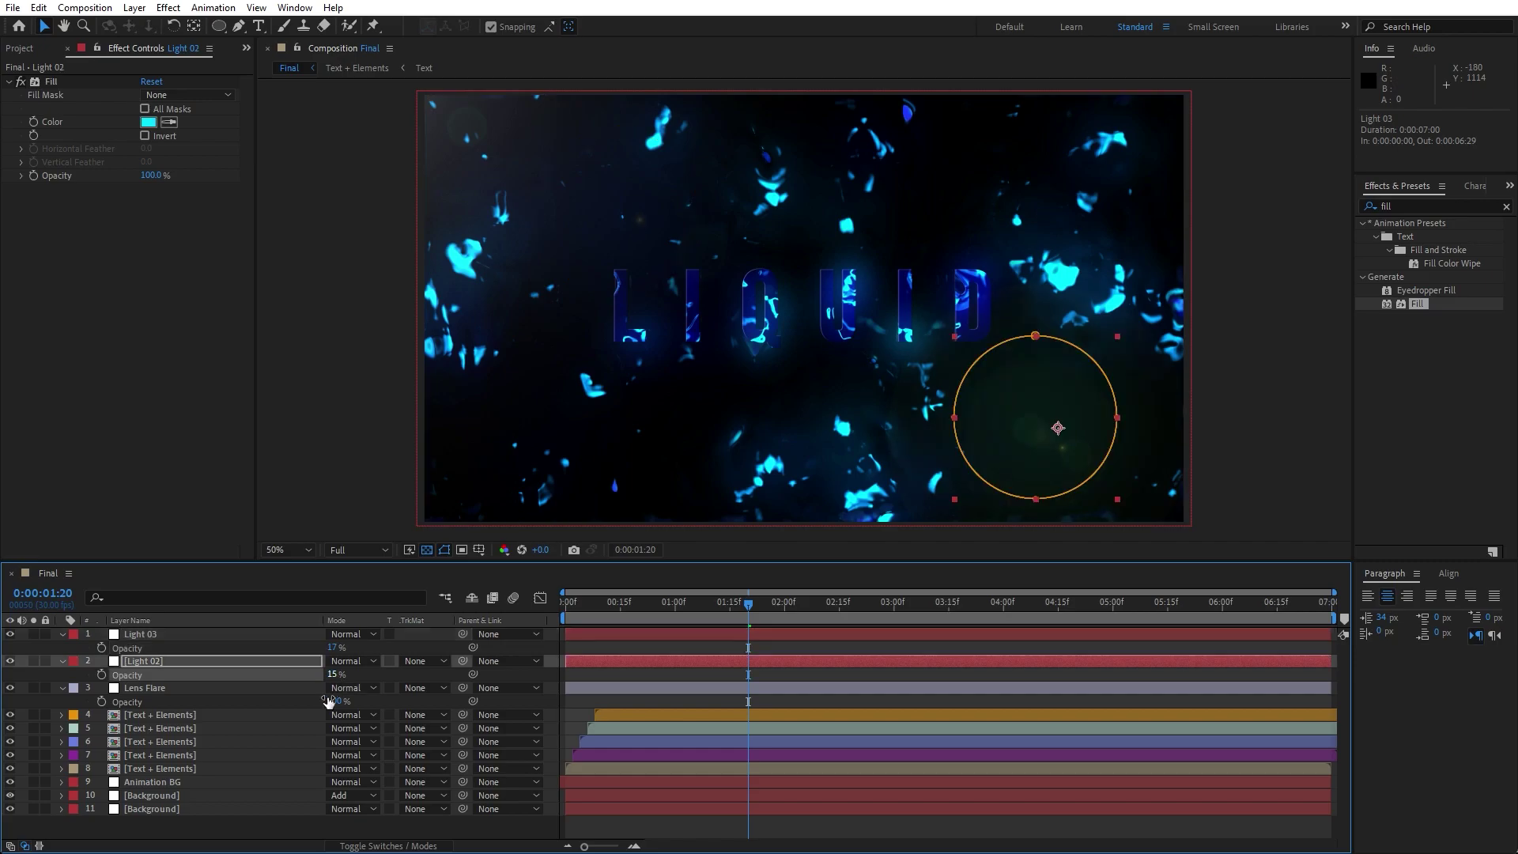
click(240, 824)
Step: Preview the composition, scrubbing to 0:00:01:23 and playing again
key(space)
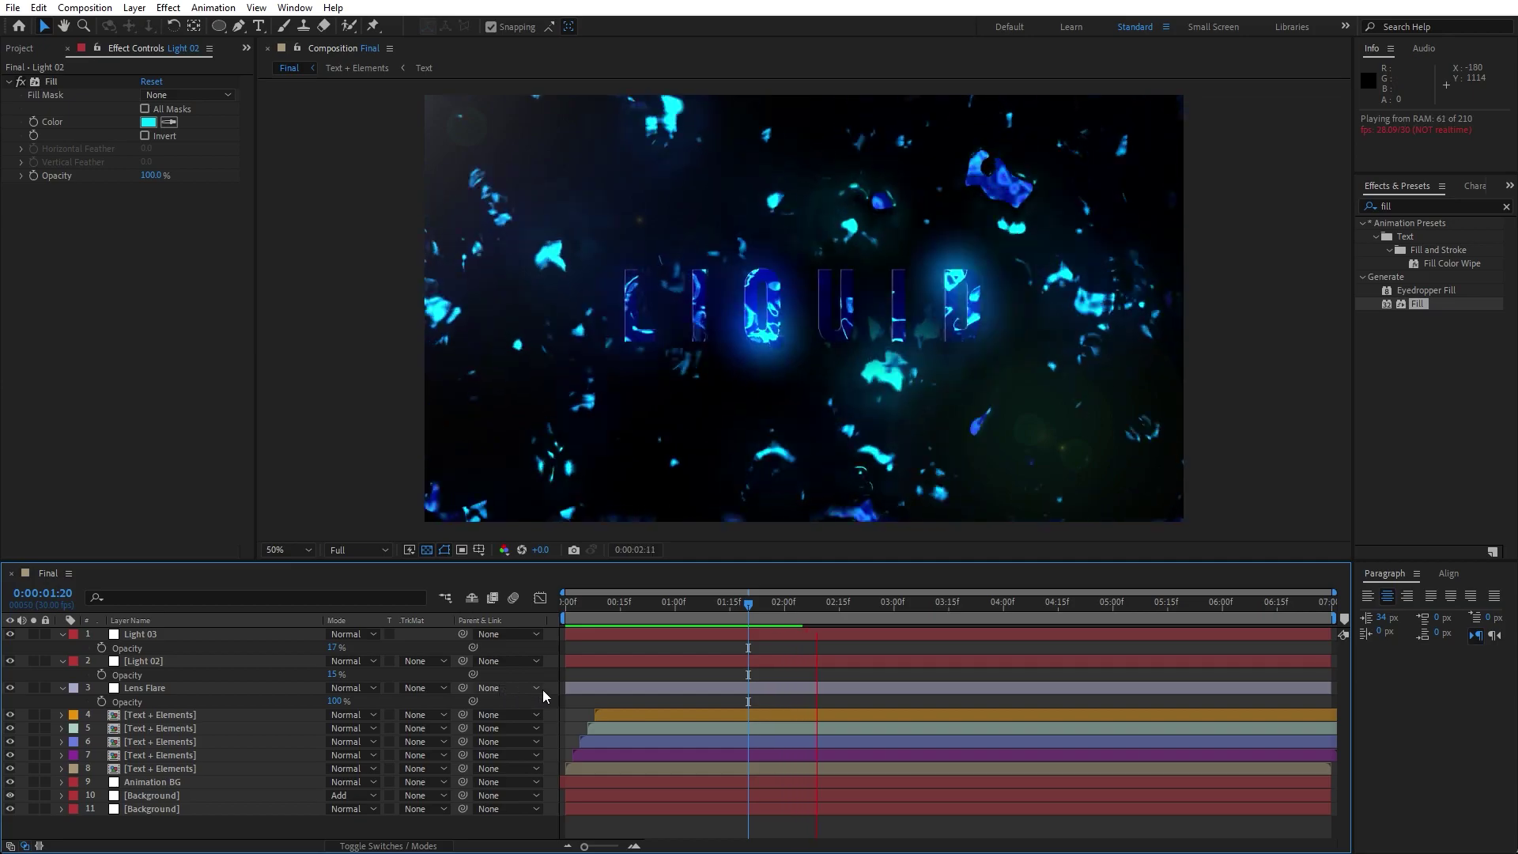
drag(725, 603, 763, 604)
key(space)
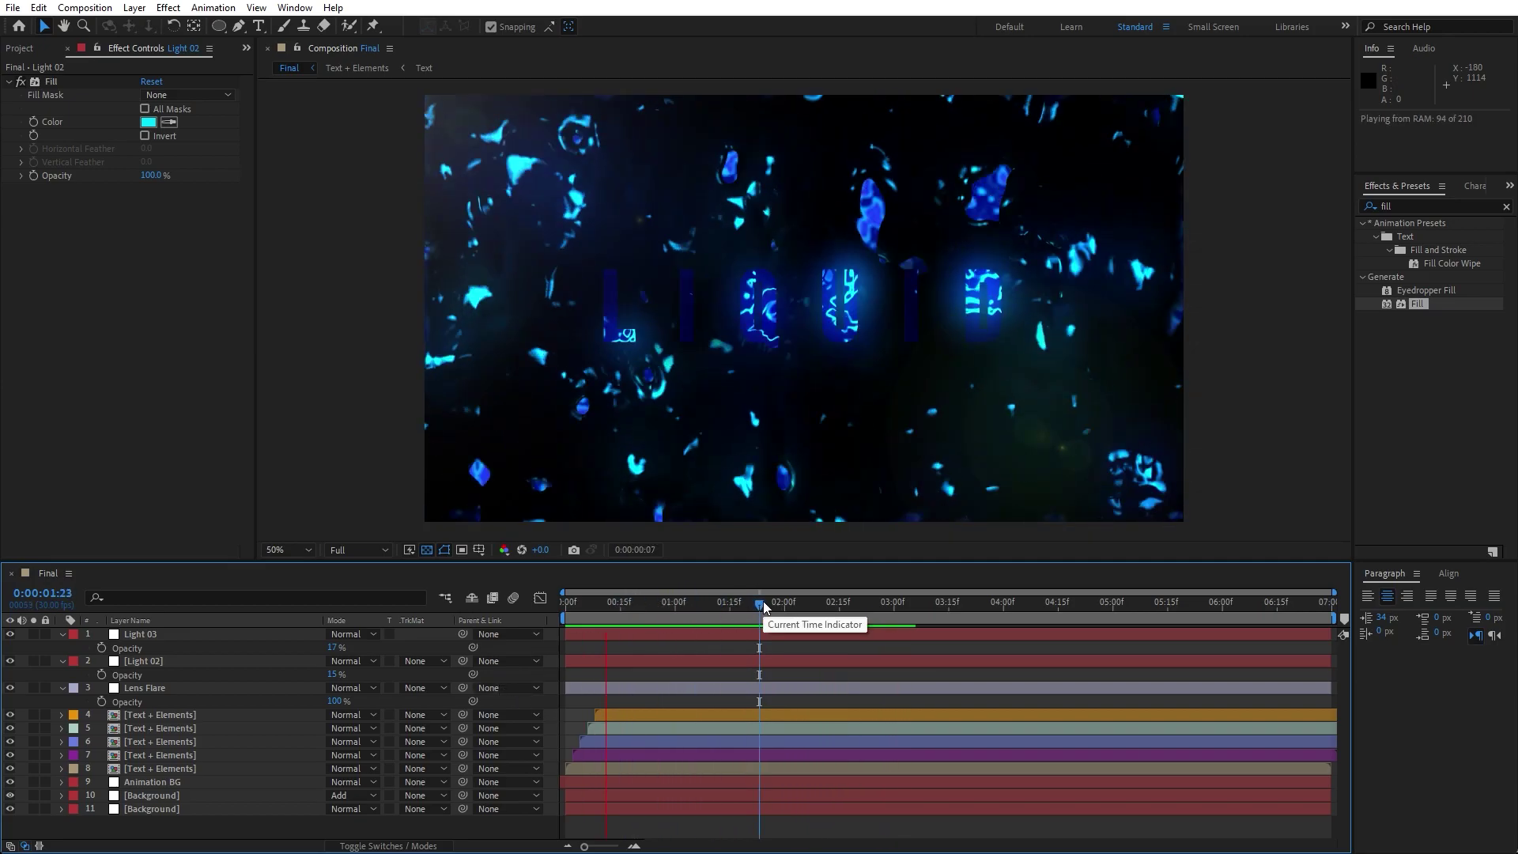